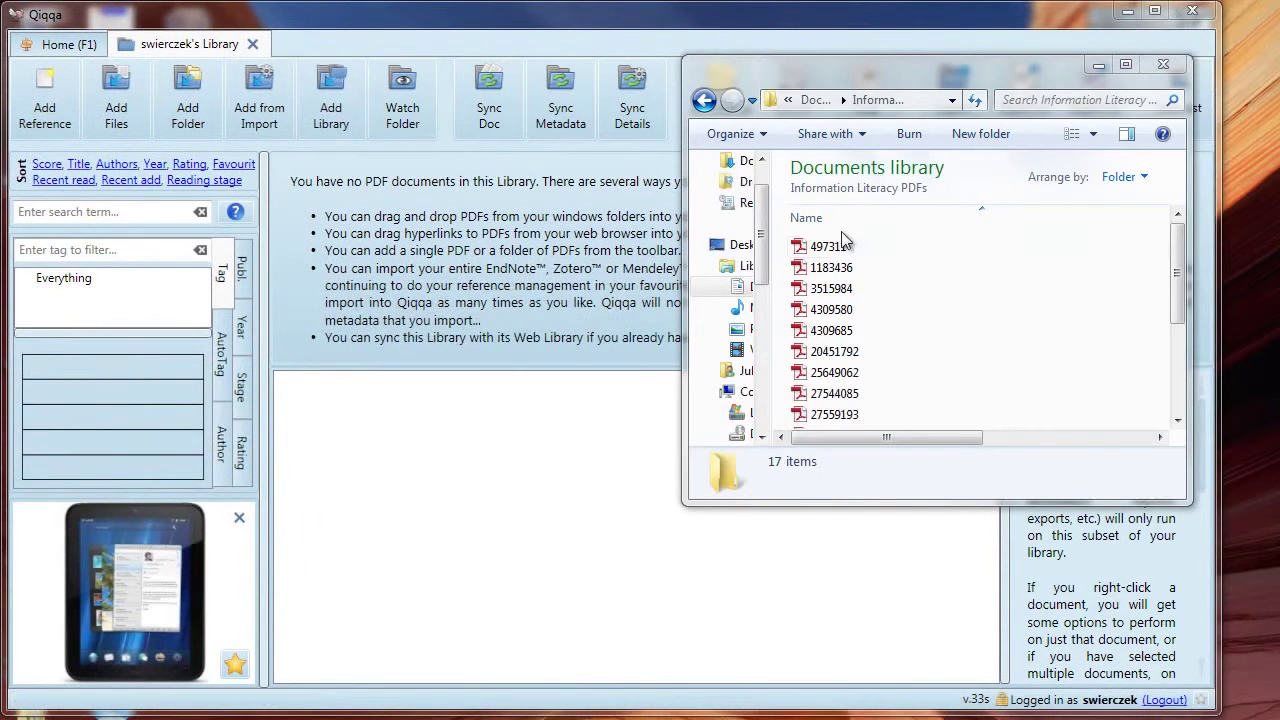
# - Add the 497311 PDF from the open Information Literacy PDFs folder window straight into the library's empty document list
pyautogui.moveTo(836, 250); pyautogui.dragTo(515, 455)
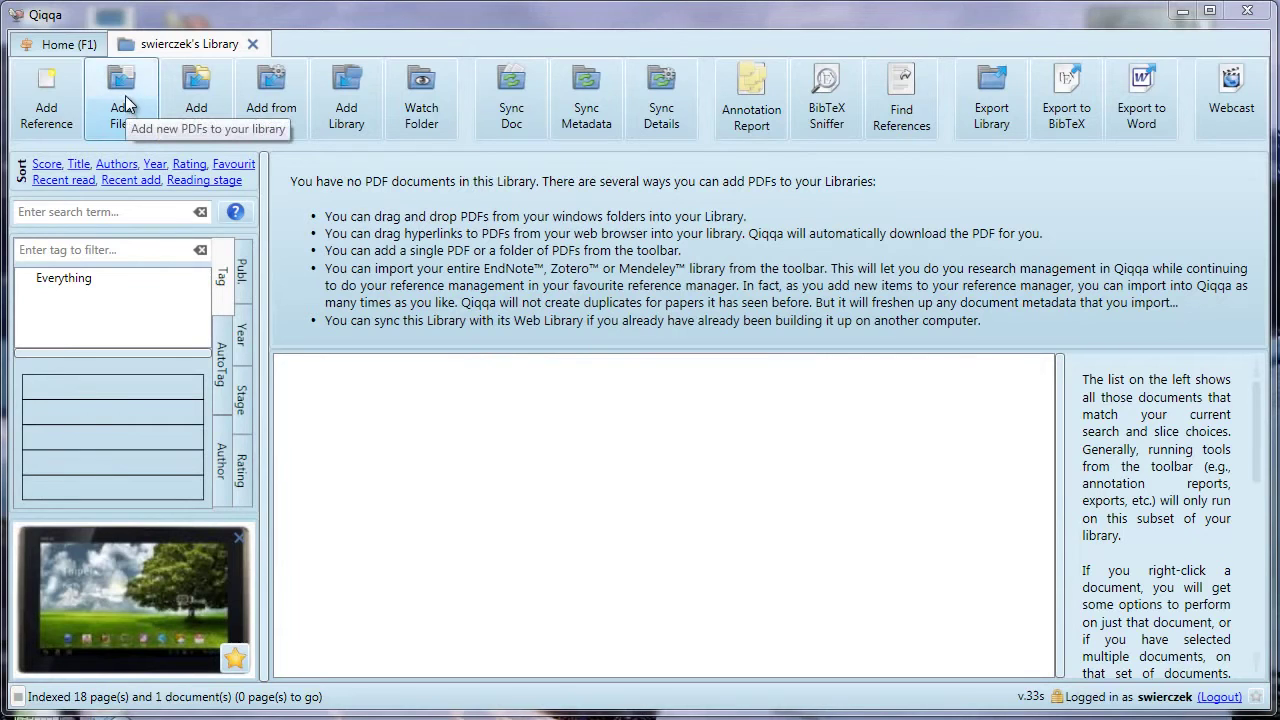
# - Add the single file 497311 from the Information Literacy PDFs folder in Documents to the library
pyautogui.click(125, 104)
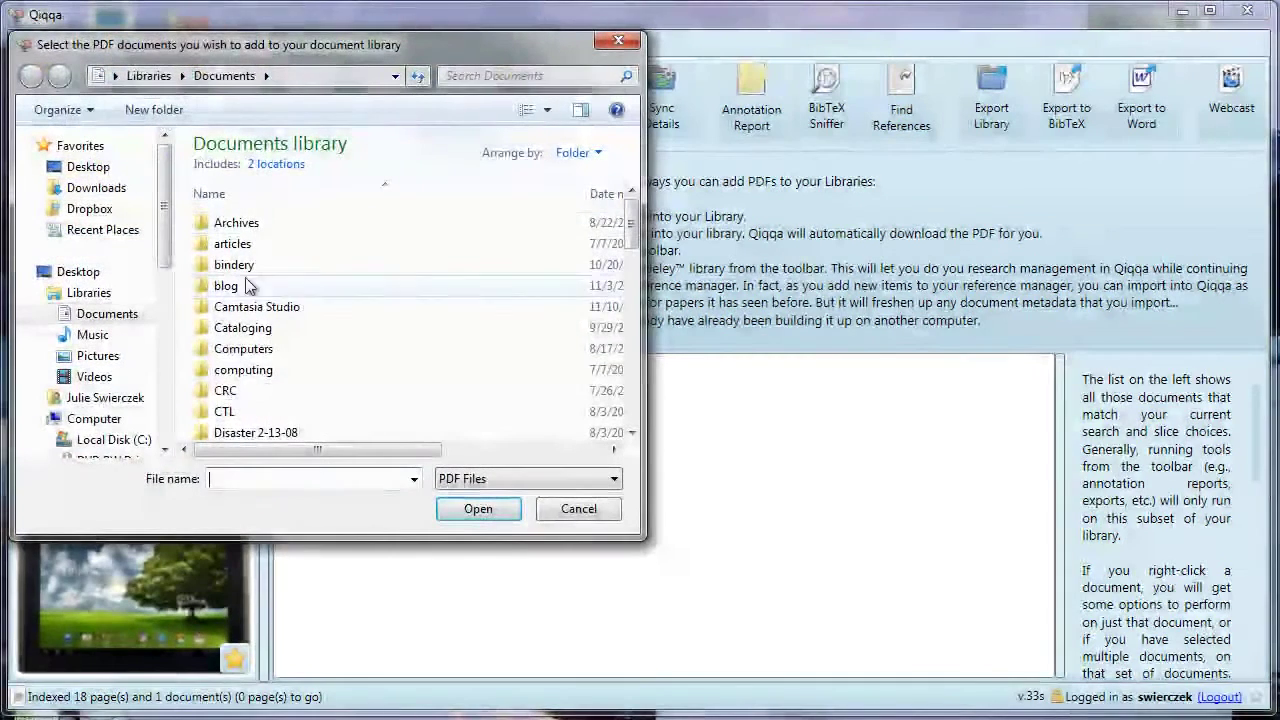
pyautogui.moveTo(632, 226); pyautogui.dragTo(633, 306)
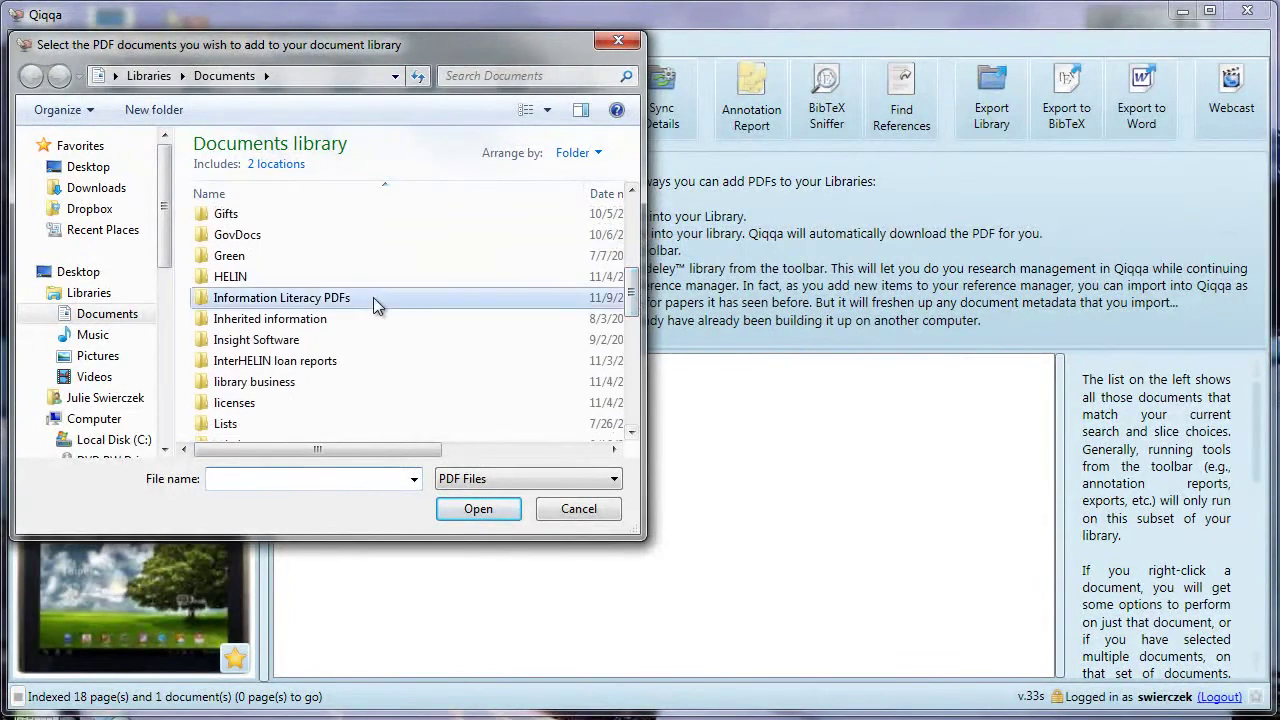
pyautogui.doubleClick(373, 297)
pyautogui.click(333, 226)
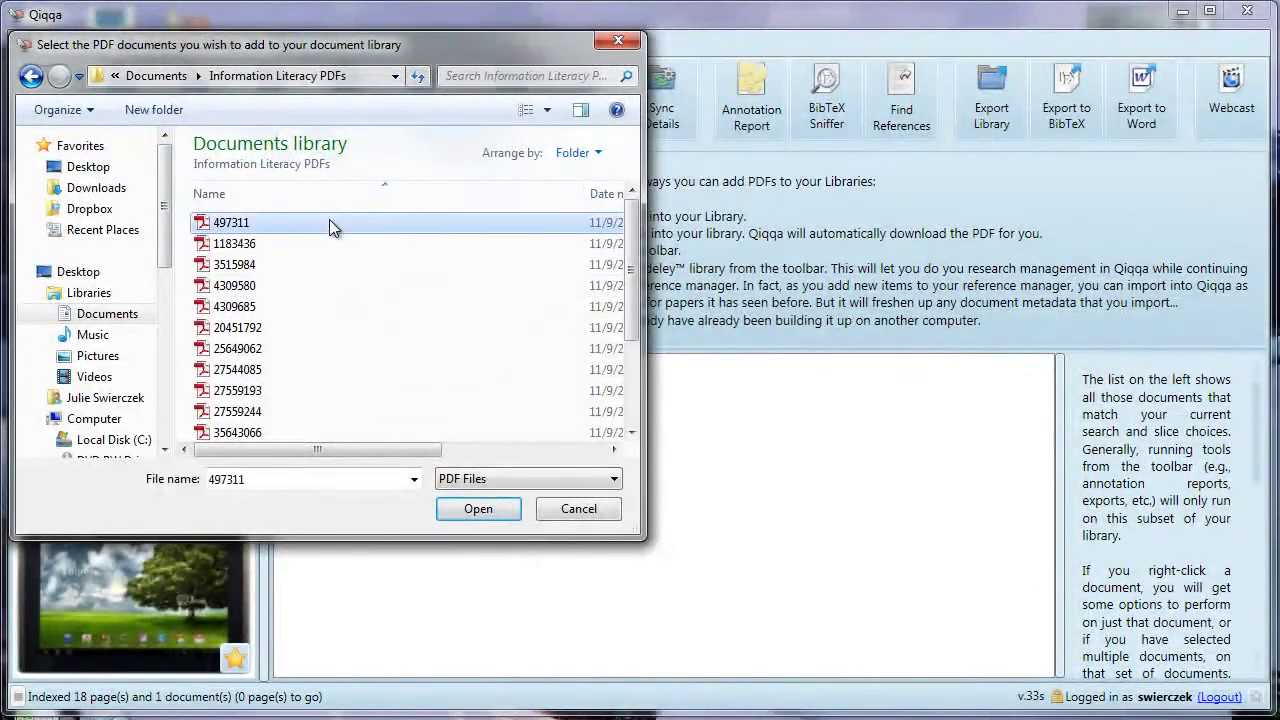
pyautogui.click(489, 508)
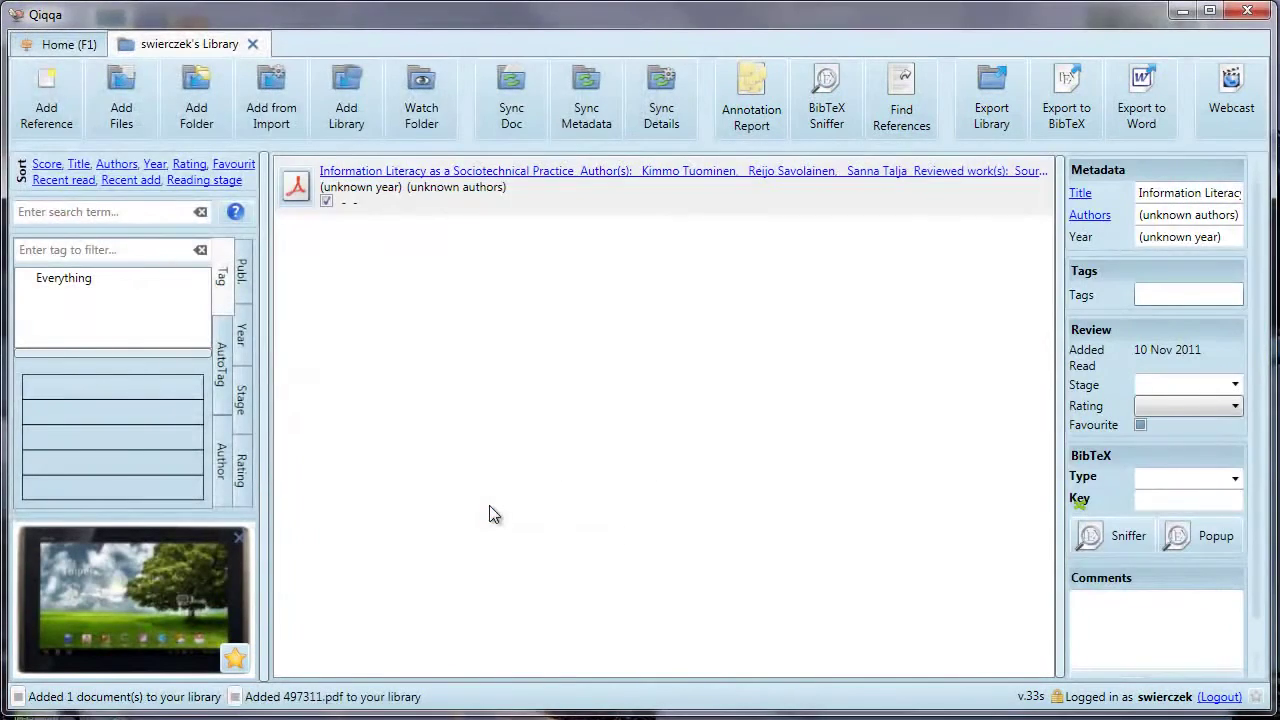
# - Add the files 1183436, 3515984 and 4309580 from the Information Literacy PDFs folder to the library together
pyautogui.click(124, 116)
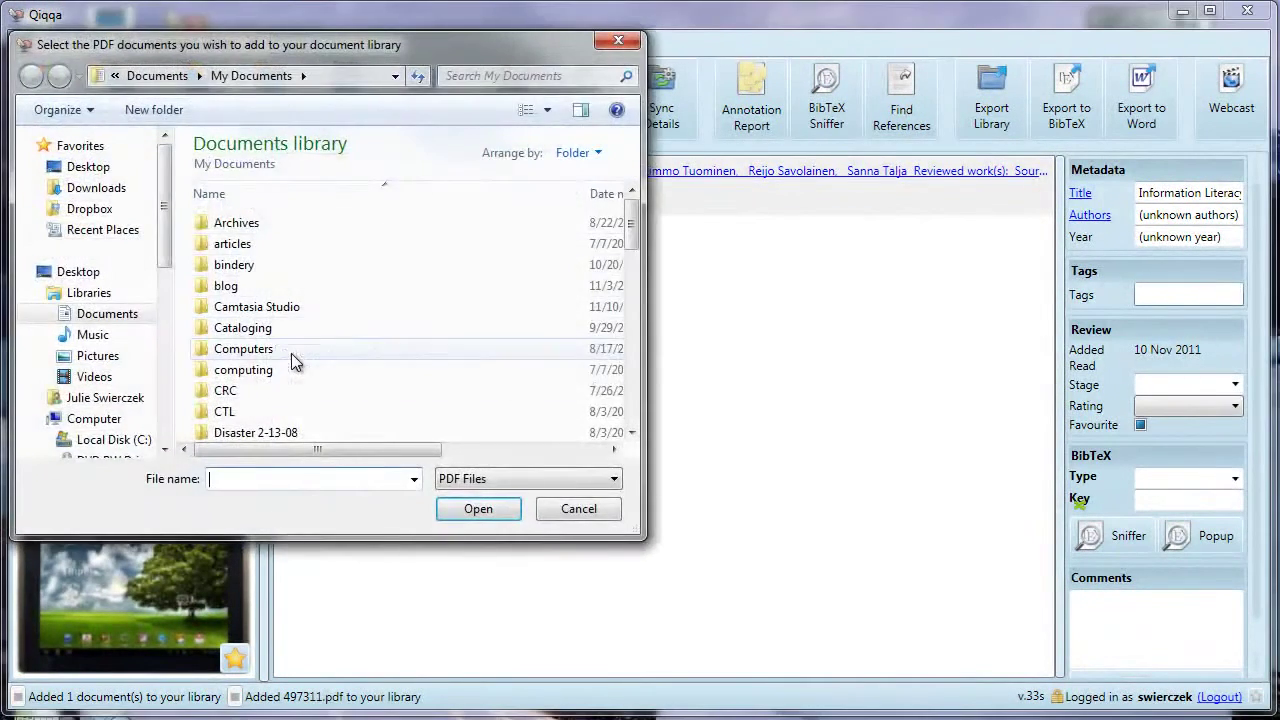
pyautogui.scroll(-3, 303, 345)
pyautogui.scroll(-1, 306, 344)
pyautogui.doubleClick(290, 366)
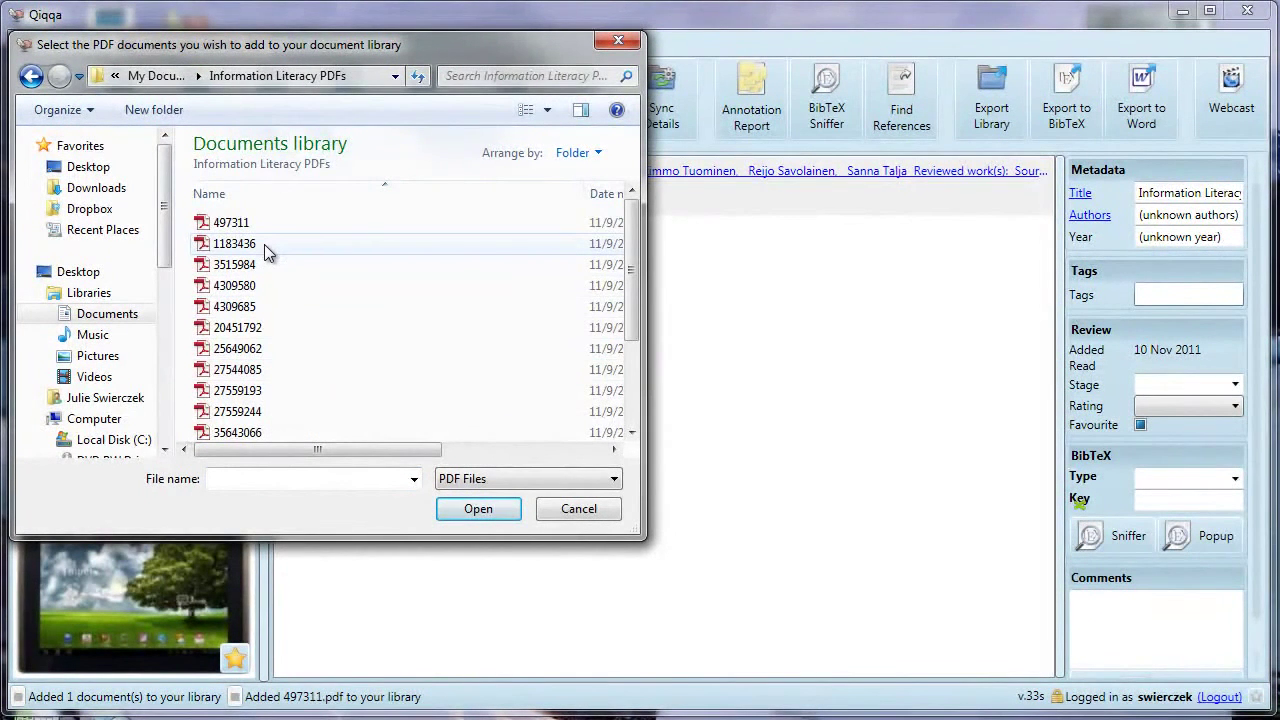
pyautogui.keyDown('shift'); pyautogui.click(264, 244); pyautogui.keyUp('shift')
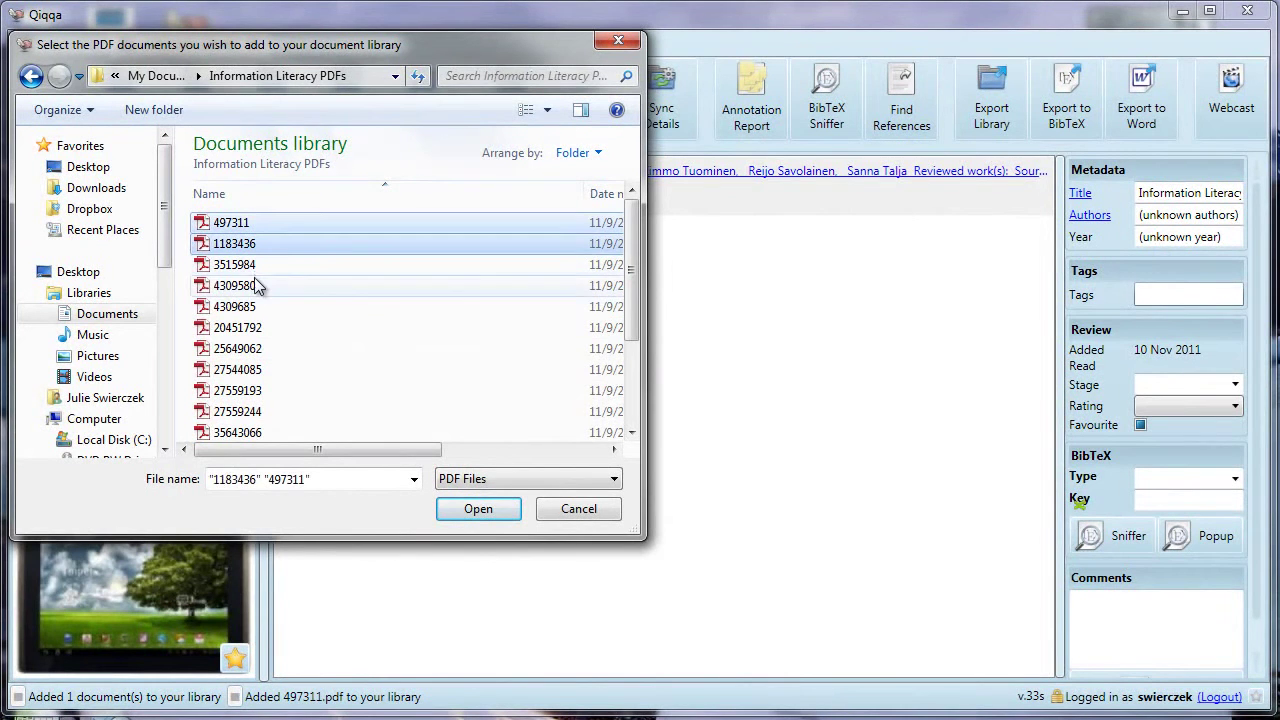
pyautogui.hotkey('shift', 'Down')
pyautogui.hotkey('shift', 'Down')
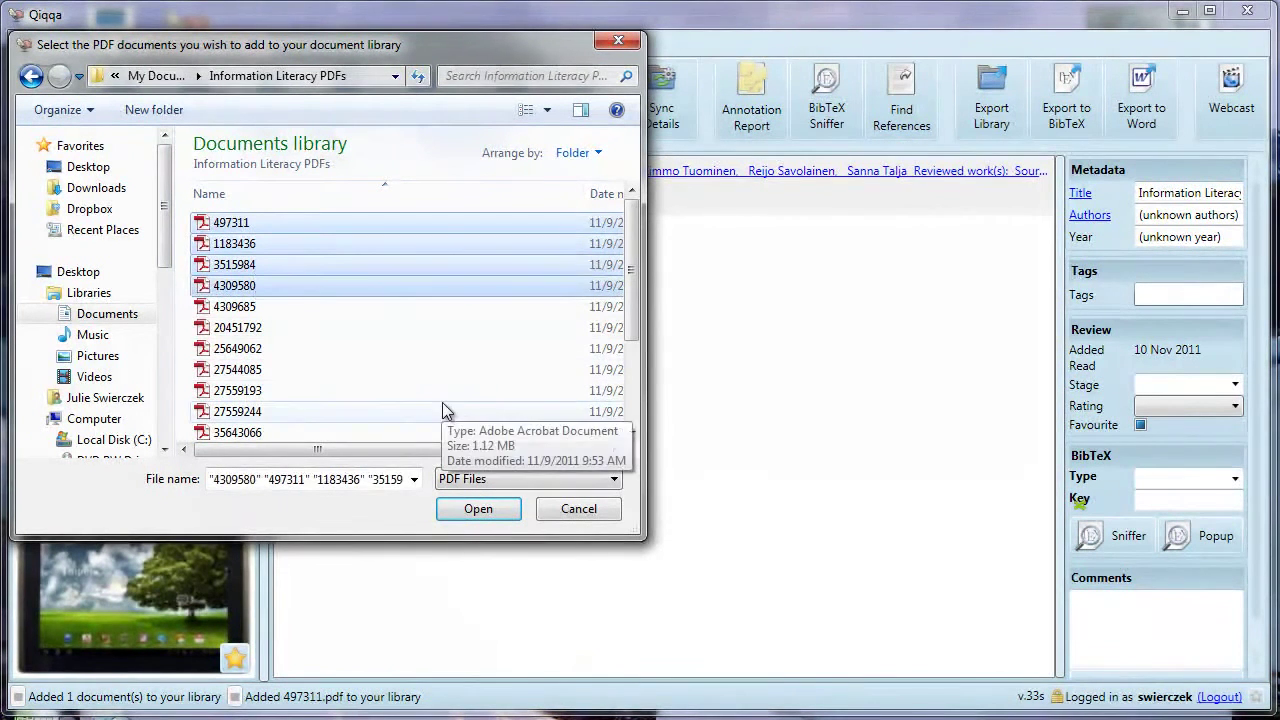
pyautogui.keyDown('ctrl'); pyautogui.click(295, 225); pyautogui.keyUp('ctrl')
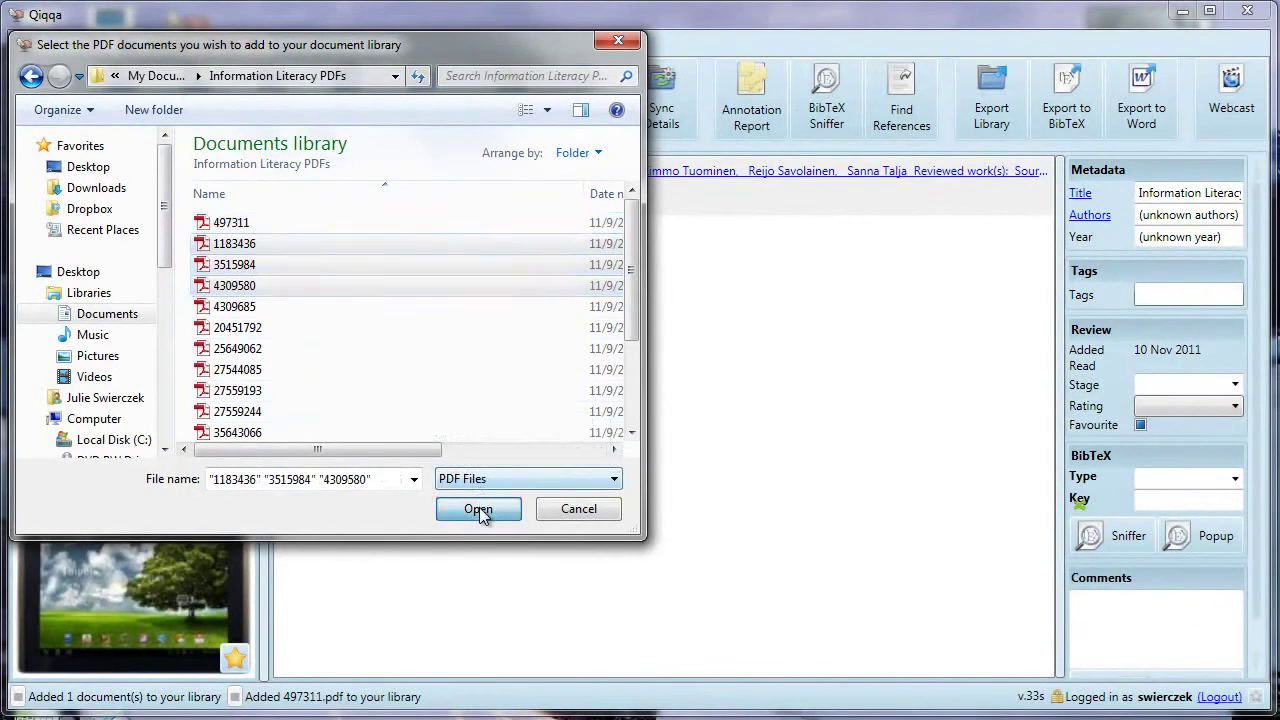
pyautogui.click(480, 512)
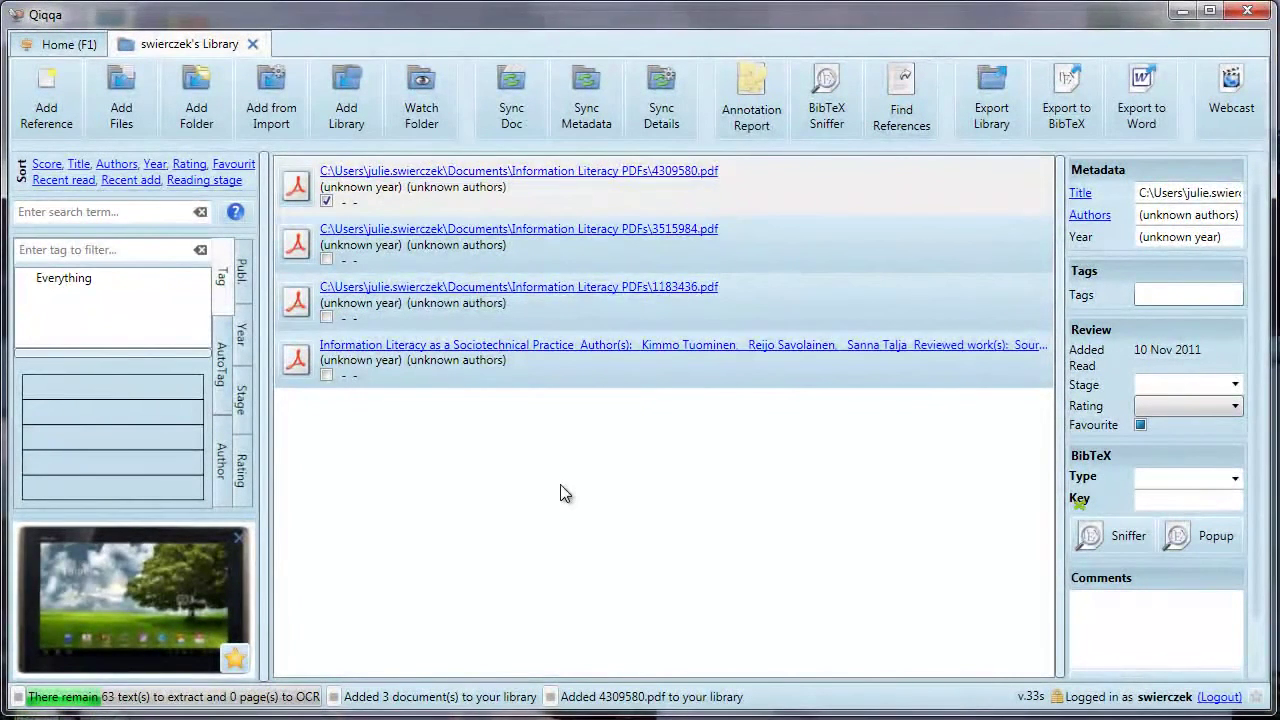
# - Import the whole Information Literacy PDFs folder from My Documents, with subfolders included and subfolder names added as tags
pyautogui.click(198, 117)
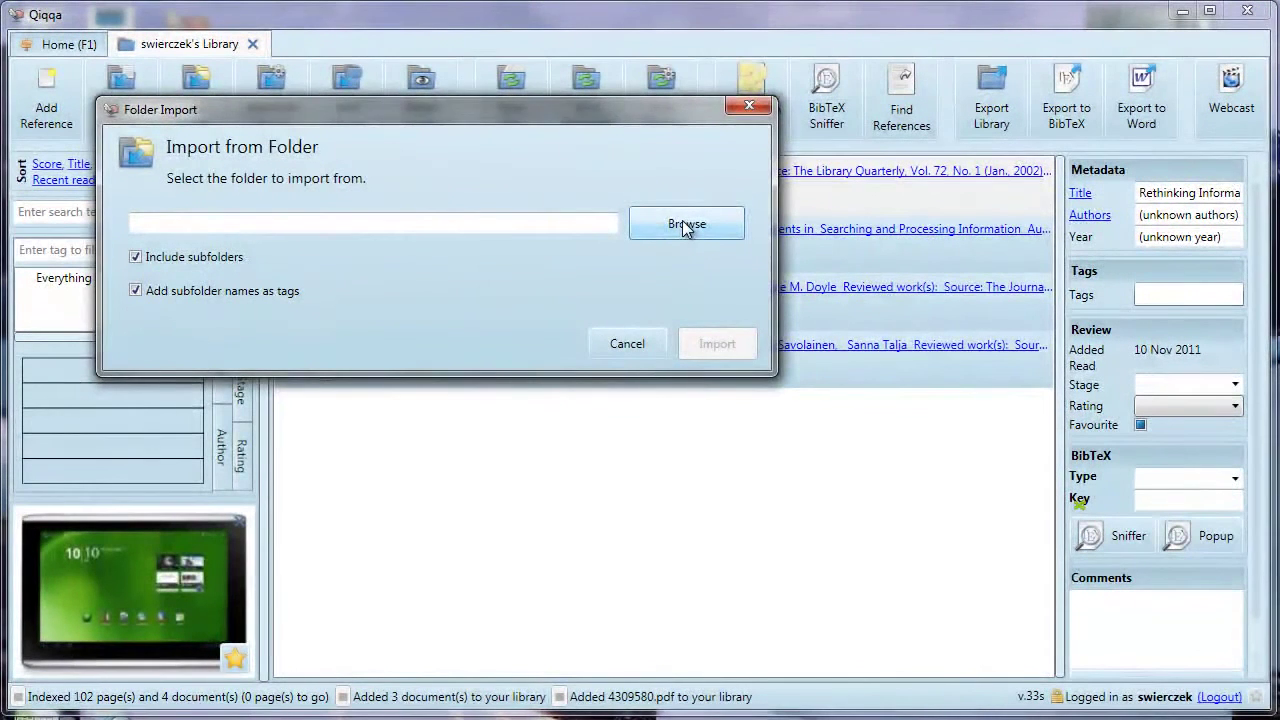
pyautogui.click(683, 225)
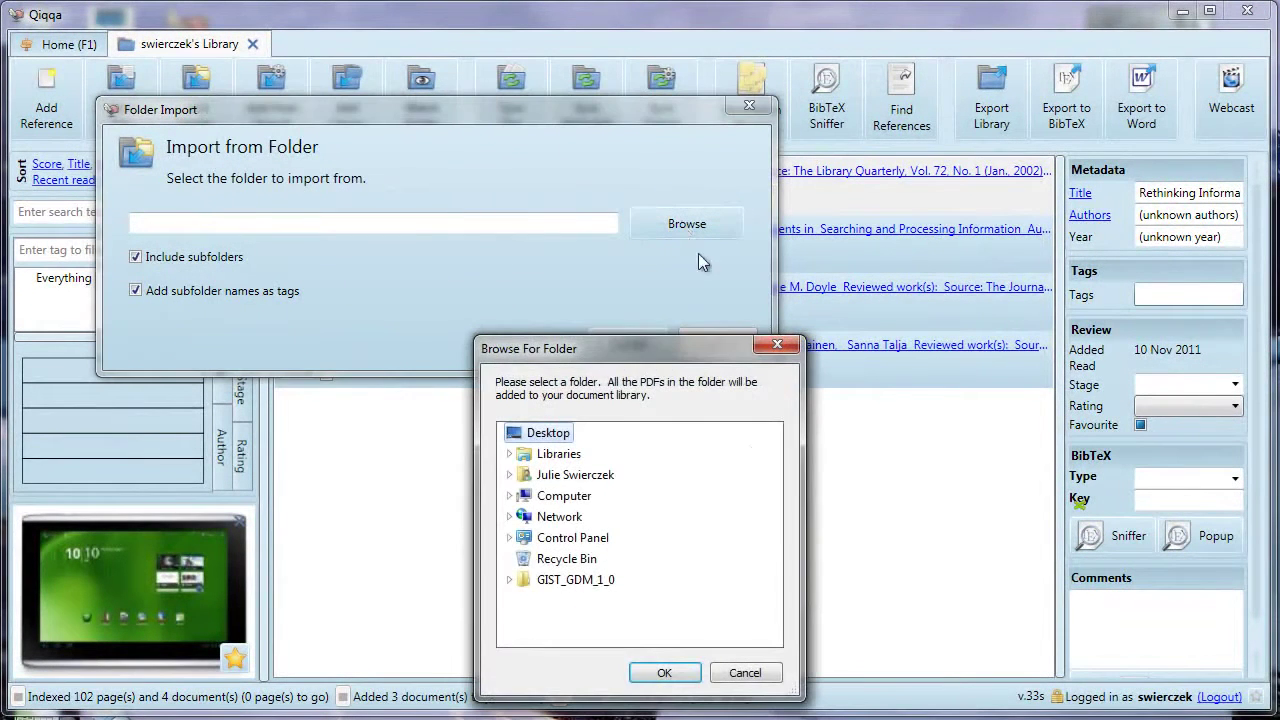
pyautogui.click(511, 476)
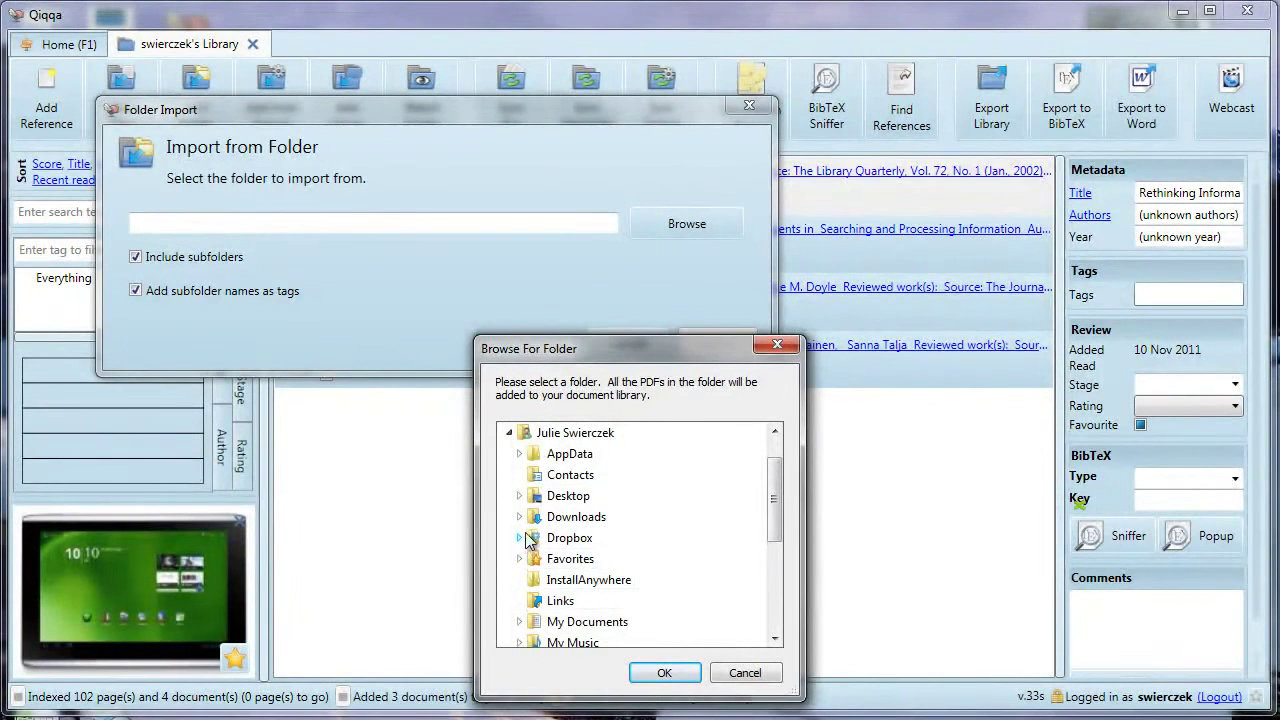
pyautogui.scroll(-1, 528, 538)
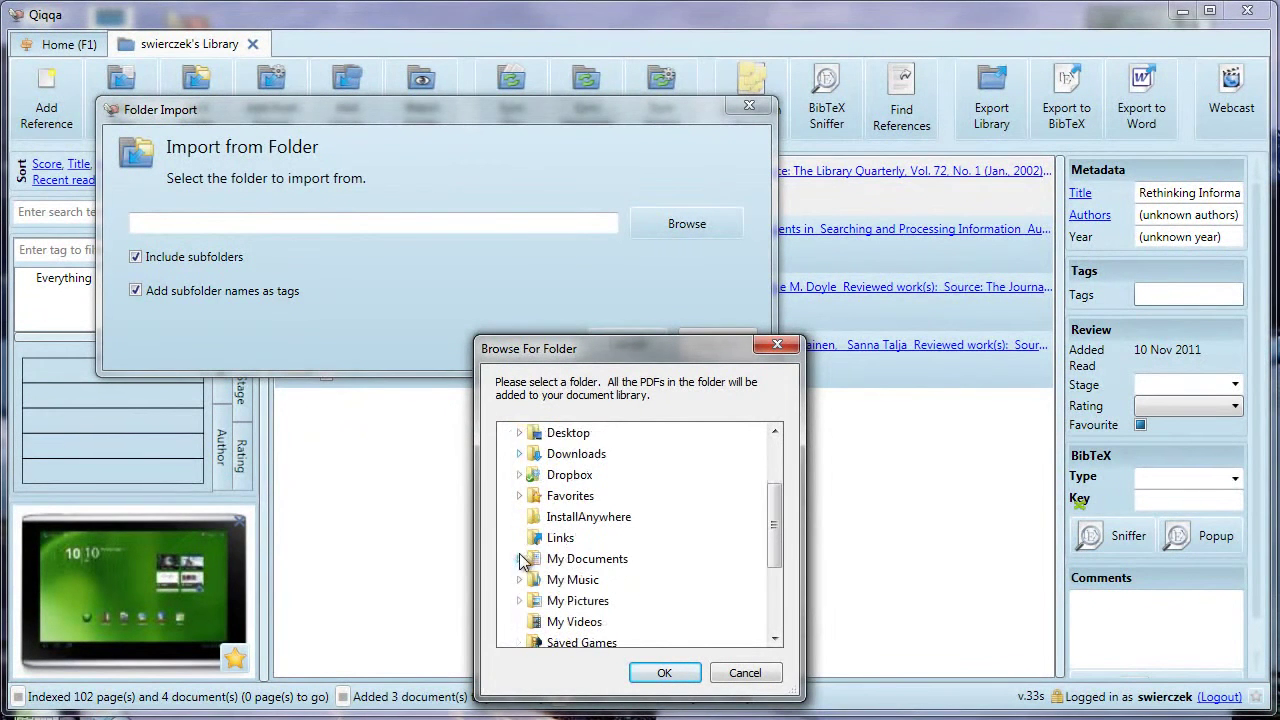
pyautogui.click(519, 558)
pyautogui.scroll(-5, 534, 560)
pyautogui.click(598, 518)
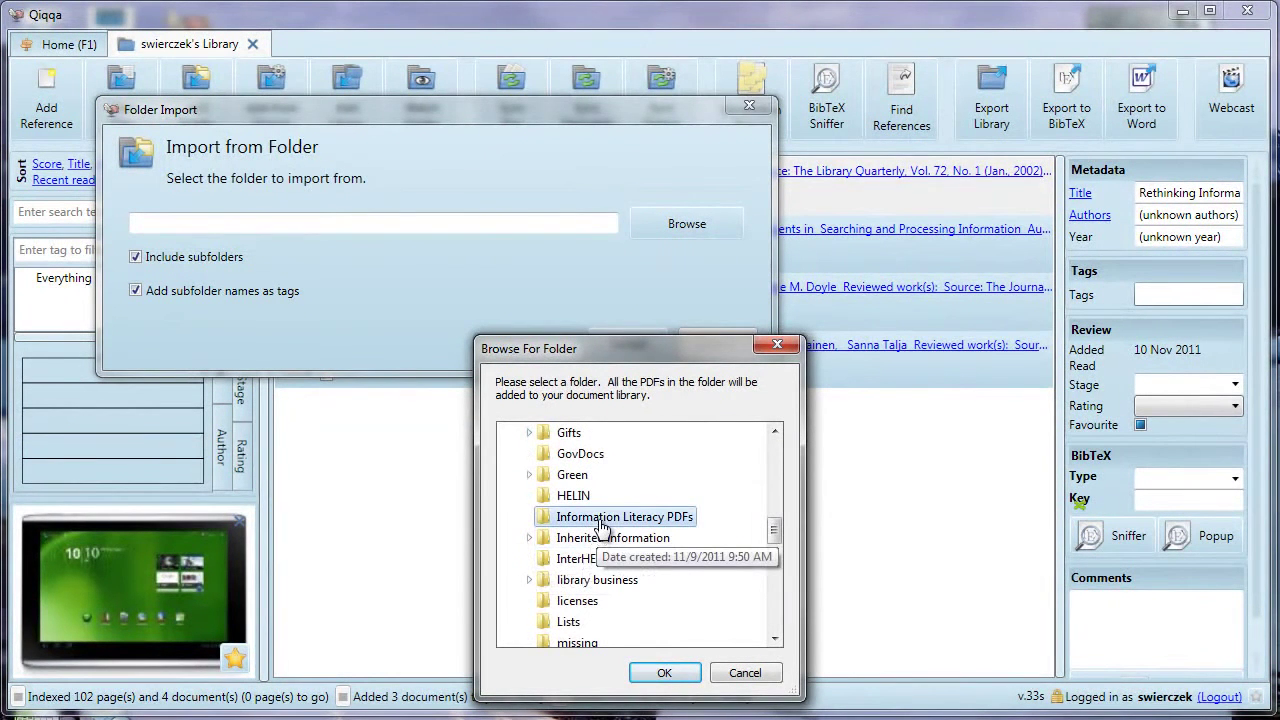
pyautogui.click(665, 673)
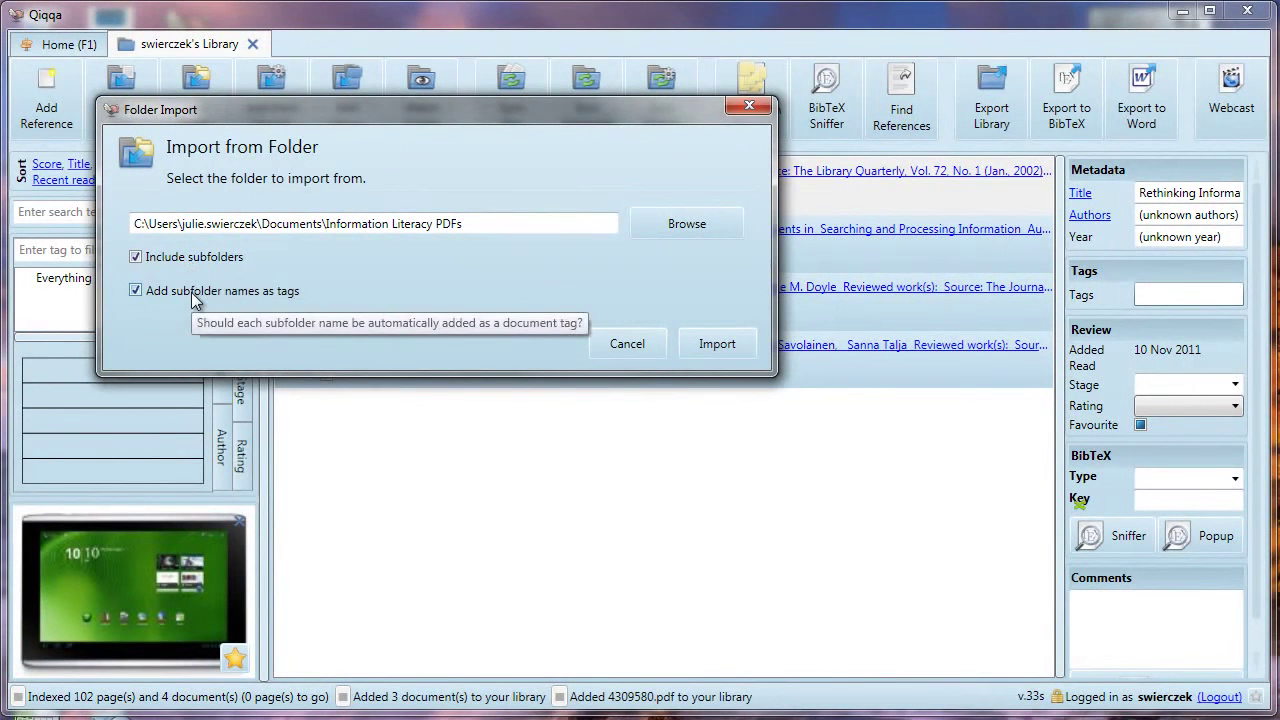
pyautogui.click(716, 344)
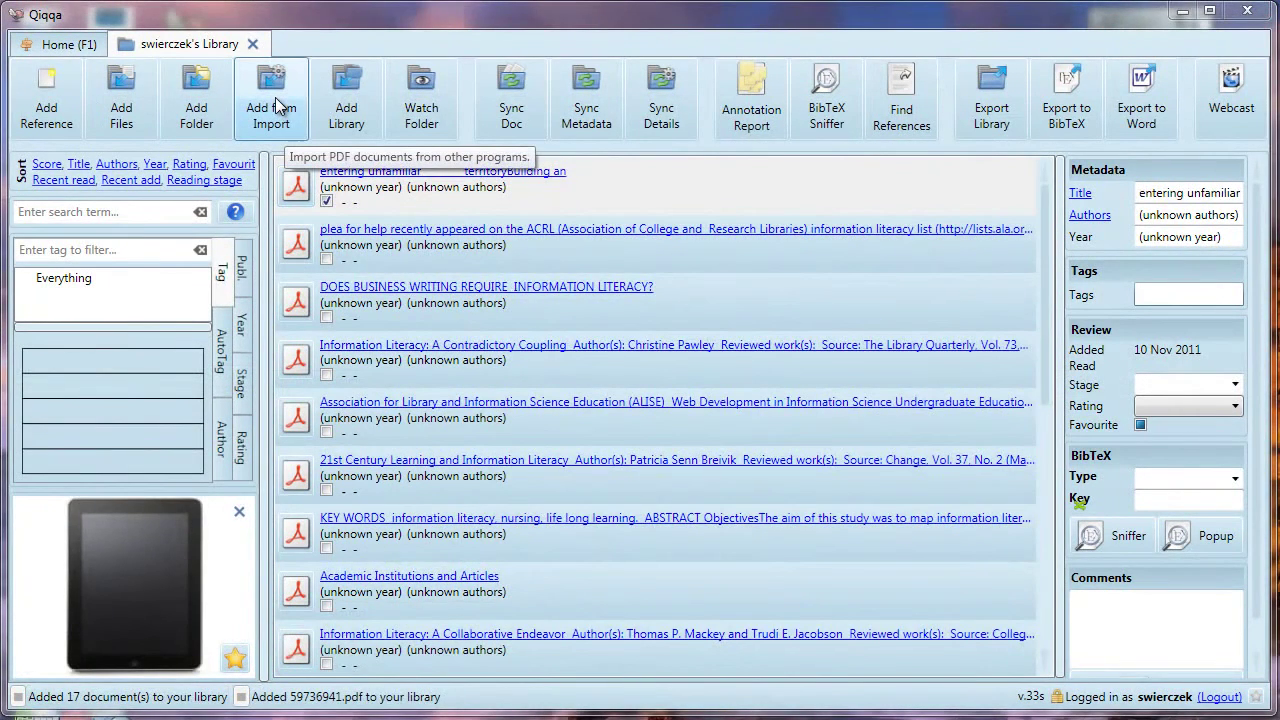
# - View the import choices for other reference programs and the chooser for copying from another library, closing both without importing
pyautogui.click(278, 100)
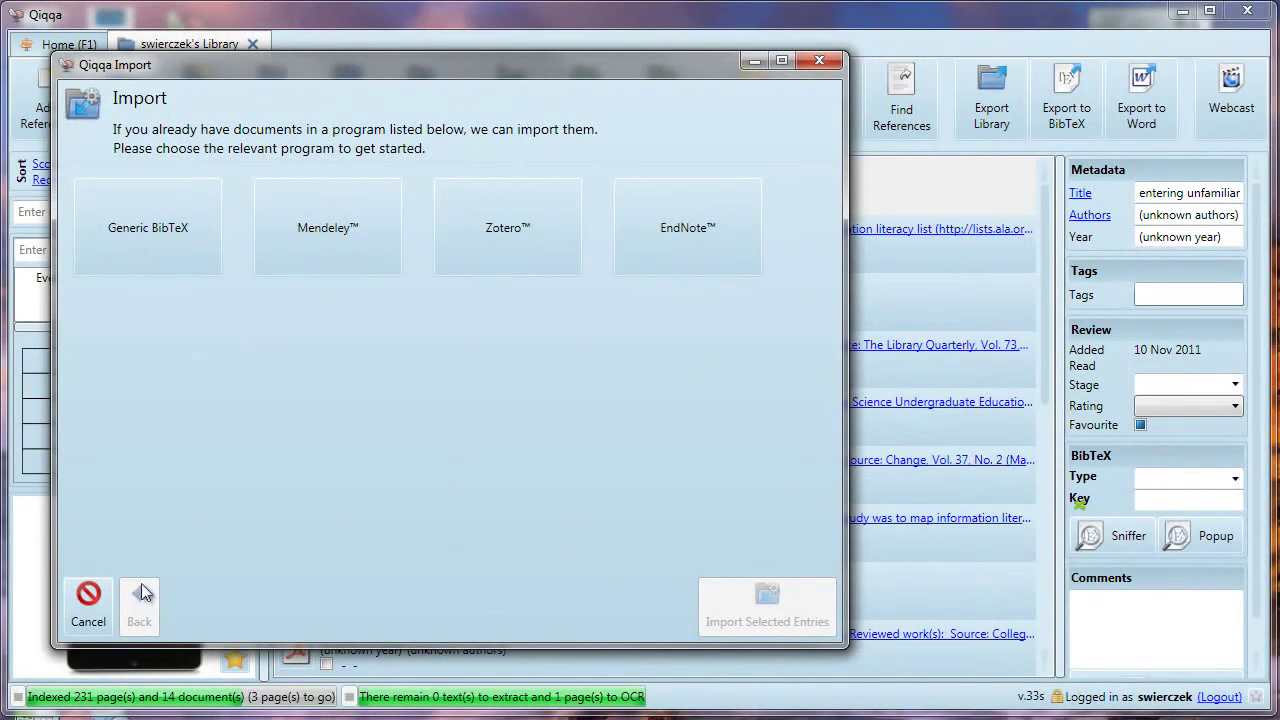
pyautogui.click(85, 614)
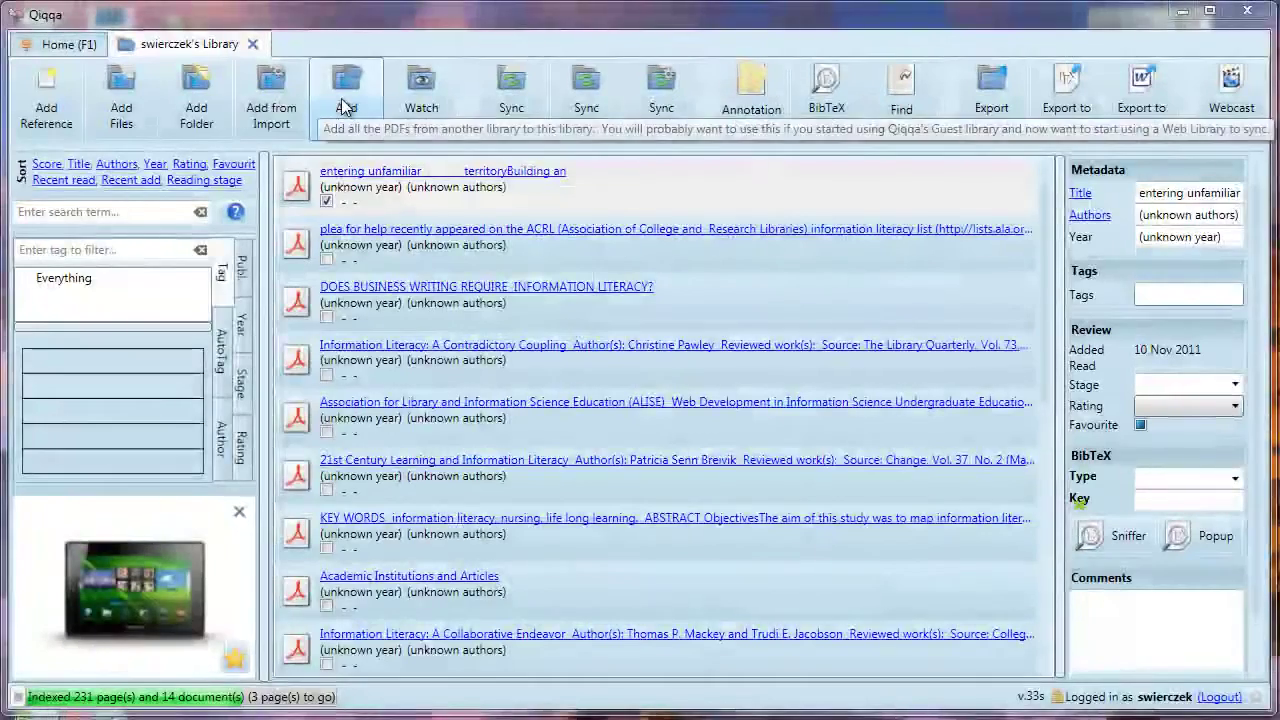
pyautogui.click(341, 95)
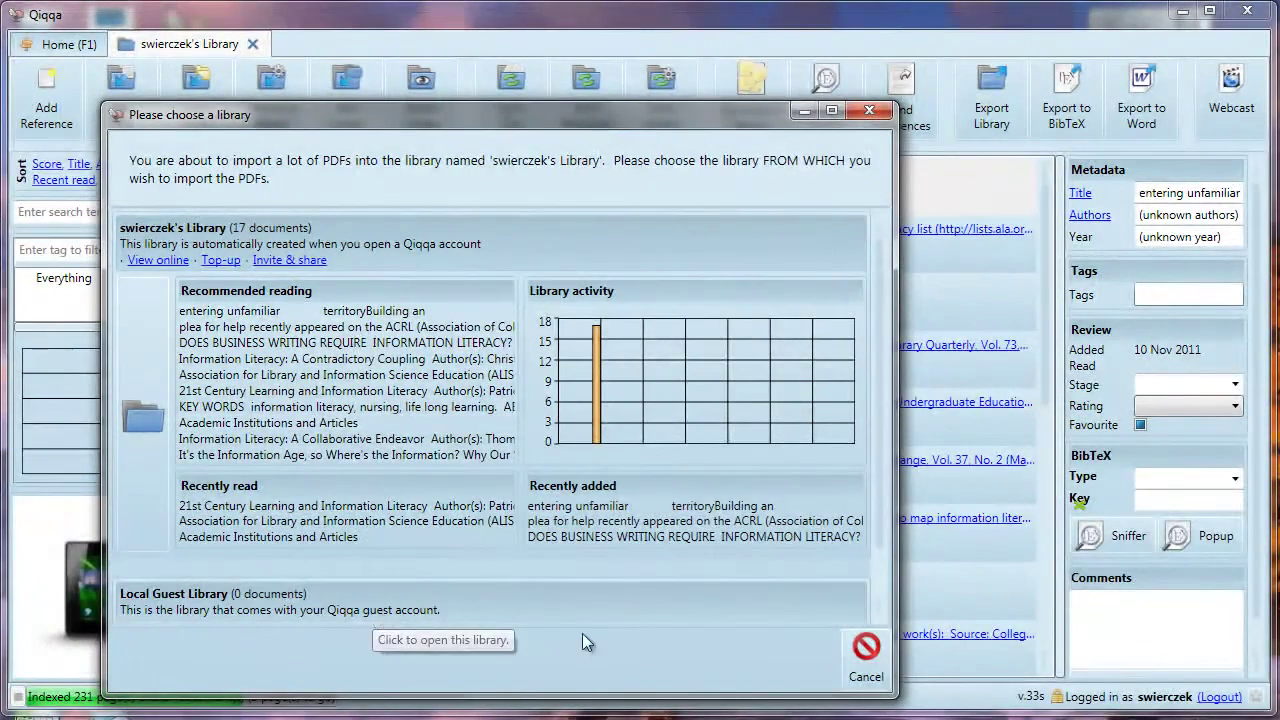
pyautogui.click(869, 670)
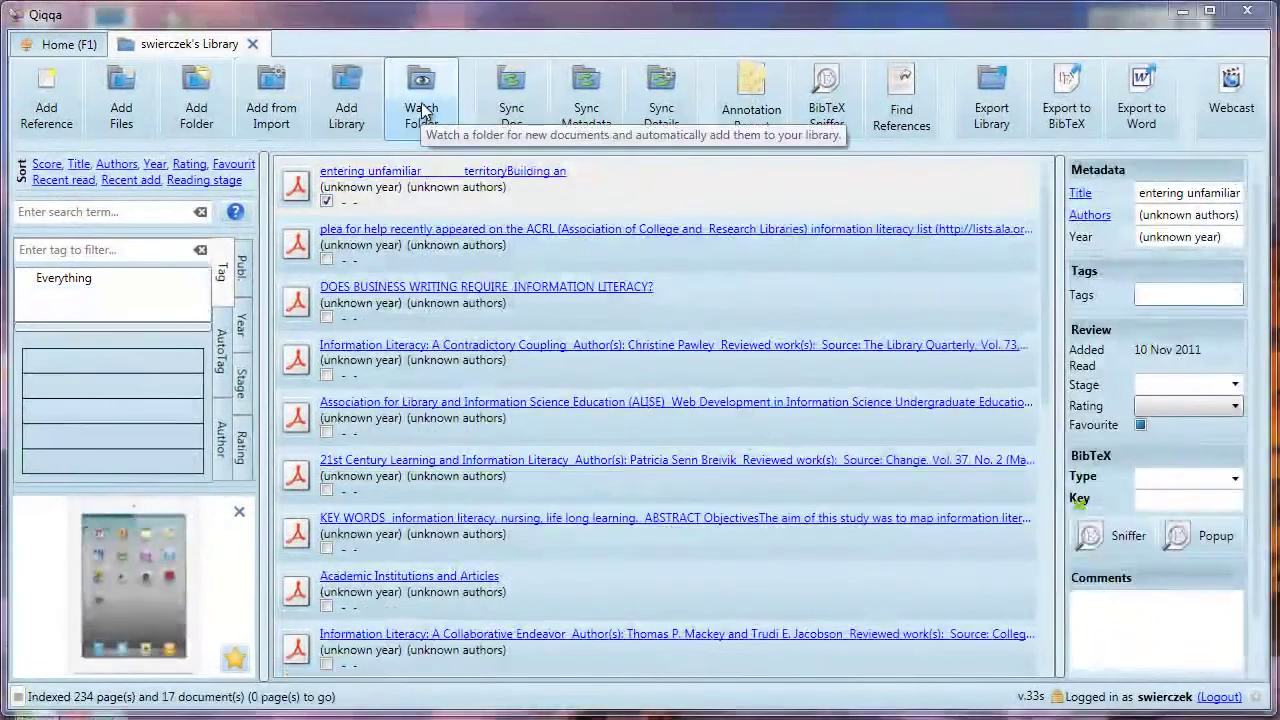
# - Set the Information Literacy PDFs folder in My Documents as the library's watched folder for new PDFs
pyautogui.click(422, 108)
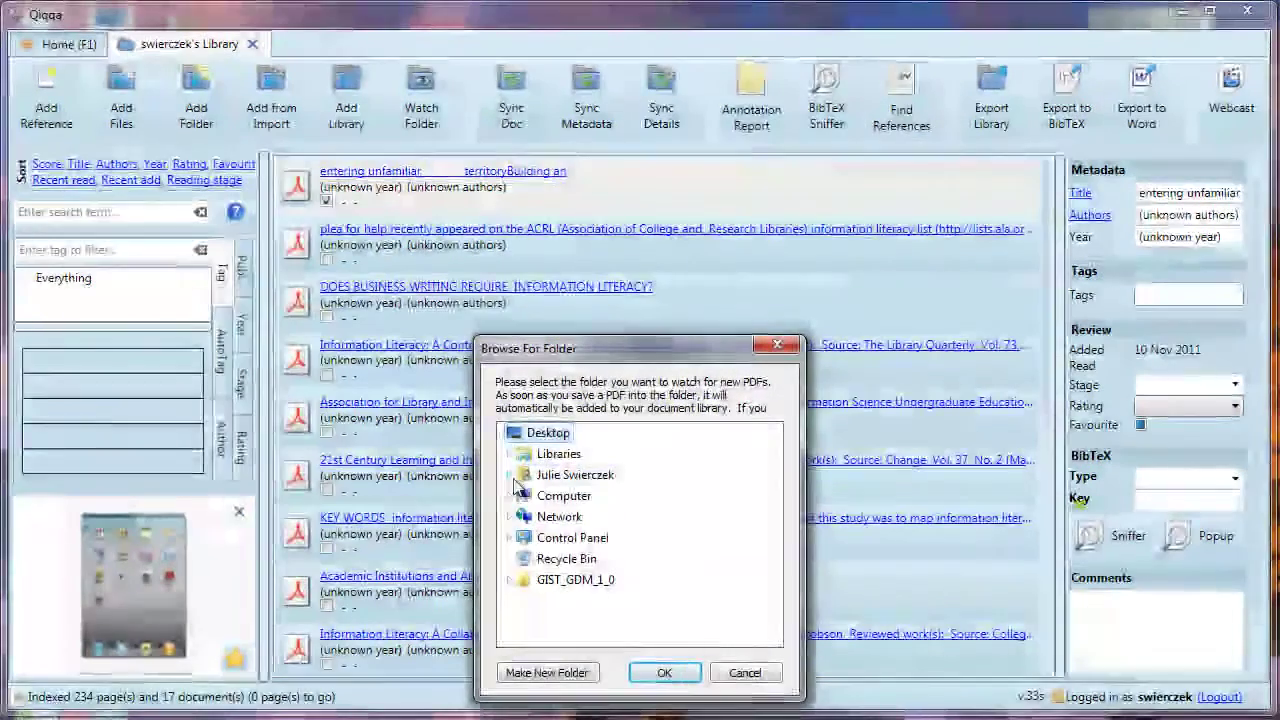
pyautogui.click(514, 484)
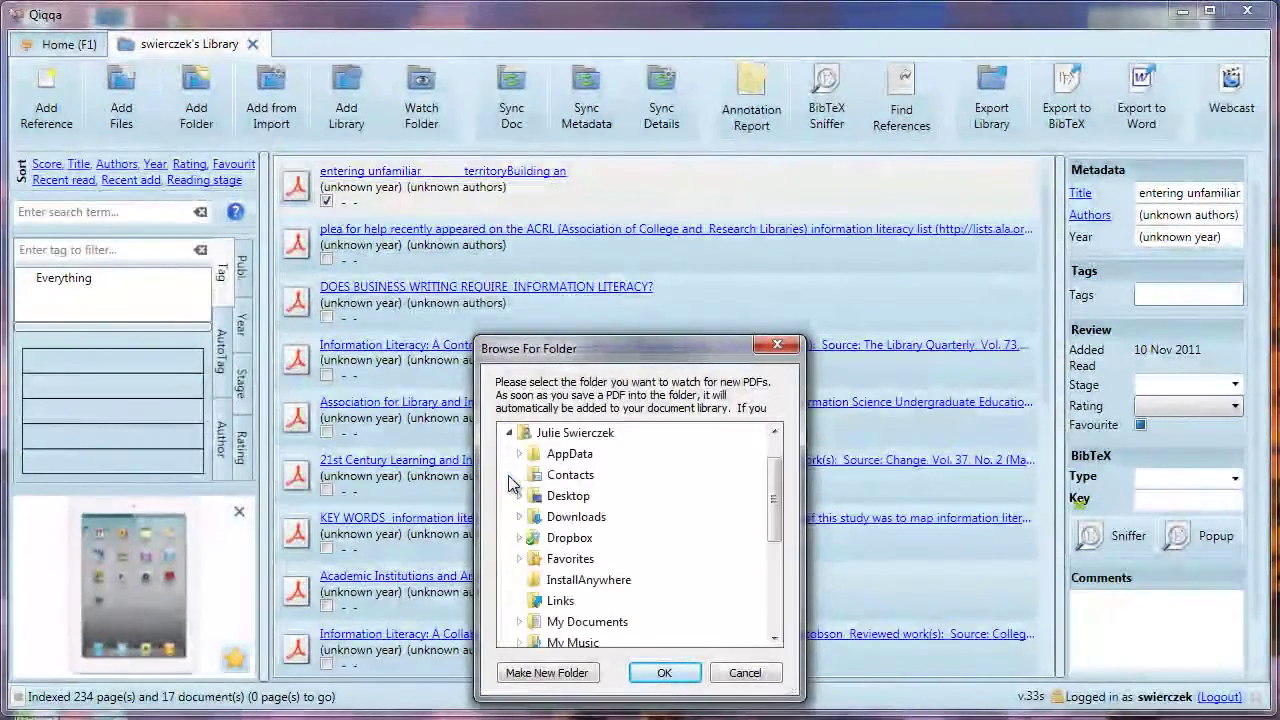
pyautogui.click(518, 627)
pyautogui.scroll(-4, 660, 565)
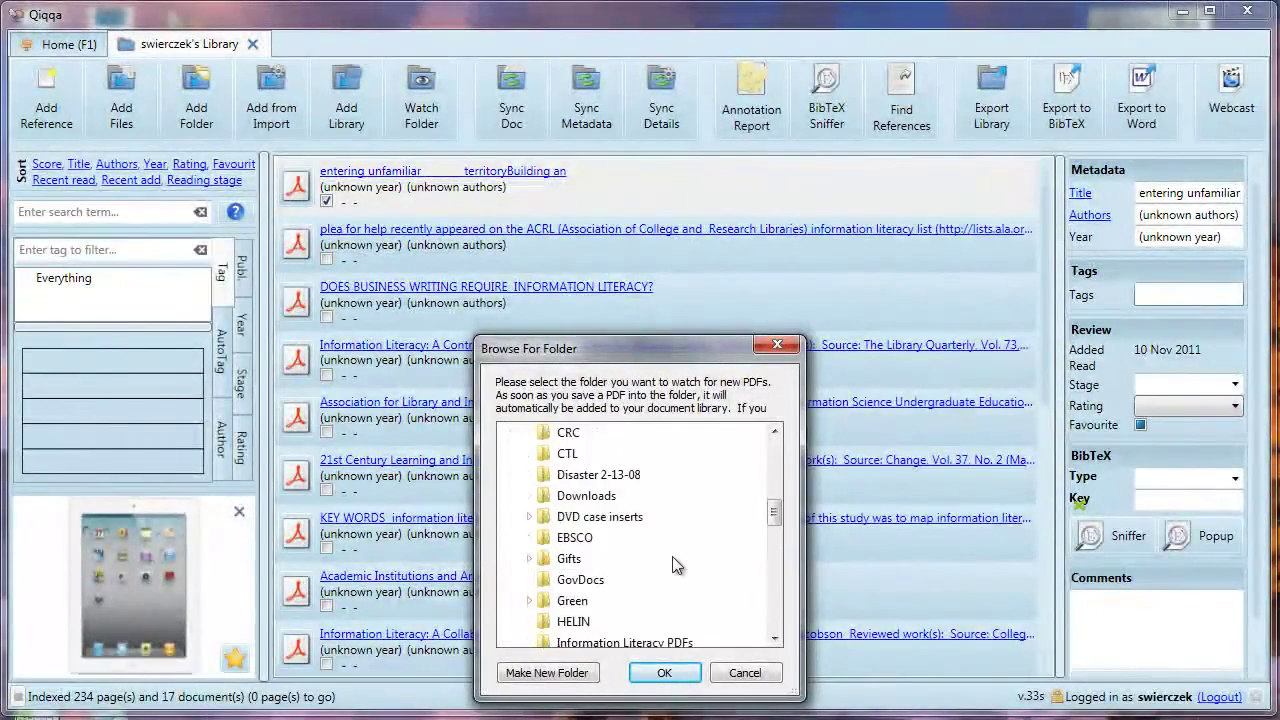
pyautogui.click(645, 580)
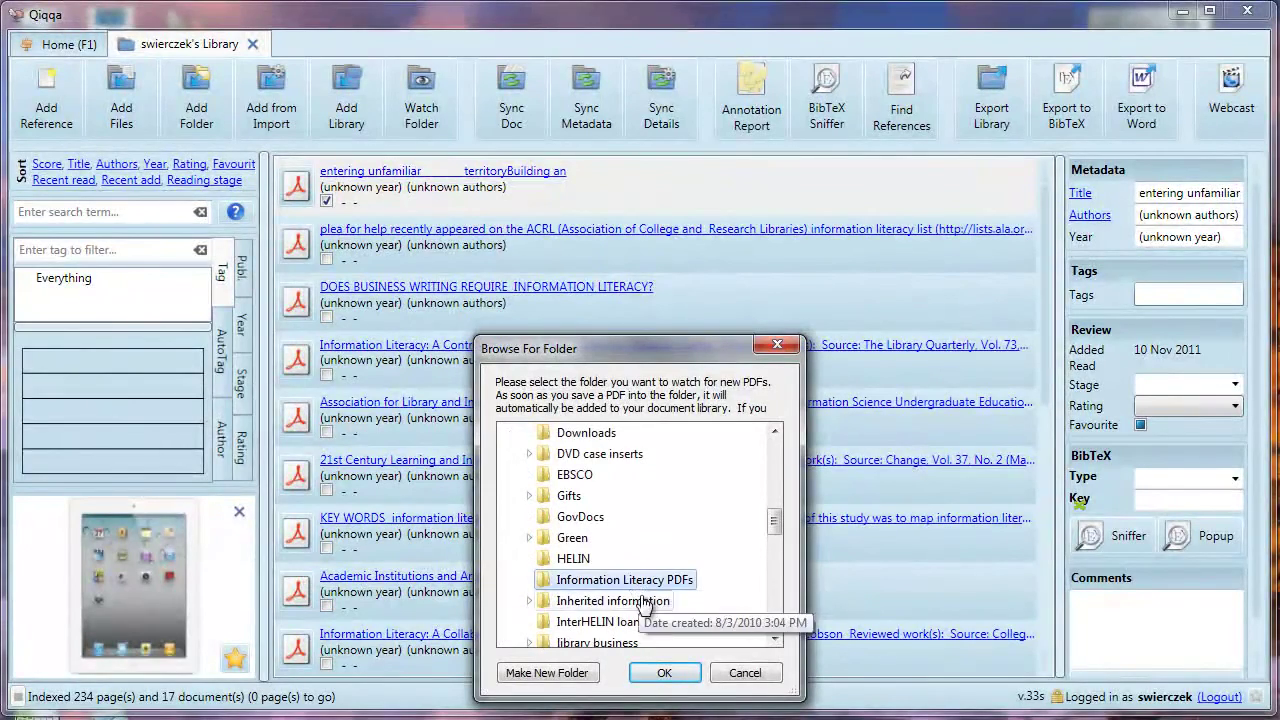
pyautogui.click(664, 673)
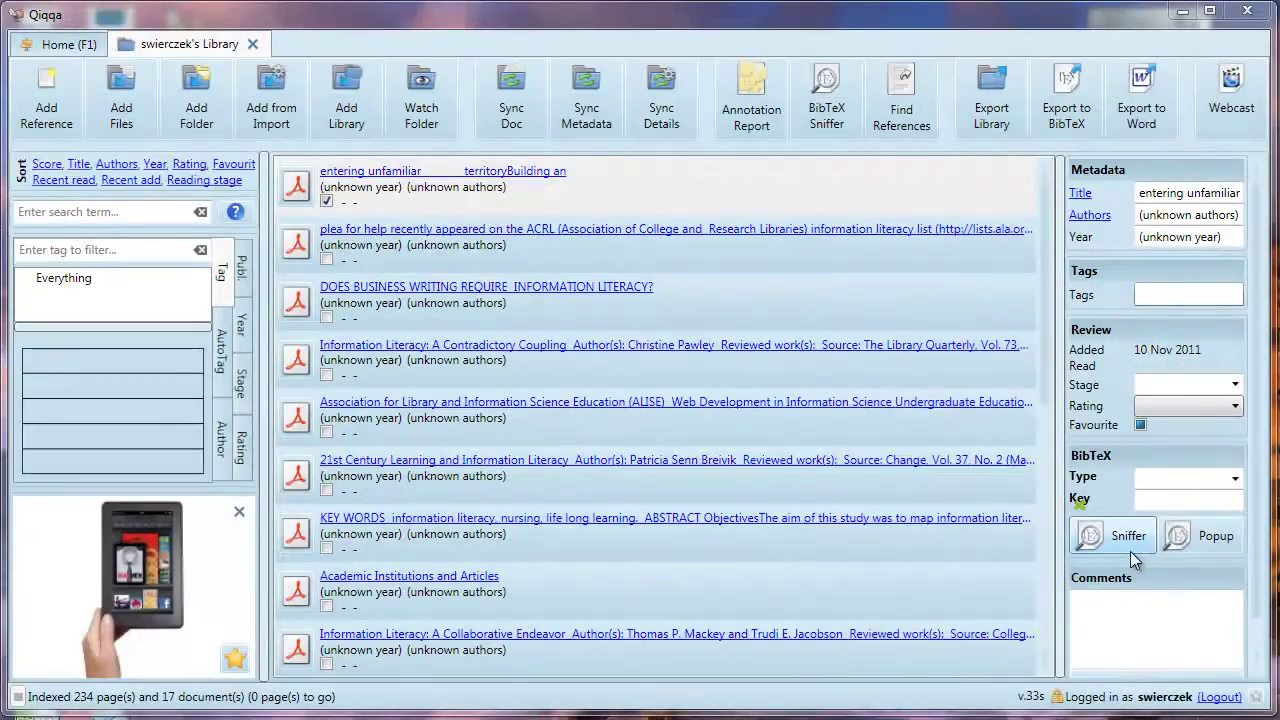
# - Open the BibTeX Sniffer for the selected "entering unfamiliar" document and enlarge its window and PDF preview area
pyautogui.click(1130, 551)
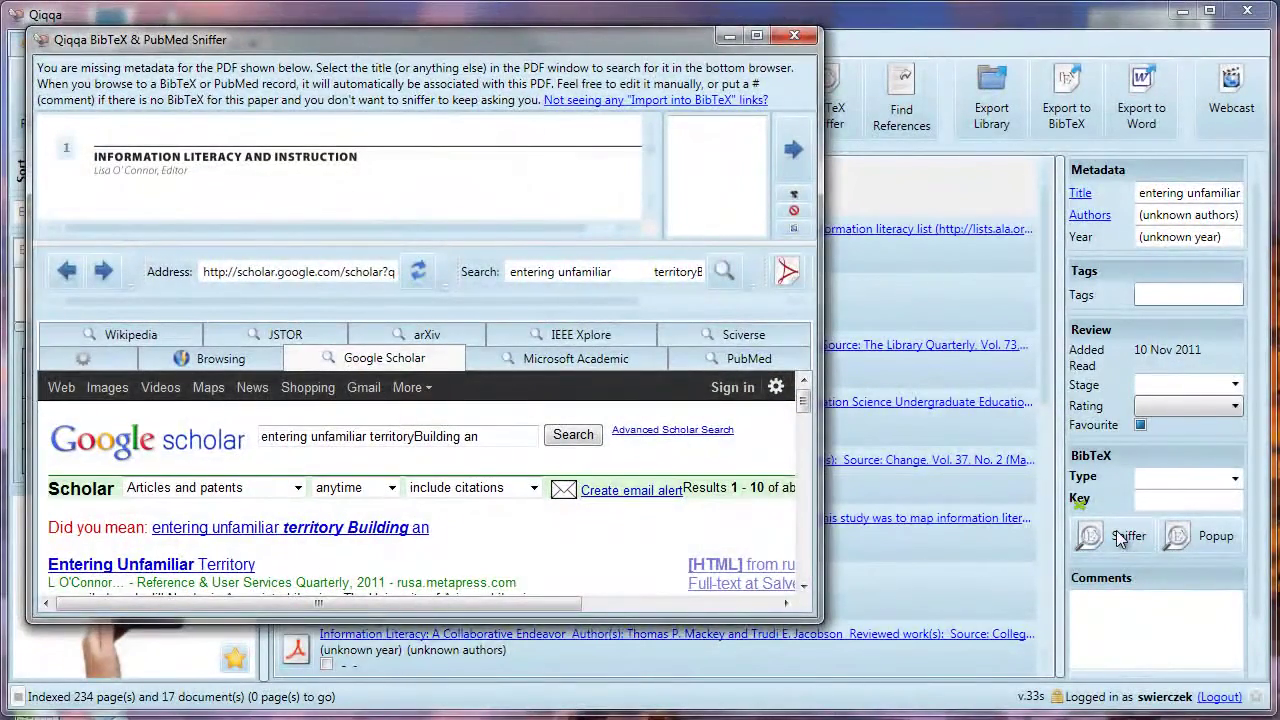
pyautogui.moveTo(818, 620); pyautogui.dragTo(876, 704)
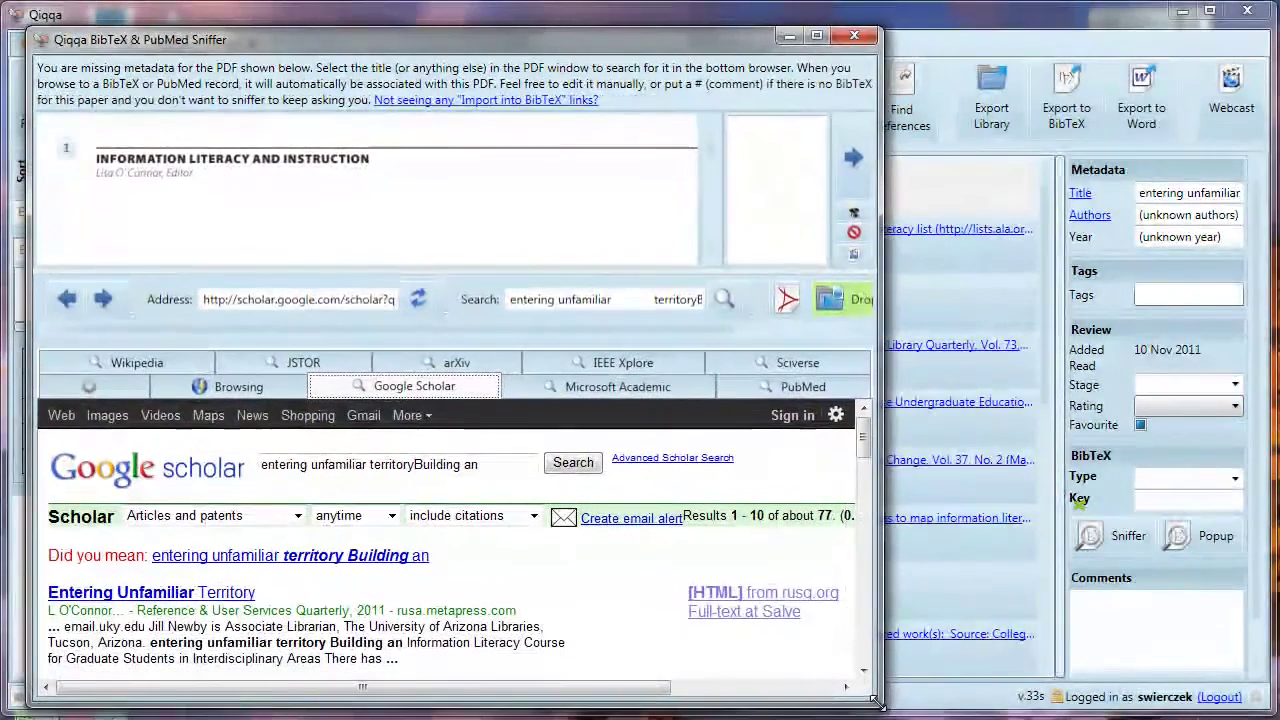
pyautogui.moveTo(545, 274); pyautogui.dragTo(551, 294)
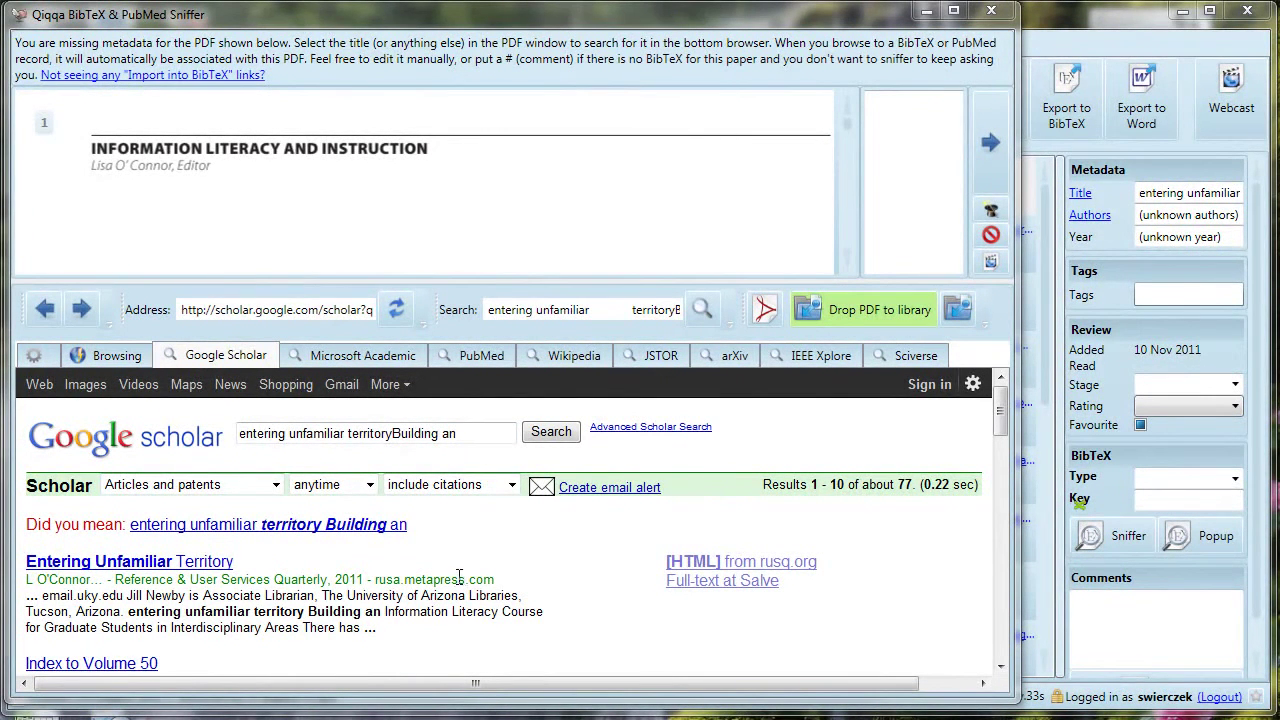
# - Set the Google Scholar preferences to show links for importing citations into BibTeX, and save them
pyautogui.click(973, 386)
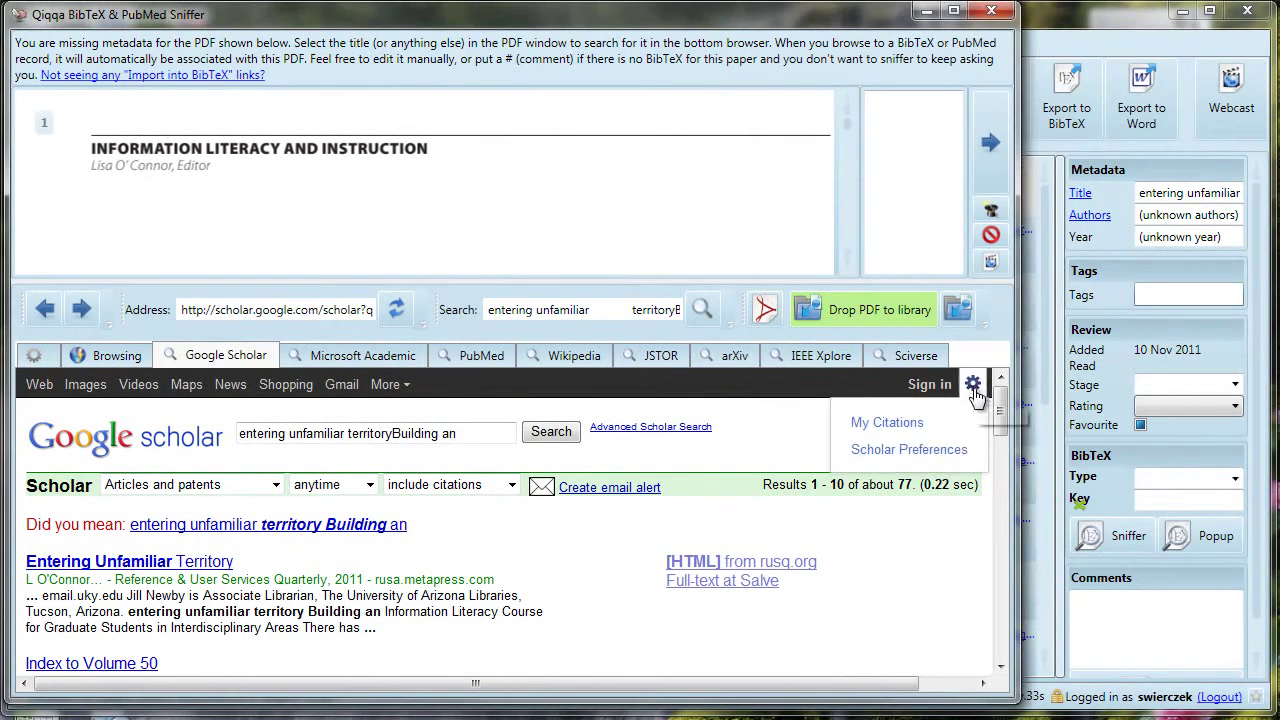
pyautogui.click(933, 452)
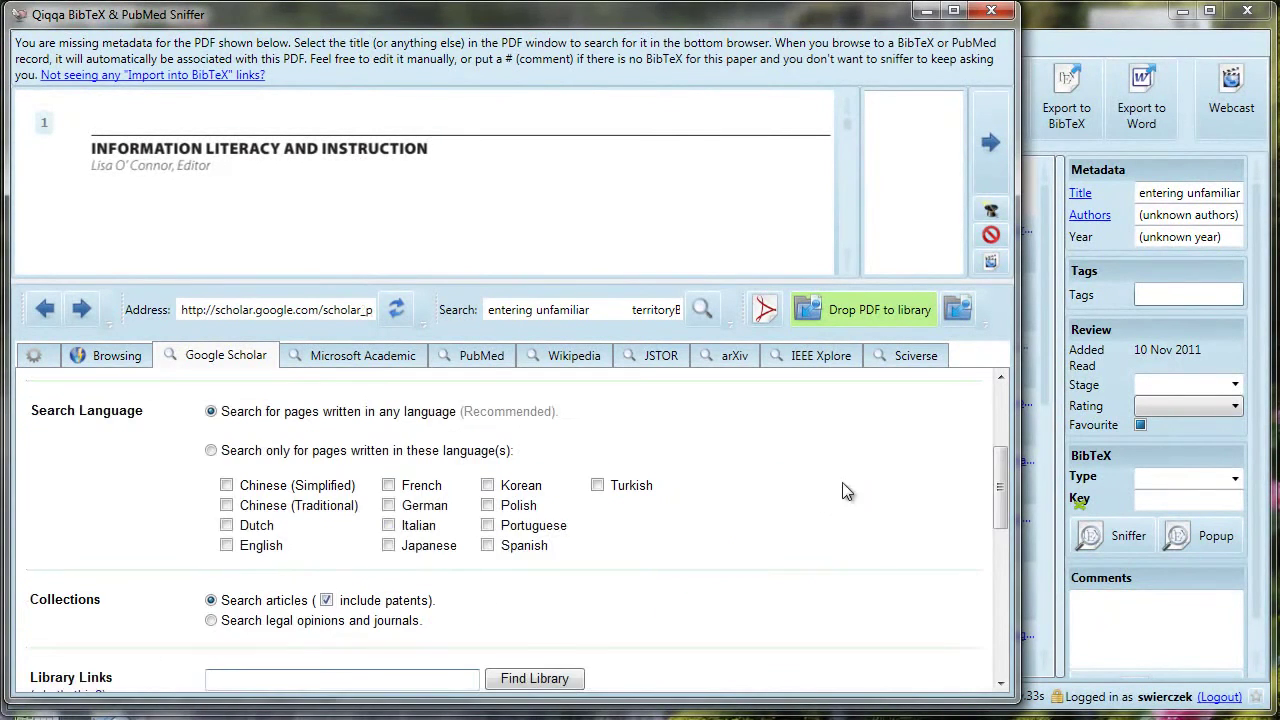
pyautogui.scroll(-8, 807, 510)
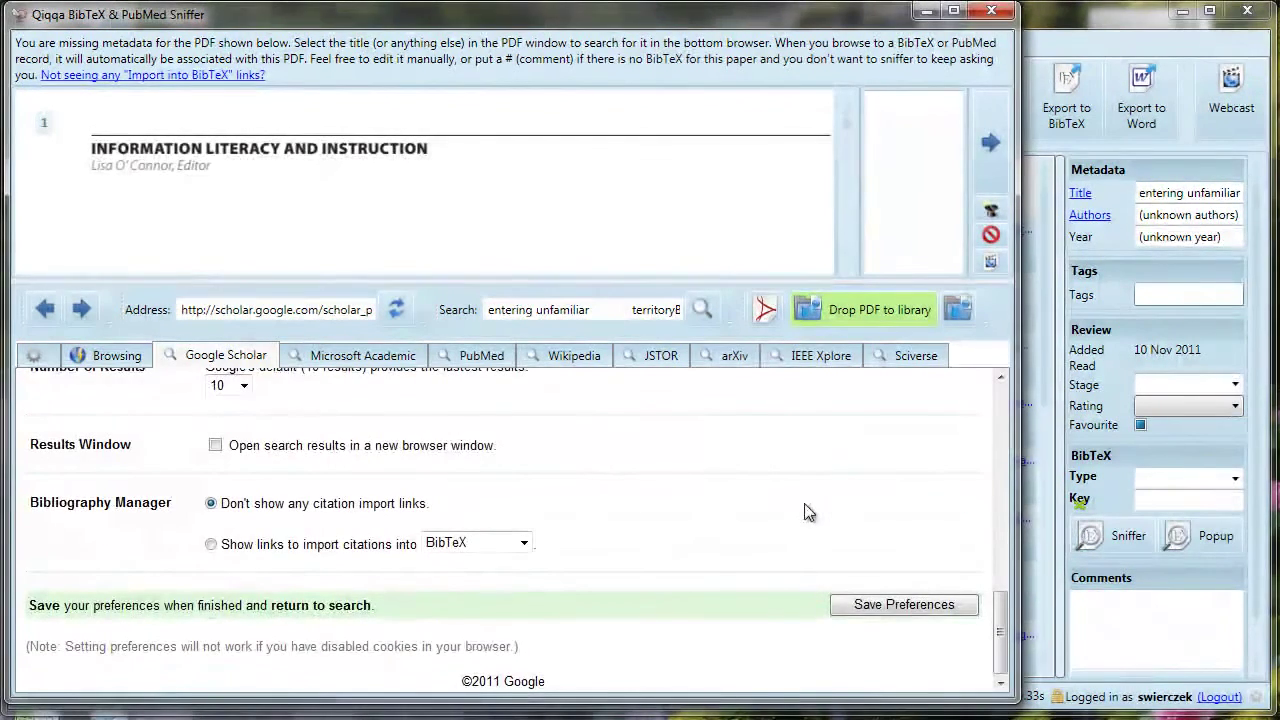
pyautogui.click(211, 545)
pyautogui.click(471, 543)
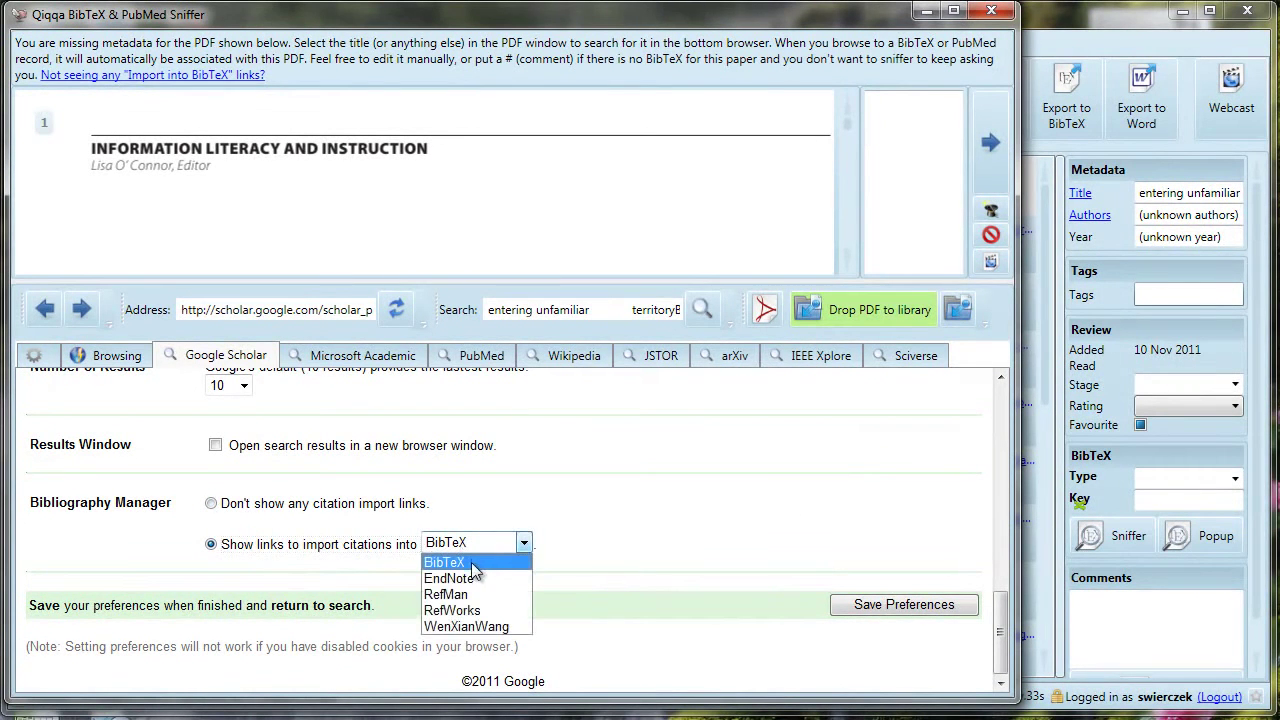
pyautogui.click(470, 566)
pyautogui.click(893, 604)
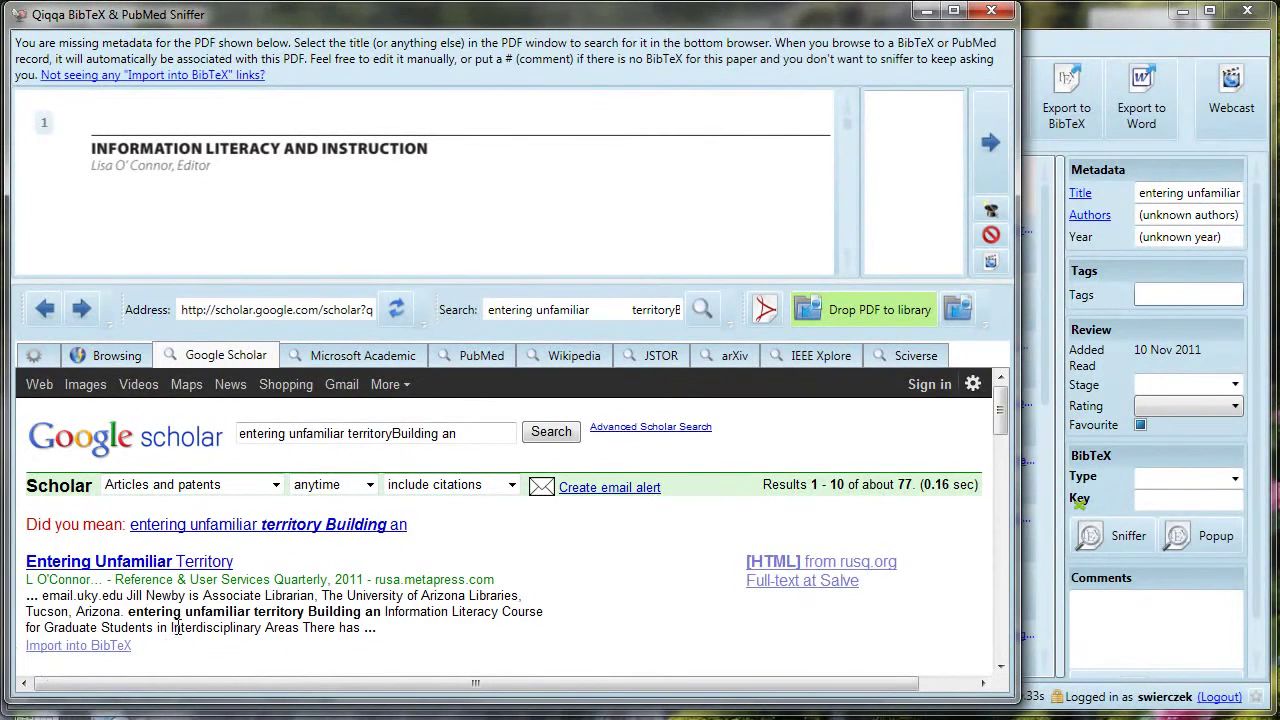
# - Compare the search results with the PDF's title page and import the BibTeX record of "Entering Unfamiliar Territory"
pyautogui.scroll(-3, 175, 627)
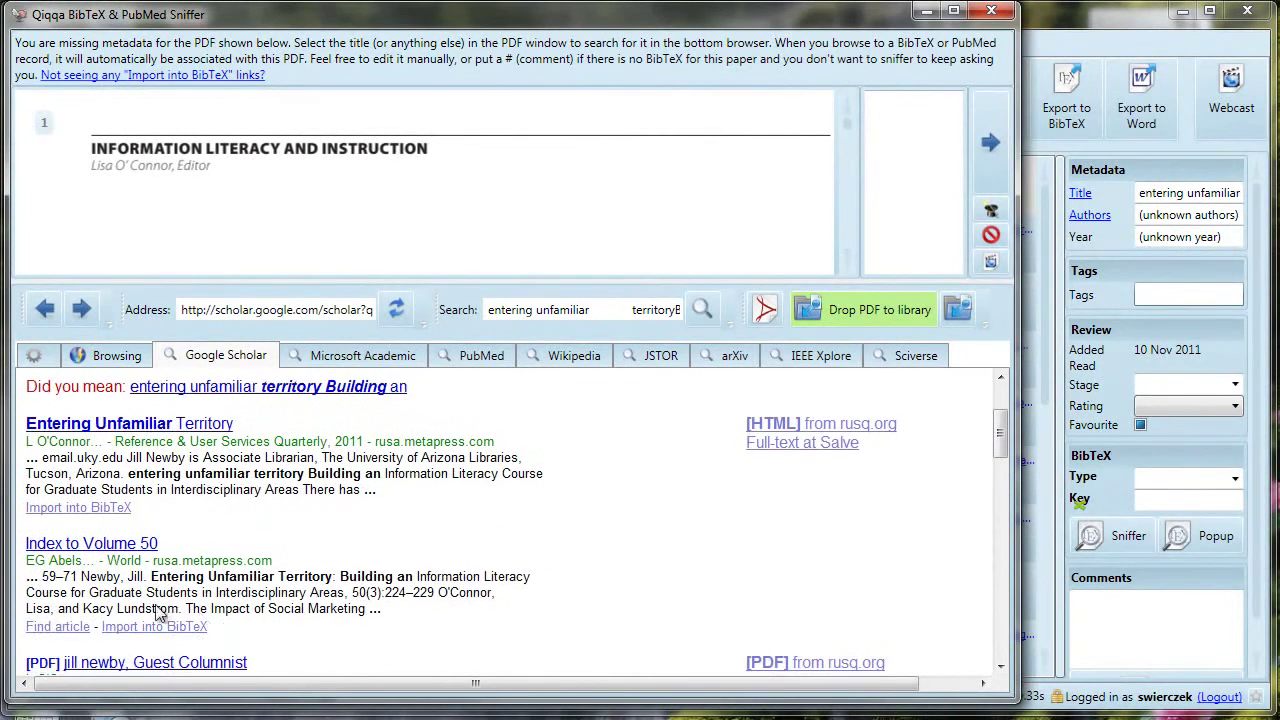
pyautogui.scroll(-1, 288, 632)
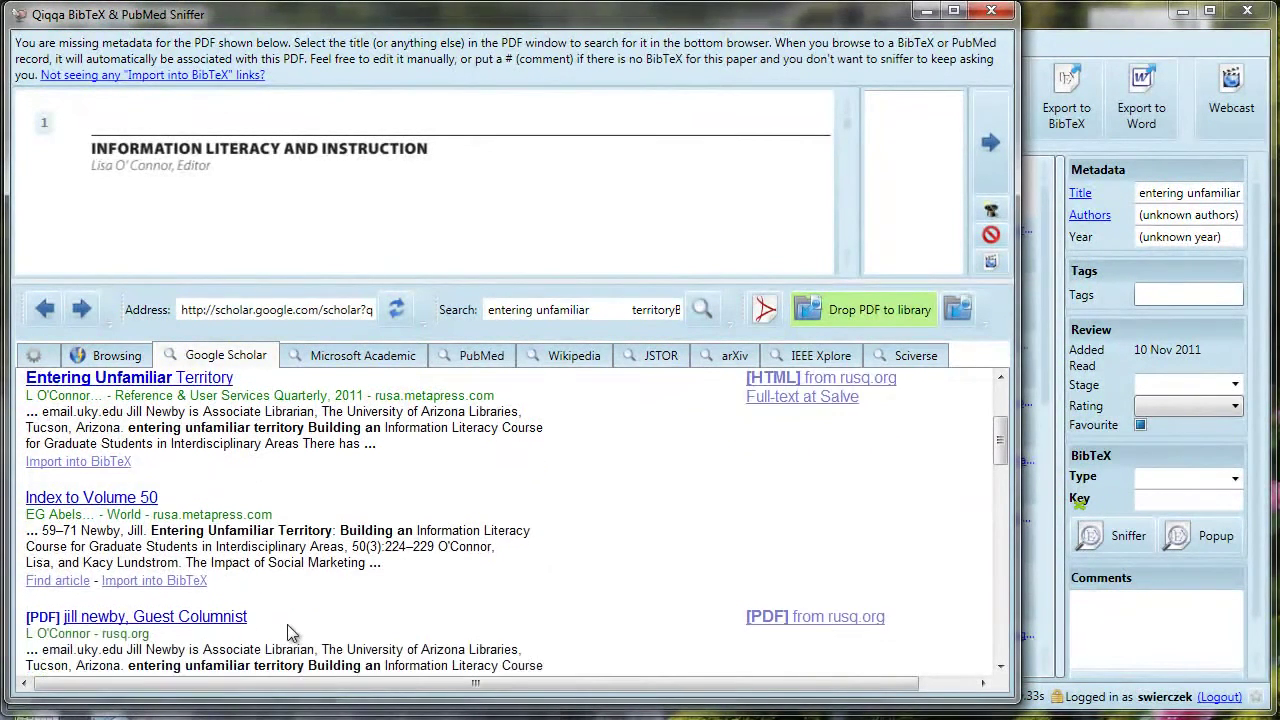
pyautogui.scroll(-2, 288, 632)
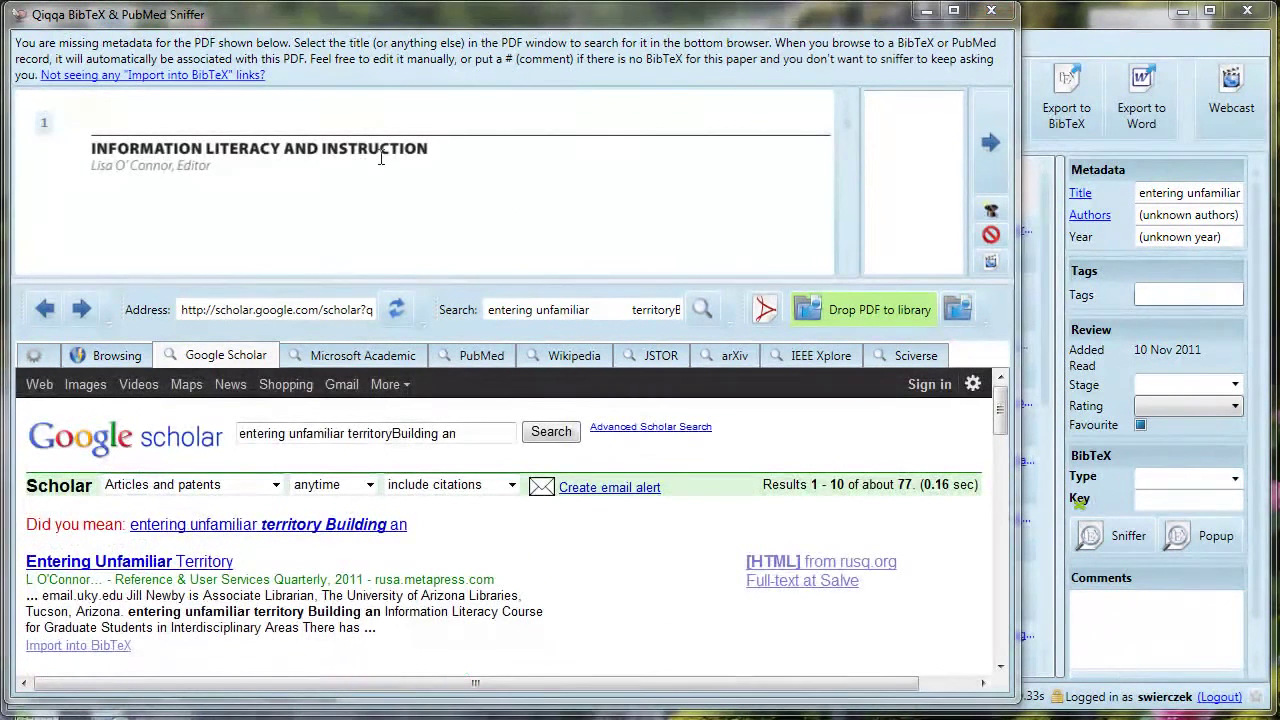
pyautogui.scroll(-3, 846, 262)
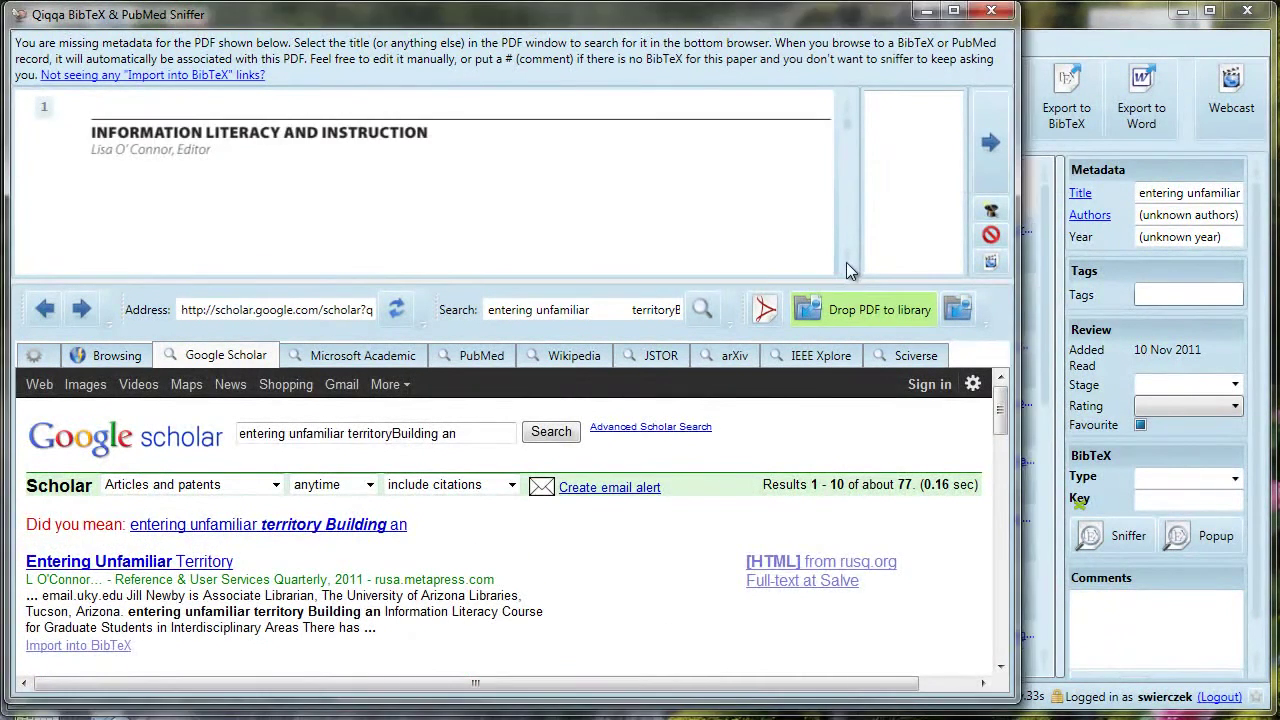
pyautogui.scroll(-3, 846, 262)
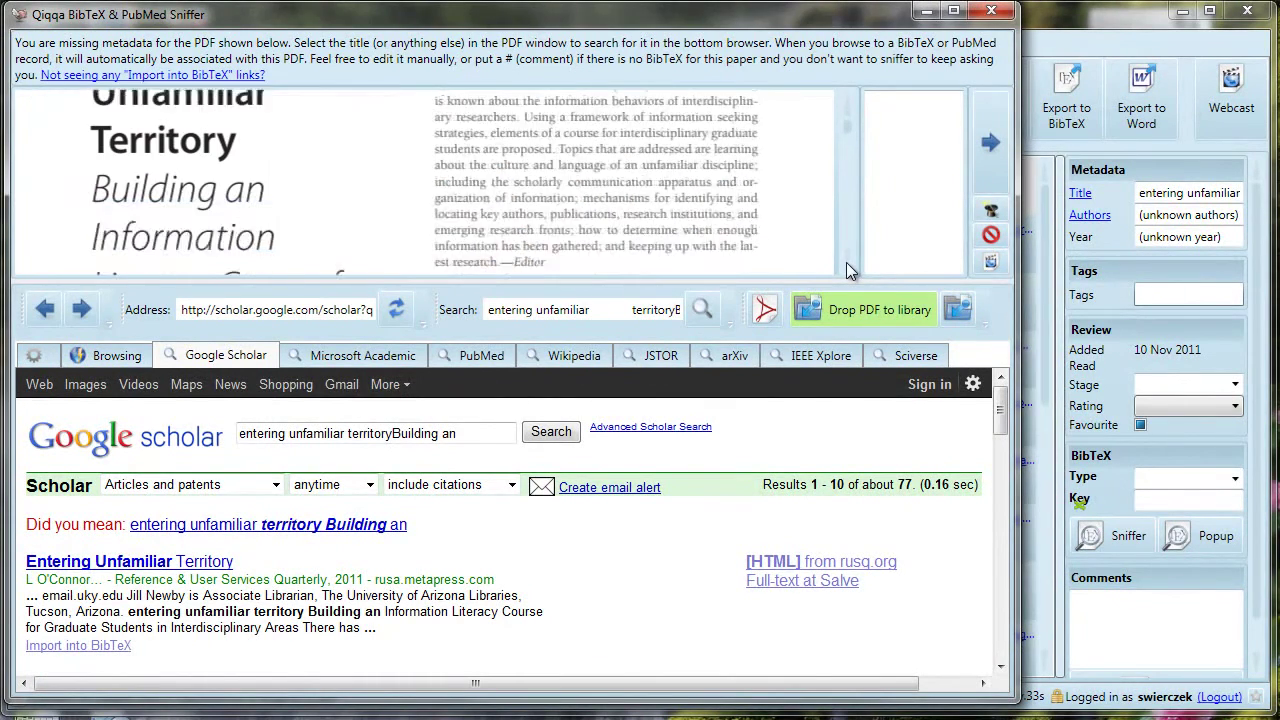
pyautogui.scroll(-3, 847, 262)
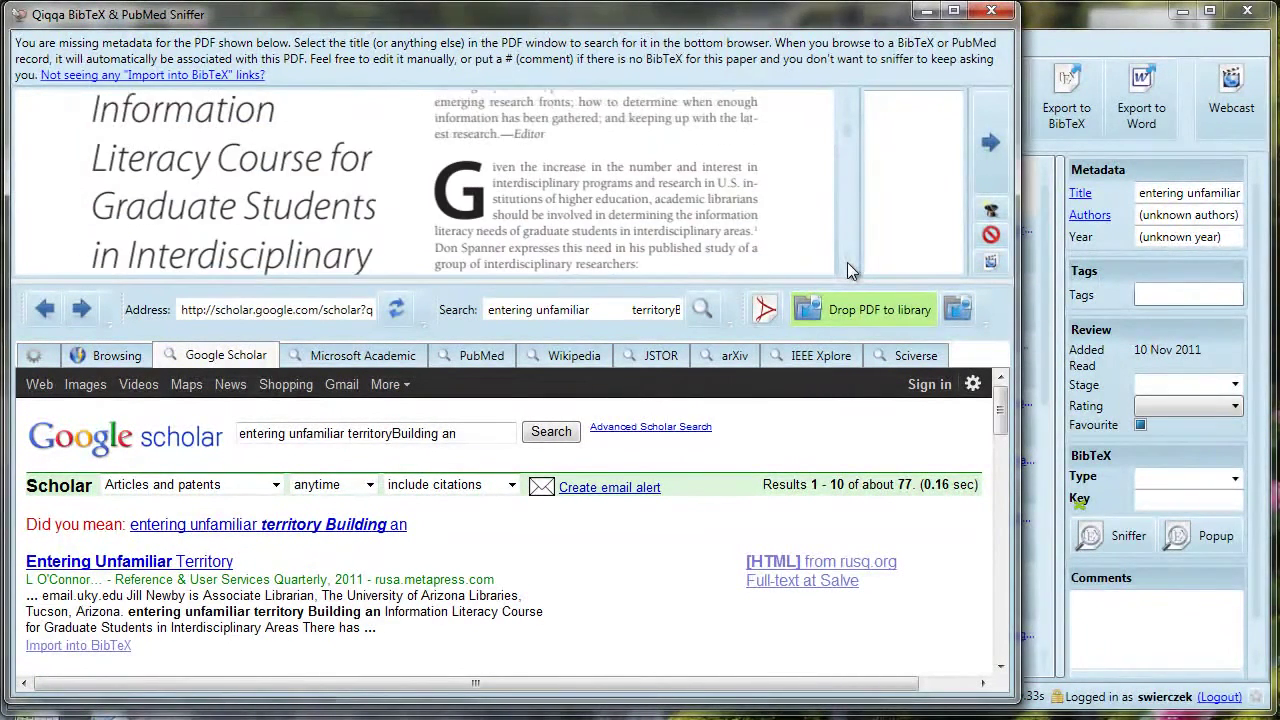
pyautogui.scroll(-3, 847, 262)
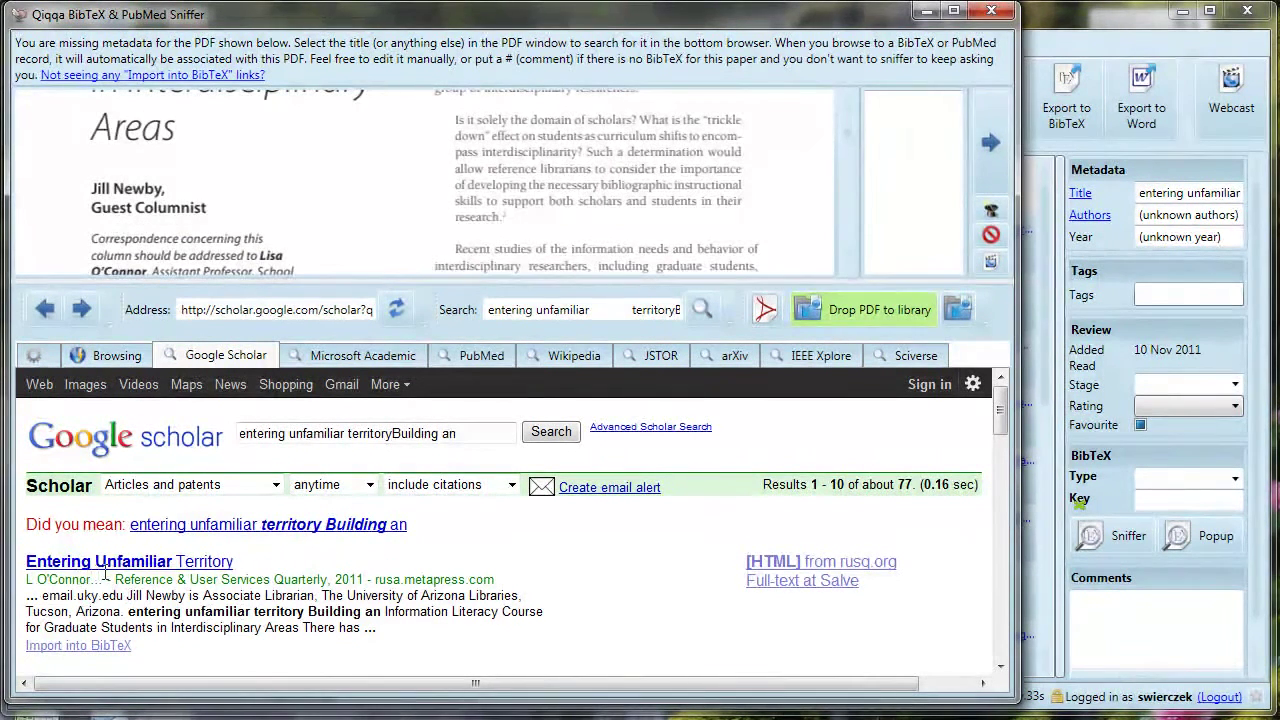
pyautogui.click(95, 646)
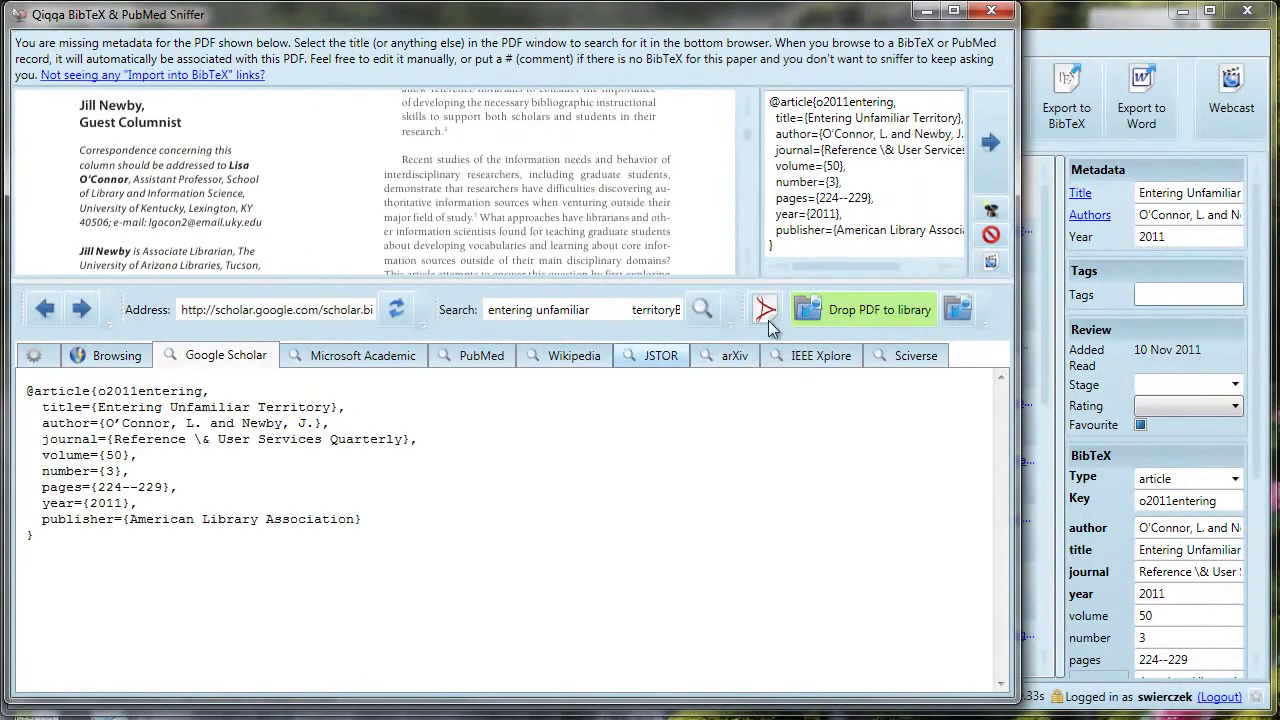
# - For the next PDF lacking BibTeX, search its full title beginning "Web Development in Information Science Undergraduate Education" and import the matching BibTeX record
pyautogui.click(1000, 162)
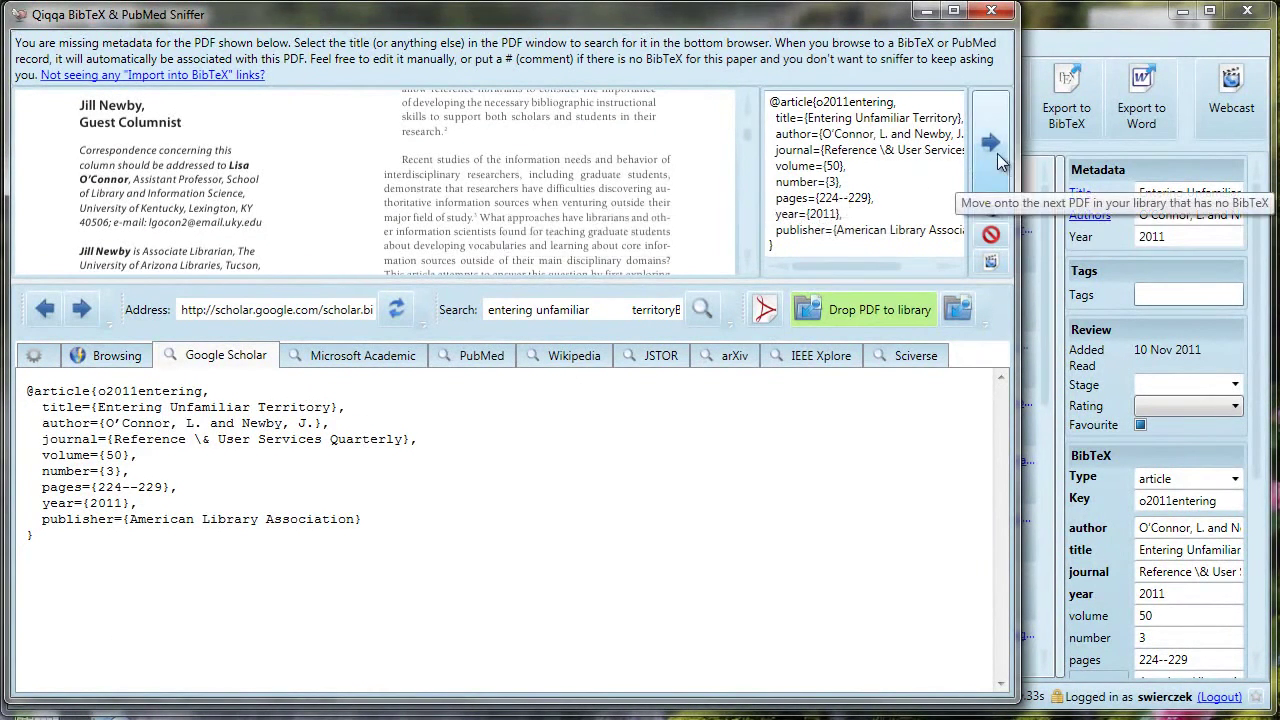
pyautogui.click(993, 151)
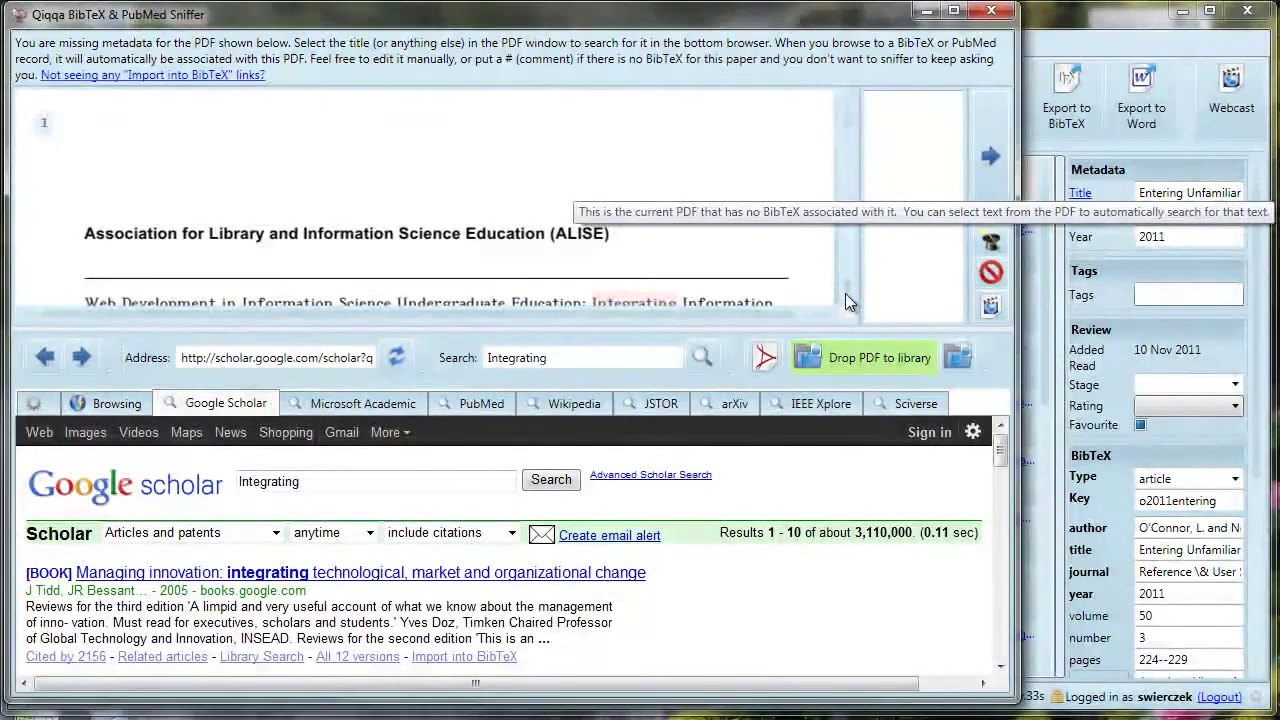
pyautogui.scroll(-2, 846, 288)
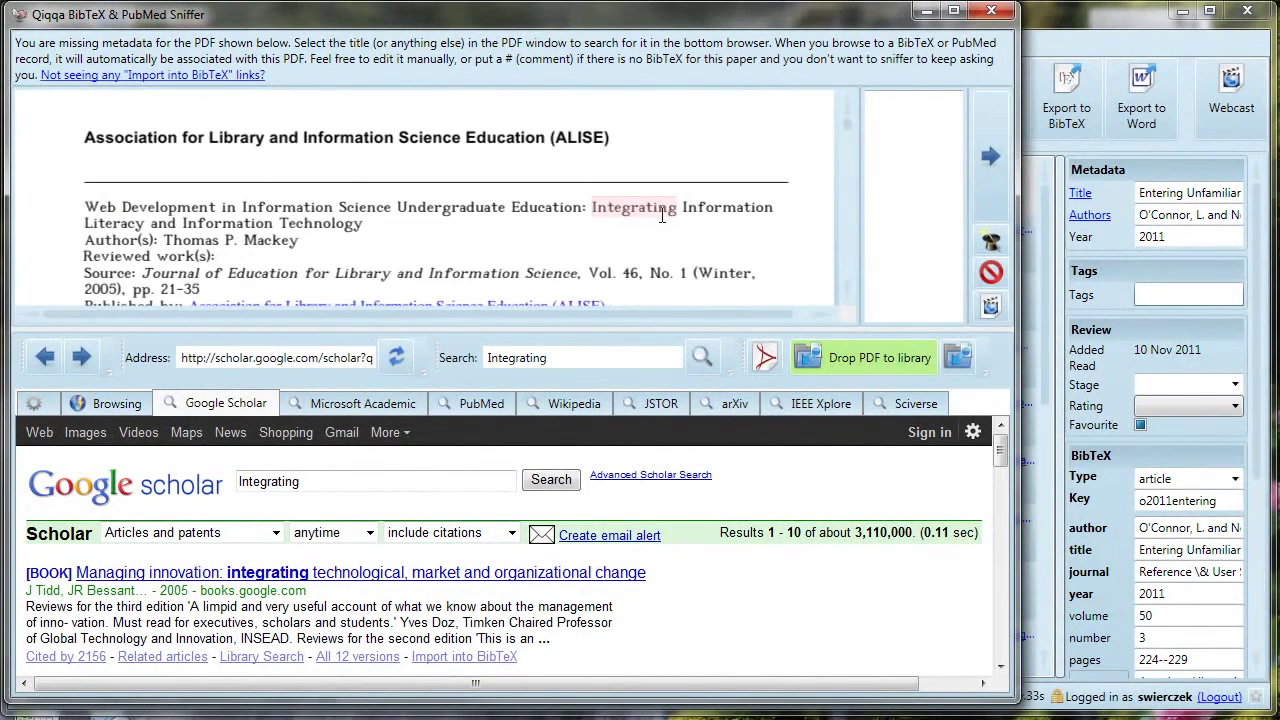
pyautogui.moveTo(344, 484); pyautogui.dragTo(232, 483)
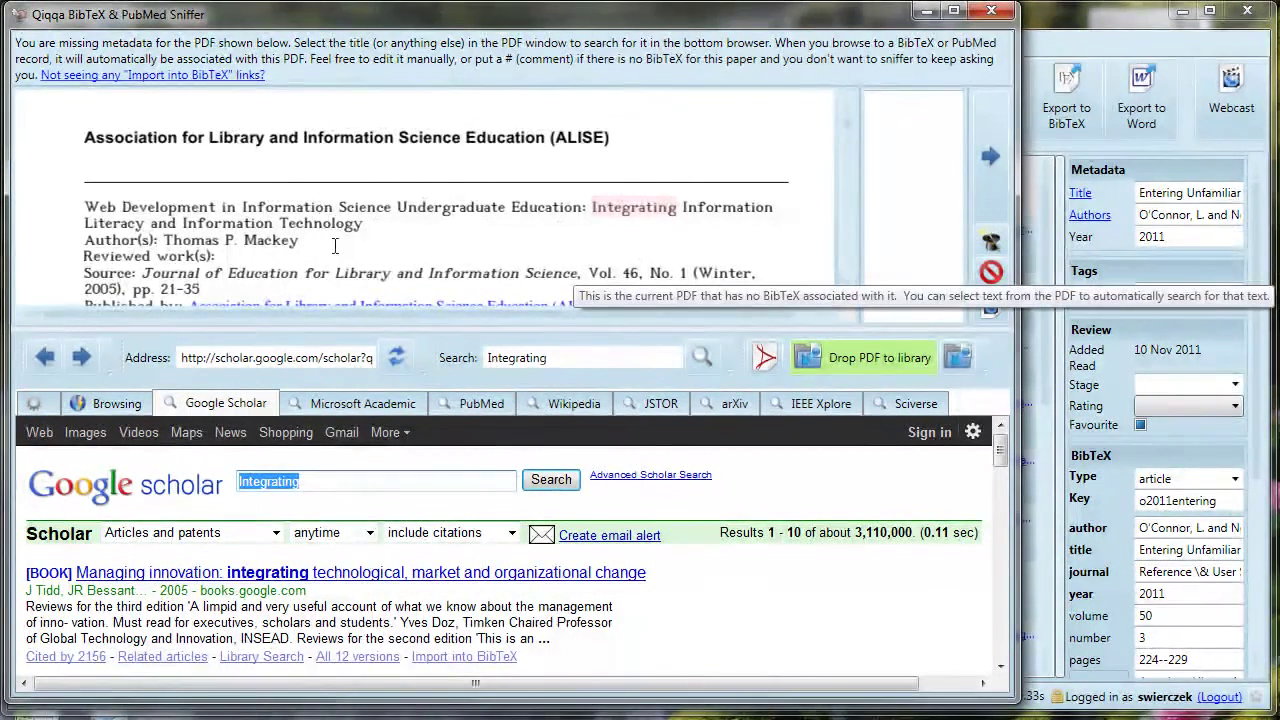
pyautogui.moveTo(85, 204); pyautogui.dragTo(362, 224)
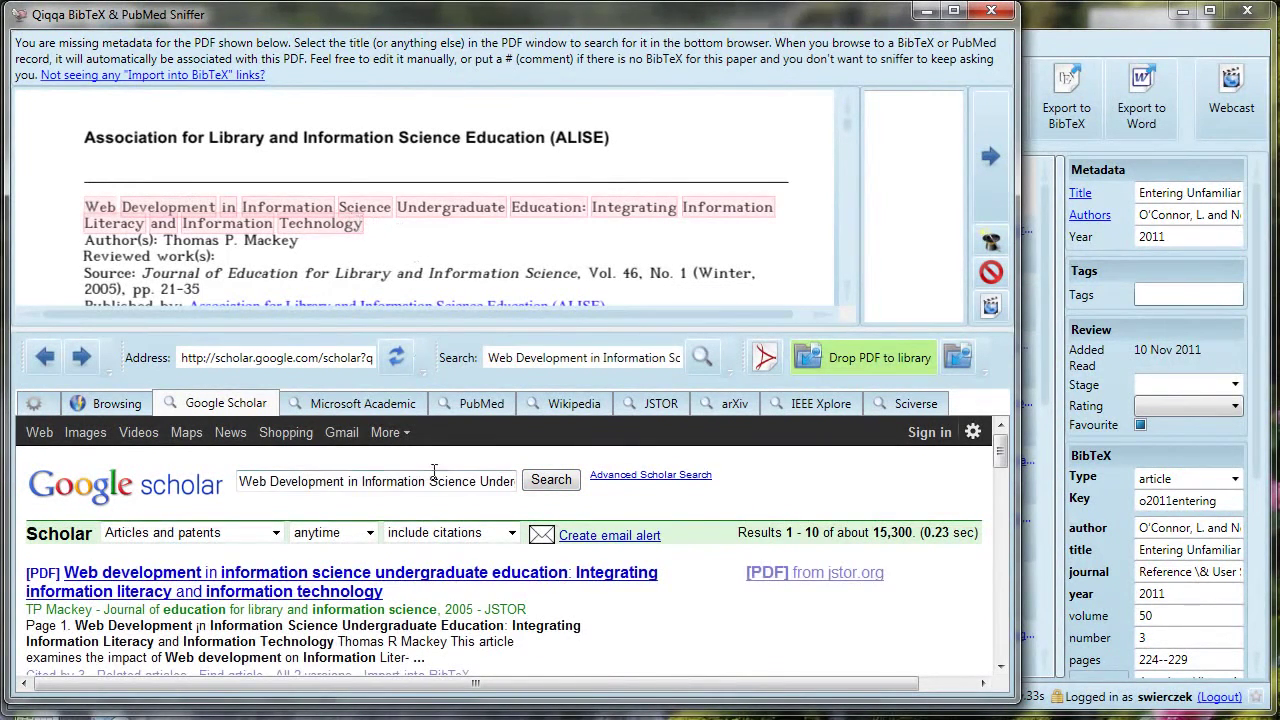
pyautogui.moveTo(240, 482); pyautogui.dragTo(556, 508)
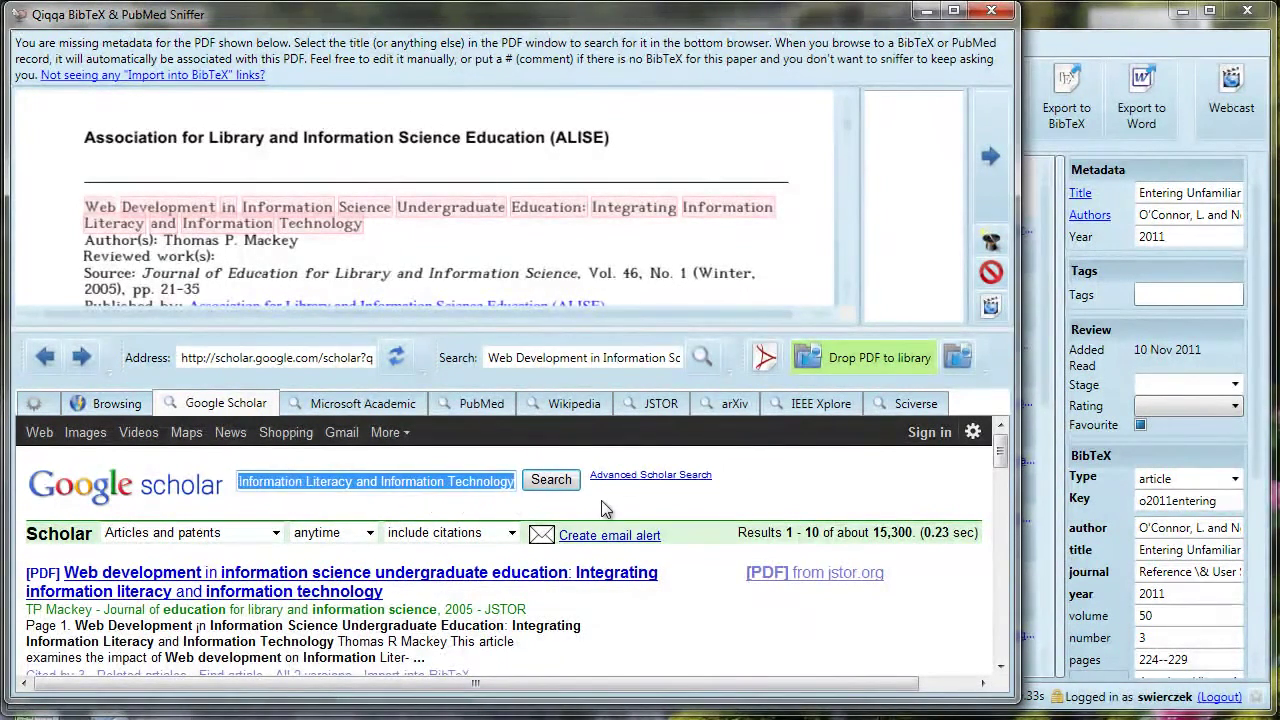
pyautogui.click(594, 624)
pyautogui.scroll(-1, 540, 612)
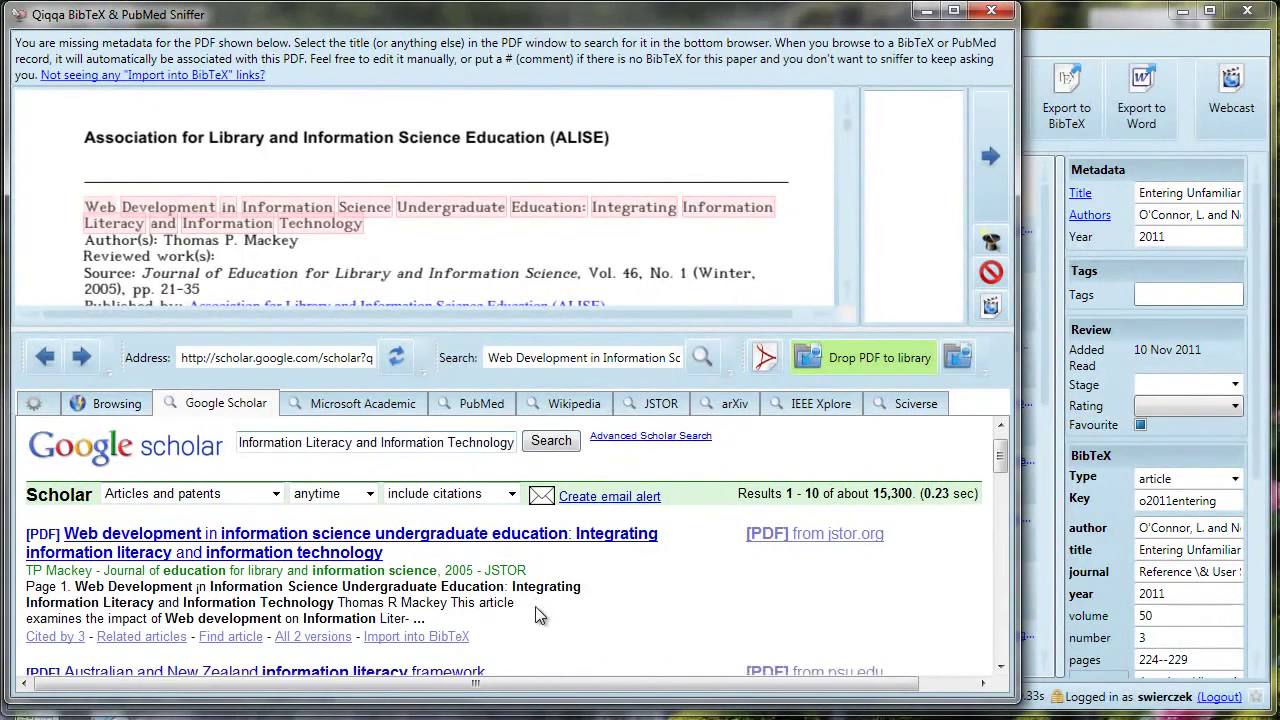
pyautogui.click(420, 598)
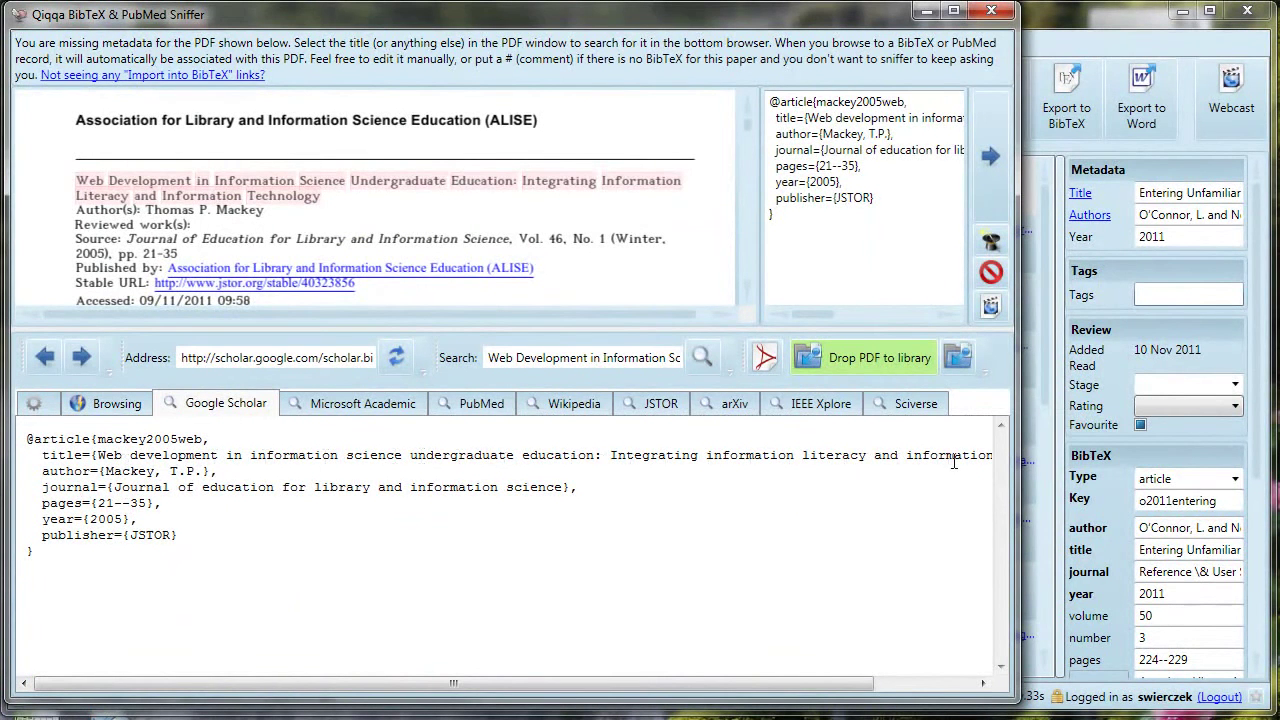
# - For the next PDF, search only its title "Information Literacy: A Contradictory Coupling" and import the matching BibTeX record
pyautogui.click(991, 156)
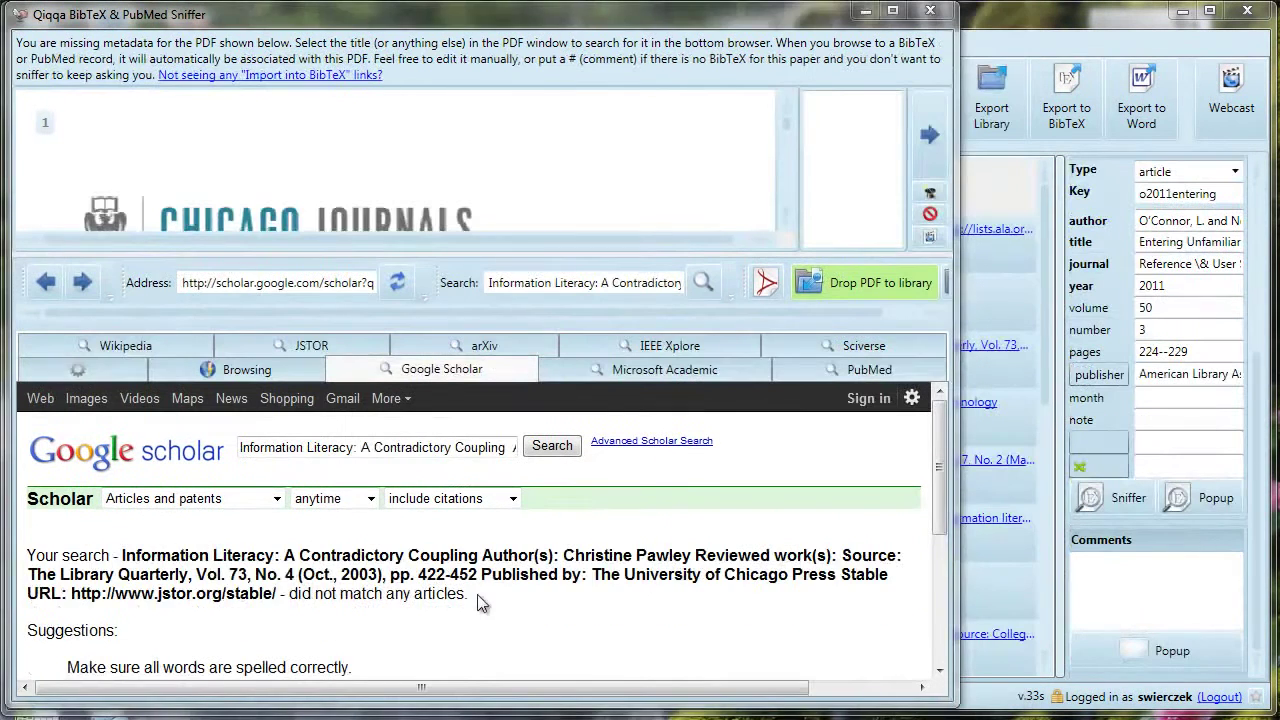
pyautogui.moveTo(486, 600); pyautogui.dragTo(35, 562)
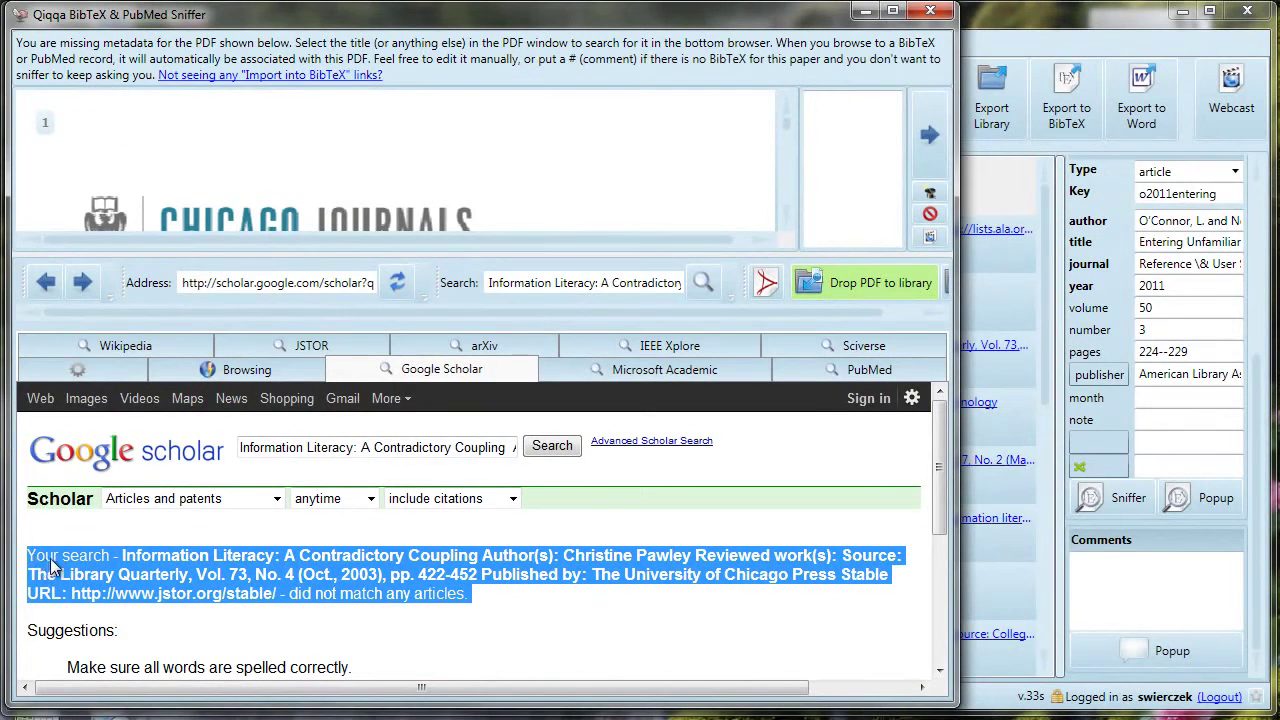
pyautogui.scroll(-2, 787, 216)
pyautogui.scroll(-3, 787, 216)
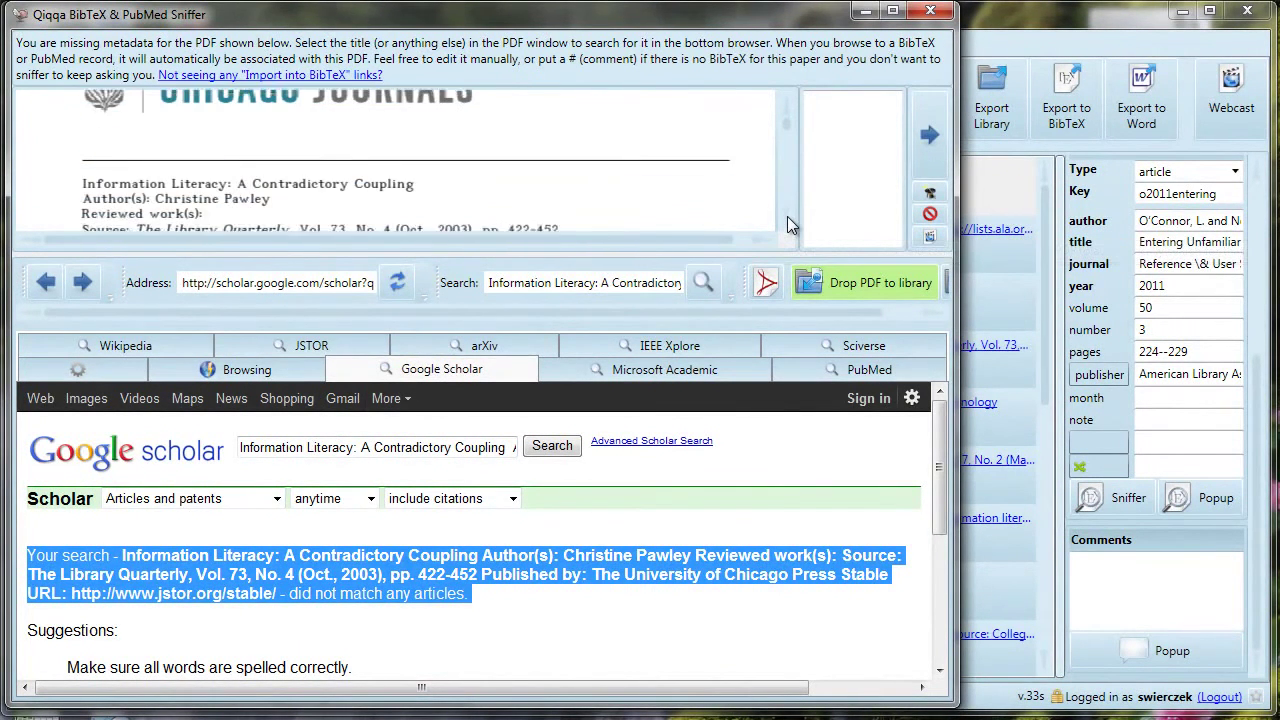
pyautogui.moveTo(416, 168); pyautogui.dragTo(84, 168)
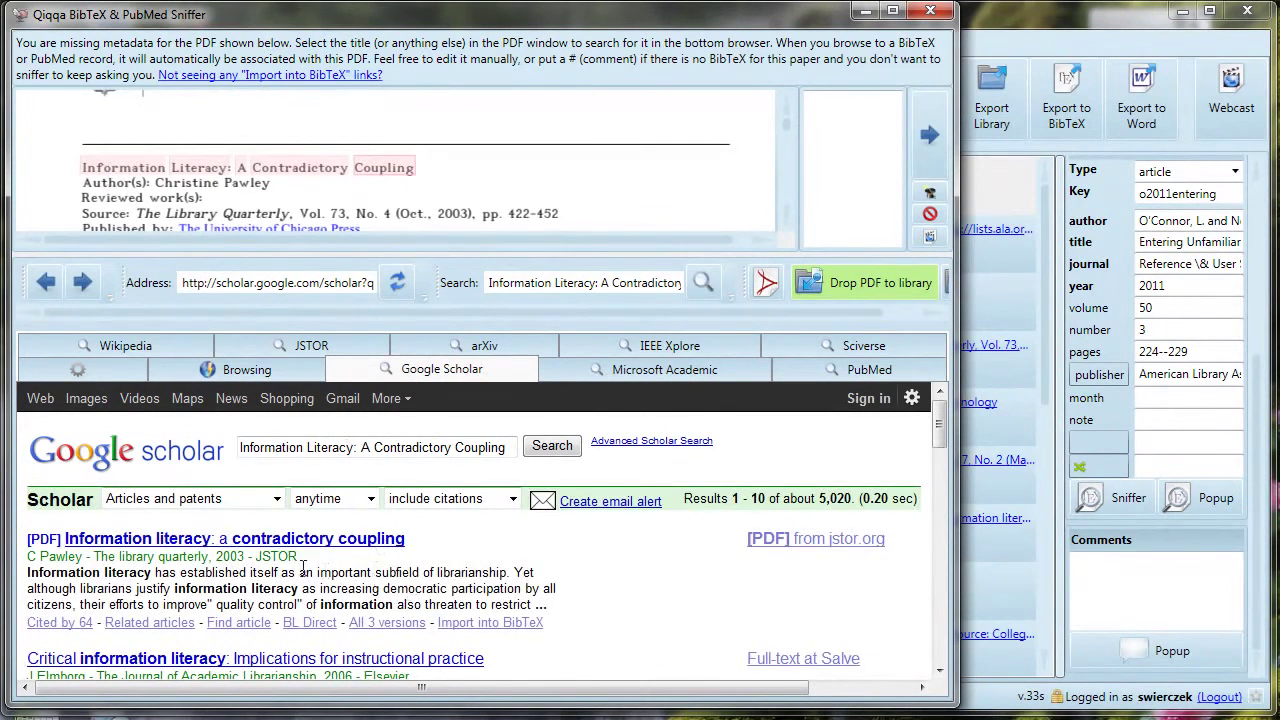
pyautogui.click(484, 623)
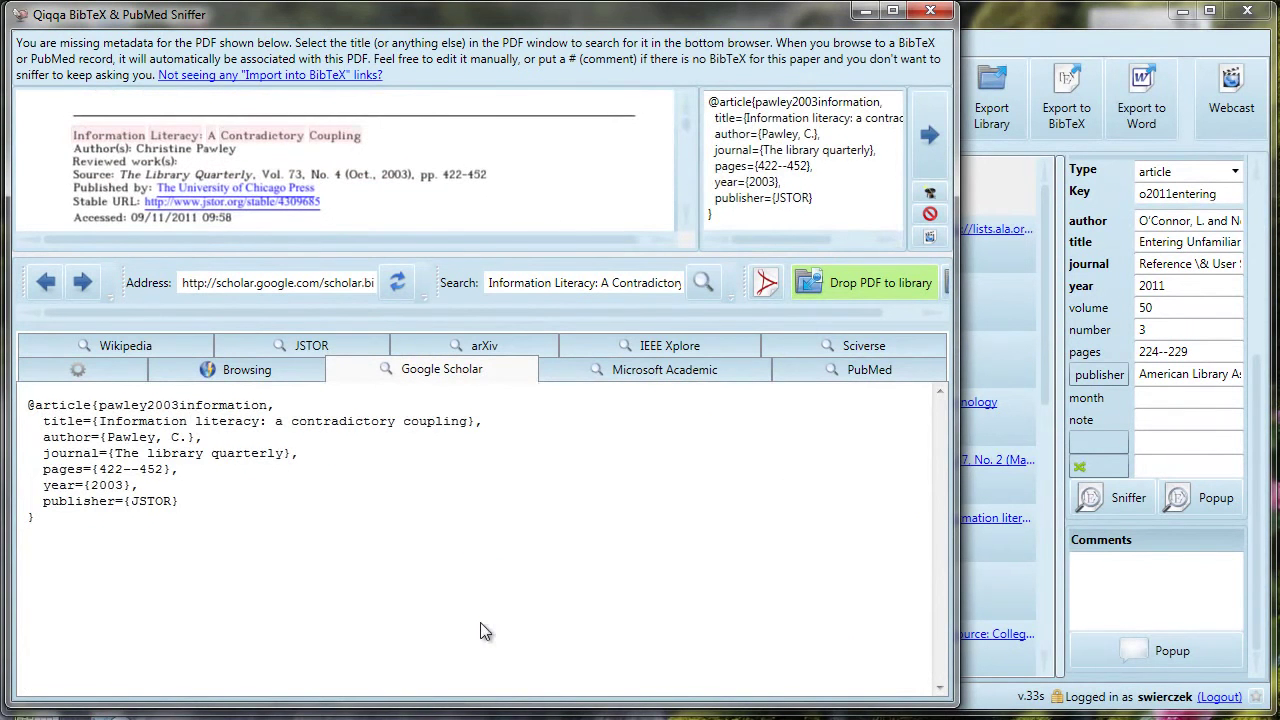
# - Advance to the next PDF, search its title "Economic Literacy among Corporate Employees" and import the matching BibTeX record
pyautogui.click(929, 134)
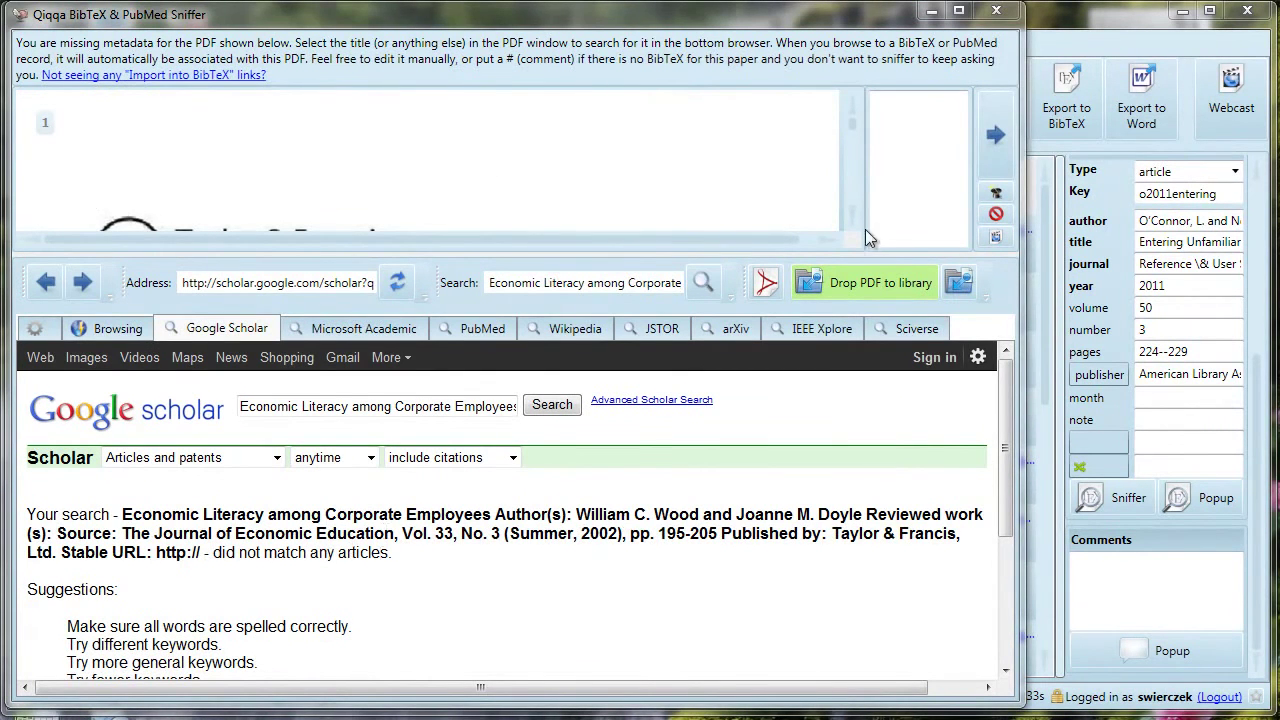
pyautogui.scroll(-5, 851, 221)
pyautogui.scroll(-1, 851, 221)
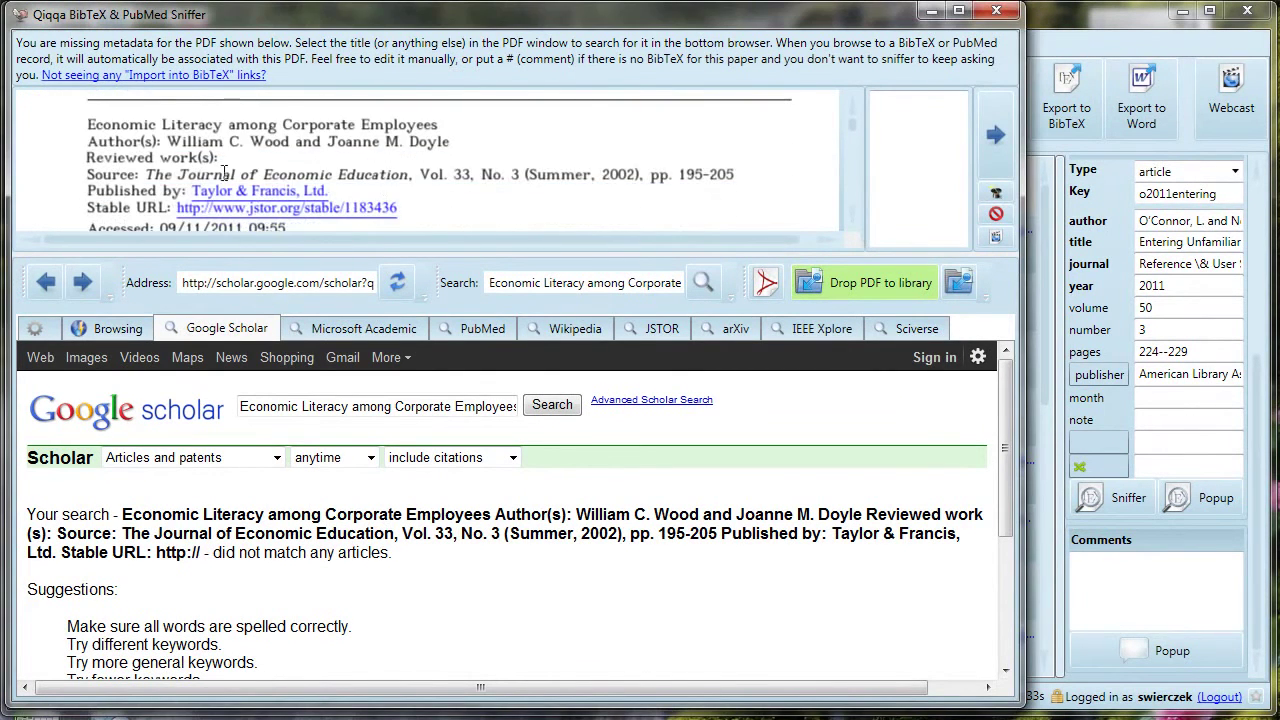
pyautogui.moveTo(87, 122); pyautogui.dragTo(427, 119)
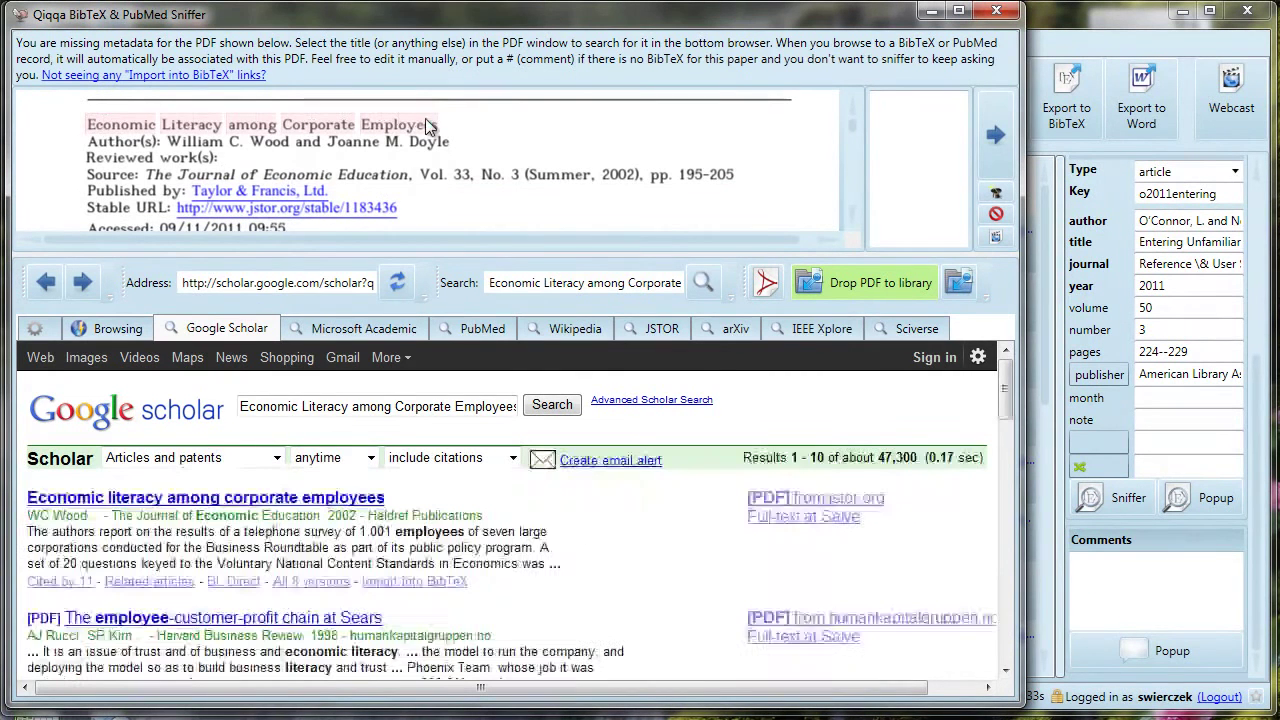
pyautogui.click(427, 582)
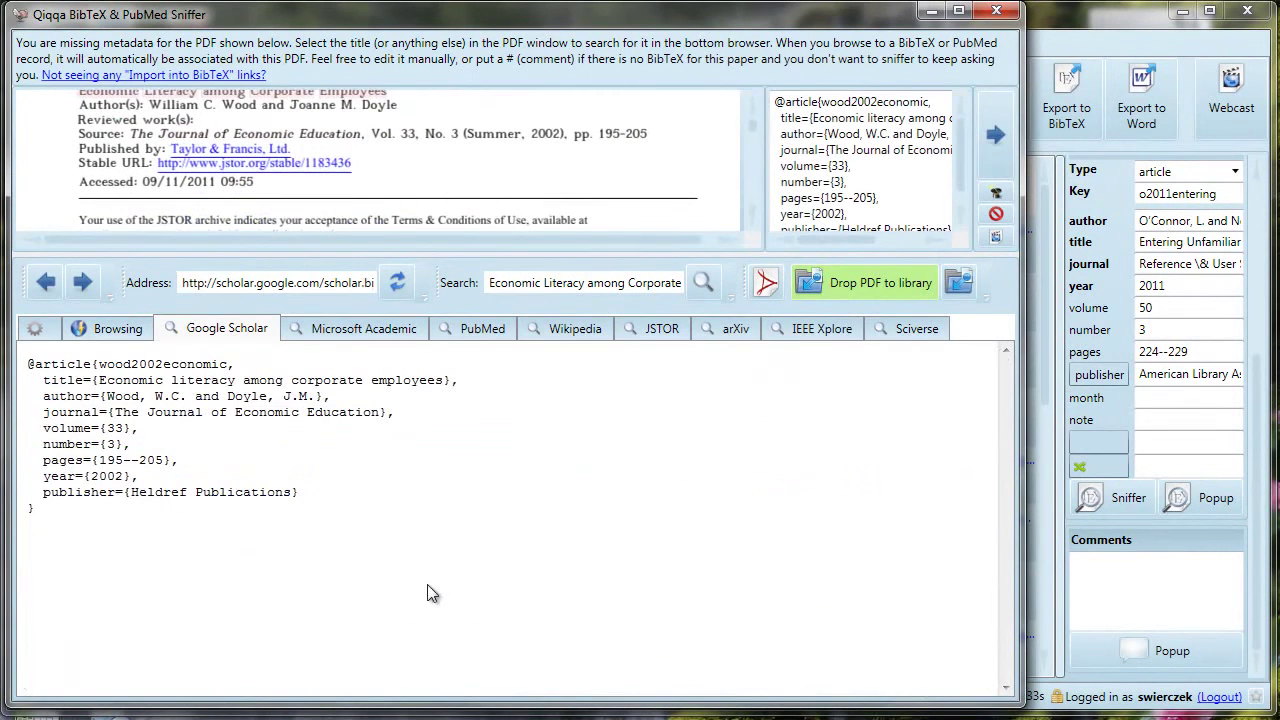
# - Turn on automatic BibTeX retrieval for the next PDF and fetch its record using the title text "Weighing the Research Paper Option: The Difference That Information Literacy Skills"
pyautogui.click(995, 137)
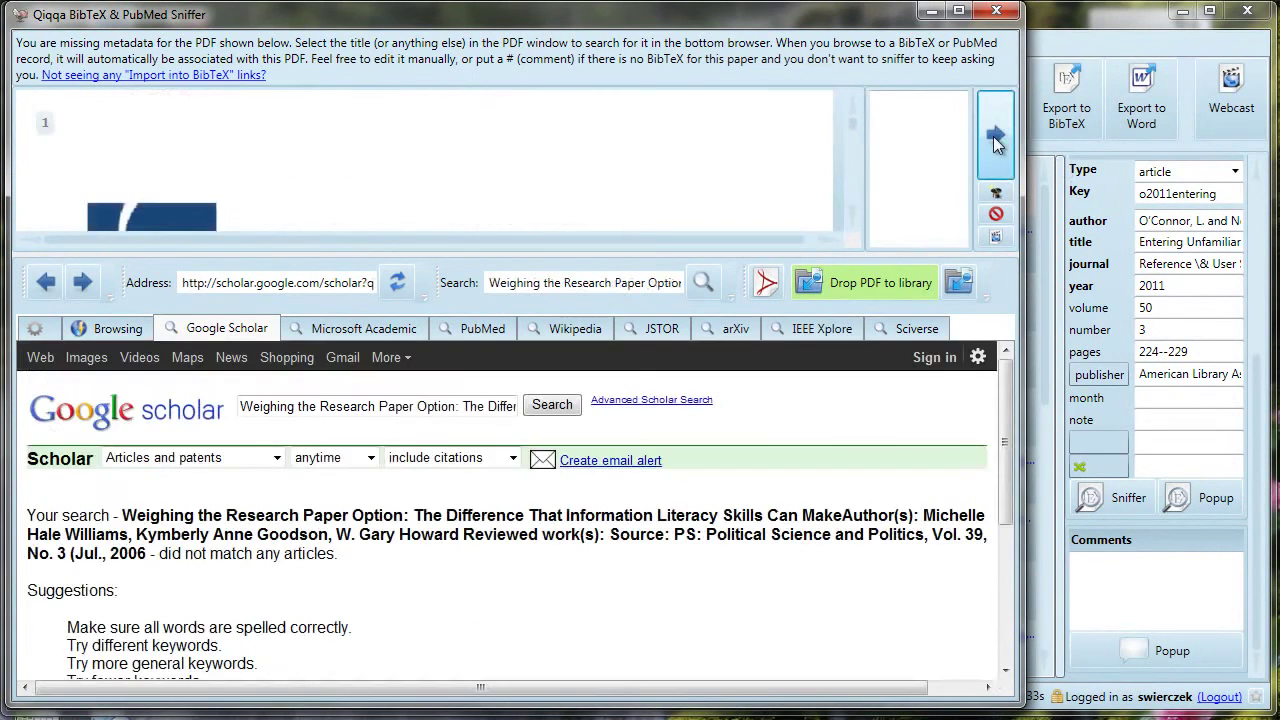
pyautogui.click(995, 195)
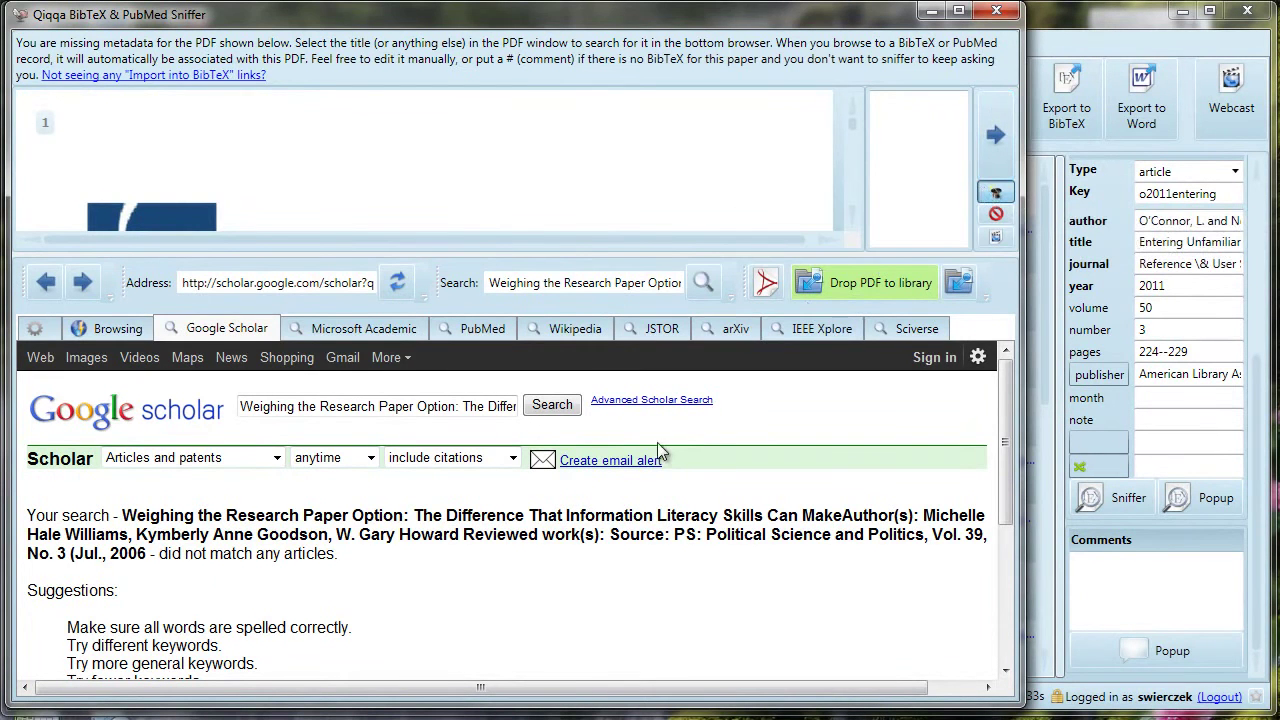
pyautogui.scroll(-5, 419, 165)
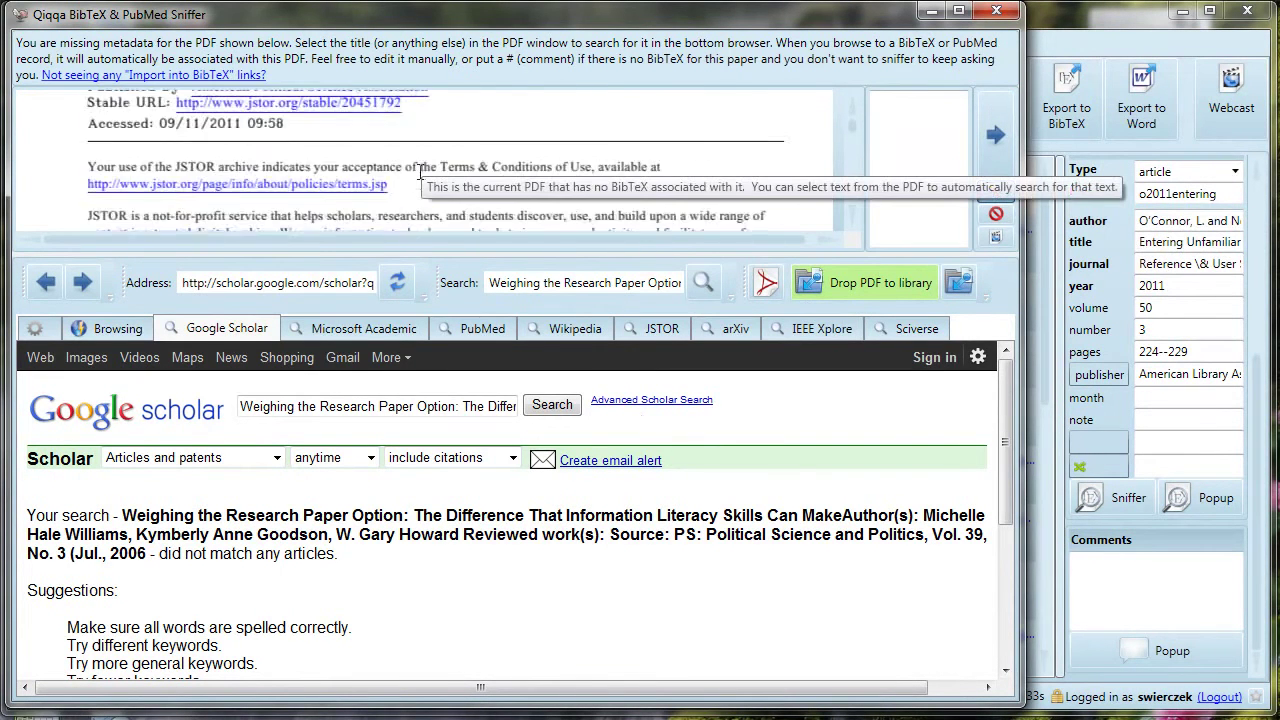
pyautogui.scroll(2, 368, 172)
pyautogui.moveTo(89, 99); pyautogui.dragTo(136, 116)
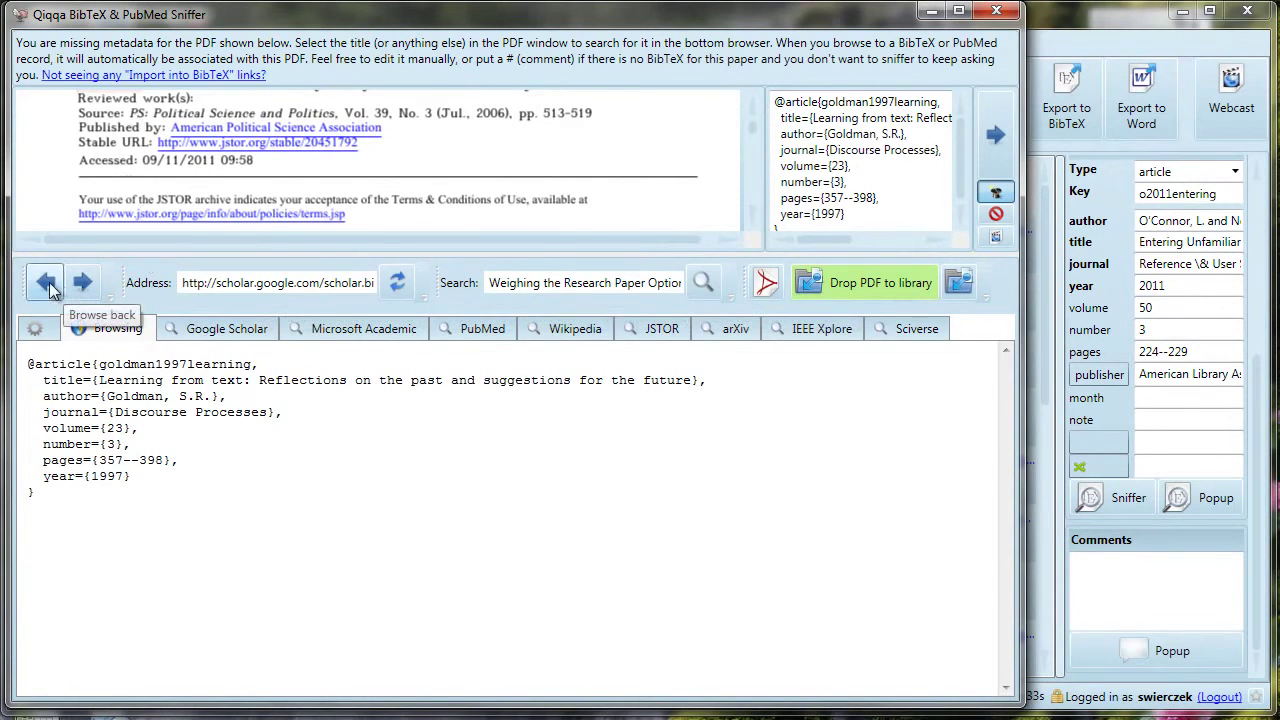
pyautogui.doubleClick(408, 113)
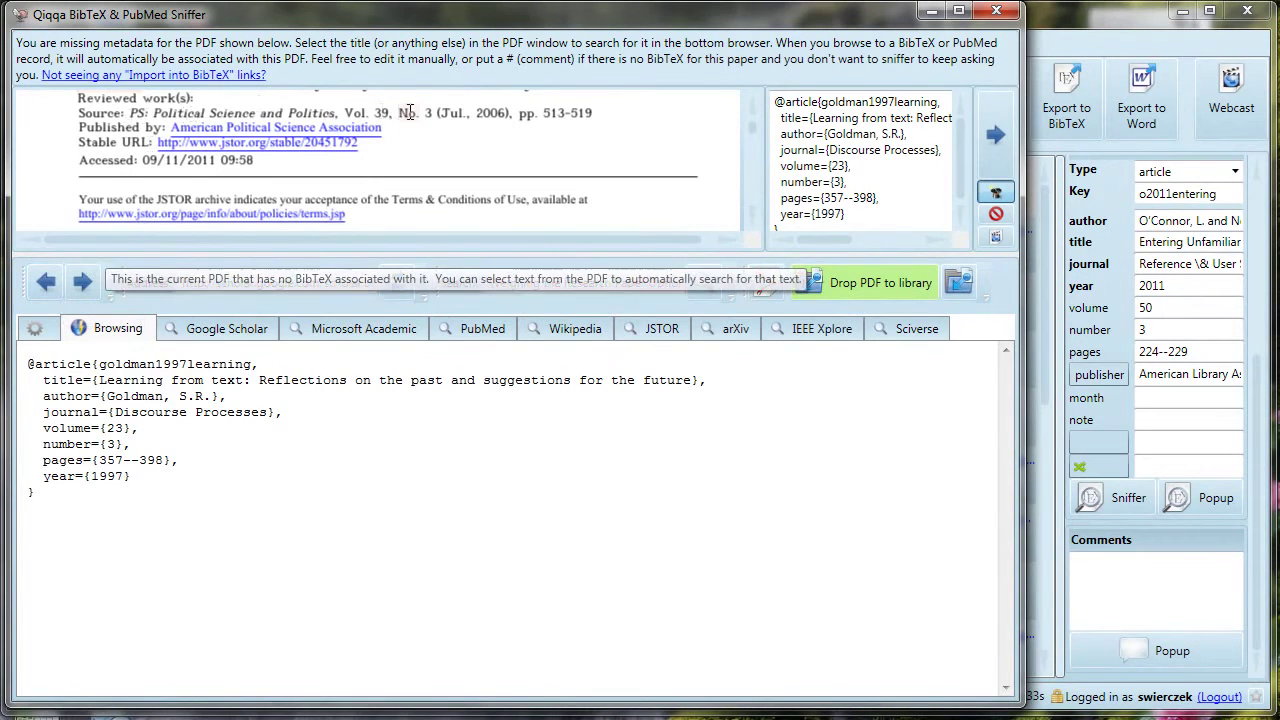
pyautogui.scroll(1, 413, 121)
pyautogui.scroll(1, 374, 147)
pyautogui.doubleClick(128, 161)
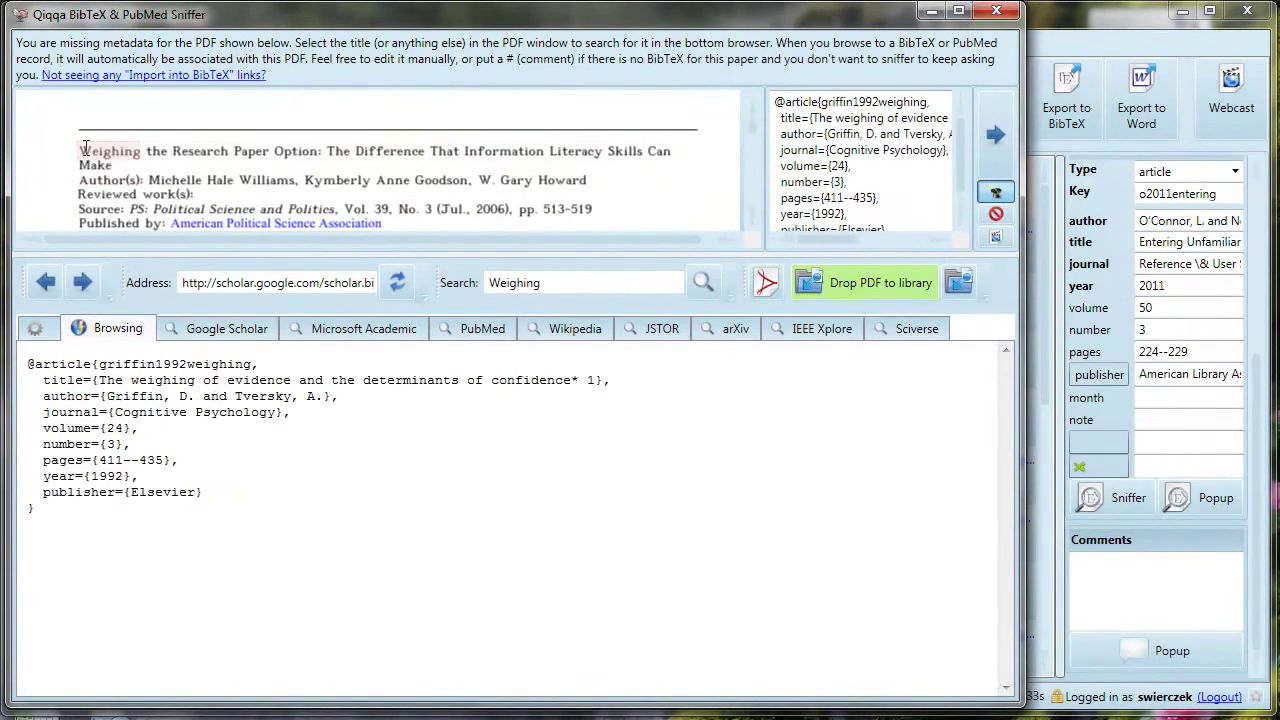
pyautogui.moveTo(84, 146); pyautogui.dragTo(643, 152)
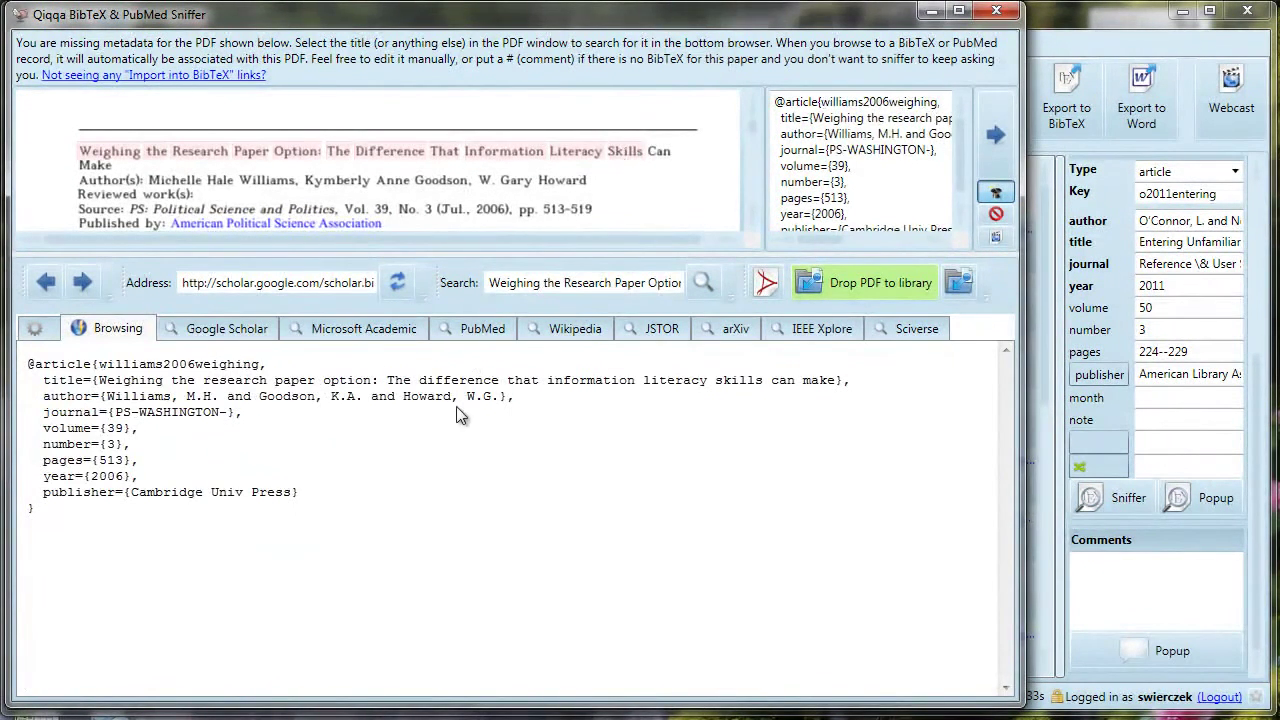
# - Advance to the next PDF, look up its title "Information Literacy: A Representative Sampling of Resource Types" and check the retrieved BibTeX title
pyautogui.click(995, 136)
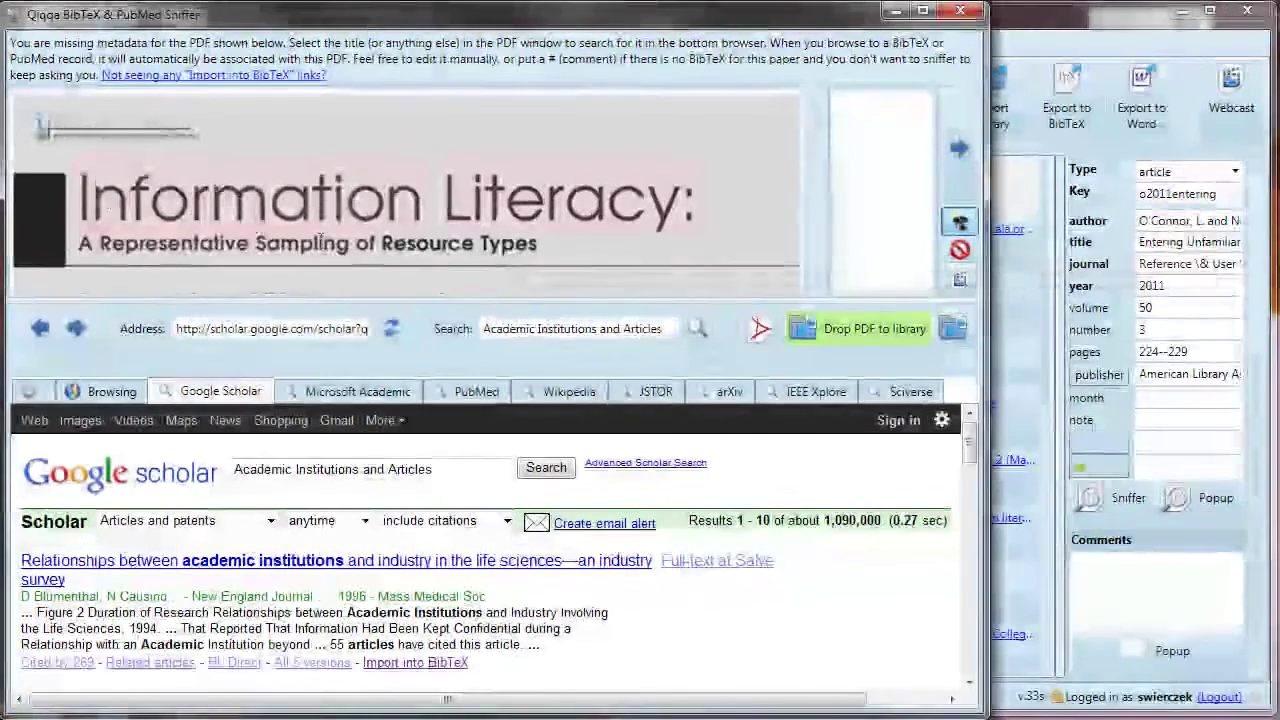
pyautogui.moveTo(88, 198); pyautogui.dragTo(527, 264)
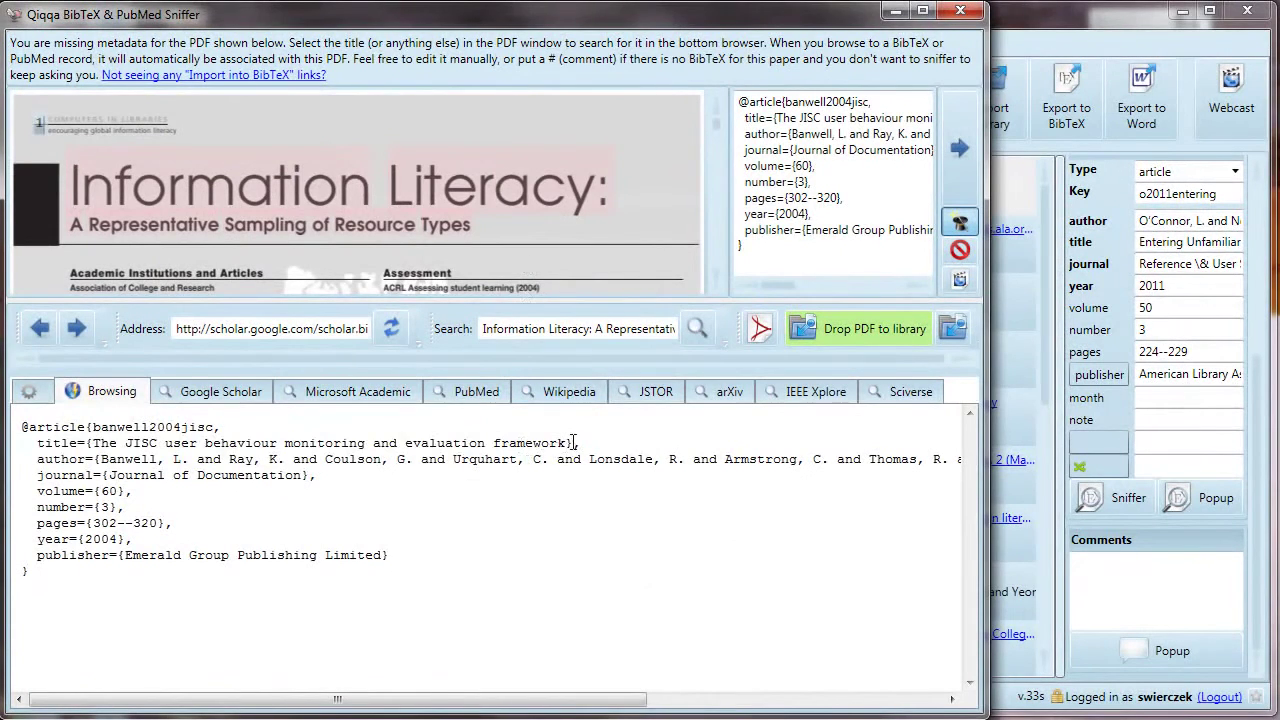
pyautogui.moveTo(575, 442); pyautogui.dragTo(90, 452)
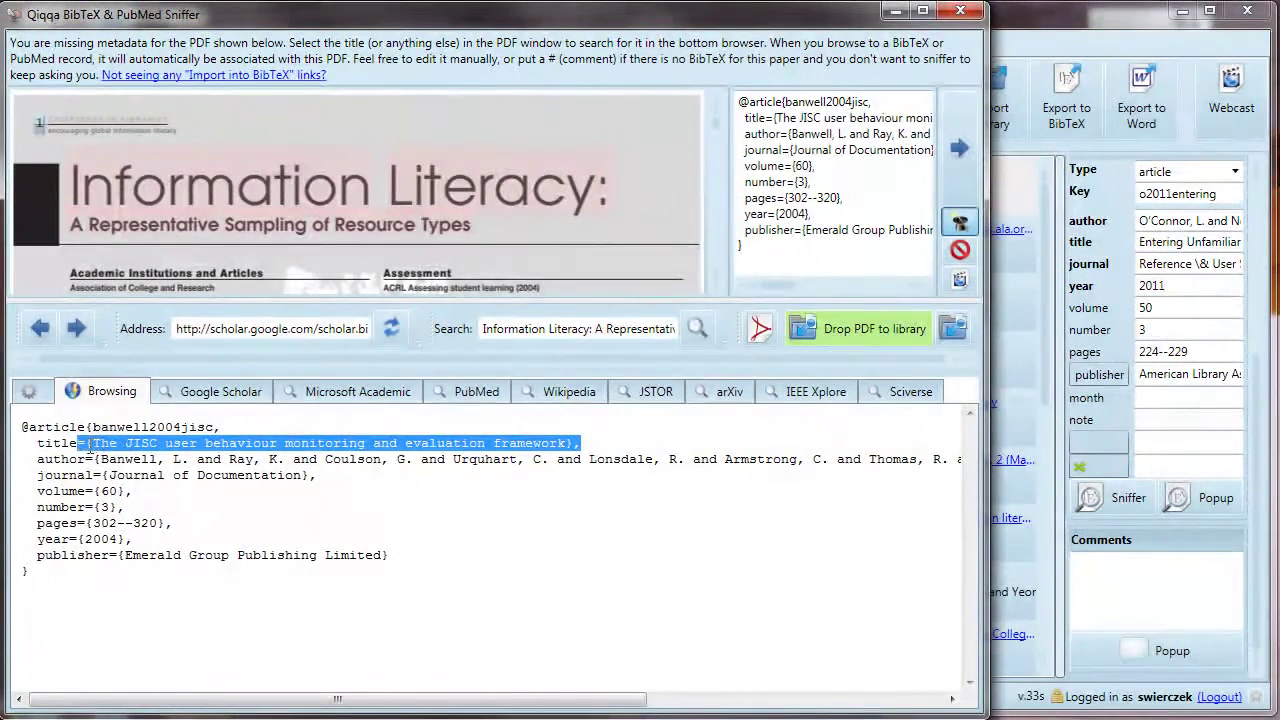
# - Change the sniffer search to "Information Literacy Computer in libraries" and fetch a BibTeX record for it
pyautogui.click(517, 333)
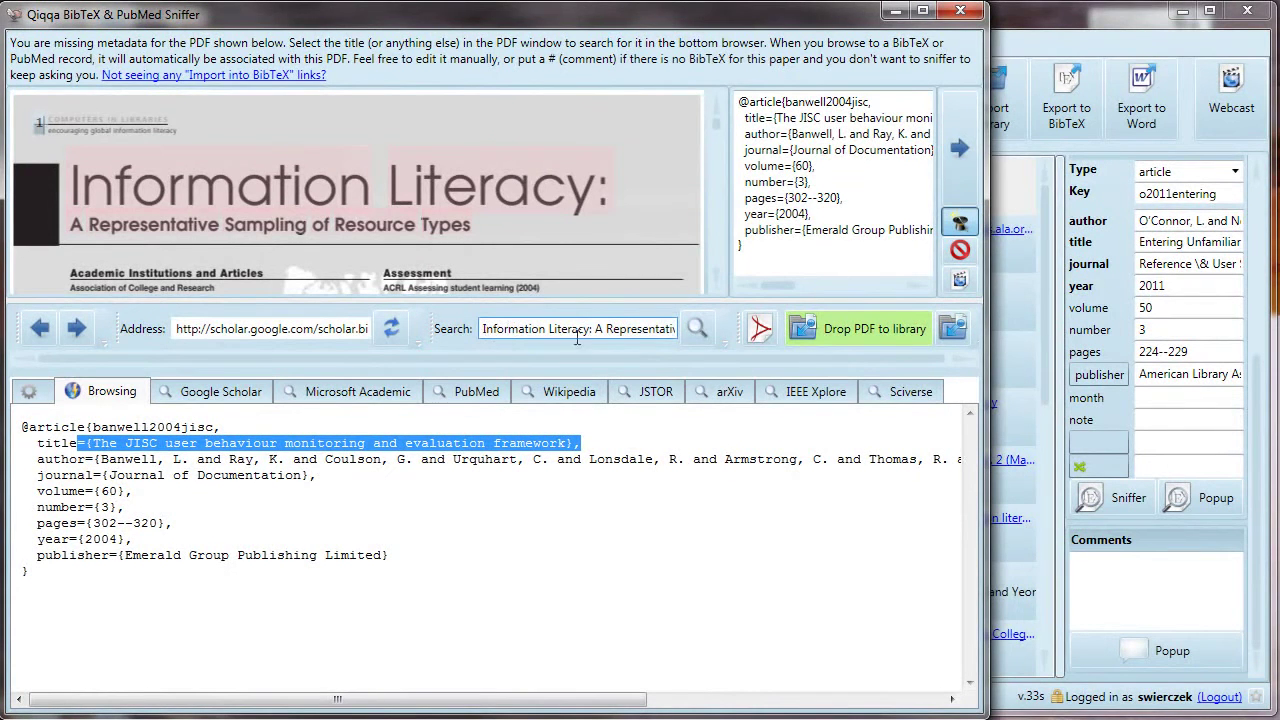
pyautogui.moveTo(590, 330); pyautogui.dragTo(755, 363)
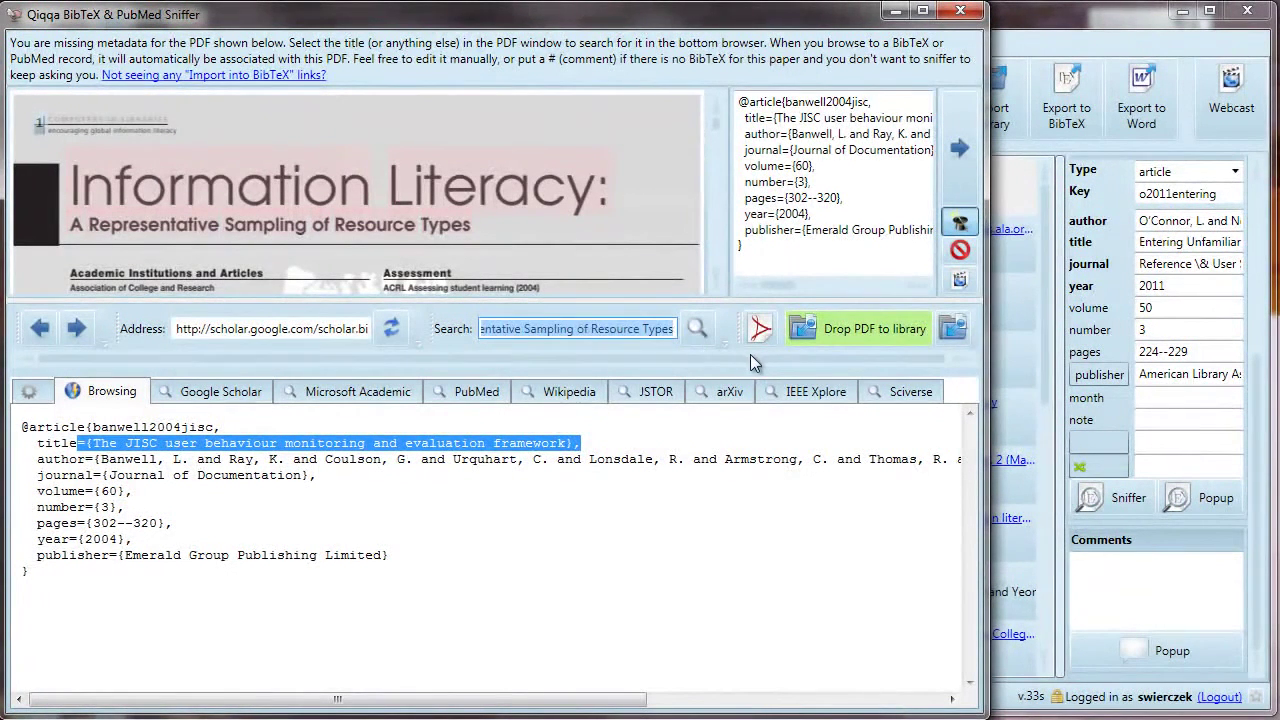
pyautogui.press('BackSpace')
pyautogui.write('y Computer in libraries')
pyautogui.press('Return')
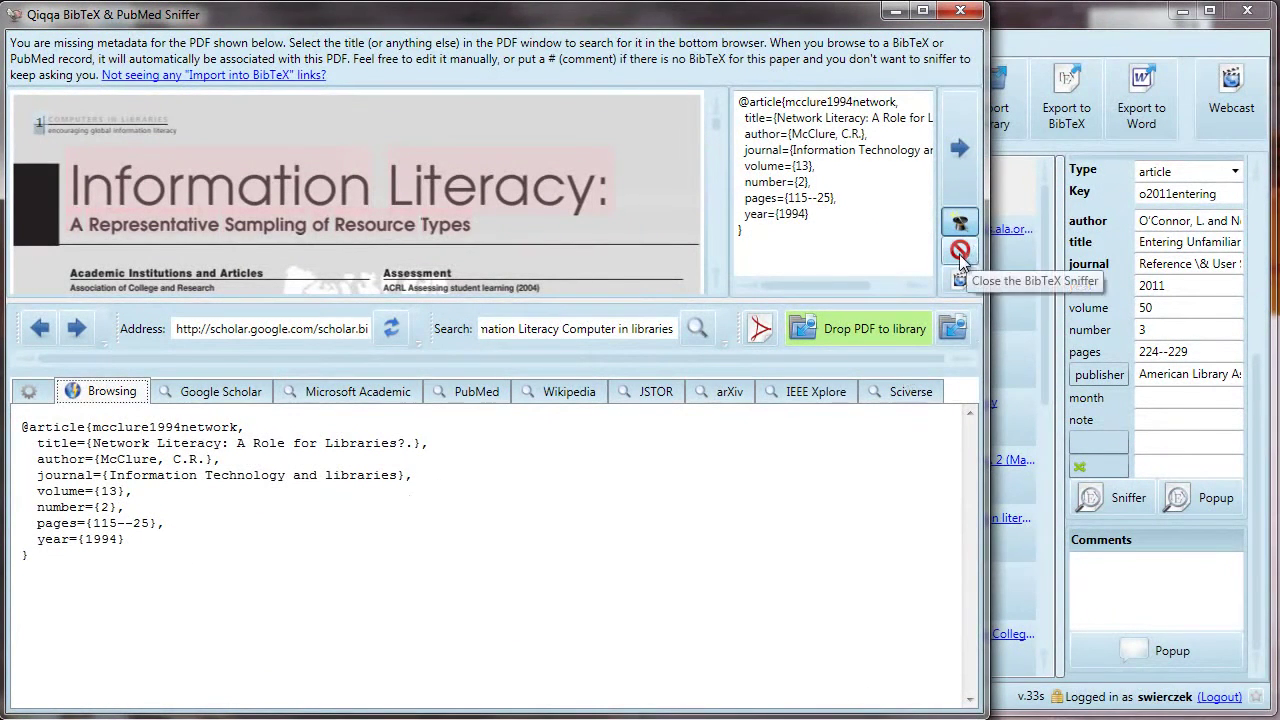
# - Clear the mismatched BibTeX record from this PDF and advance to the next one
pyautogui.moveTo(820, 240); pyautogui.dragTo(711, 85)
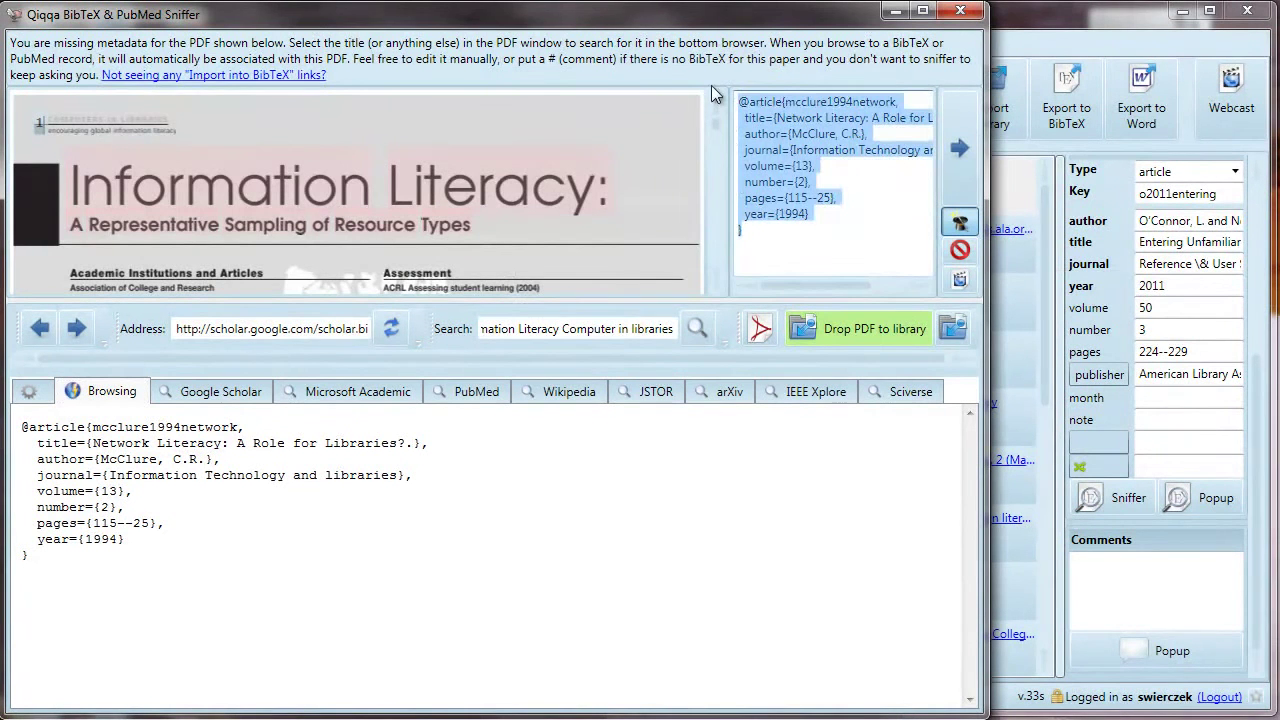
pyautogui.press('Delete')
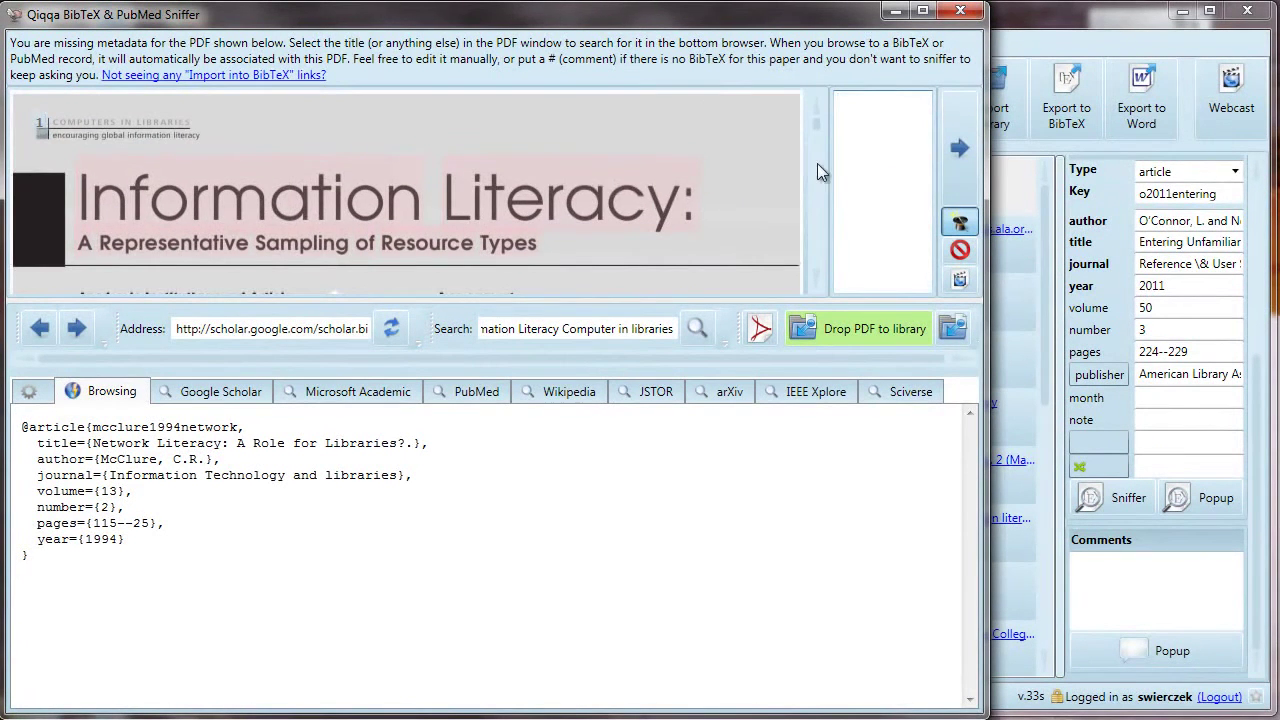
pyautogui.click(954, 158)
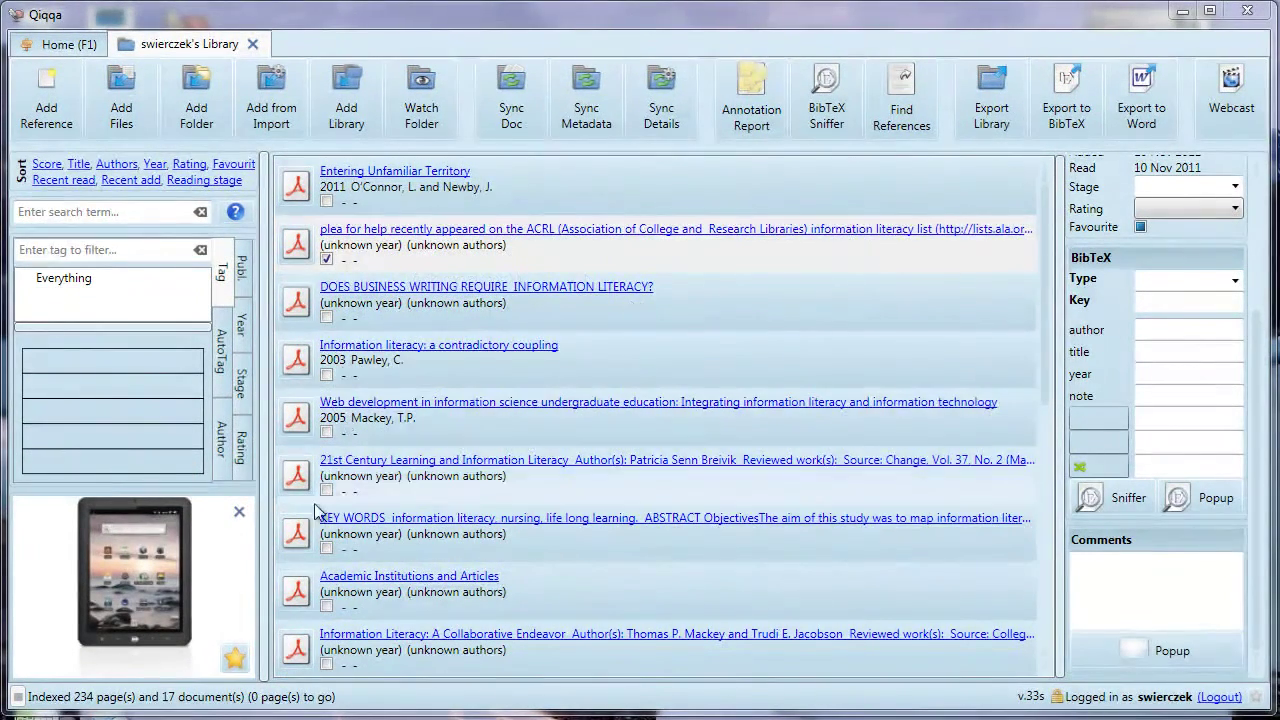
# - Locate and open the PDF "Information Literacy: A Representative Sampling of Resource Types" from the library and set its BibTeX type to article
pyautogui.moveTo(307, 597)
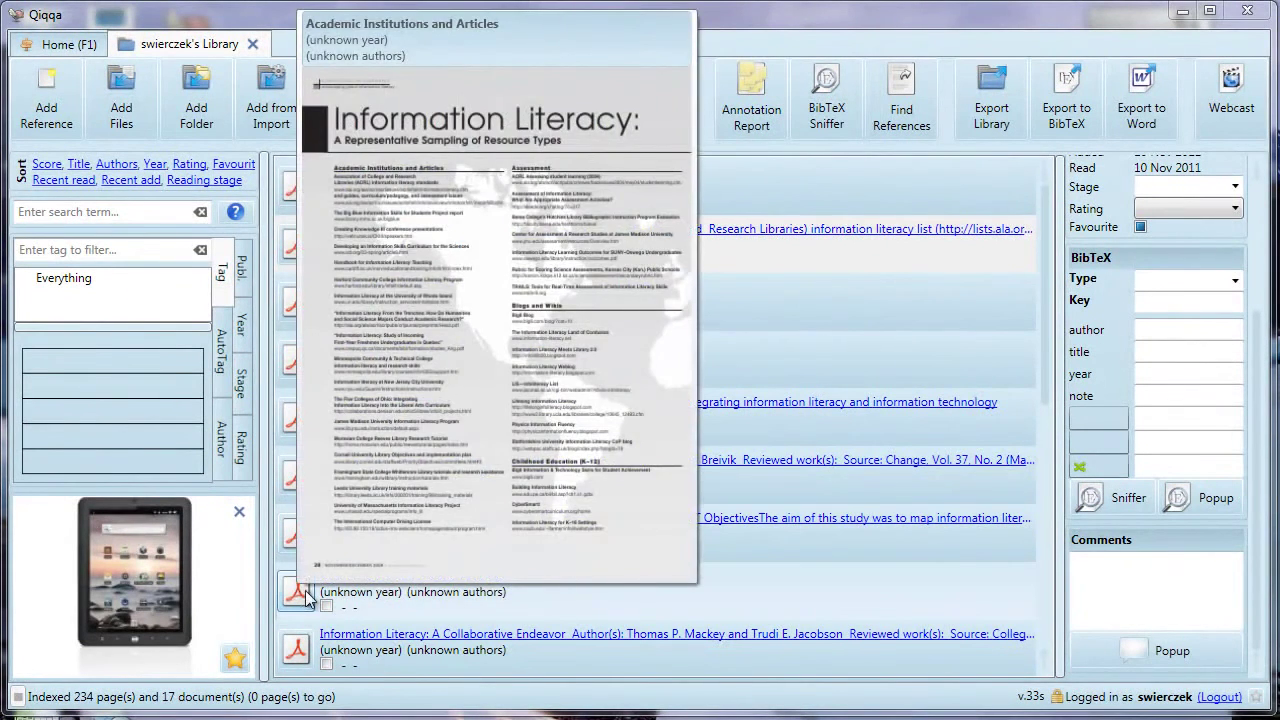
pyautogui.moveTo(296, 543)
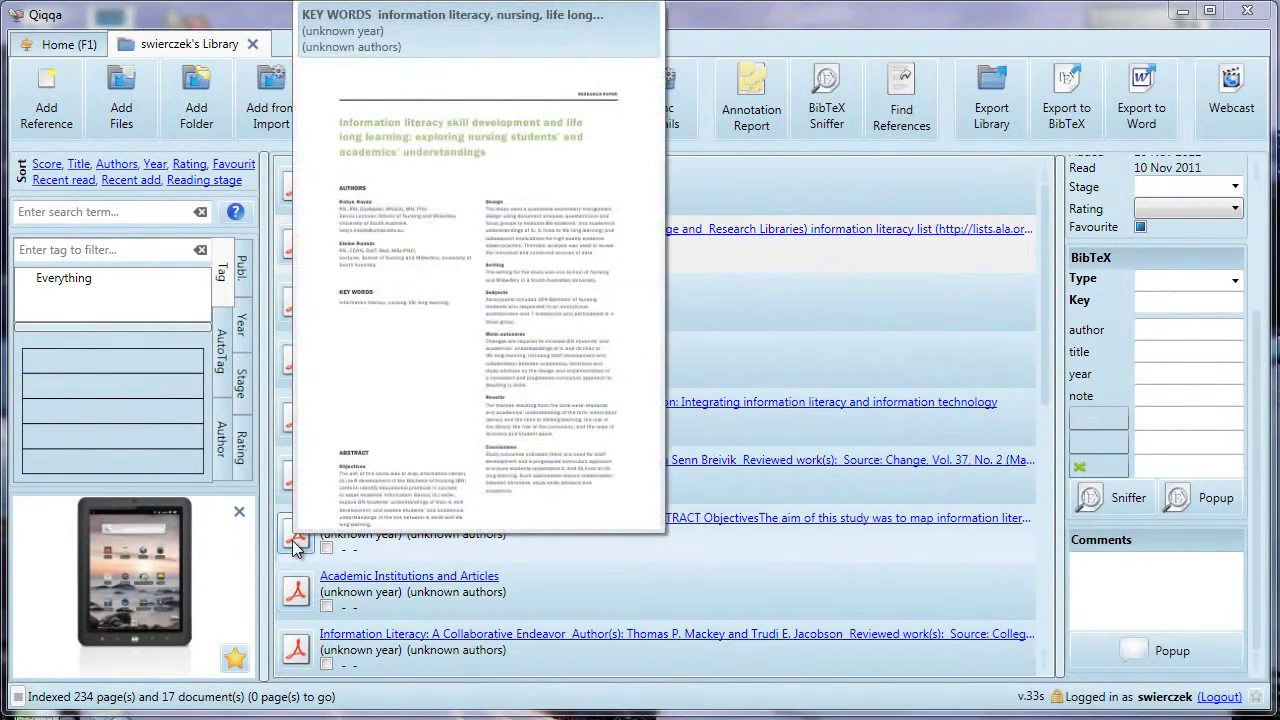
pyautogui.moveTo(296, 490)
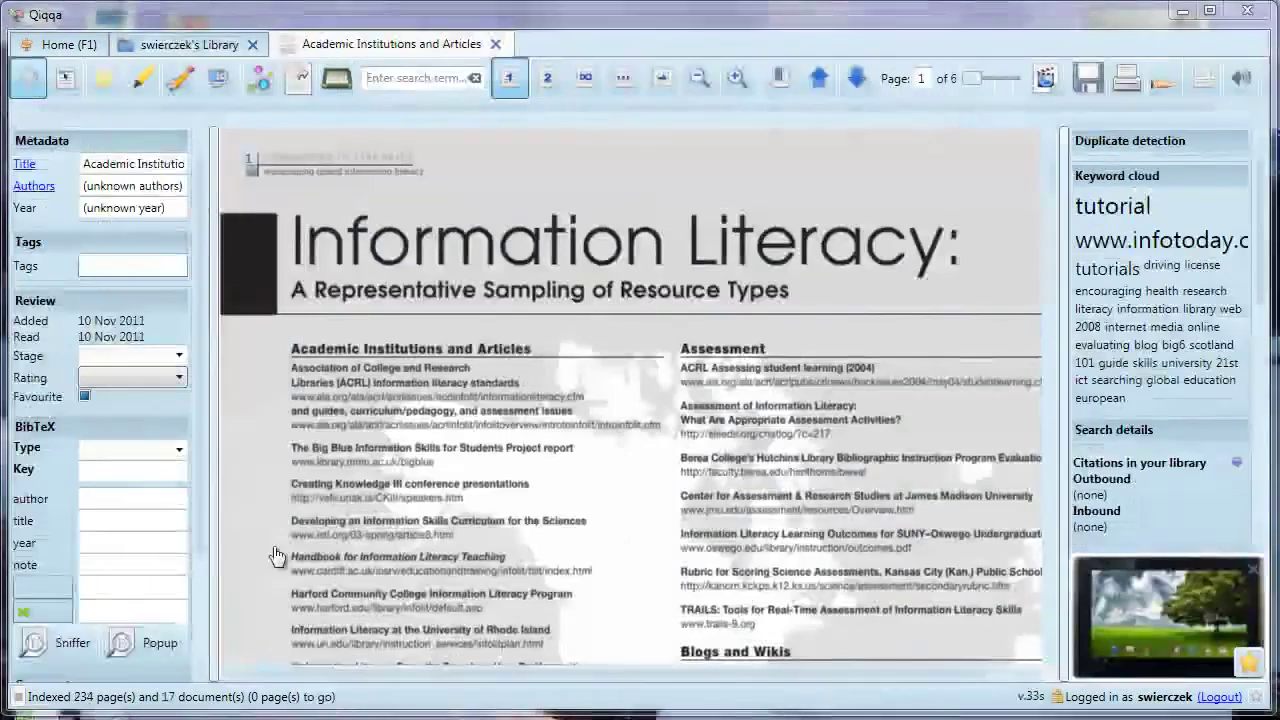
pyautogui.click(178, 449)
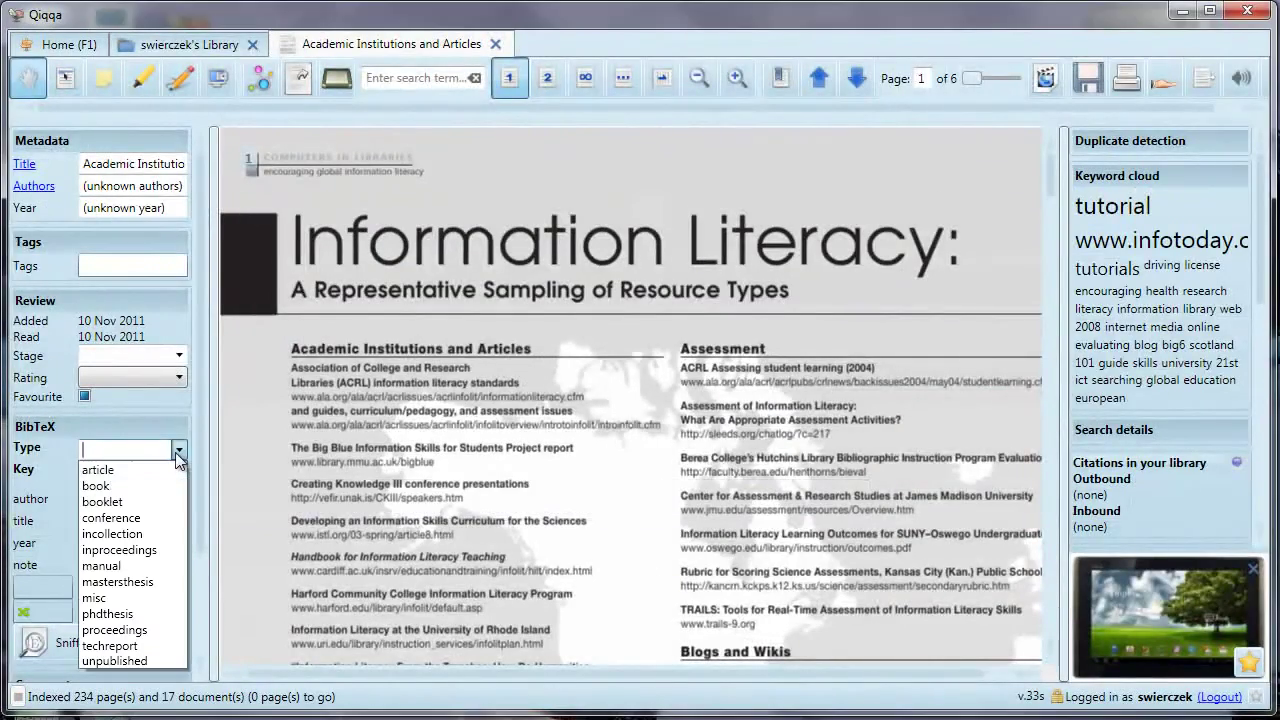
pyautogui.click(153, 469)
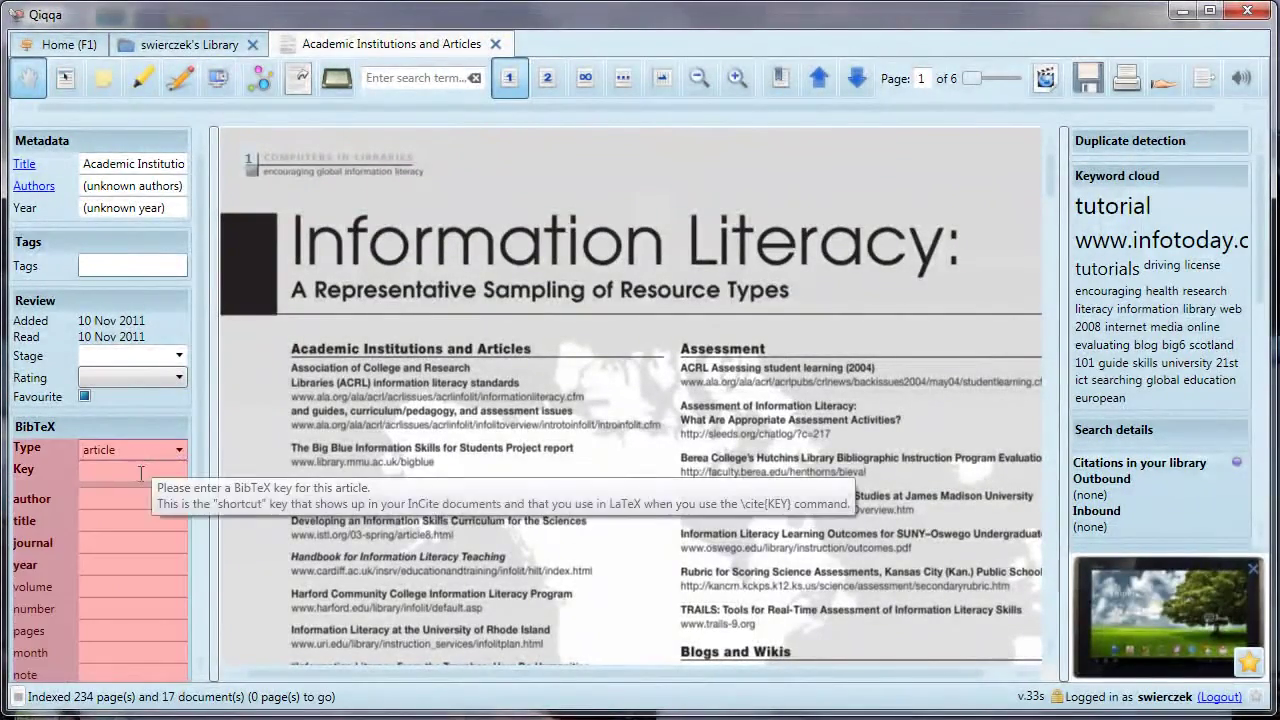
# - Enter "Information literacy: a representative sampling of resource types" as the BibTeX title
pyautogui.click(111, 521)
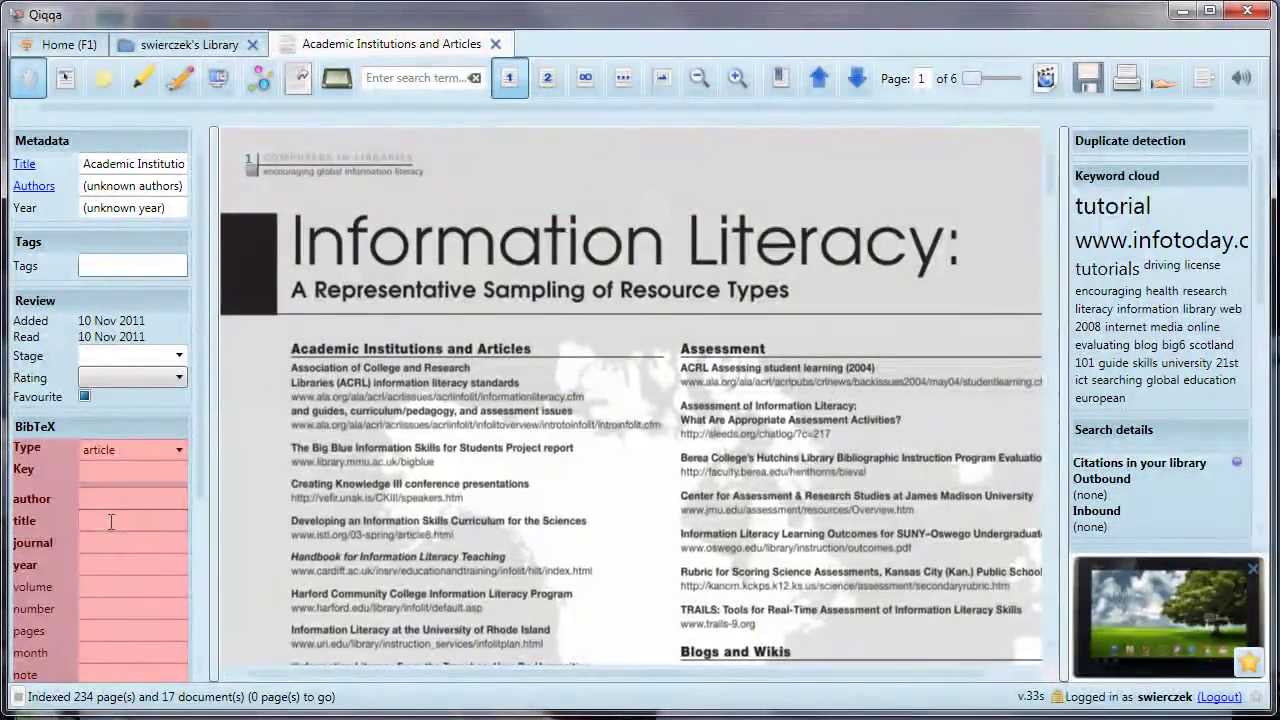
pyautogui.write('Informayion')
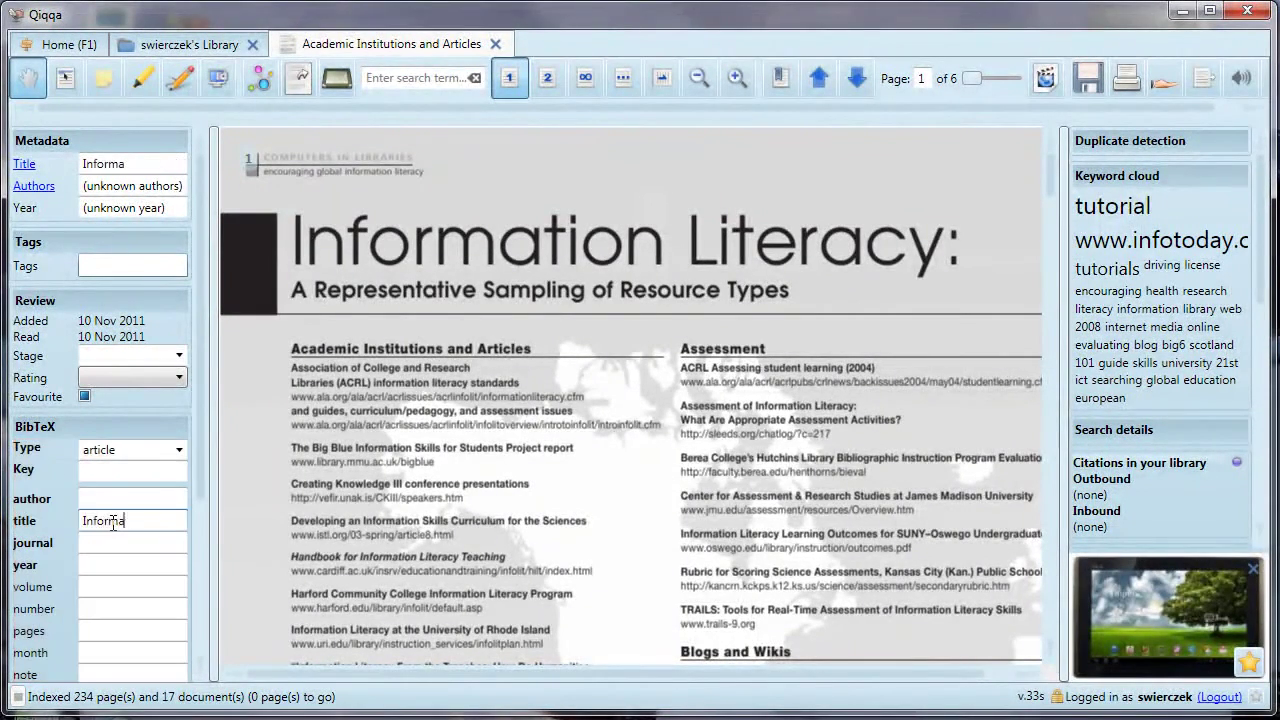
pyautogui.press('BackSpace')
pyautogui.press('BackSpace')
pyautogui.press('BackSpace')
pyautogui.press('BackSpace')
pyautogui.write('tion literacy: a rep')
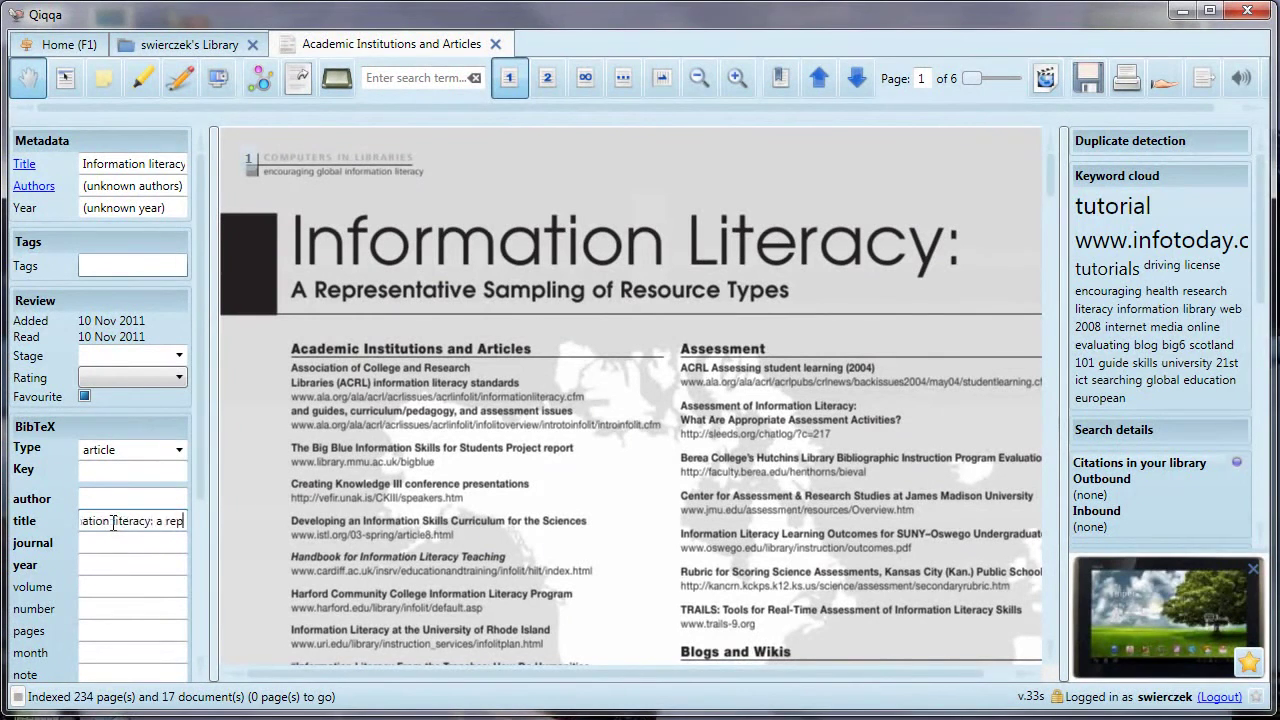
pyautogui.write('resentative sampl')
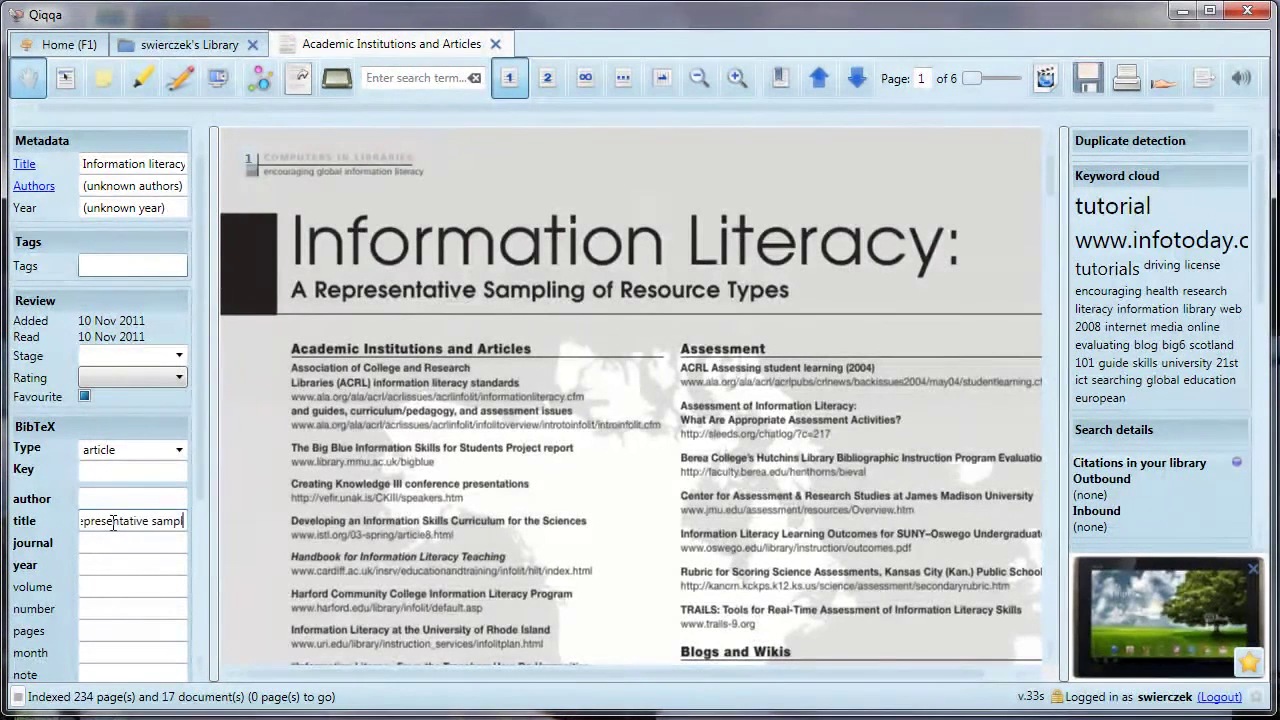
pyautogui.write('ing of resource types')
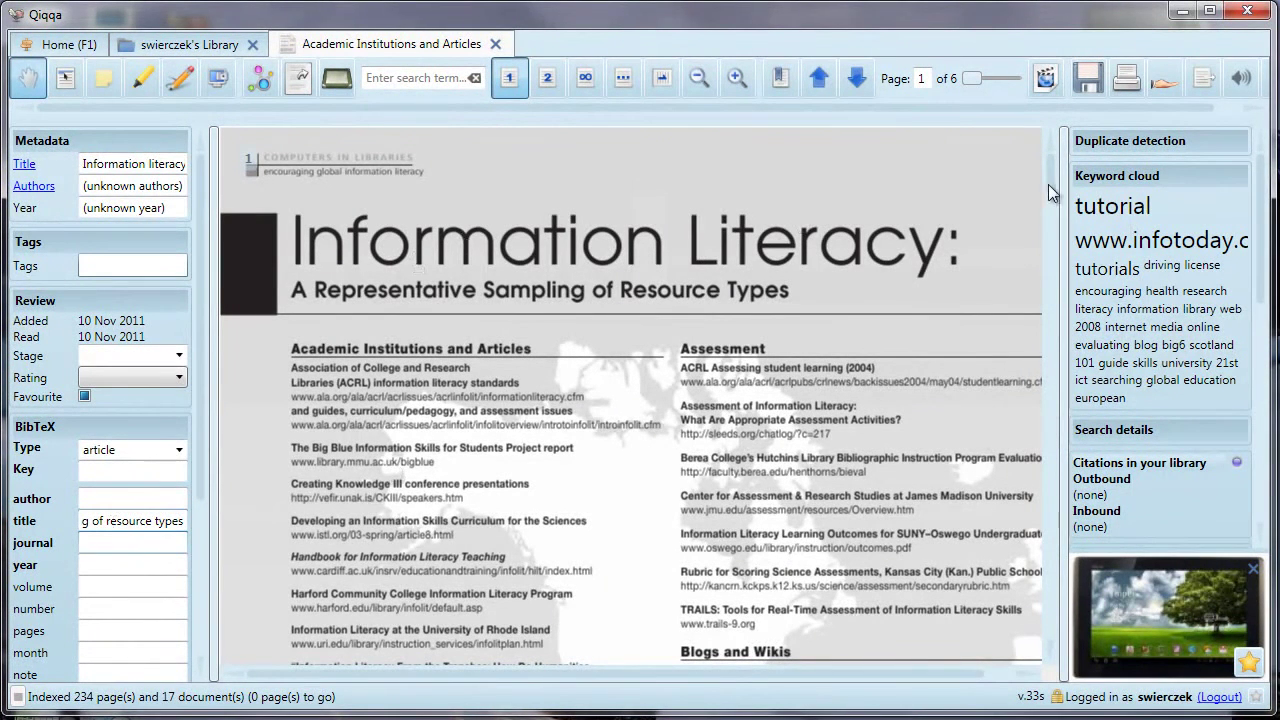
# - Fill in the BibTeX journal as "Computers in libraries" and the year as 2008
pyautogui.moveTo(1046, 184); pyautogui.dragTo(1045, 210)
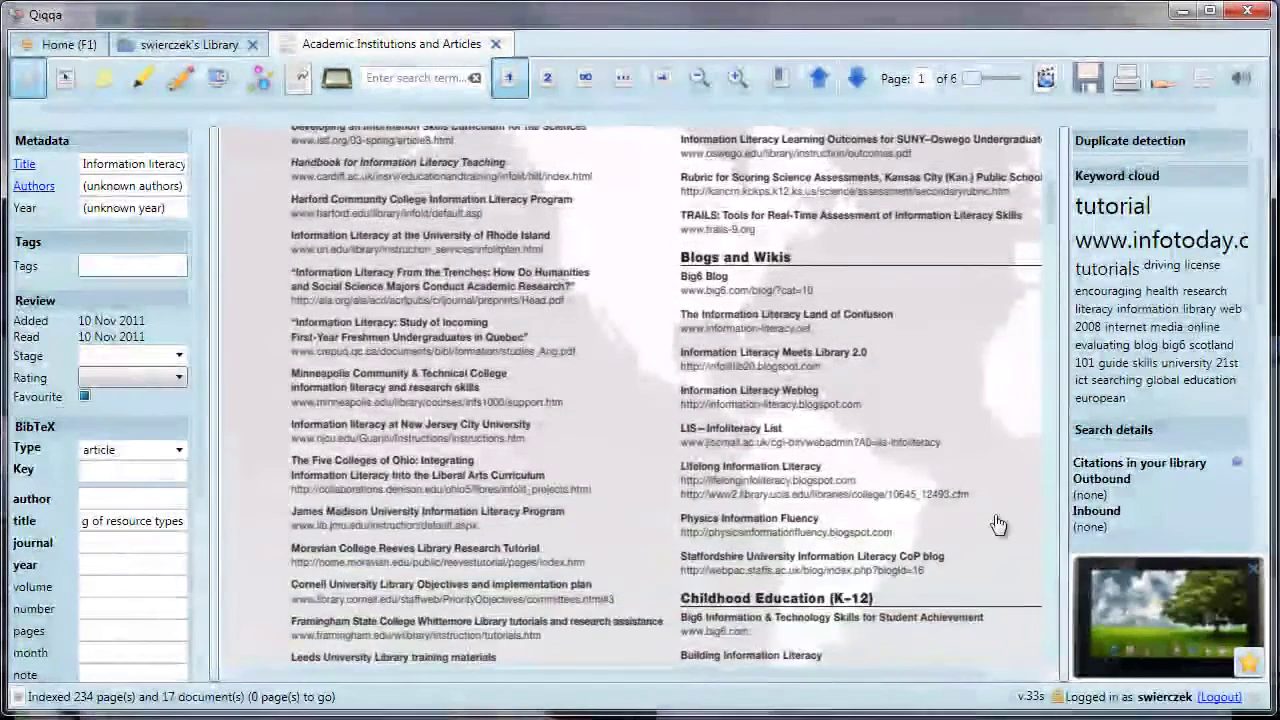
pyautogui.click(144, 544)
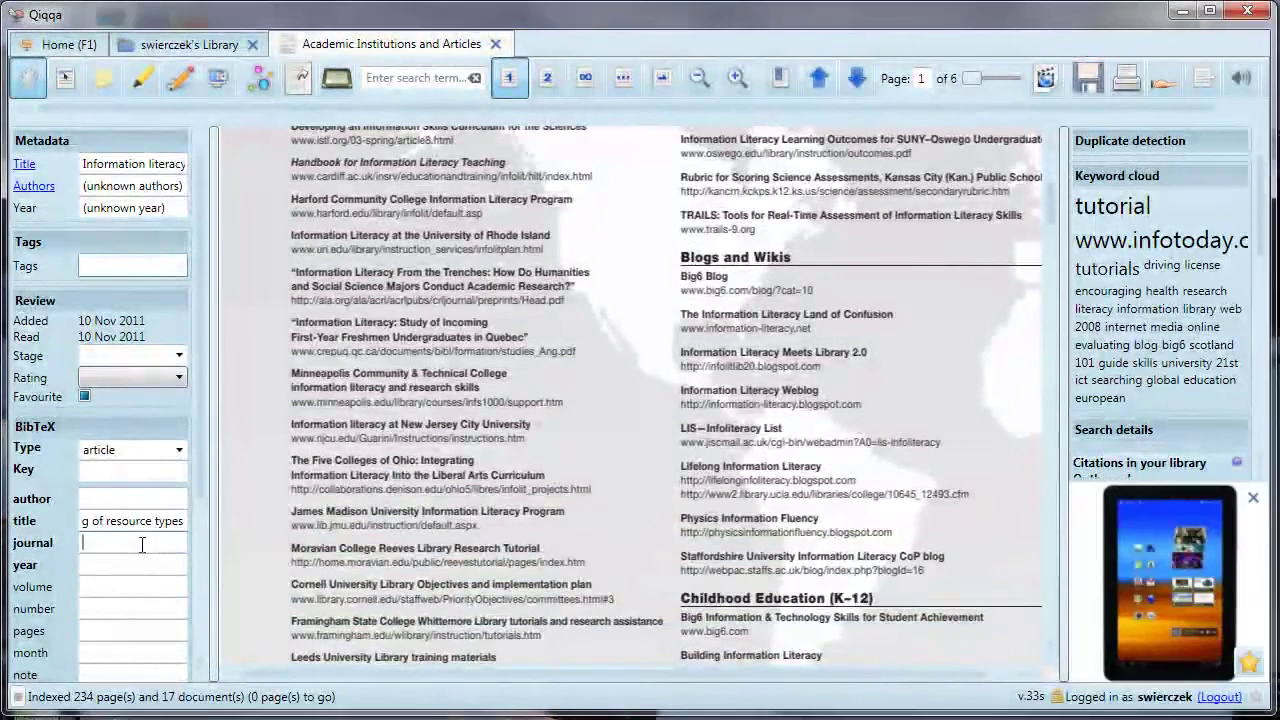
pyautogui.write('Computers in libraries')
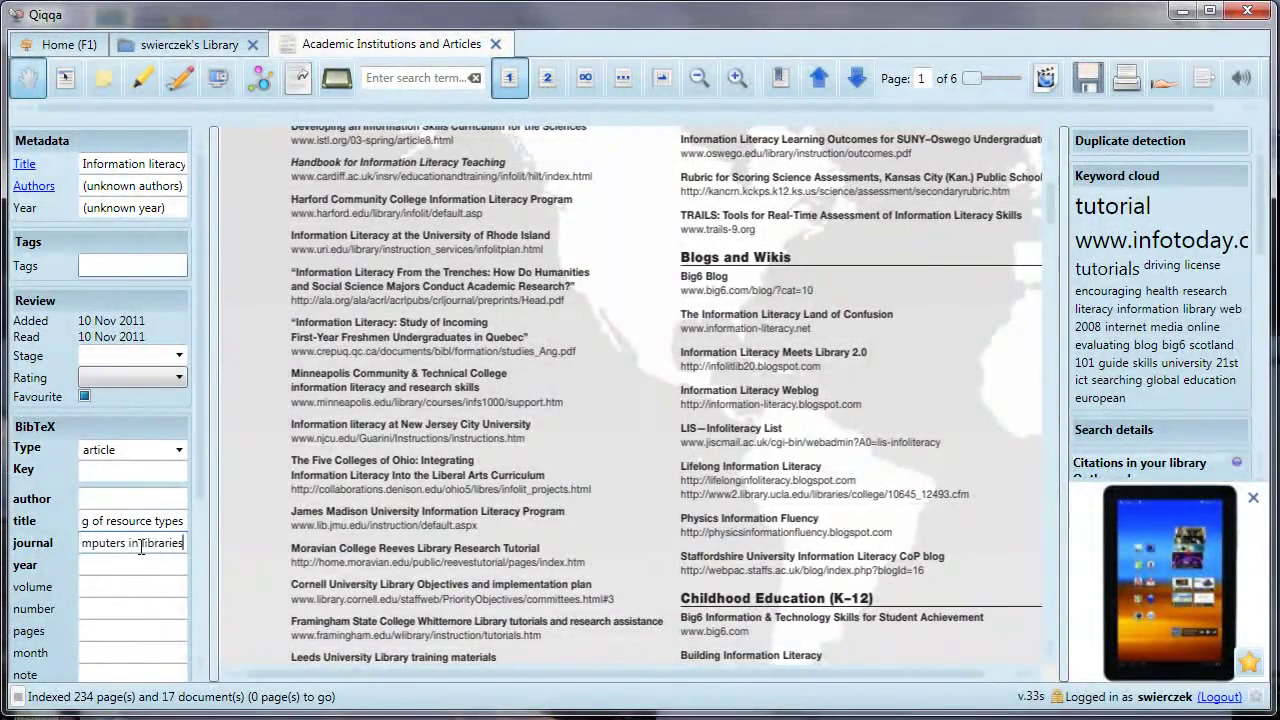
pyautogui.press('Tab')
pyautogui.write('2008')
pyautogui.press('Tab')
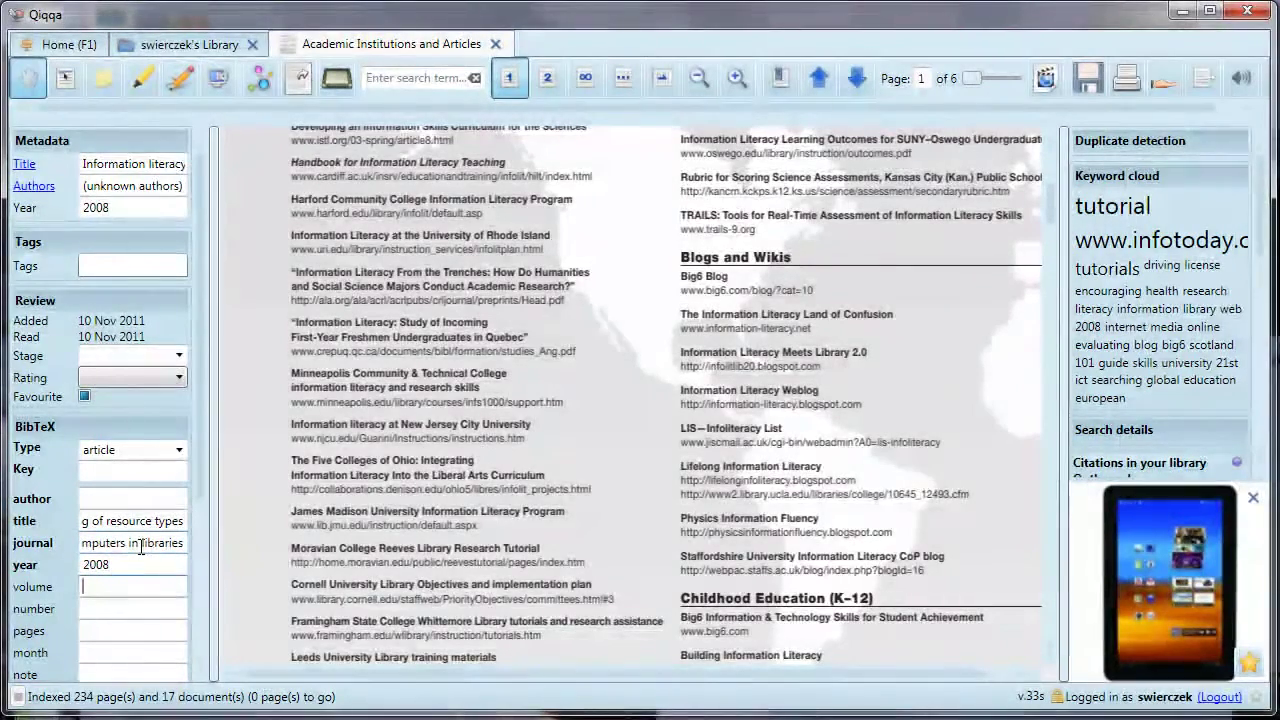
# - Complete the BibTeX issue details with volume 28, number 10, pages 28-32 and month Nov/Dec
pyautogui.press('Tab')
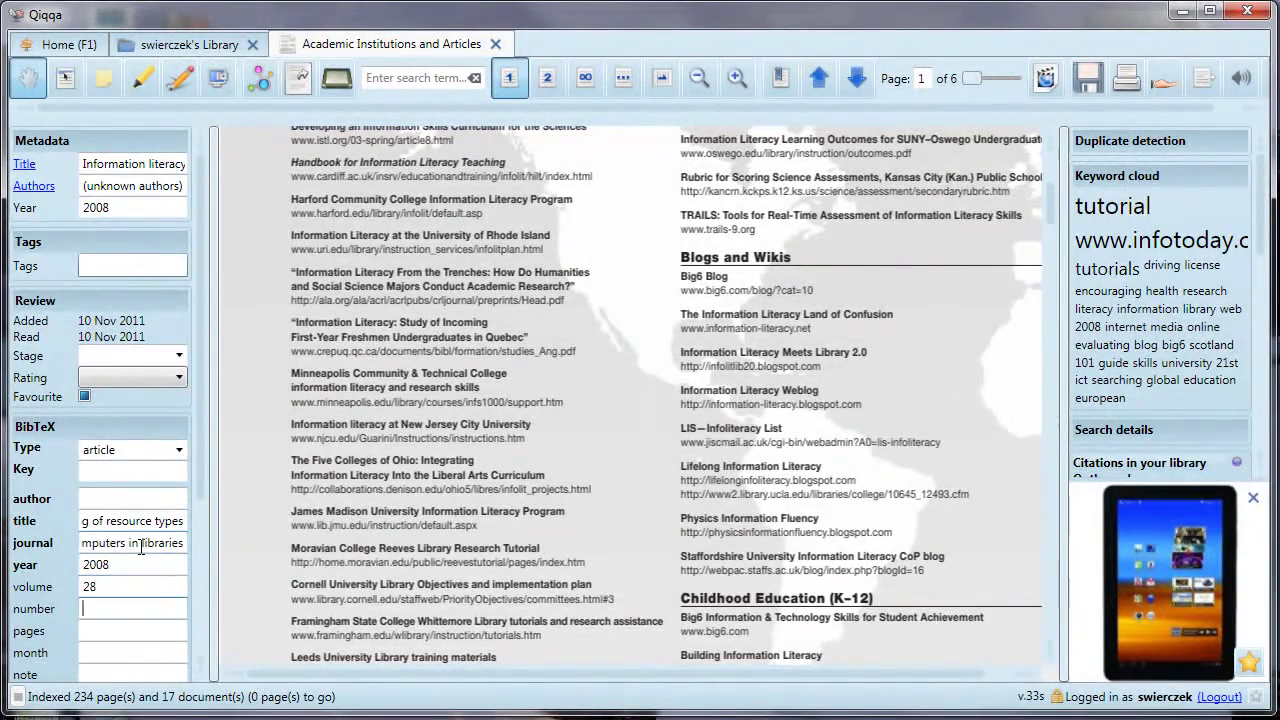
pyautogui.write('10')
pyautogui.write('28')
pyautogui.write('-')
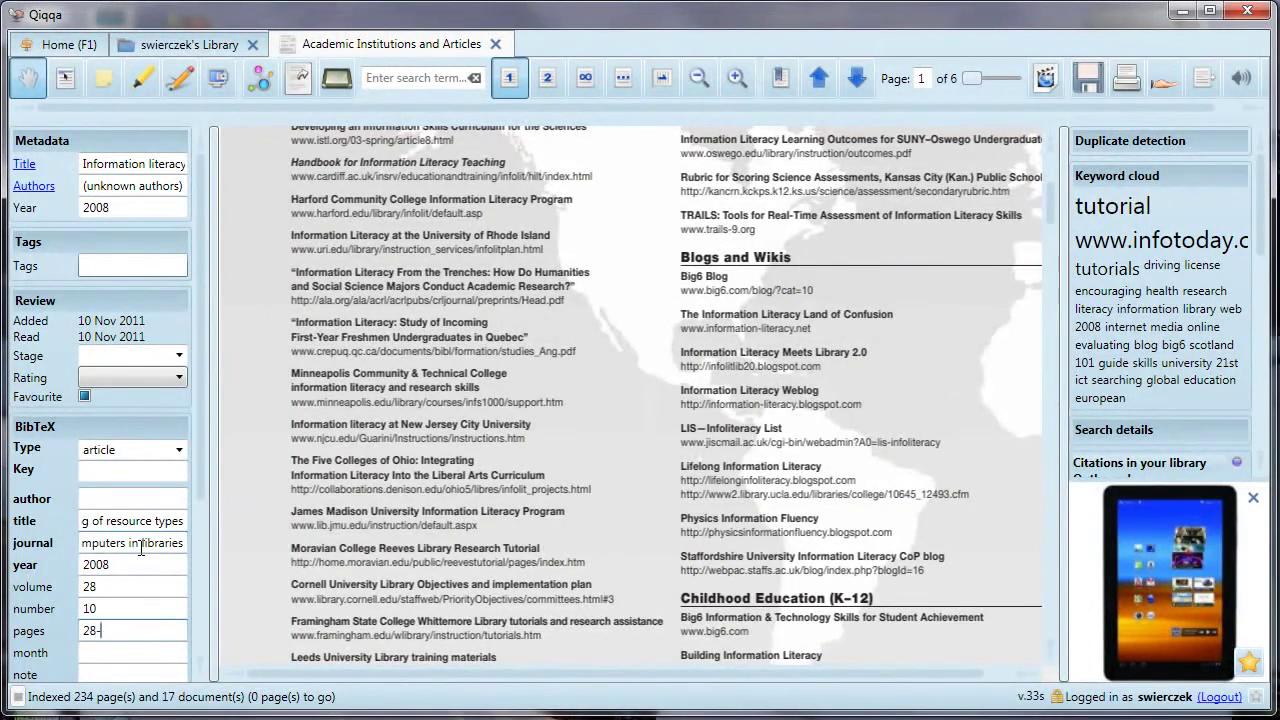
pyautogui.write('32')
pyautogui.press('Tab')
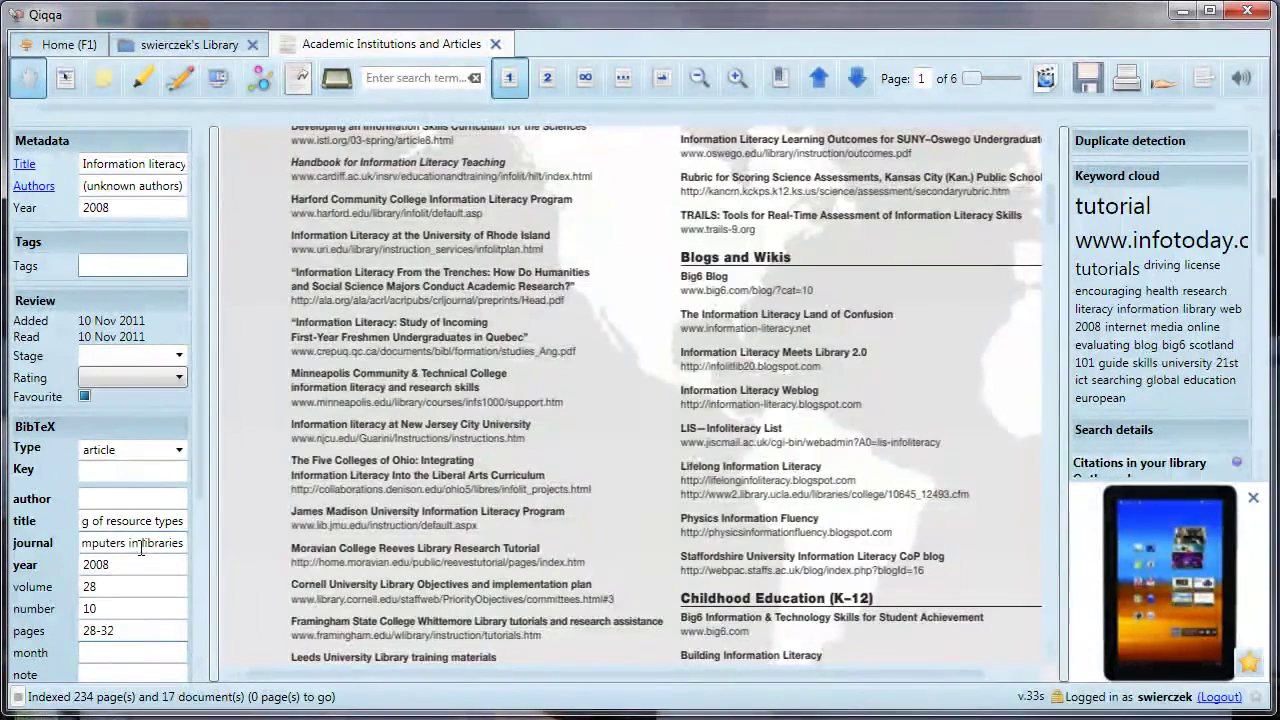
pyautogui.write('Nov/Dec')
pyautogui.press('Tab')
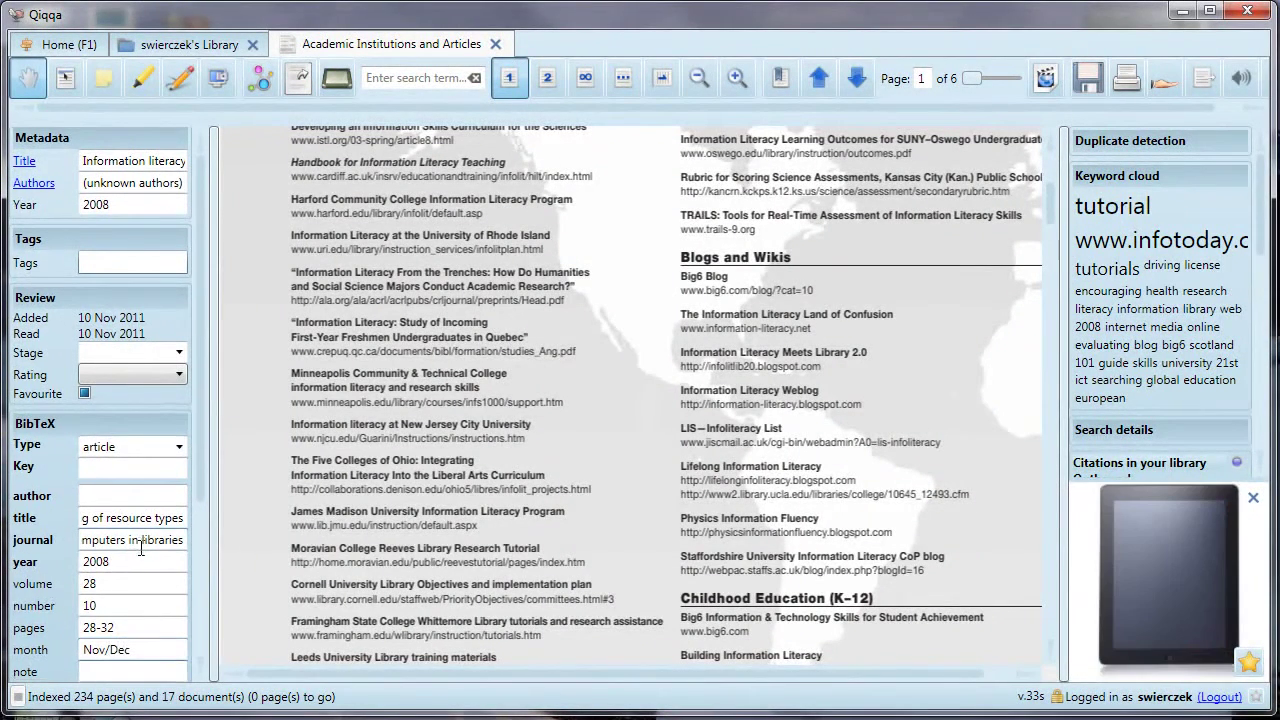
# - Add a comment naming who recommended the article in LIS530 class, and close the document
pyautogui.moveTo(198, 444); pyautogui.dragTo(173, 573)
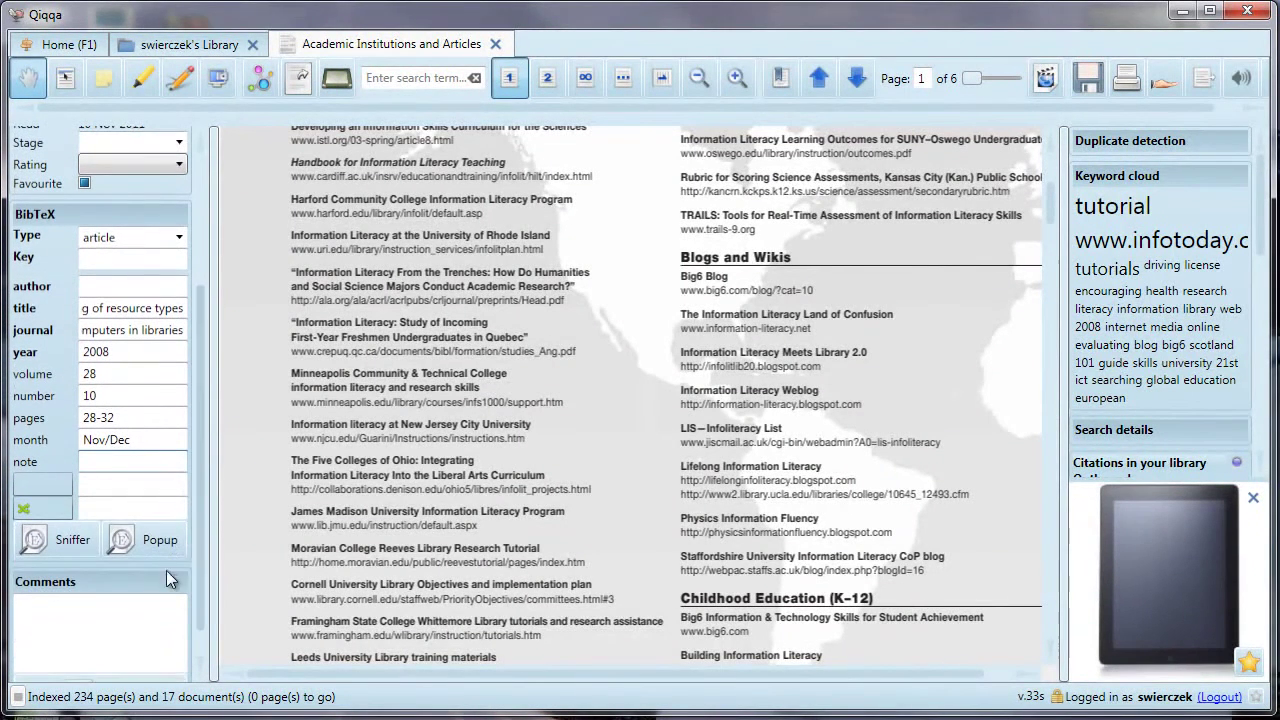
pyautogui.click(114, 486)
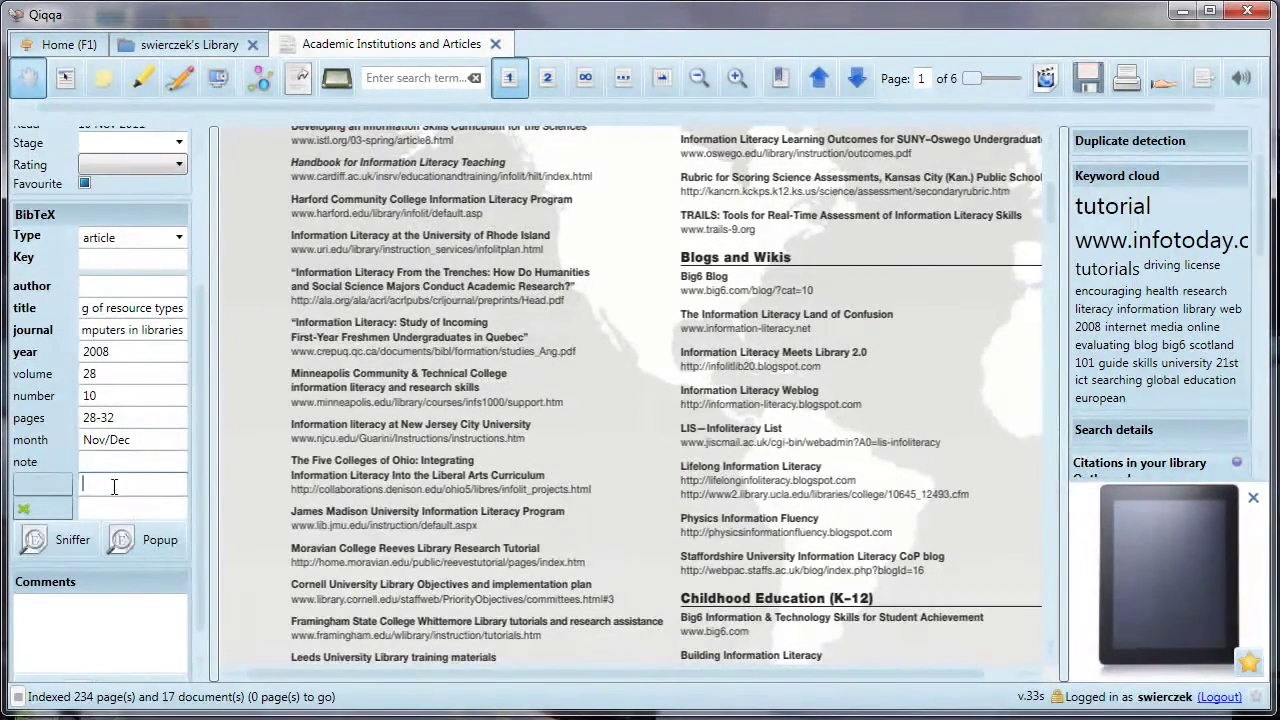
pyautogui.click(107, 618)
pyautogui.write('Recommended')
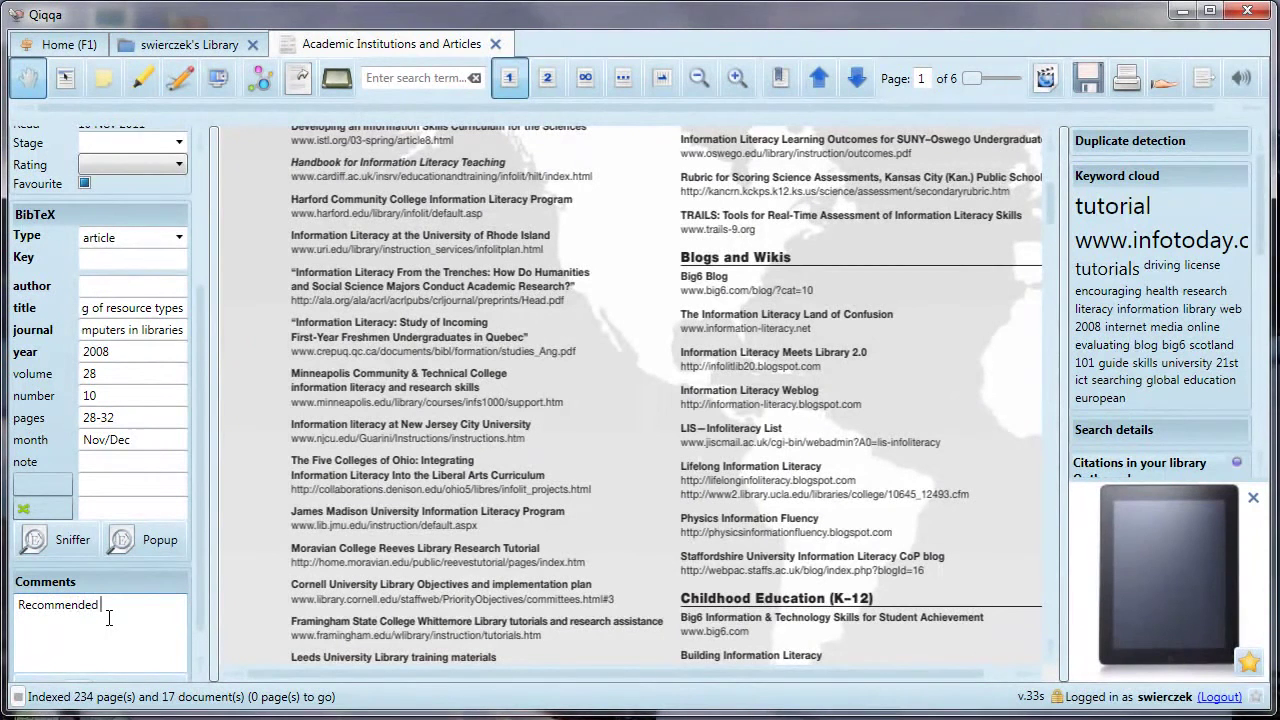
pyautogui.write(' by Sue in LIS530 class.')
pyautogui.click(494, 44)
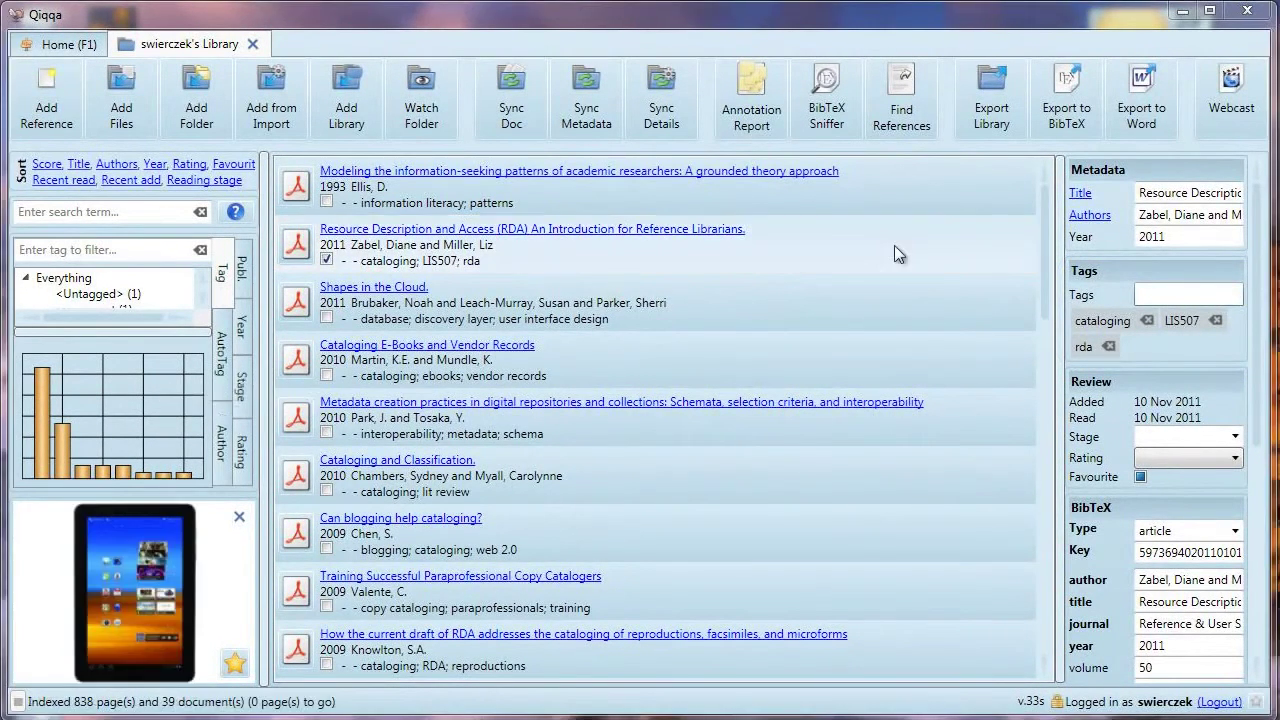
# - Add the tag "cloud" to the article "Shapes in the Cloud."
pyautogui.click(826, 305)
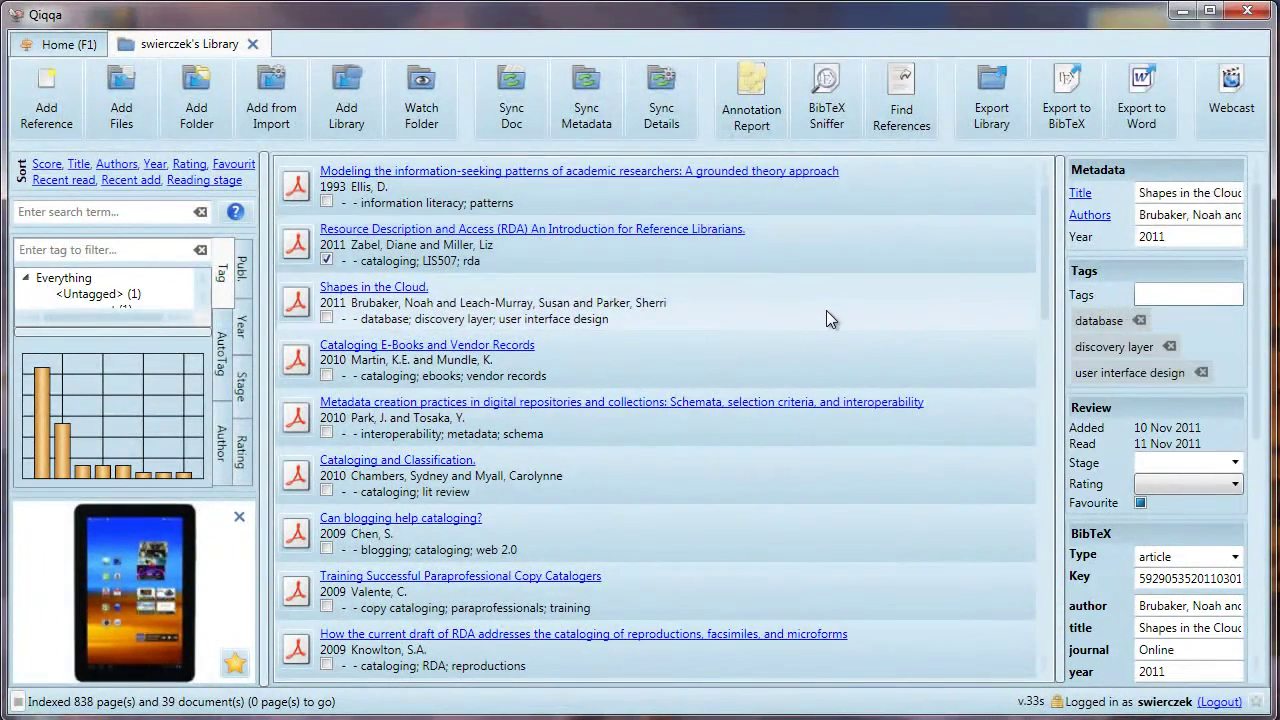
pyautogui.click(1192, 295)
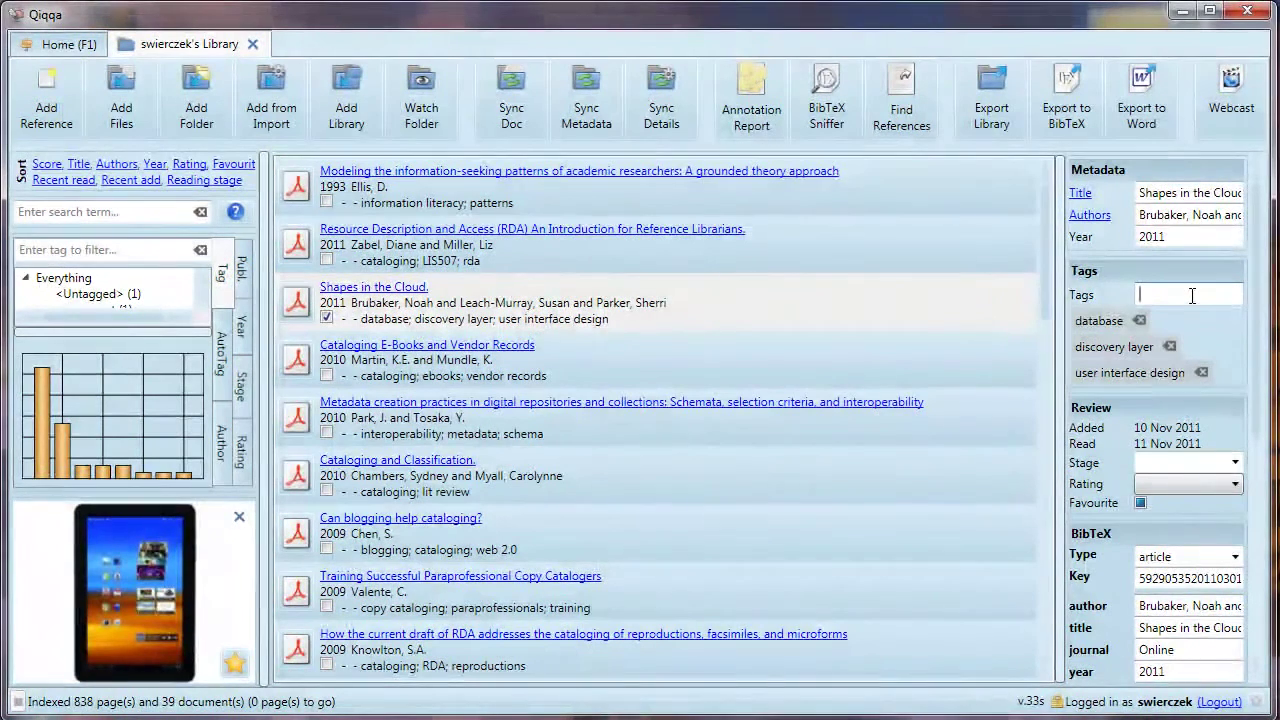
pyautogui.write('cloud')
pyautogui.press('Return')
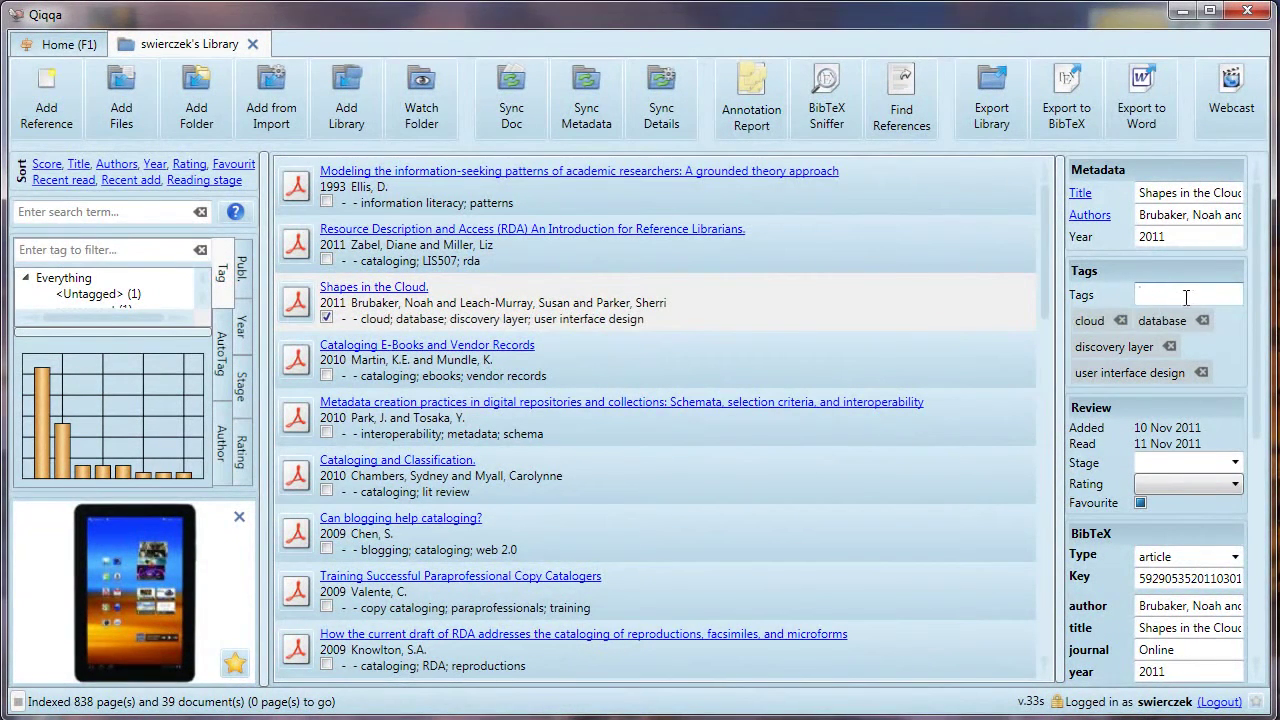
# - Tag "Cataloging E-Books and Vendor Records" with "cloud" and remove that tag again
pyautogui.click(757, 350)
pyautogui.click(1168, 293)
pyautogui.write('cl')
pyautogui.click(1163, 334)
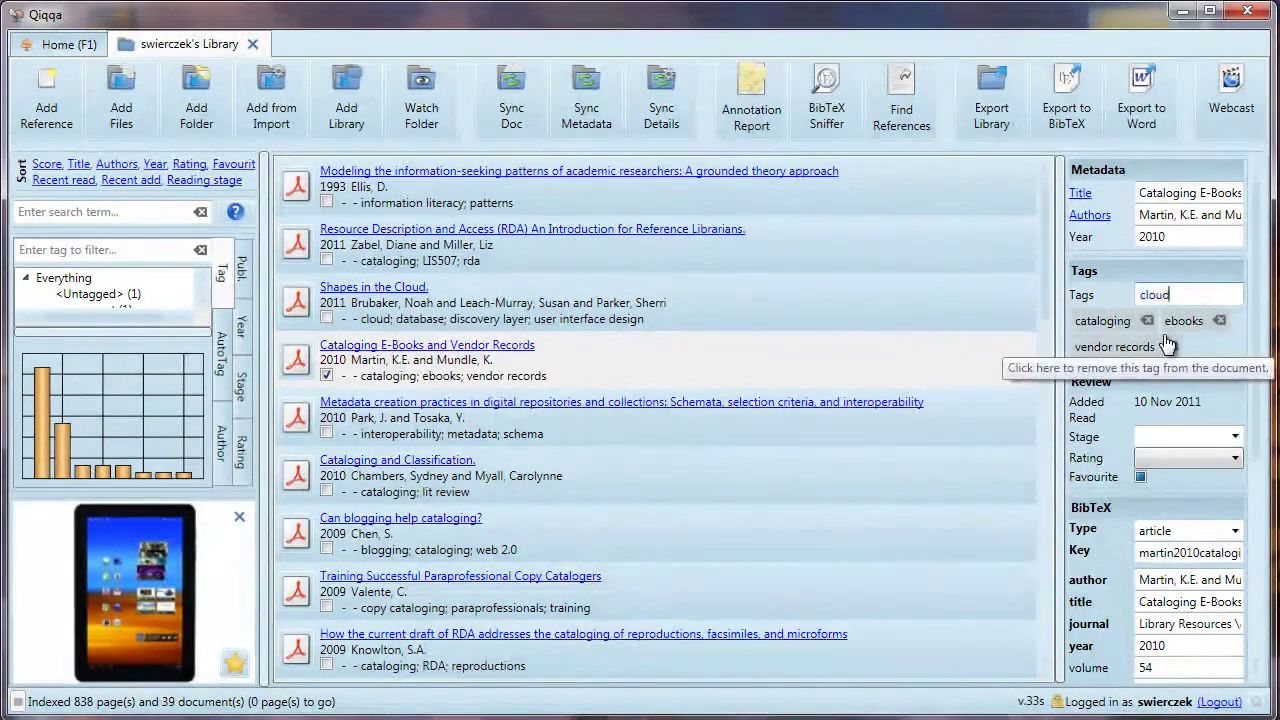
pyautogui.press('Return')
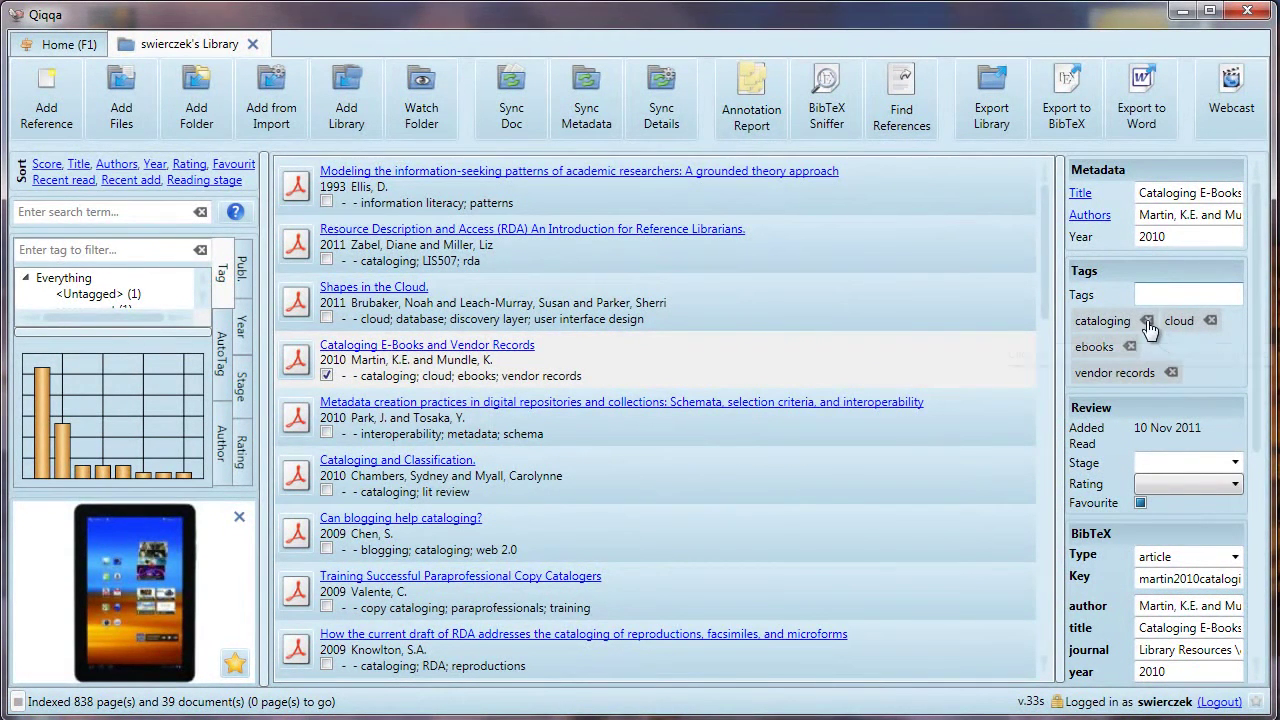
pyautogui.click(1210, 321)
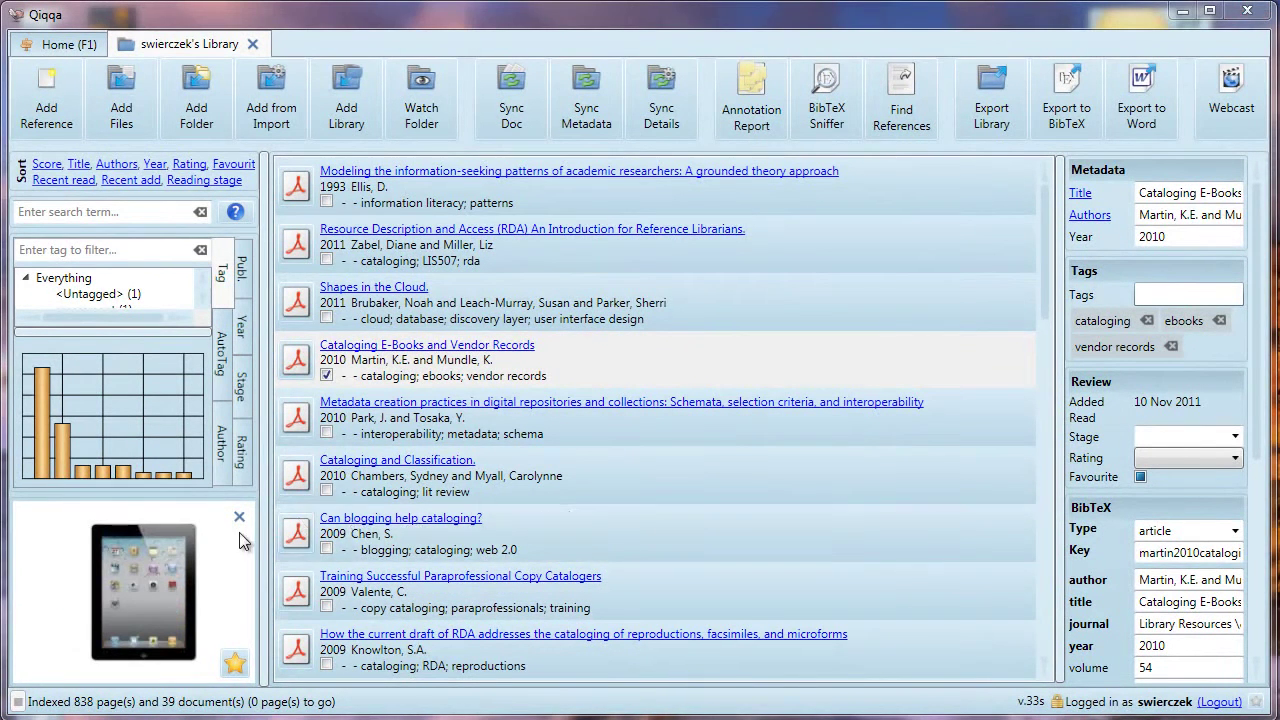
pyautogui.moveTo(40, 475)
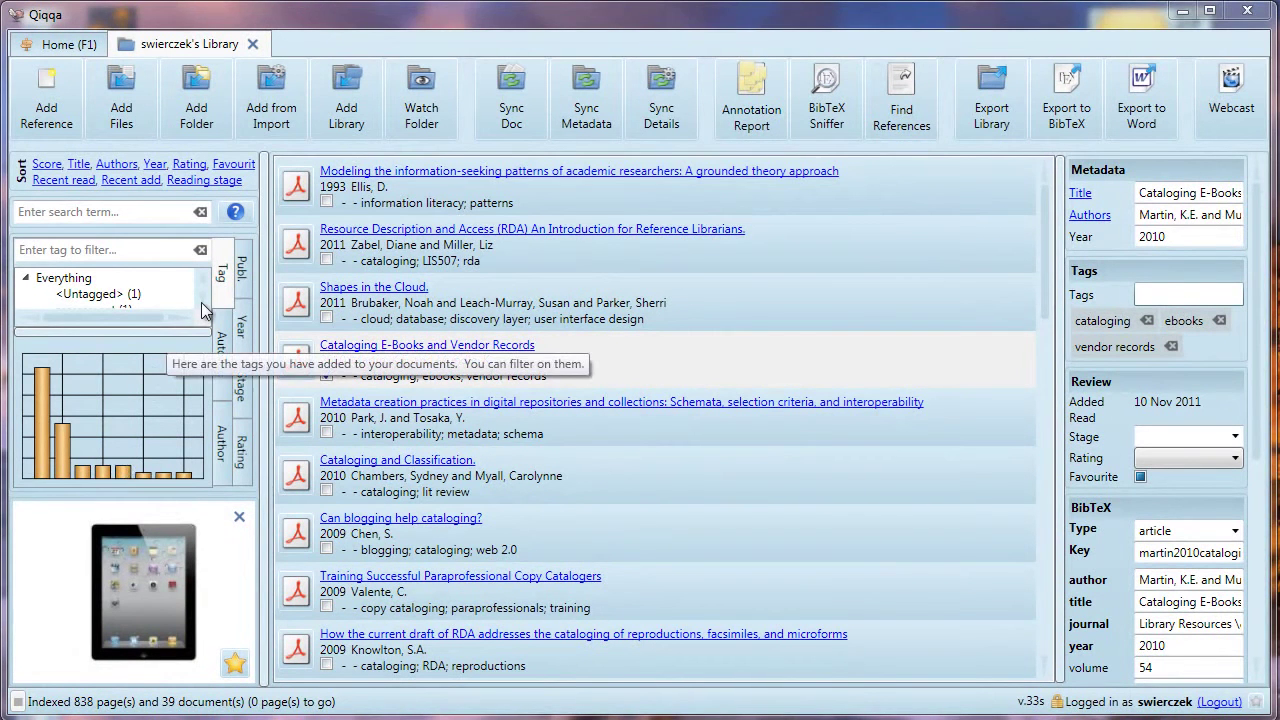
# - Look through the library's tag list to see which tags are available for filtering documents
pyautogui.scroll(-1, 204, 306)
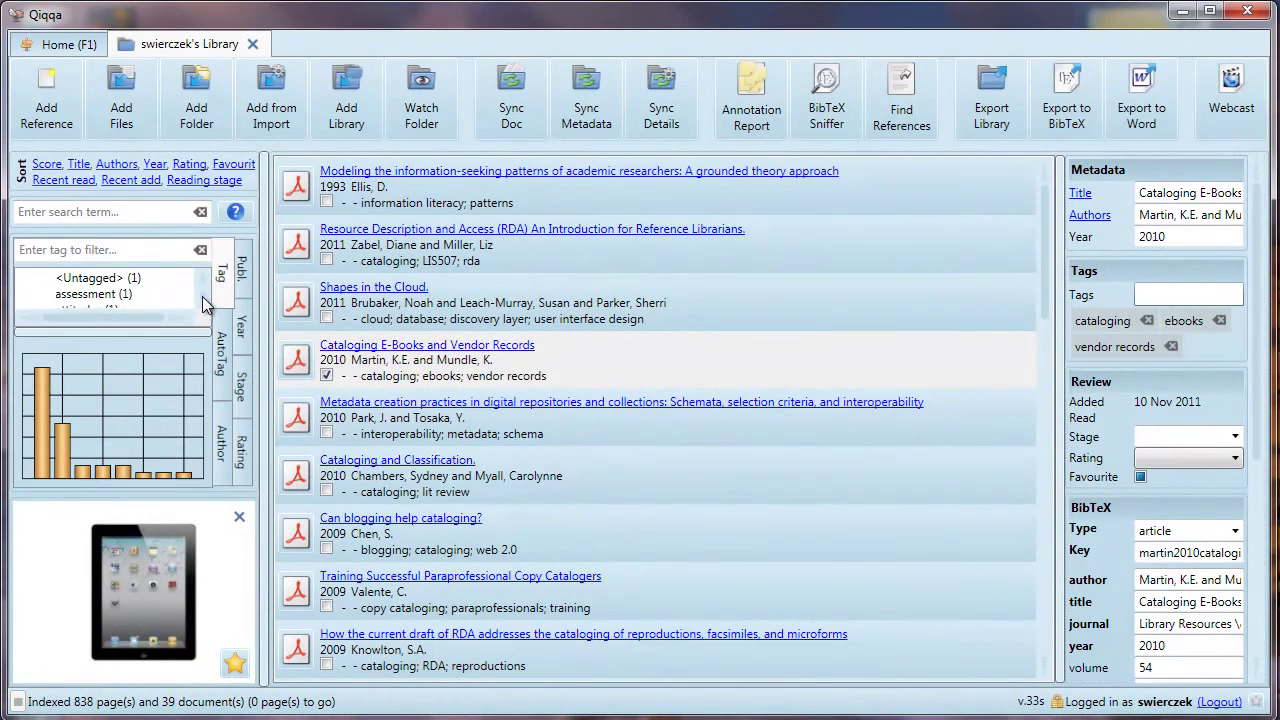
pyautogui.scroll(-4, 204, 306)
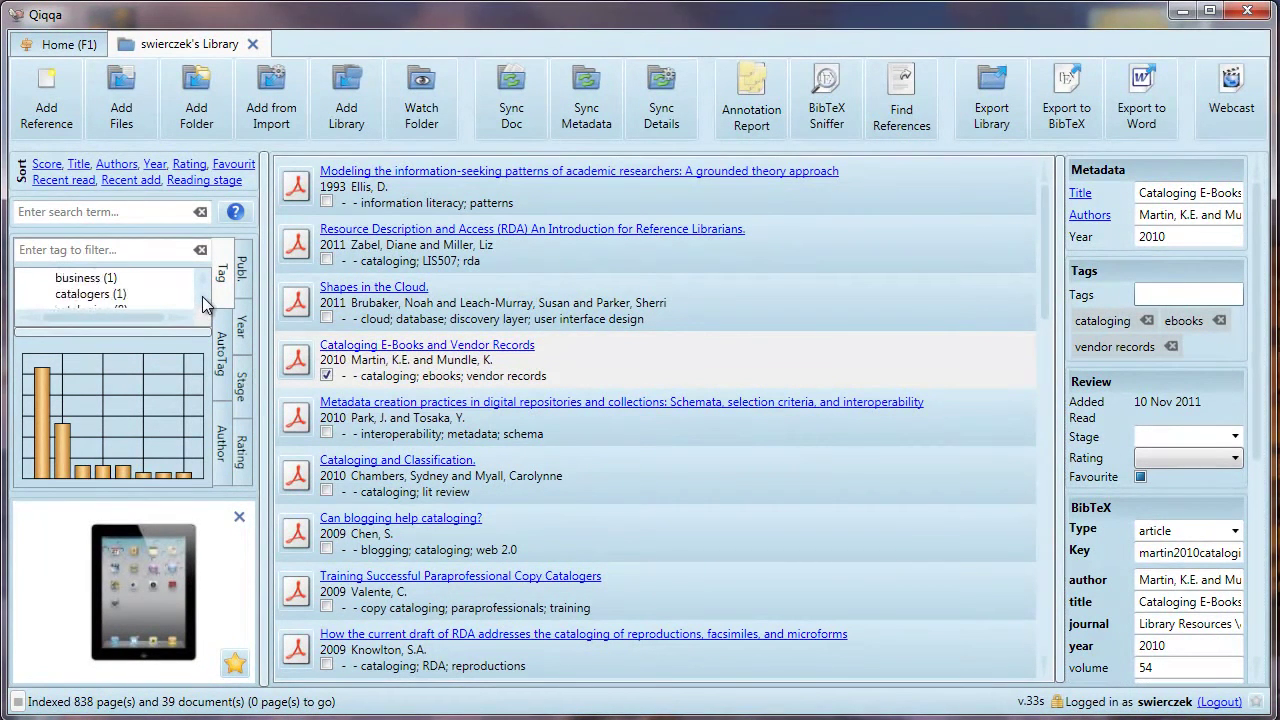
pyautogui.scroll(-4, 204, 306)
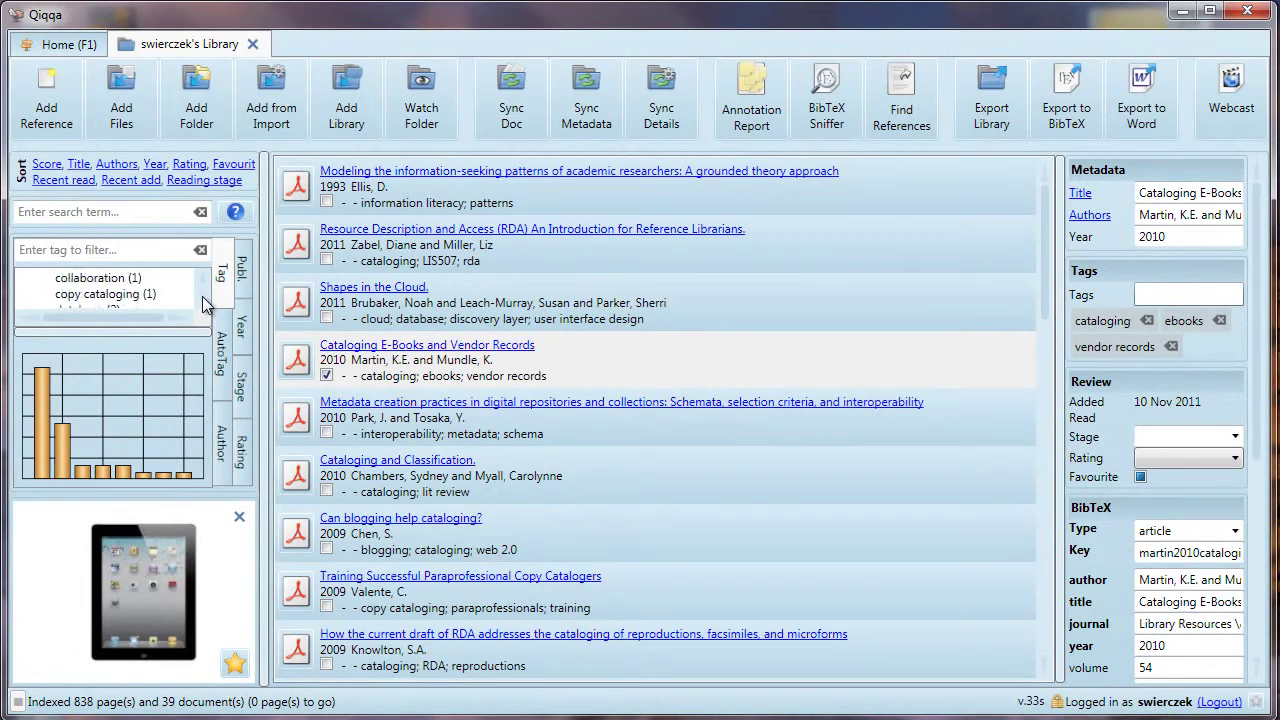
pyautogui.scroll(-2, 204, 306)
pyautogui.scroll(-1, 204, 306)
pyautogui.scroll(-1, 204, 306)
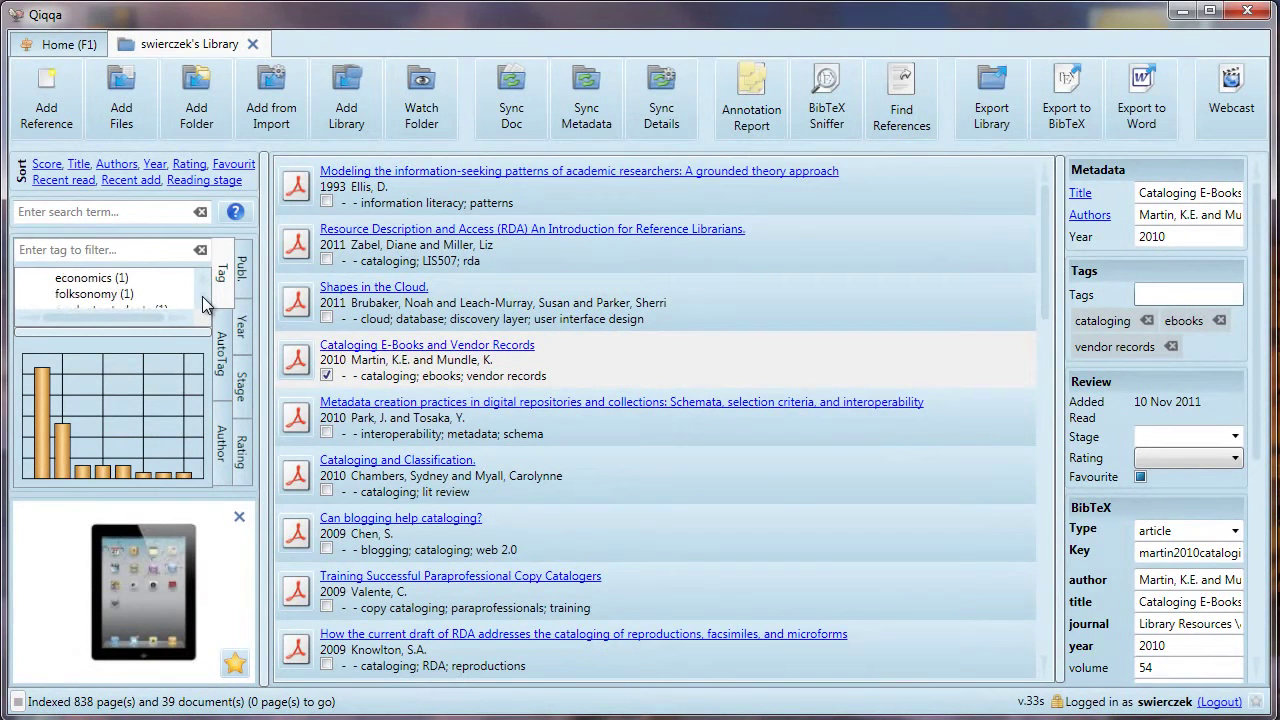
pyautogui.scroll(-2, 204, 306)
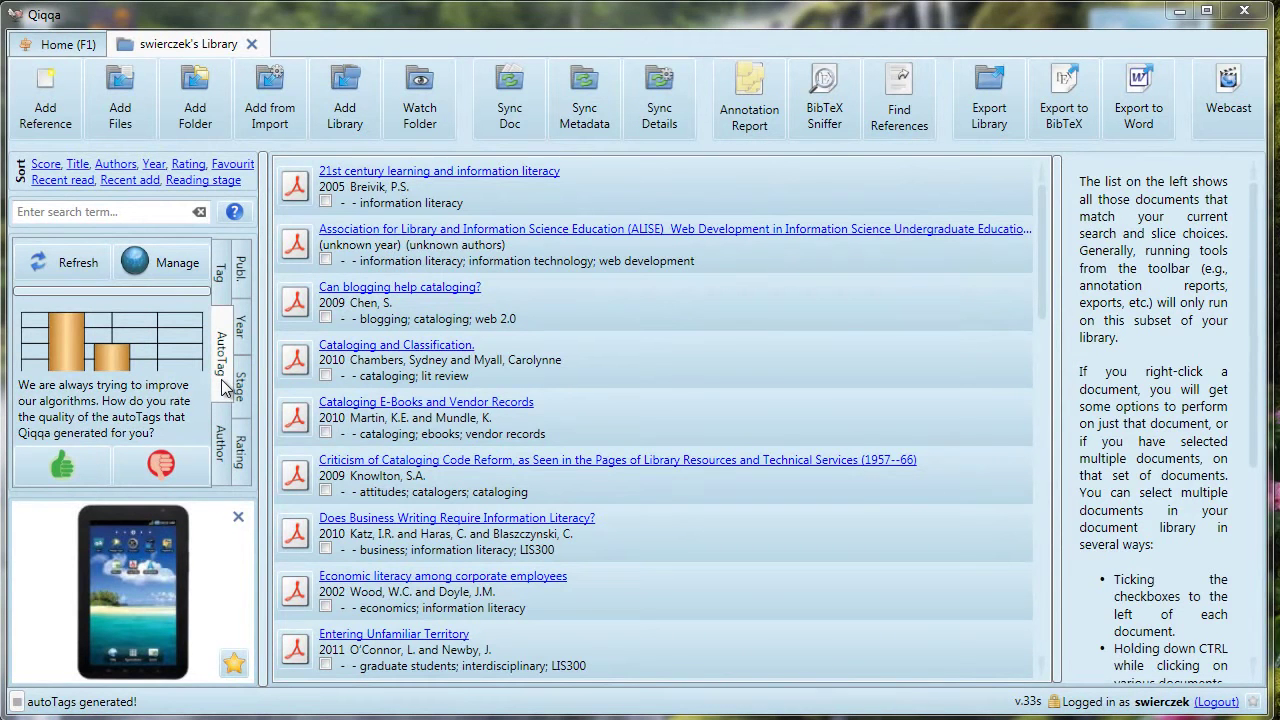
# - Inspect the generated autoTags chart, then view the AutoTag black/whitelists and close them without saving
pyautogui.moveTo(64, 362)
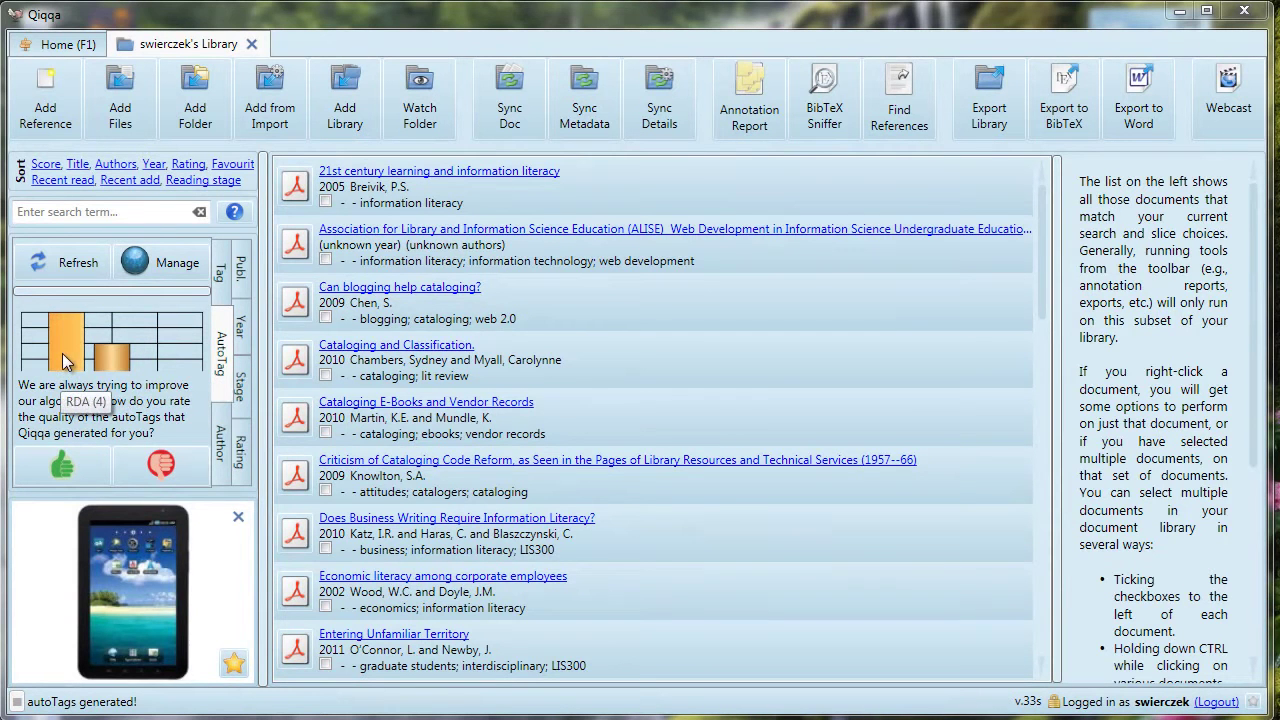
pyautogui.moveTo(112, 366)
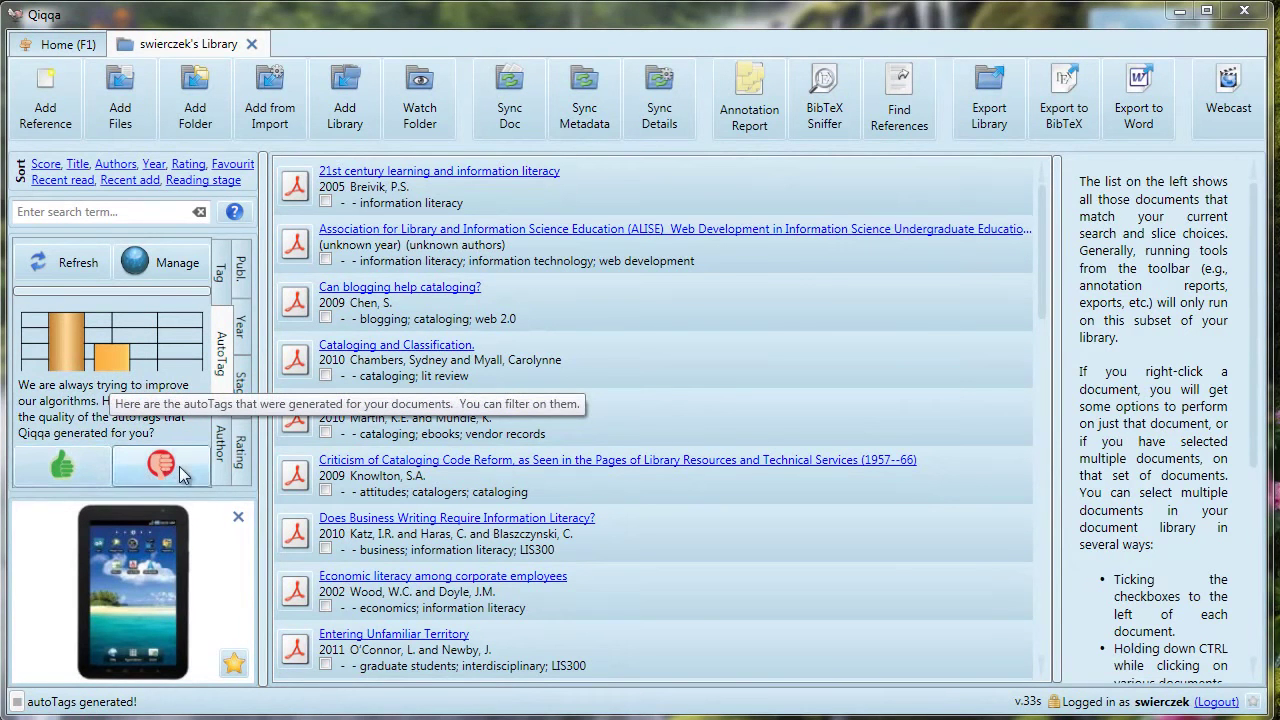
pyautogui.click(168, 260)
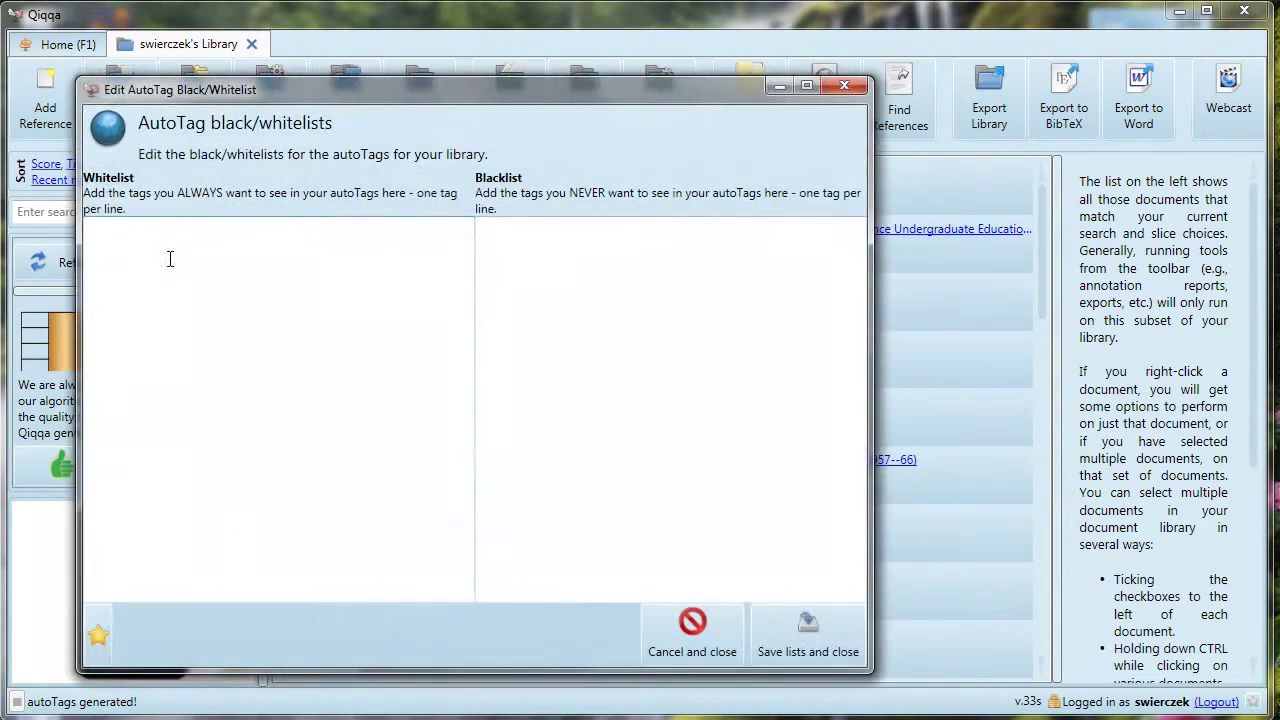
pyautogui.click(682, 652)
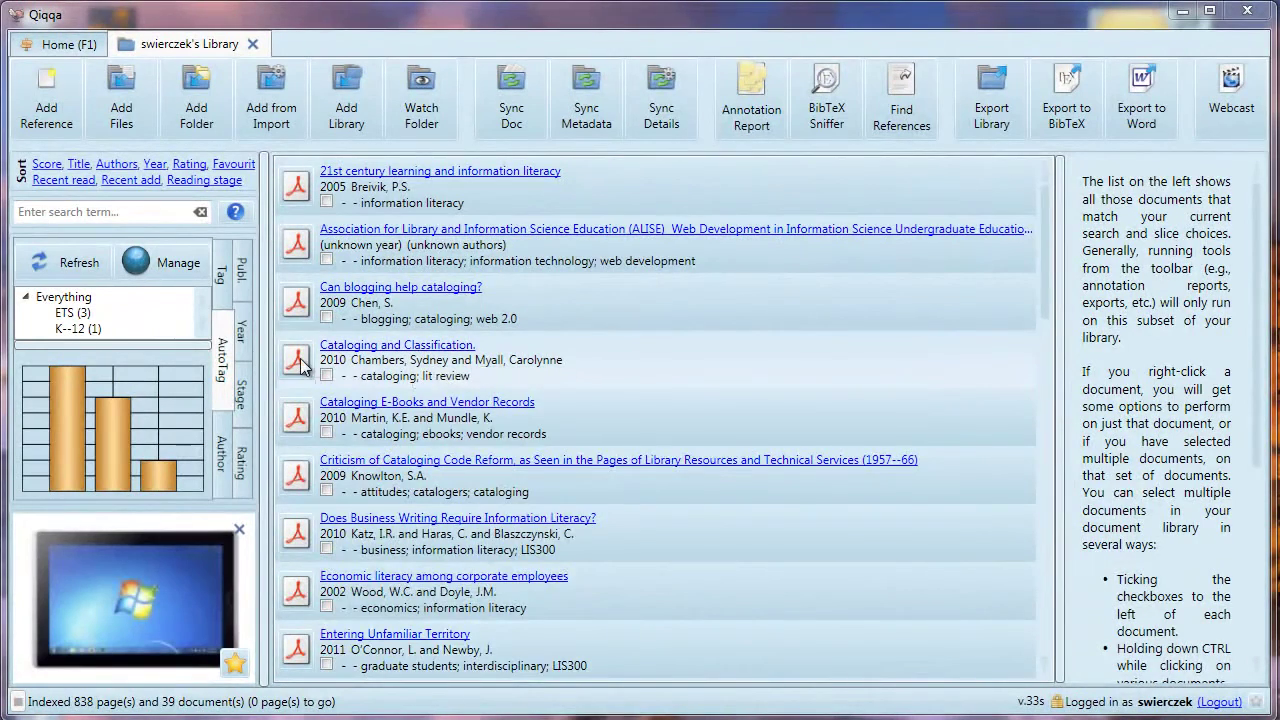
# - Open the article "Entering Unfamiliar Territory" and return to it after visiting the library and home views
pyautogui.moveTo(300, 365)
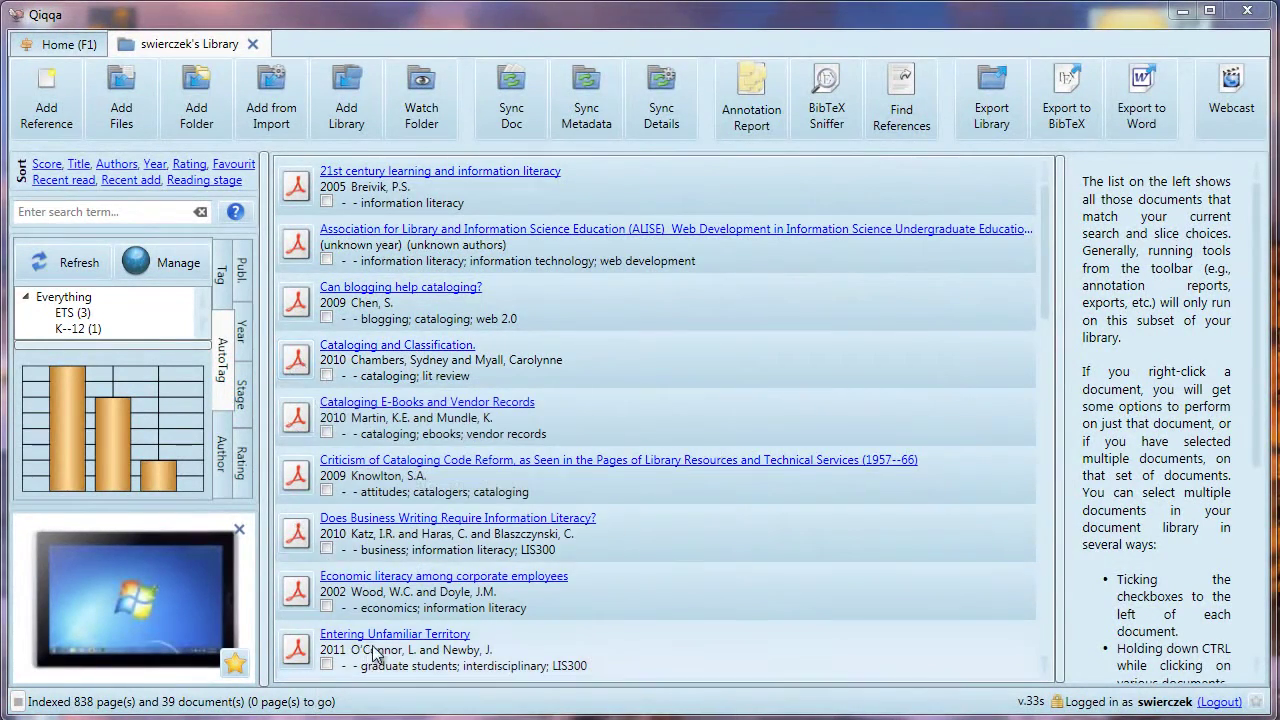
pyautogui.click(379, 636)
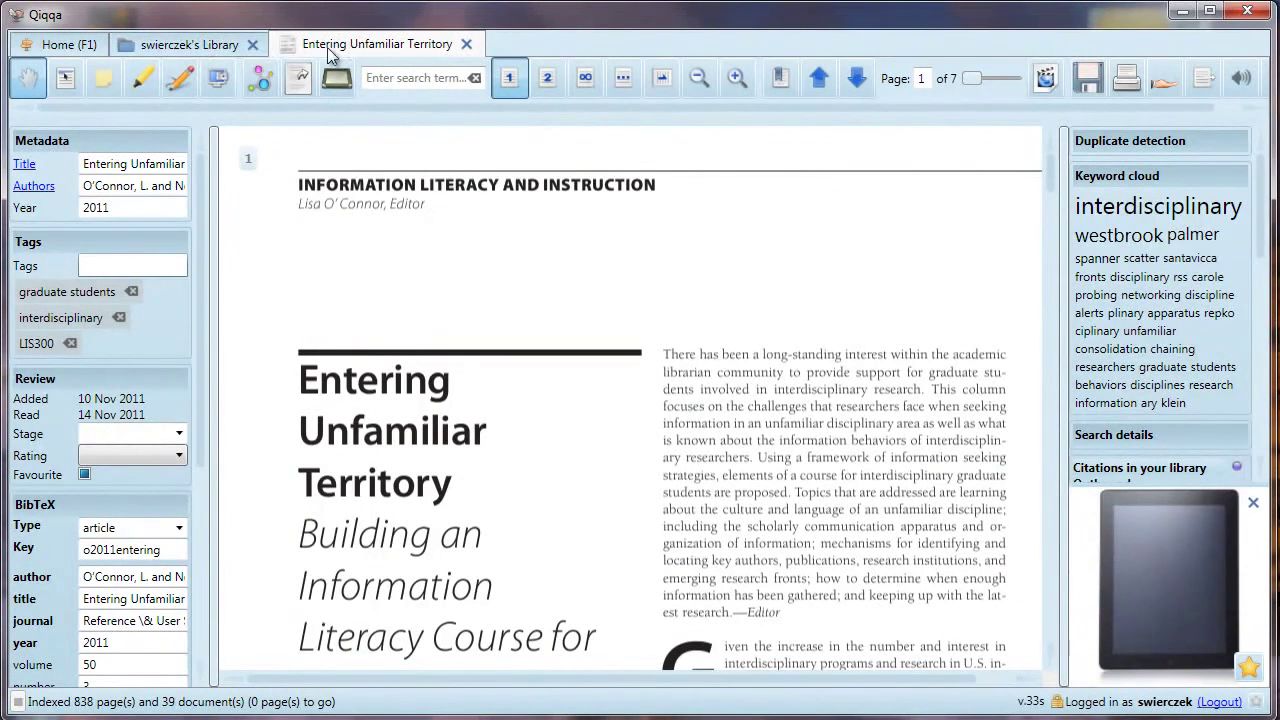
pyautogui.click(205, 48)
pyautogui.click(50, 50)
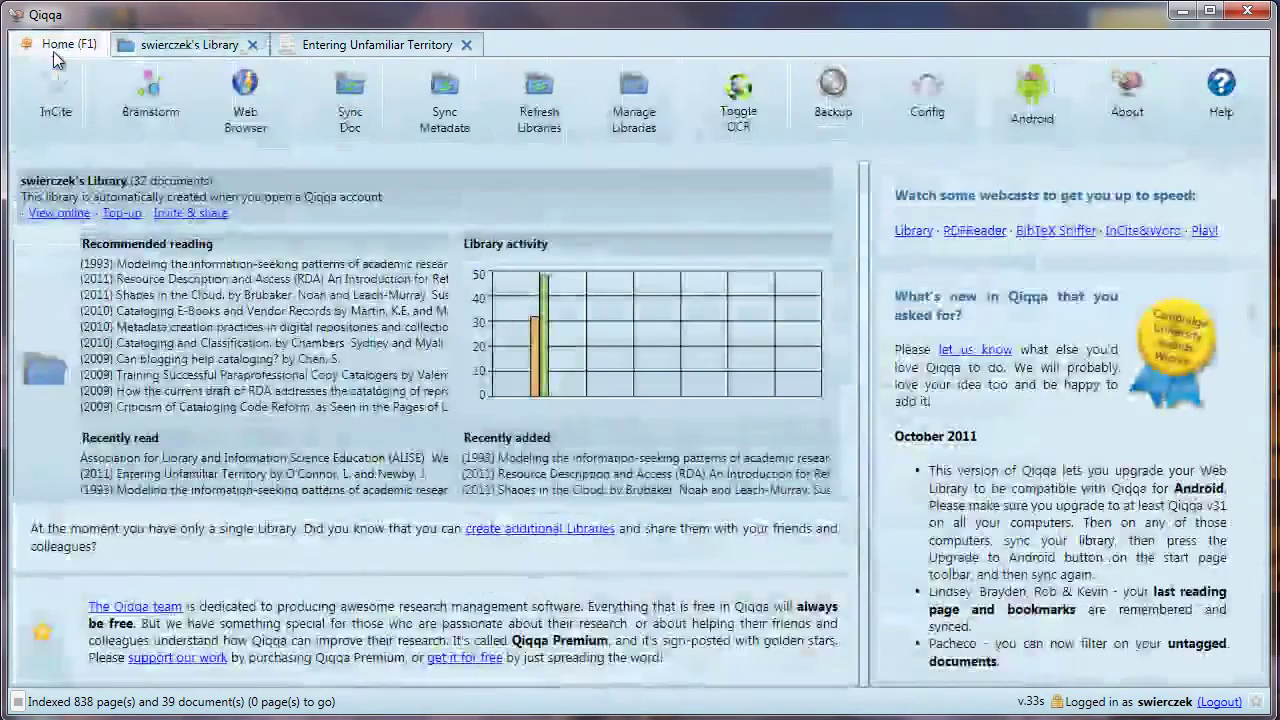
pyautogui.click(318, 44)
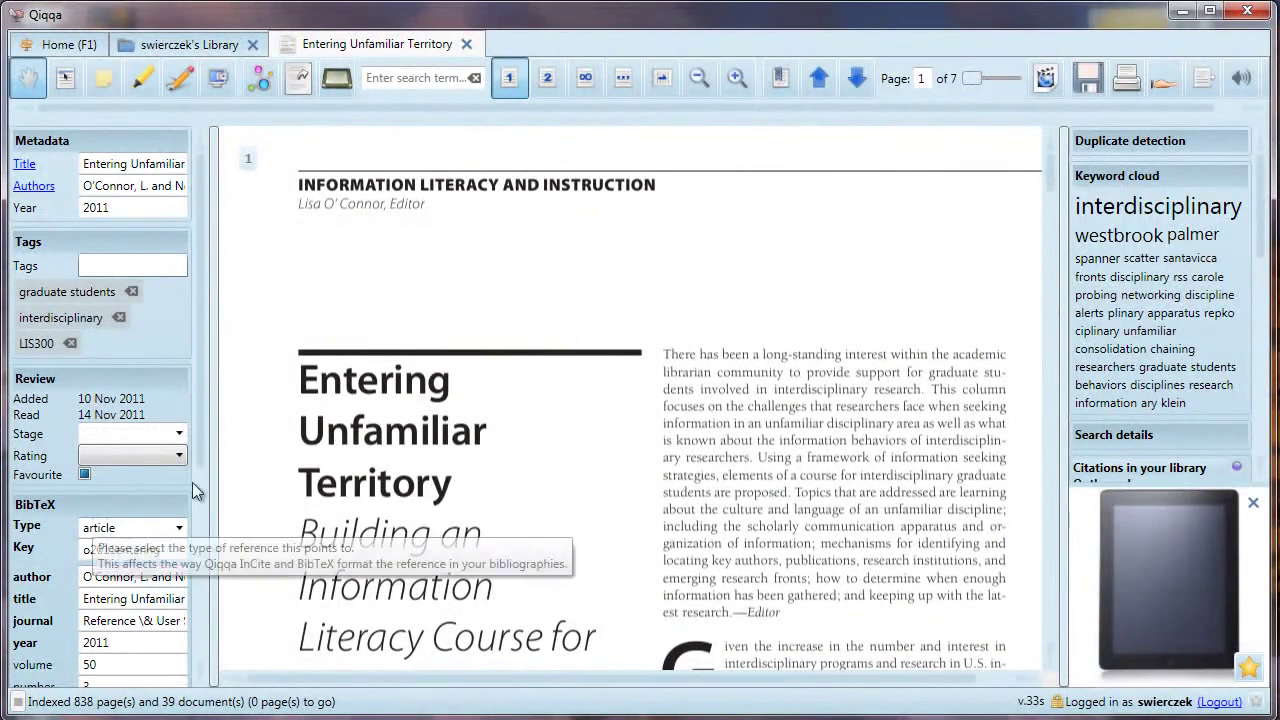
# - Examine the article's BibTeX details, comments area, library citations and similar Google Scholar papers, dismissing the advertisement
pyautogui.moveTo(202, 389); pyautogui.dragTo(177, 610)
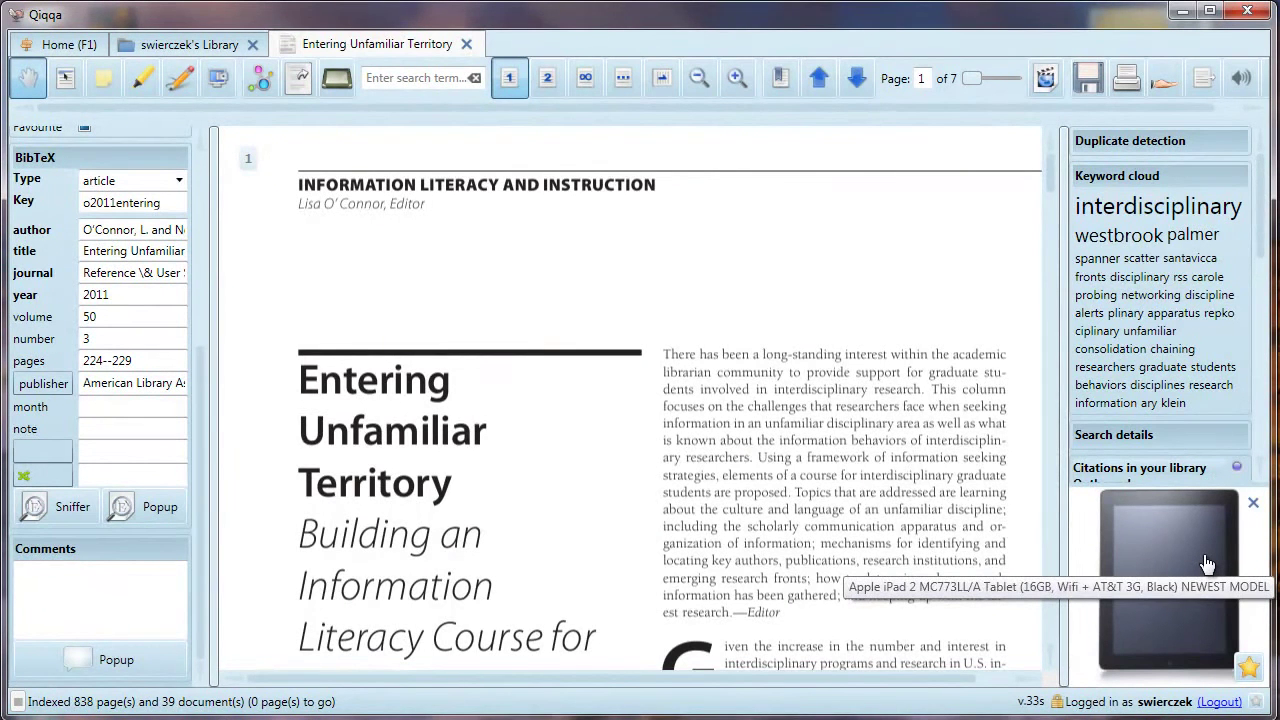
pyautogui.click(1255, 509)
pyautogui.moveTo(1262, 252); pyautogui.dragTo(1250, 328)
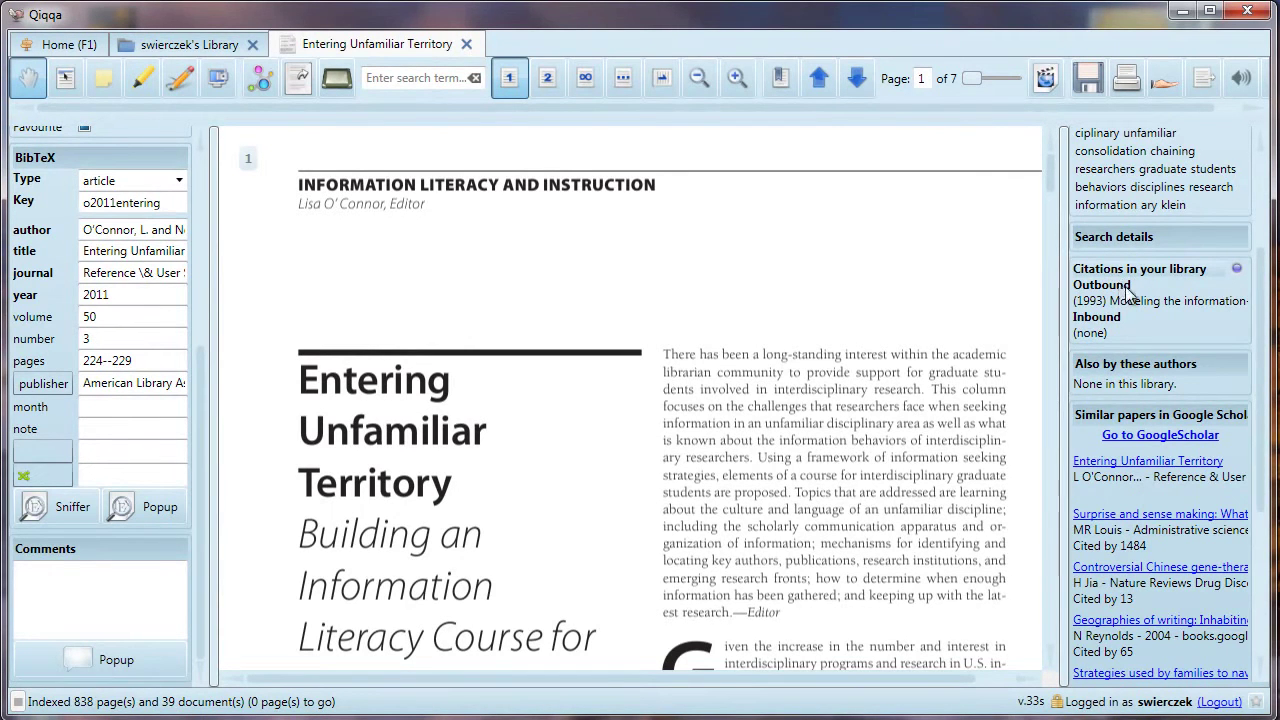
pyautogui.moveTo(1150, 312)
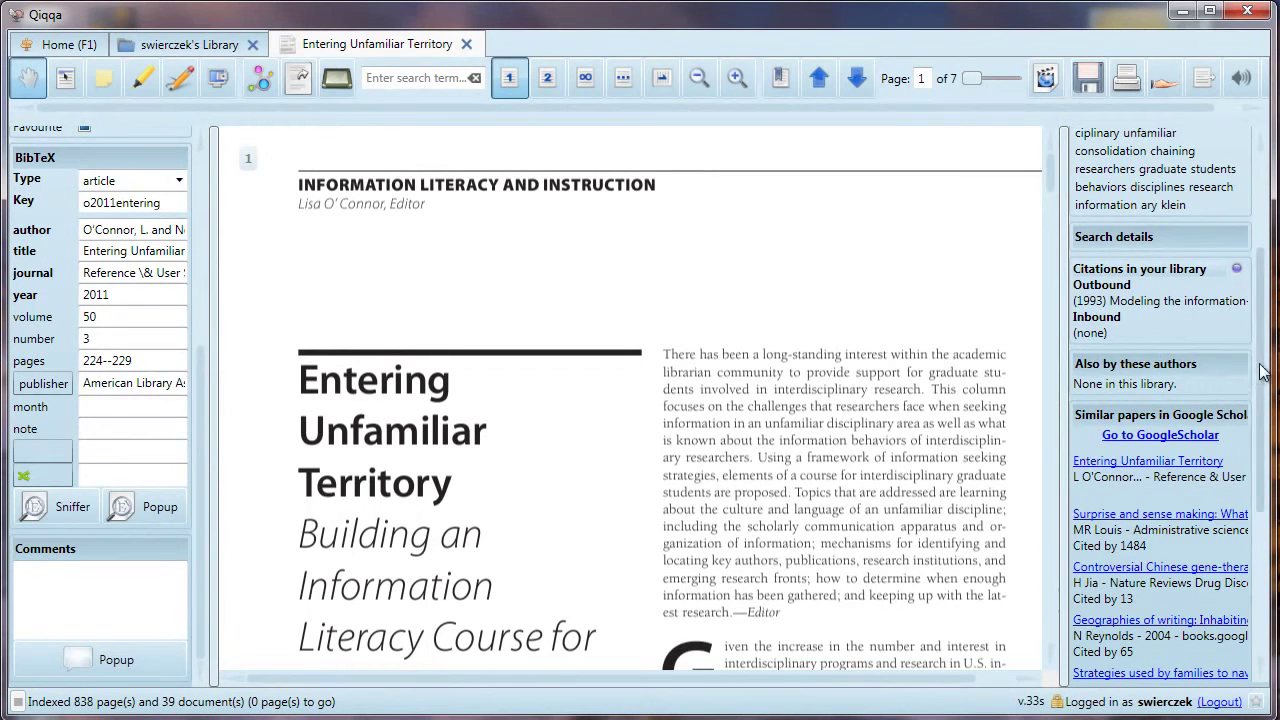
pyautogui.moveTo(1263, 372); pyautogui.dragTo(1258, 440)
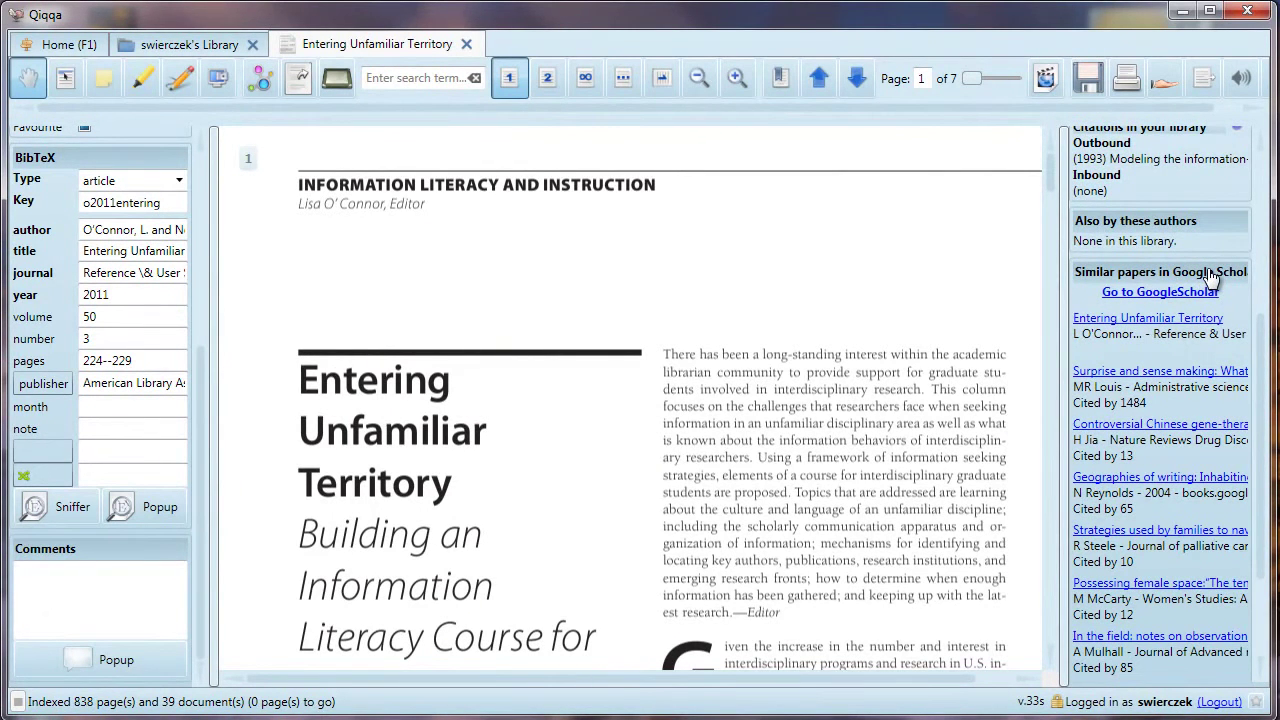
pyautogui.moveTo(1261, 338); pyautogui.dragTo(1262, 428)
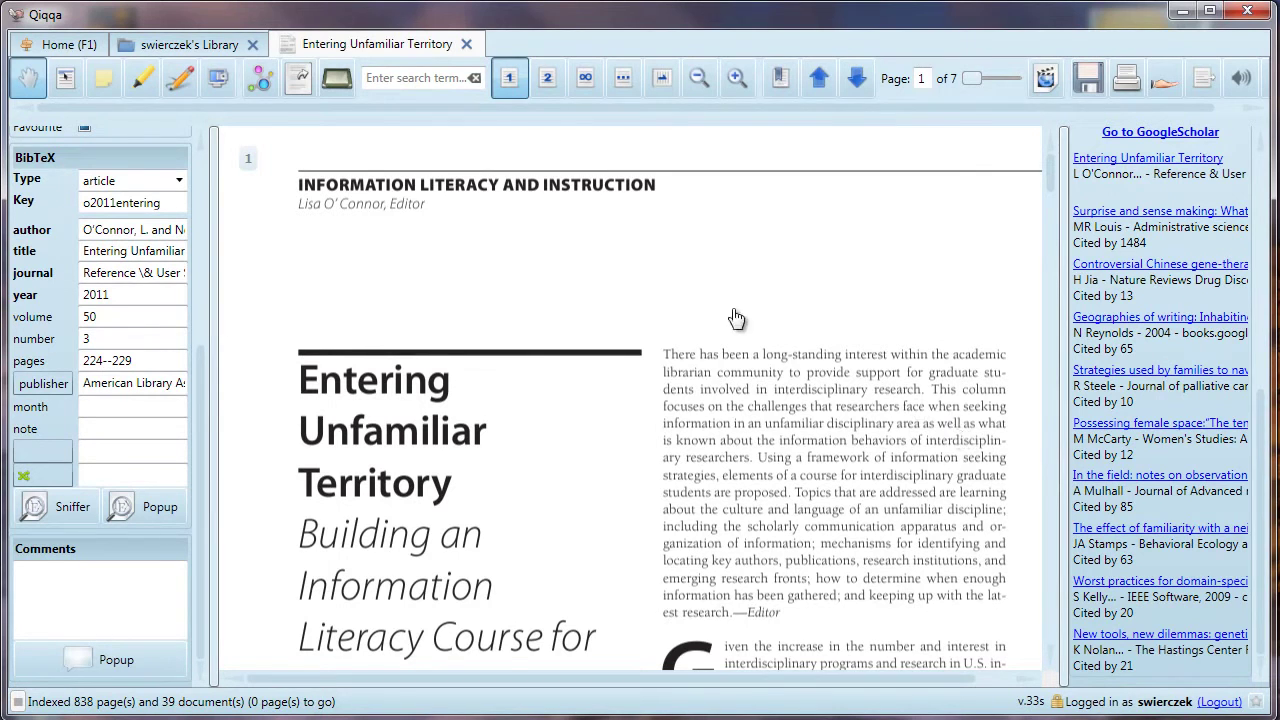
# - Expand the article to a full-width reading view, look through its text, and restore the side panels
pyautogui.click(333, 82)
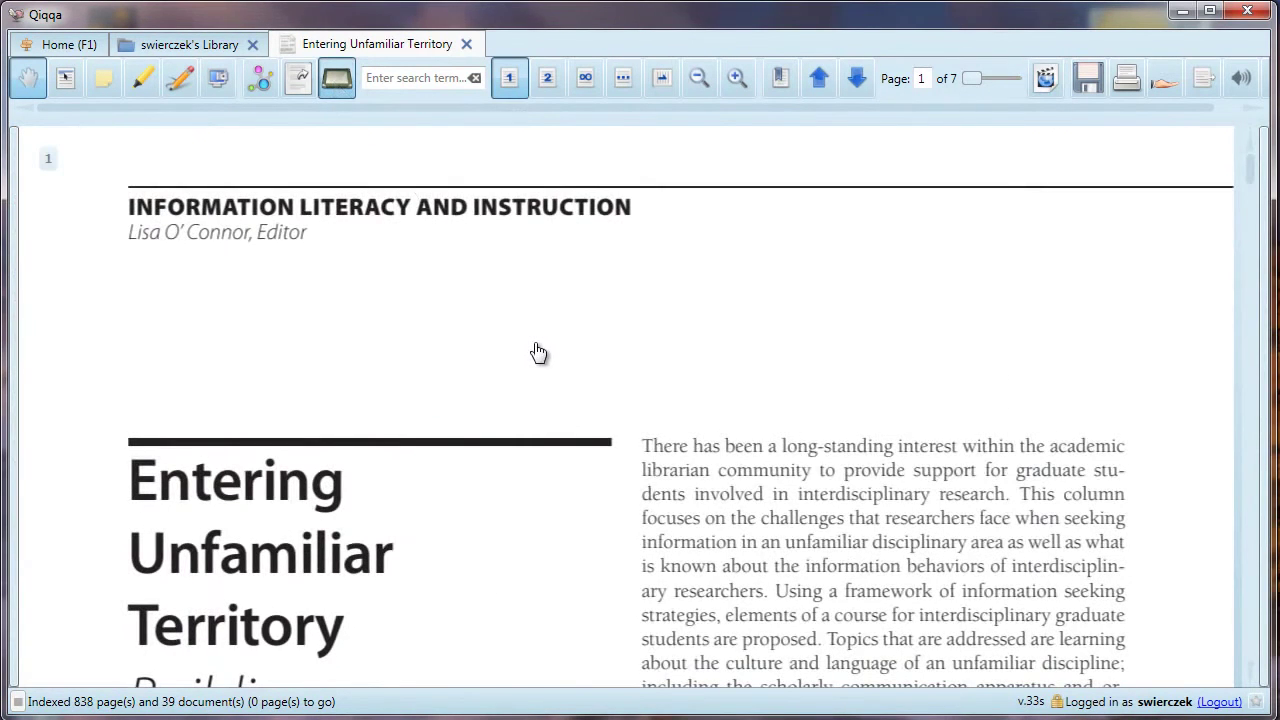
pyautogui.scroll(-4, 536, 347)
pyautogui.scroll(4, 536, 347)
pyautogui.click(331, 81)
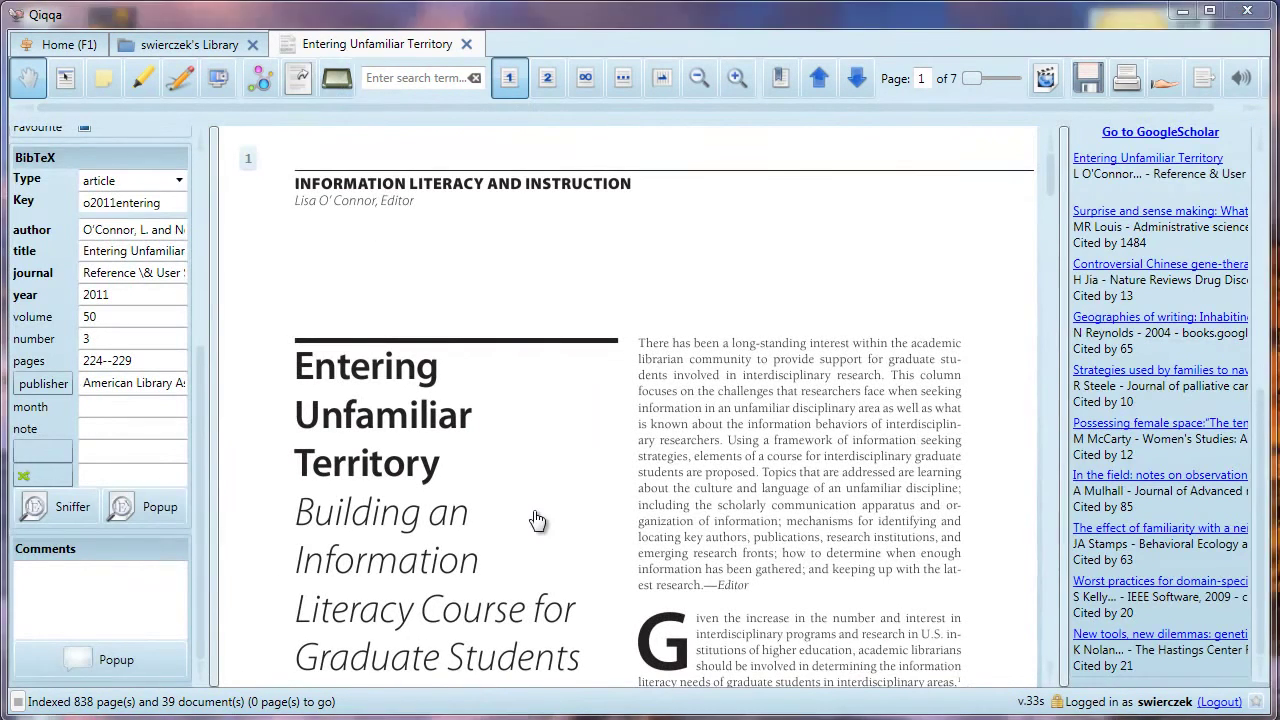
# - Hide the side panels around the article and move through the enlarged pages with the hand tool
pyautogui.click(336, 80)
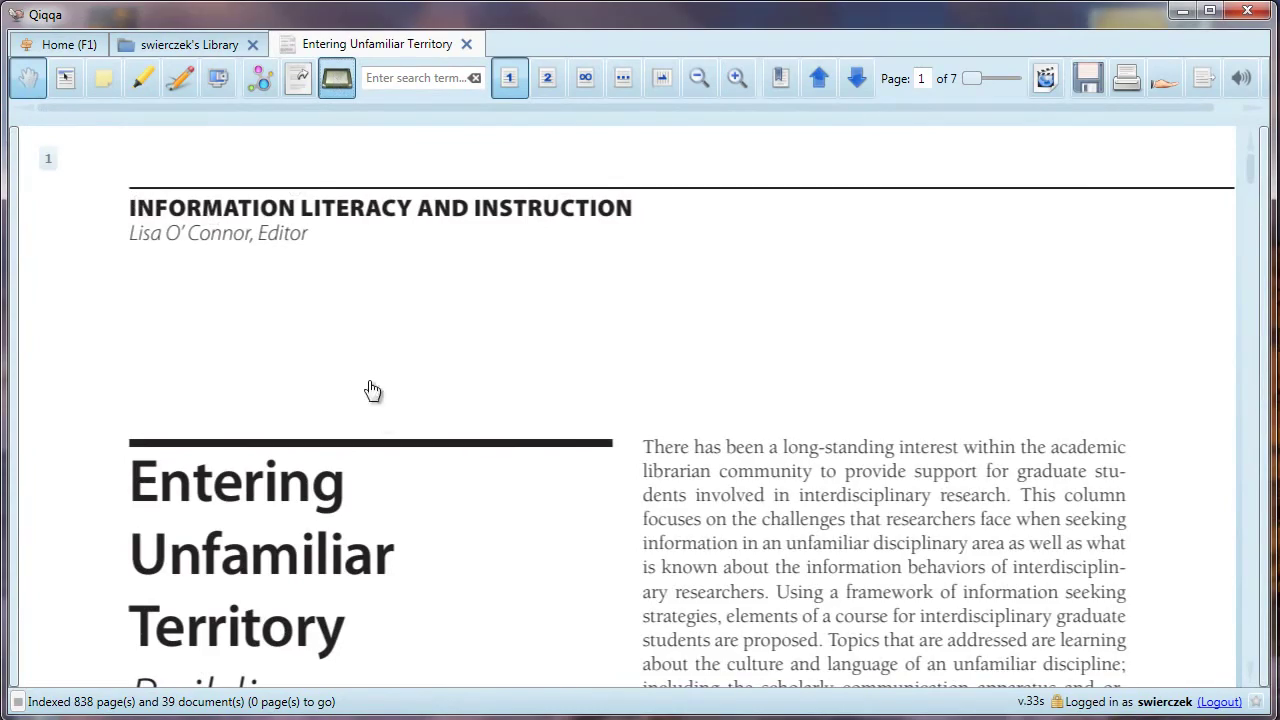
pyautogui.moveTo(474, 551); pyautogui.dragTo(519, 543)
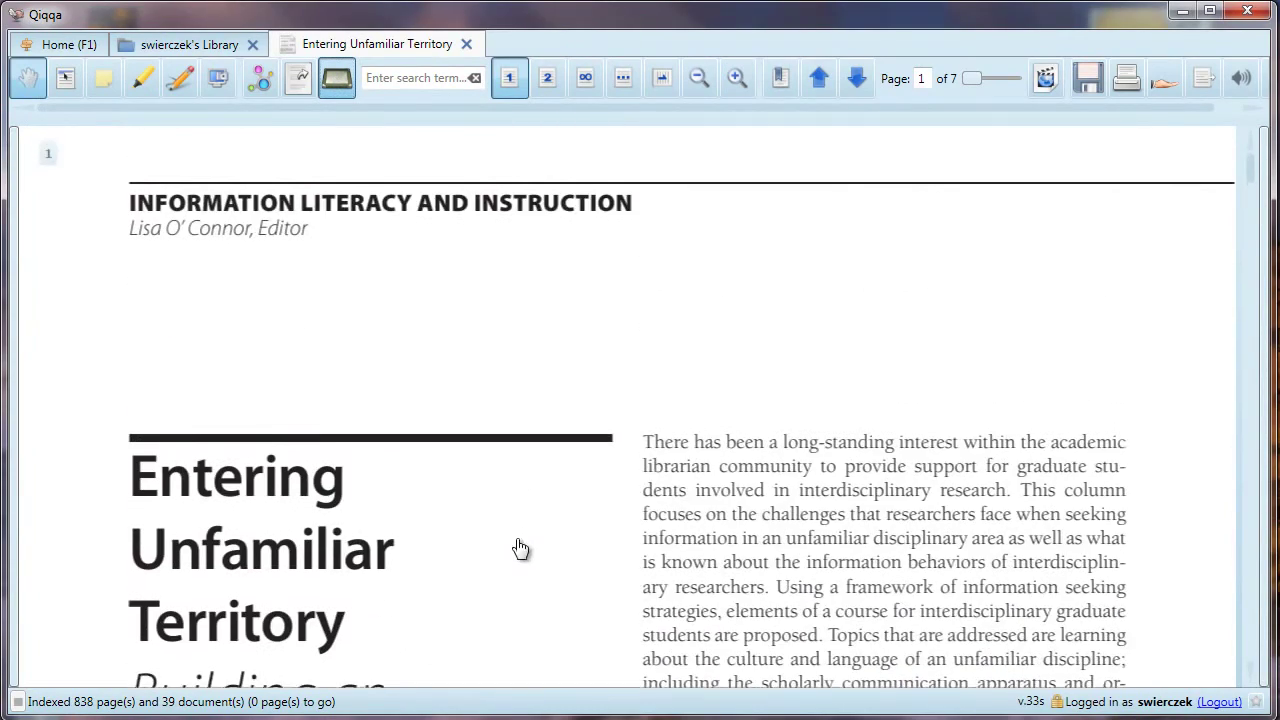
pyautogui.moveTo(757, 640); pyautogui.dragTo(756, 669)
pyautogui.scroll(-8, 748, 516)
pyautogui.scroll(8, 743, 516)
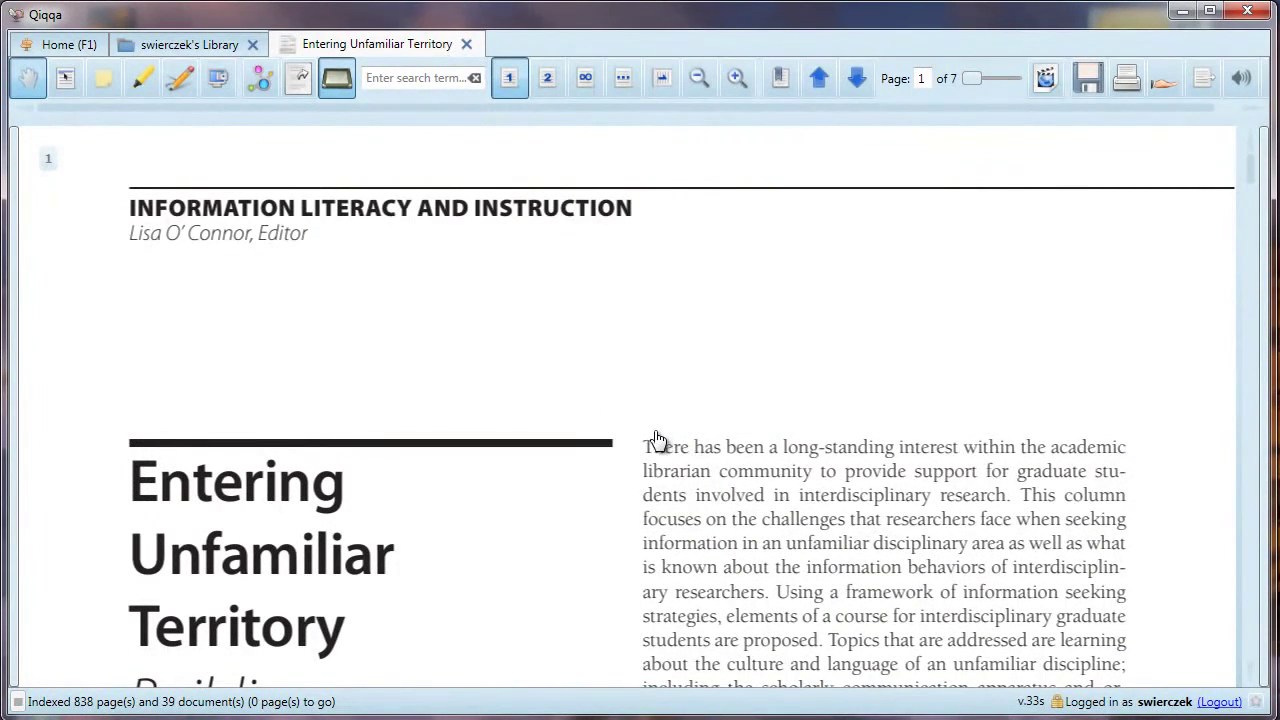
# - Select the abstract text from "There has been a long-standing interest" through "mechanisms for identifying" and show its text options
pyautogui.click(66, 82)
pyautogui.scroll(-1, 740, 430)
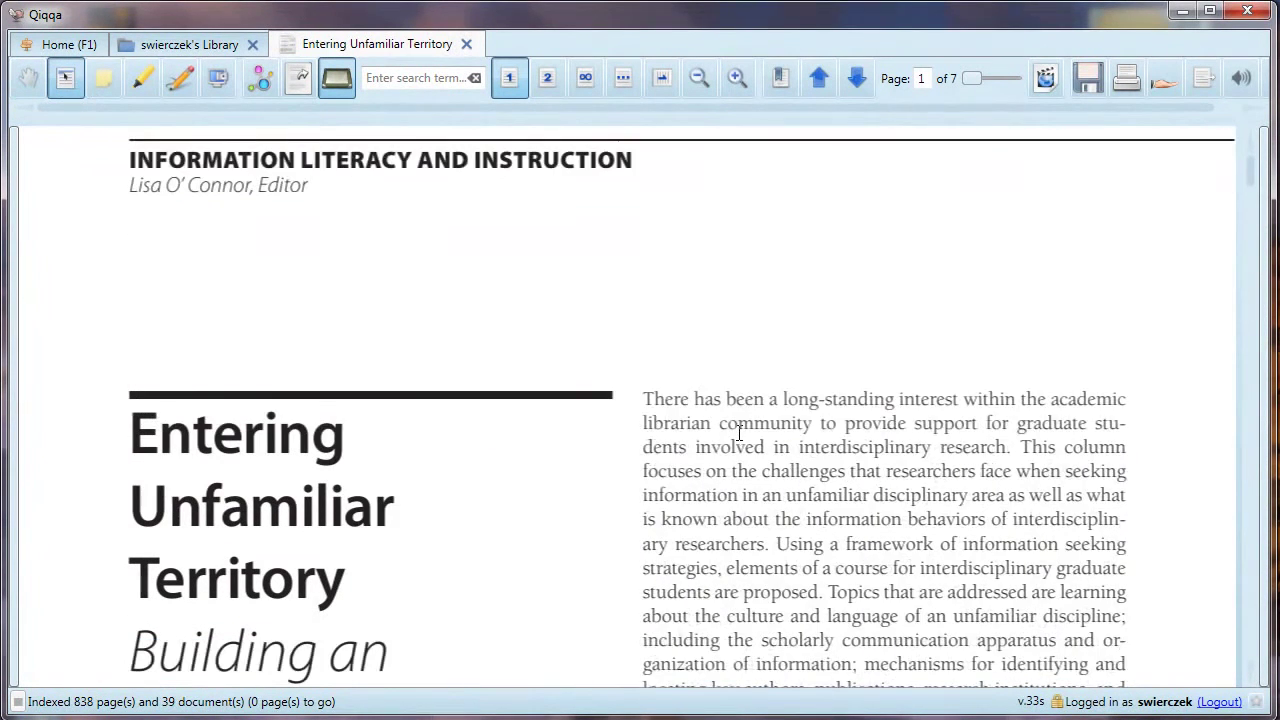
pyautogui.scroll(-1, 740, 432)
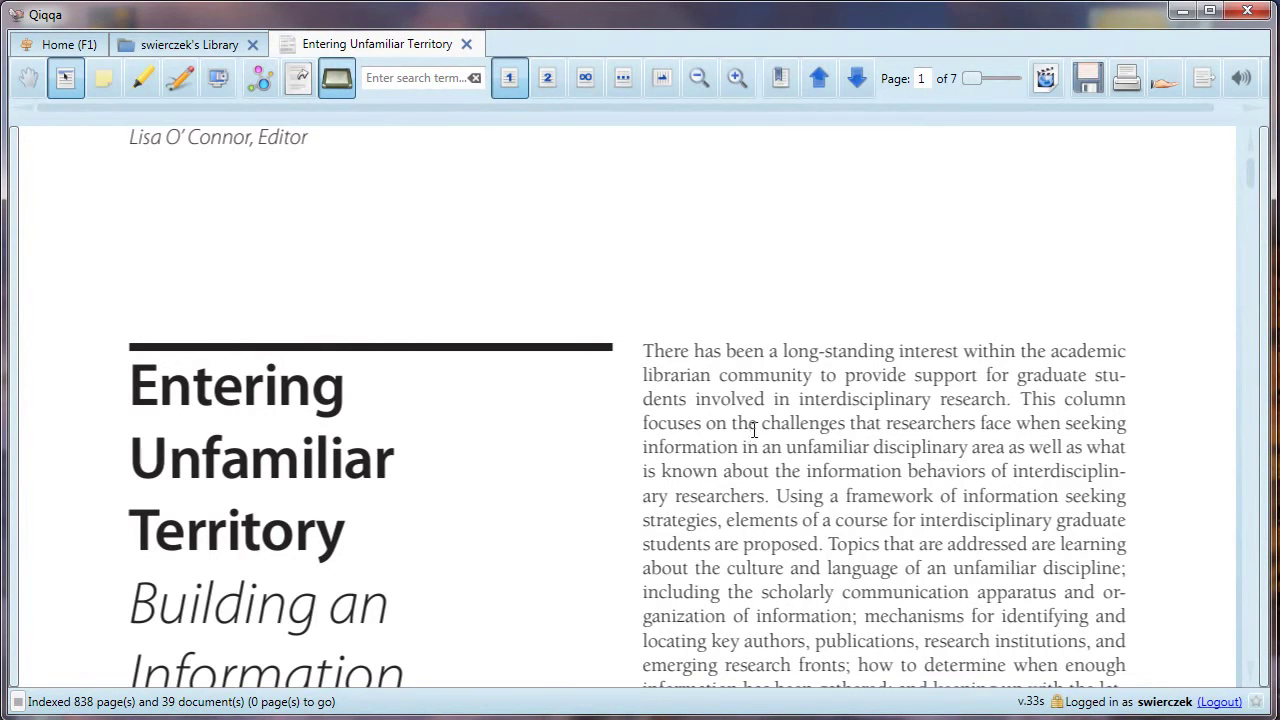
pyautogui.moveTo(642, 345); pyautogui.dragTo(1090, 616)
pyautogui.rightClick(785, 447)
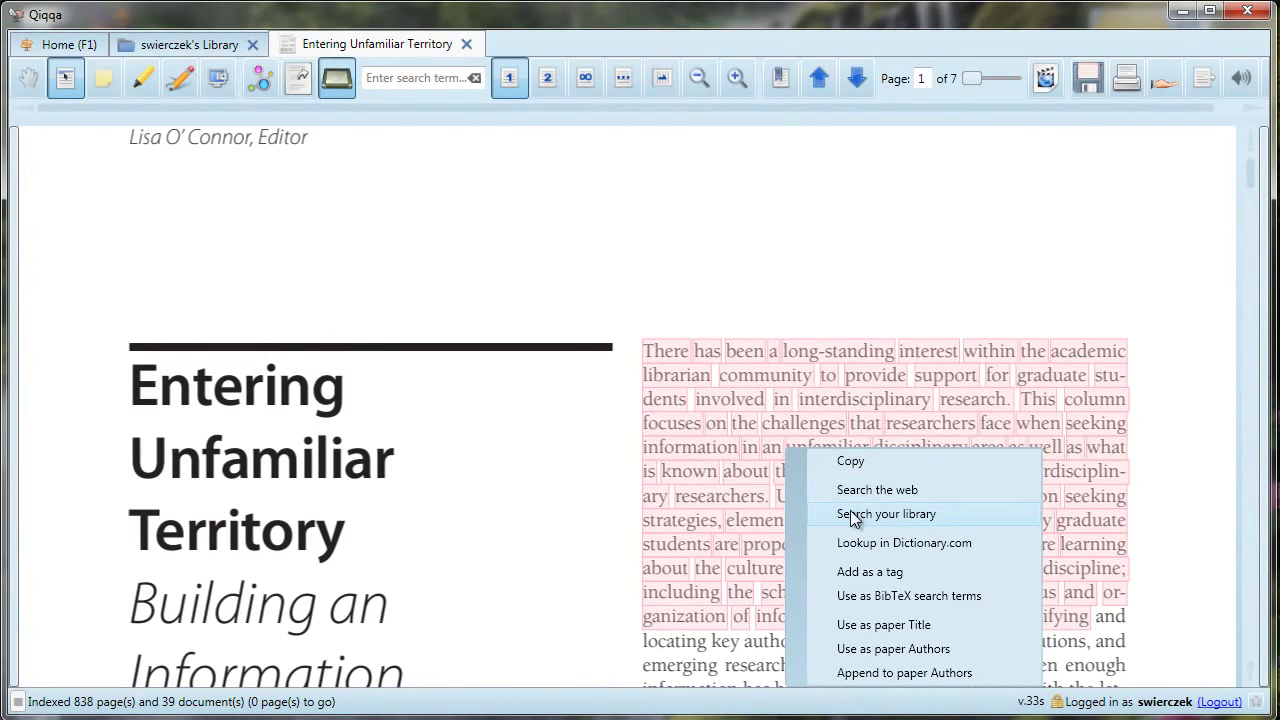
# - Review the text options for the single word "community" in the abstract, and return to the hand tool
pyautogui.click(806, 354)
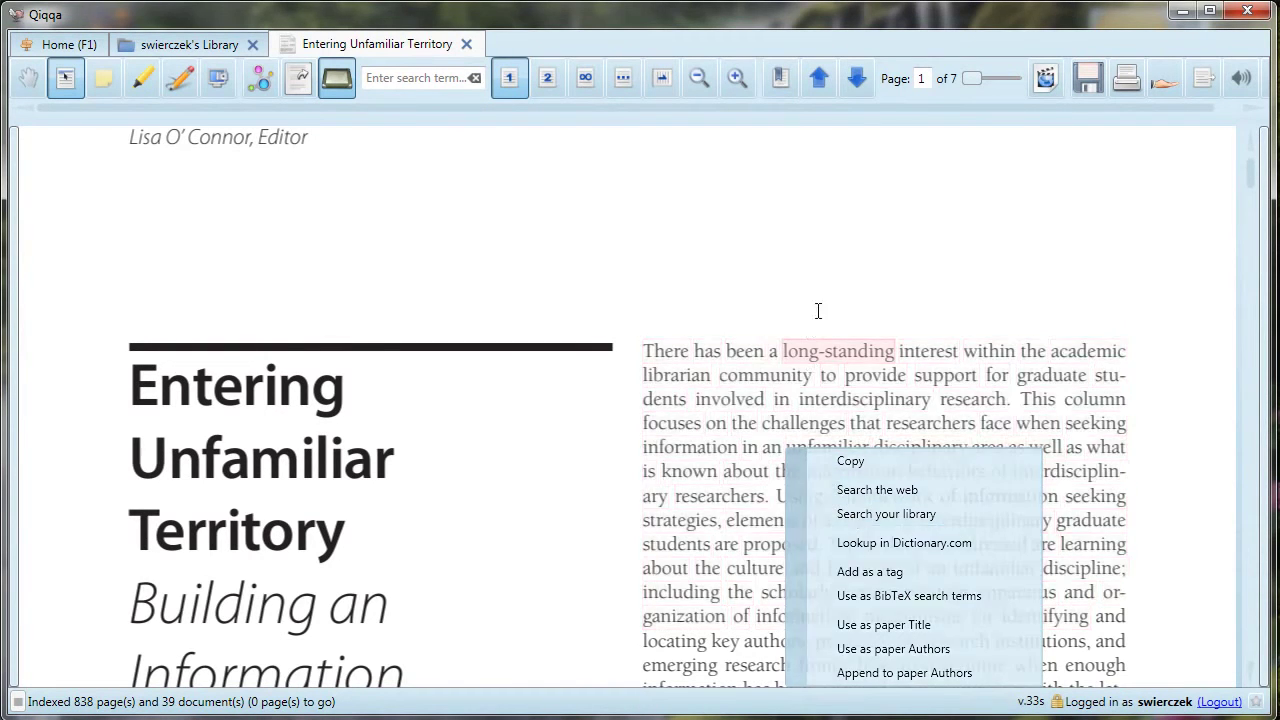
pyautogui.rightClick(766, 375)
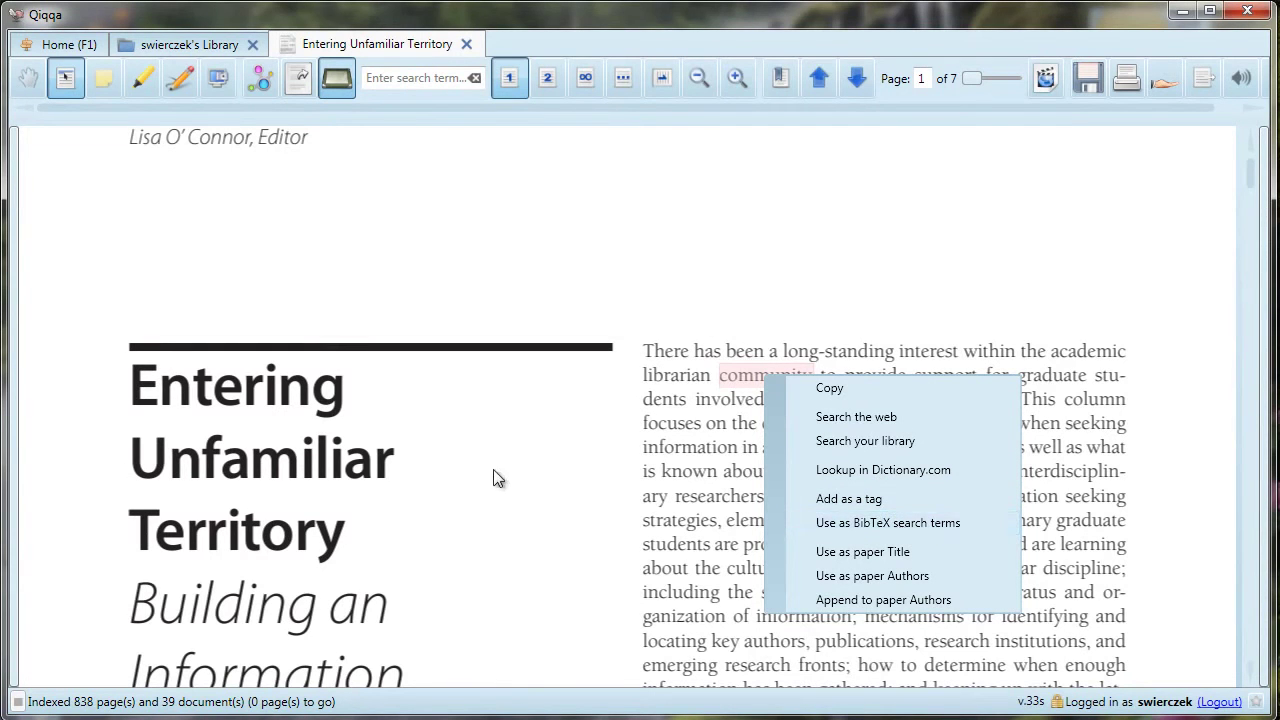
pyautogui.click(933, 604)
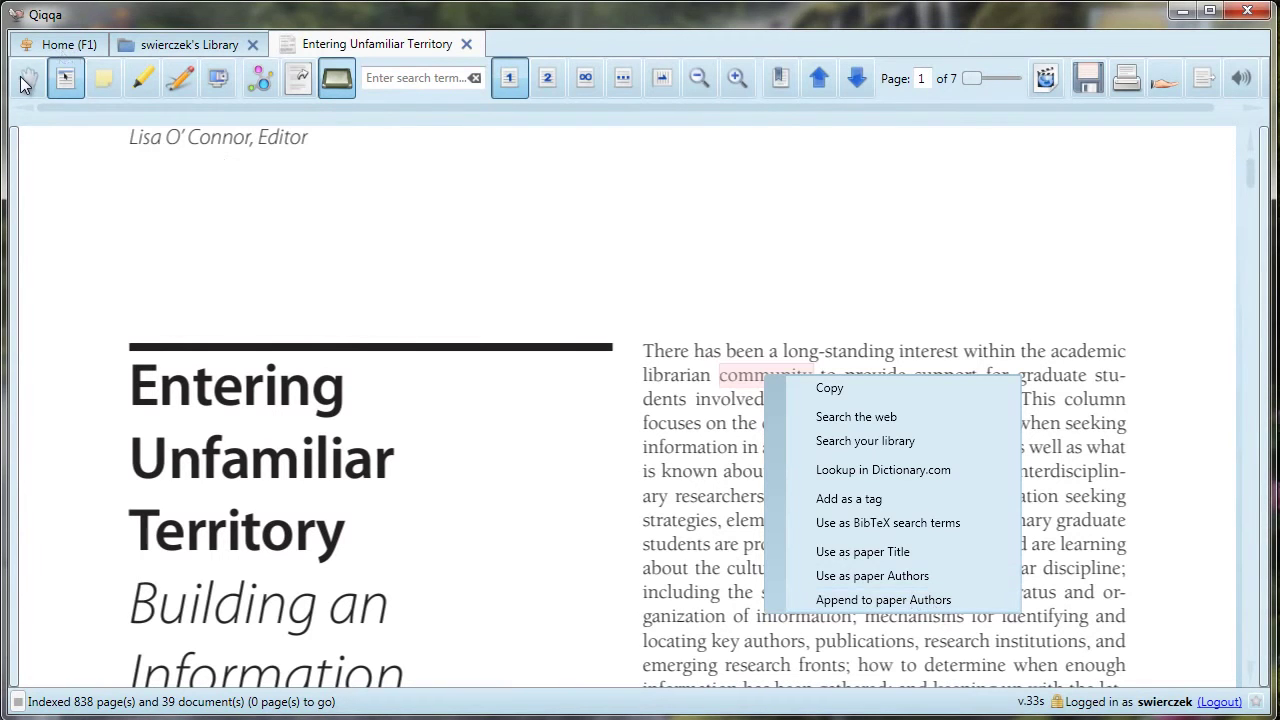
pyautogui.click(27, 80)
# - Draw an annotation box around the "Recent studies of the information needs" paragraph at the end of page 1
pyautogui.scroll(-1, 512, 390)
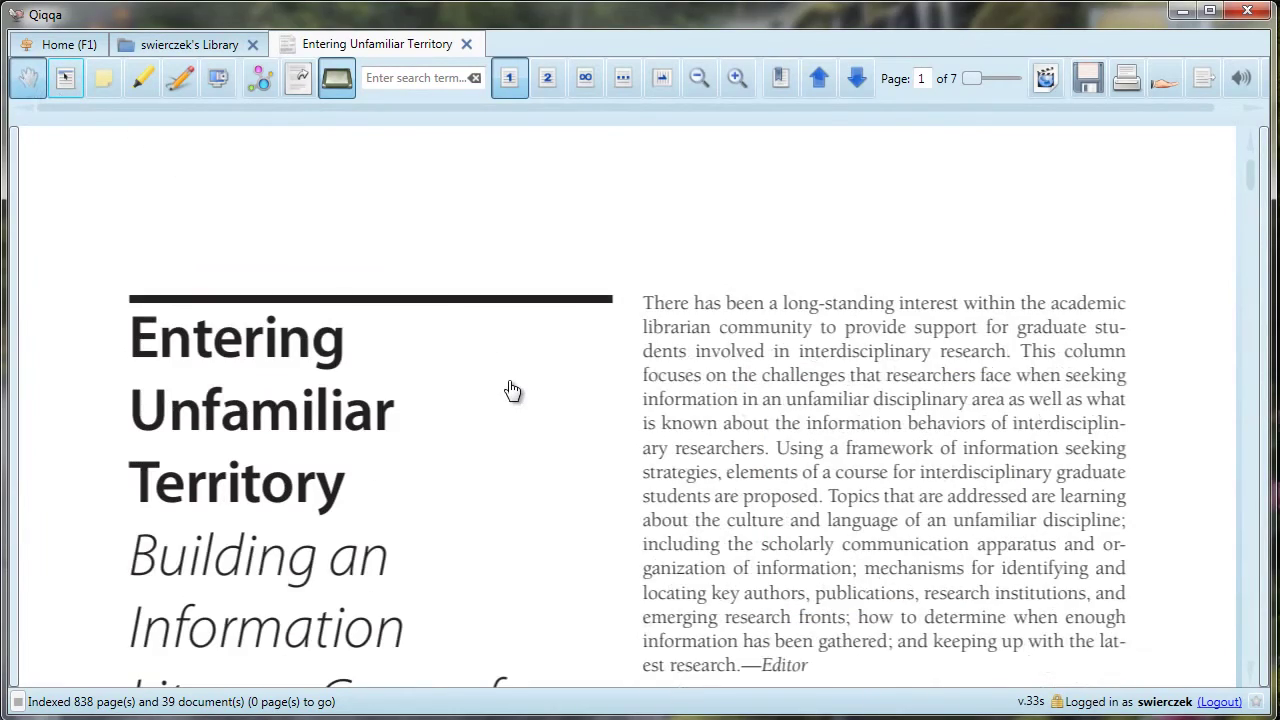
pyautogui.scroll(-10, 512, 390)
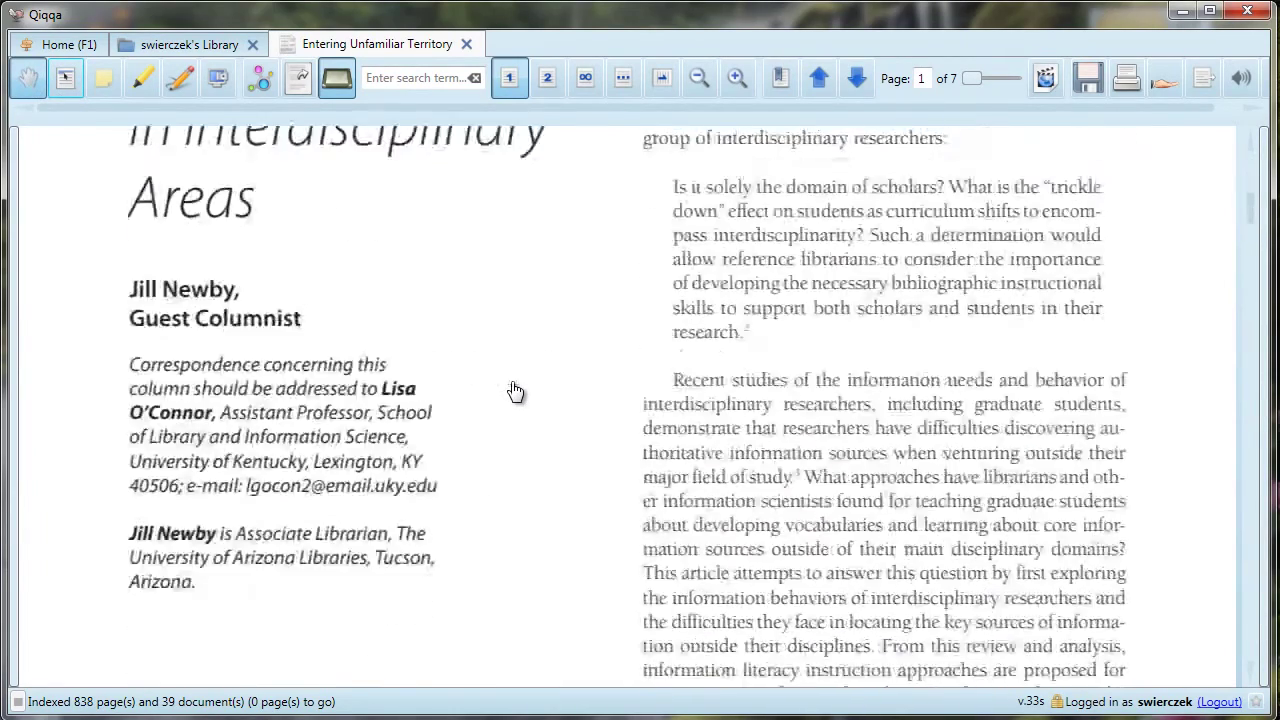
pyautogui.scroll(-4, 515, 390)
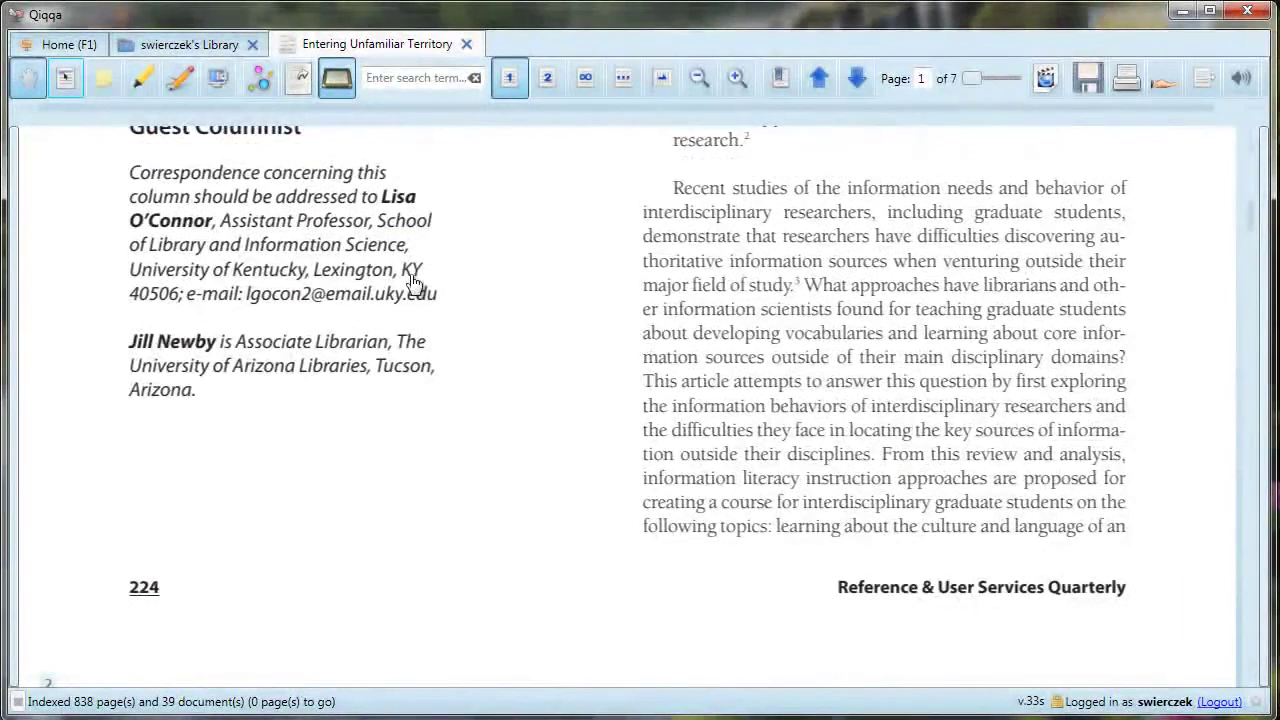
pyautogui.click(102, 78)
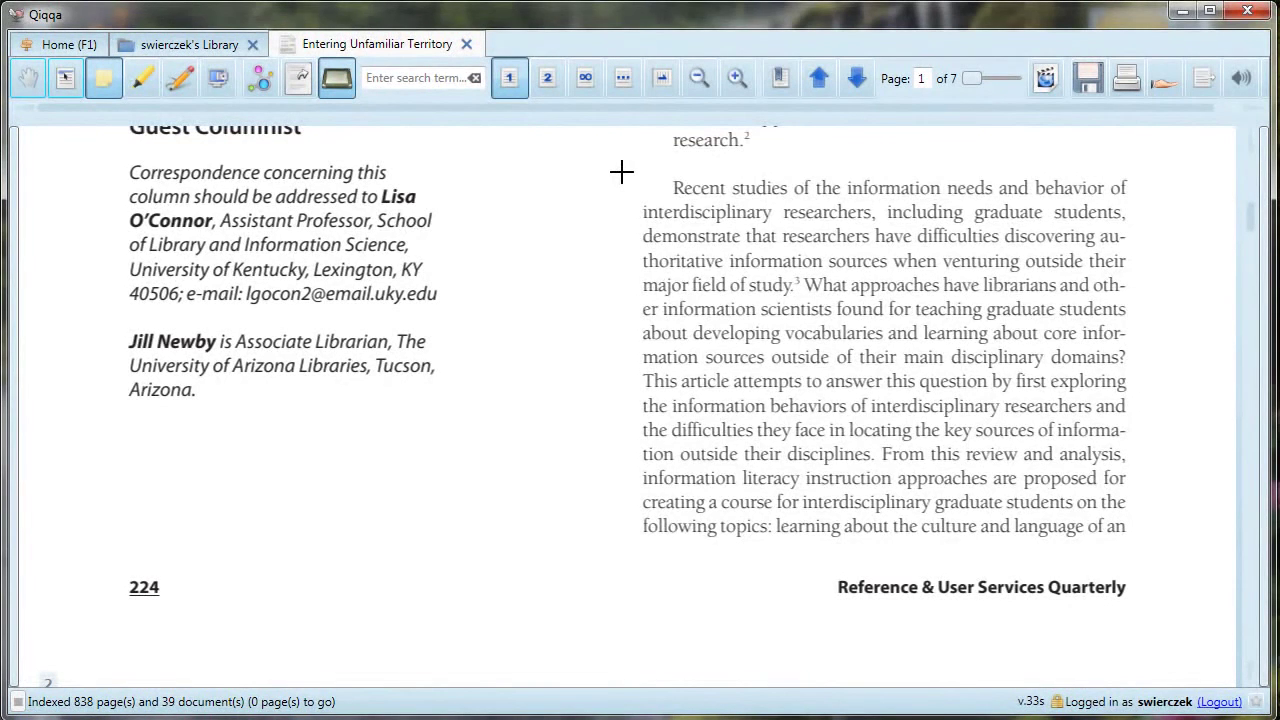
pyautogui.moveTo(622, 172)
pyautogui.mouseDown()
pyautogui.moveTo(634, 363)
pyautogui.moveTo(1010, 540)
pyautogui.moveTo(1151, 546)
pyautogui.mouseUp()
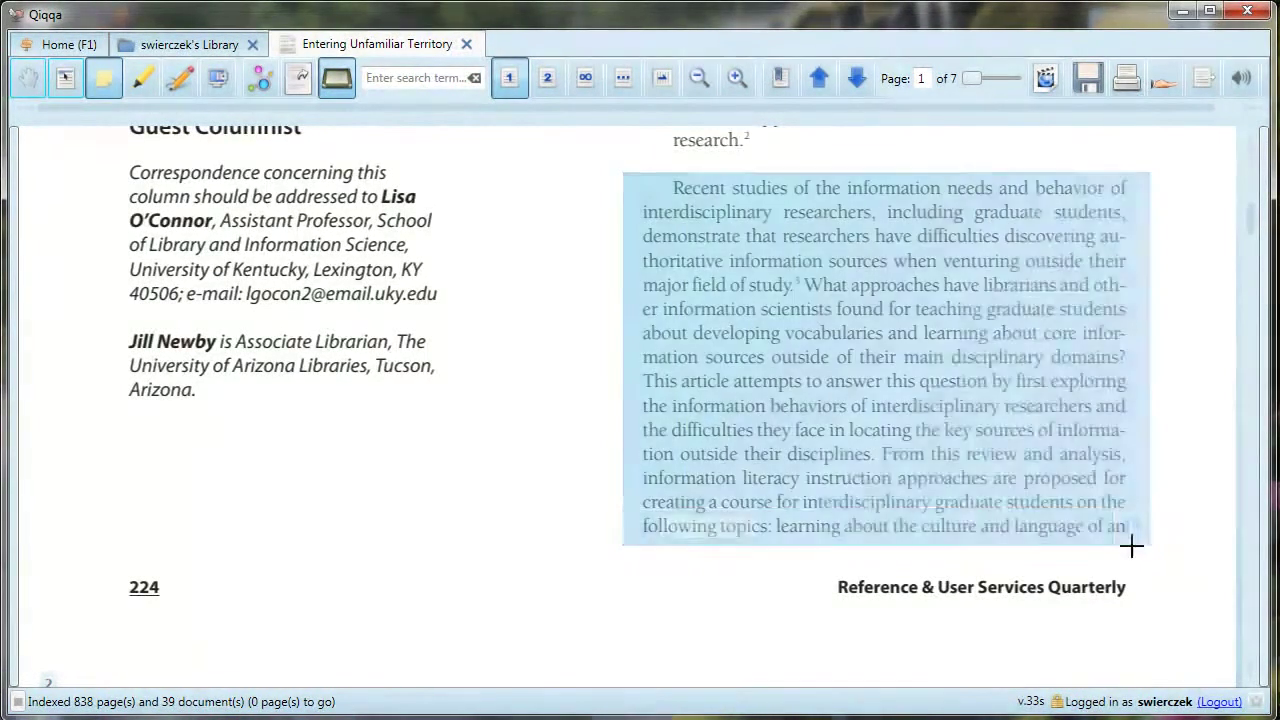
# - Add the tag "tagging" and the comment "this is a statement of the author's thesis" to the new annotation
pyautogui.click(731, 528)
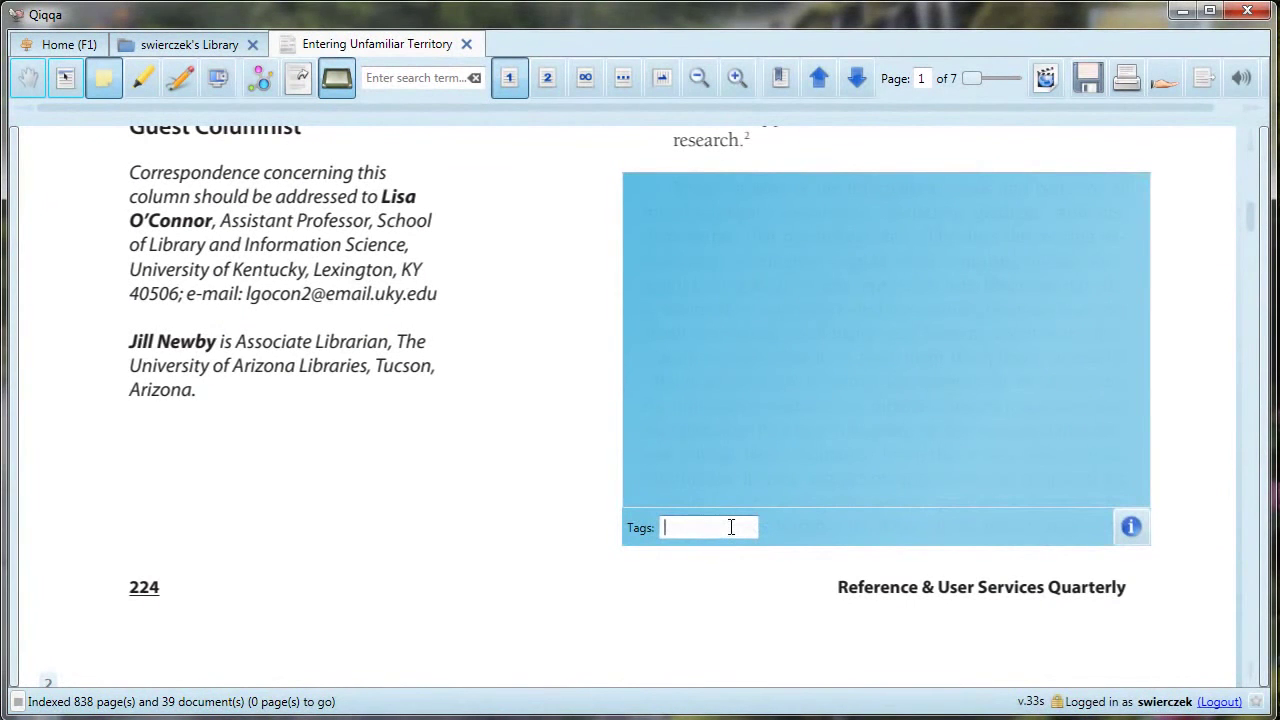
pyautogui.write('tagging')
pyautogui.press('Return')
pyautogui.click(711, 222)
pyautogui.write('this is a')
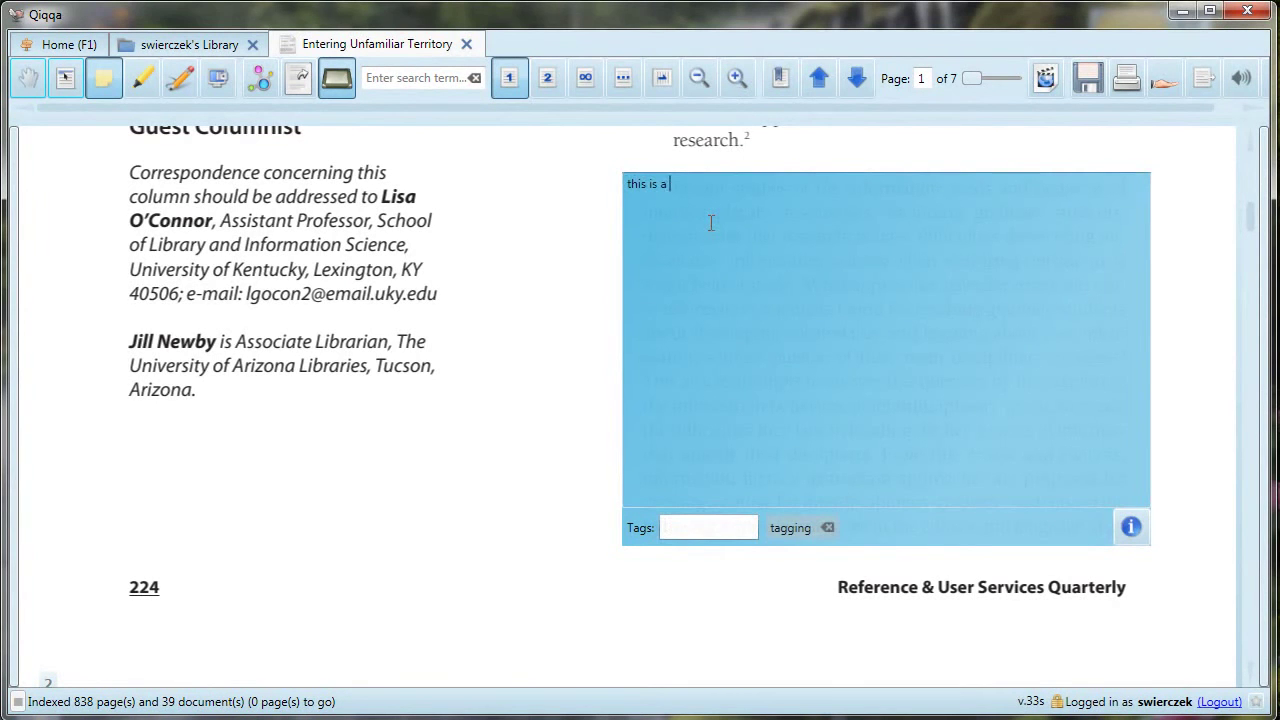
pyautogui.write(" statement of the author's thesis")
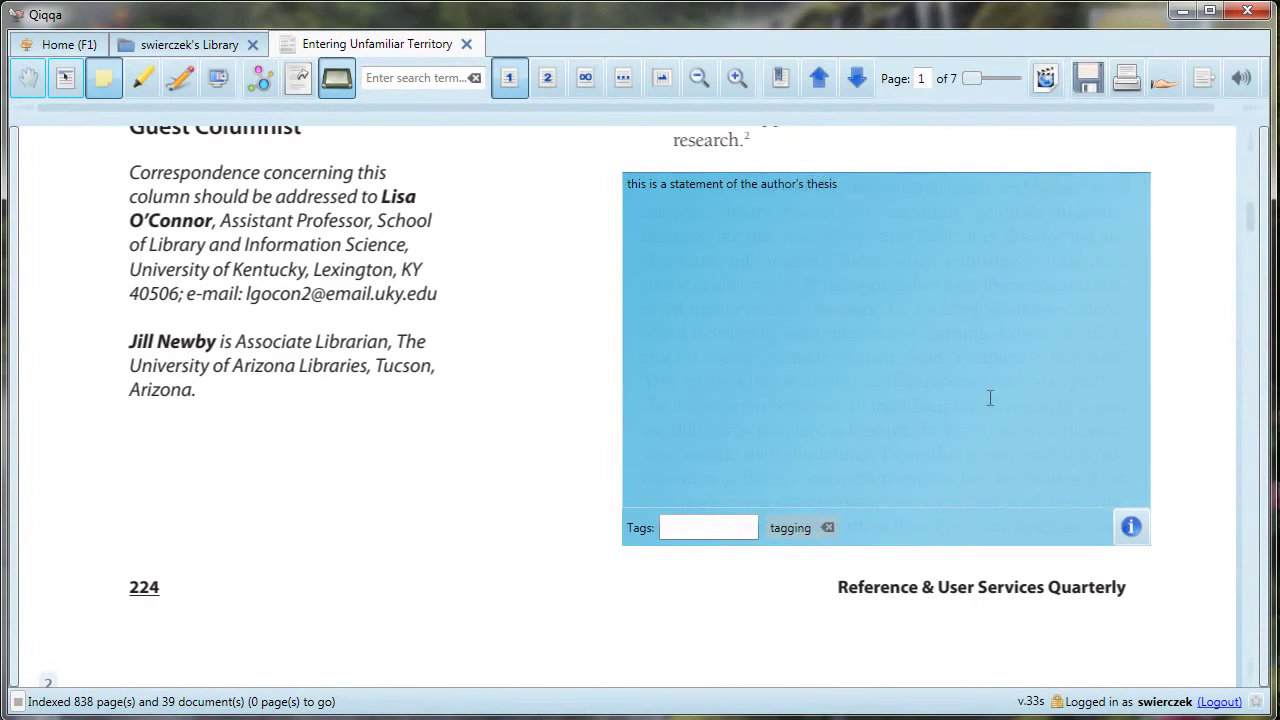
# - Recolor the thesis annotation pink in its properties, go through its tag and rating settings, and return to the hand tool
pyautogui.click(1132, 530)
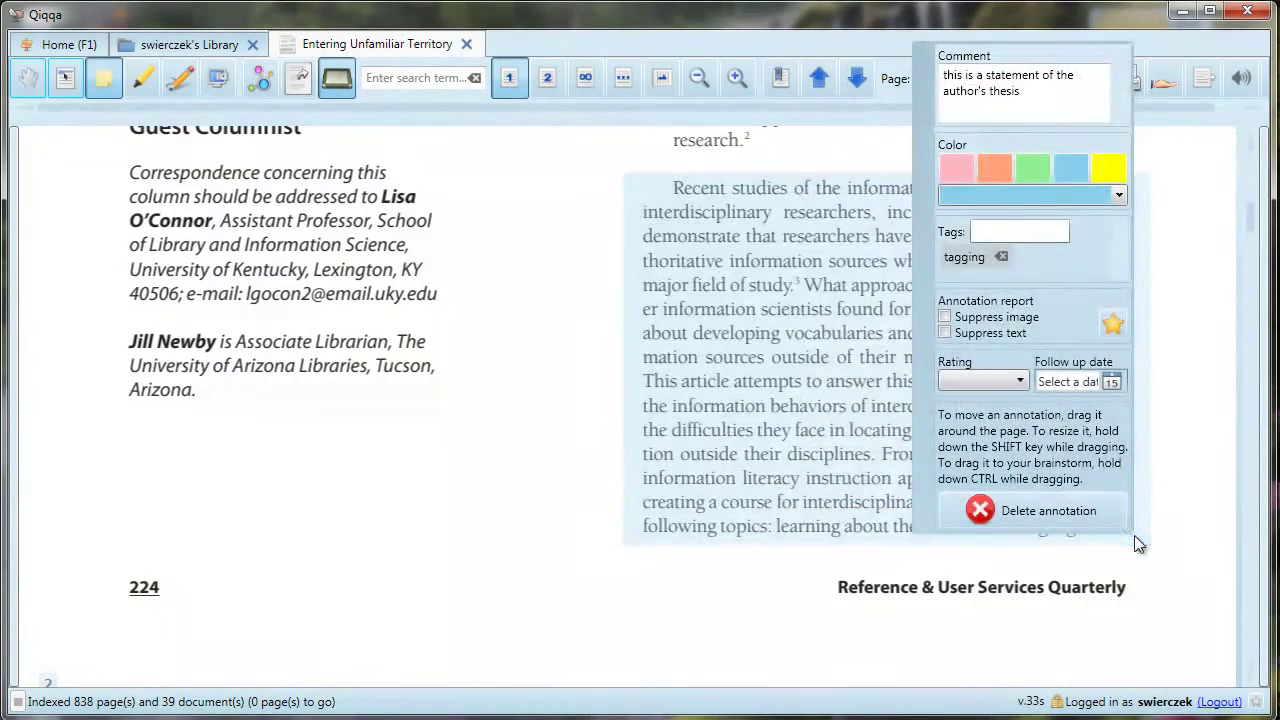
pyautogui.click(957, 172)
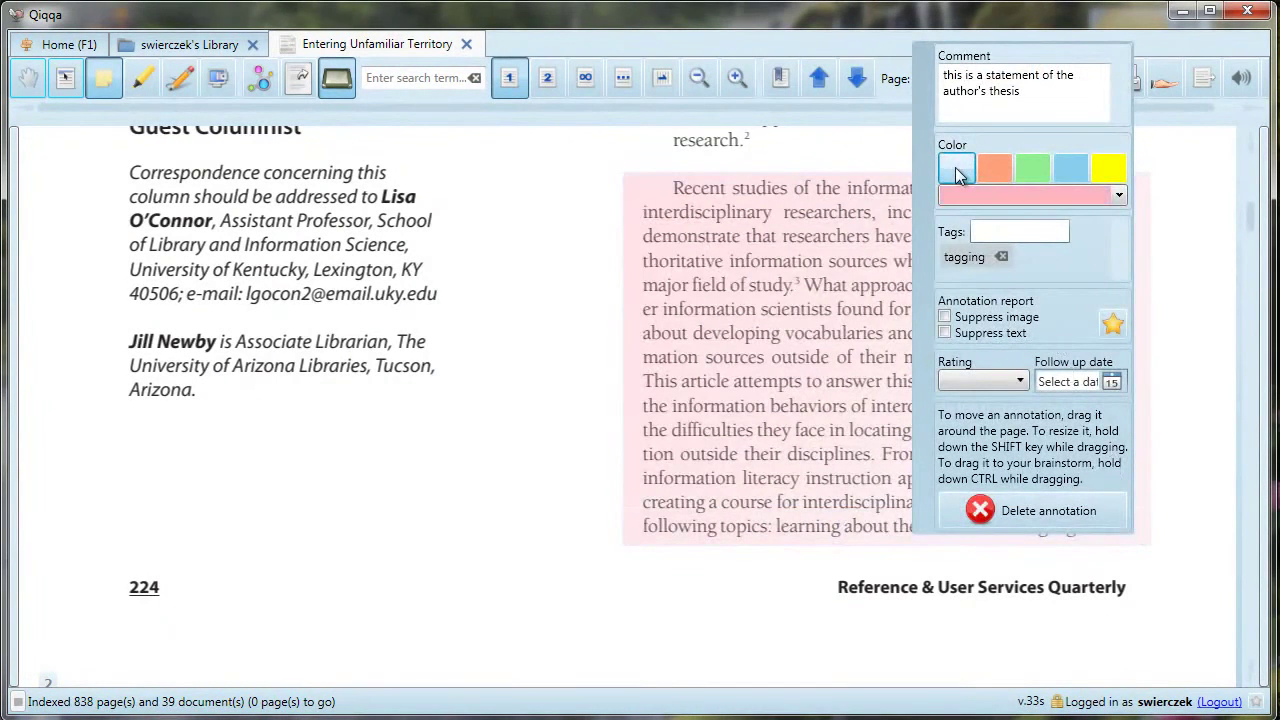
pyautogui.click(1028, 231)
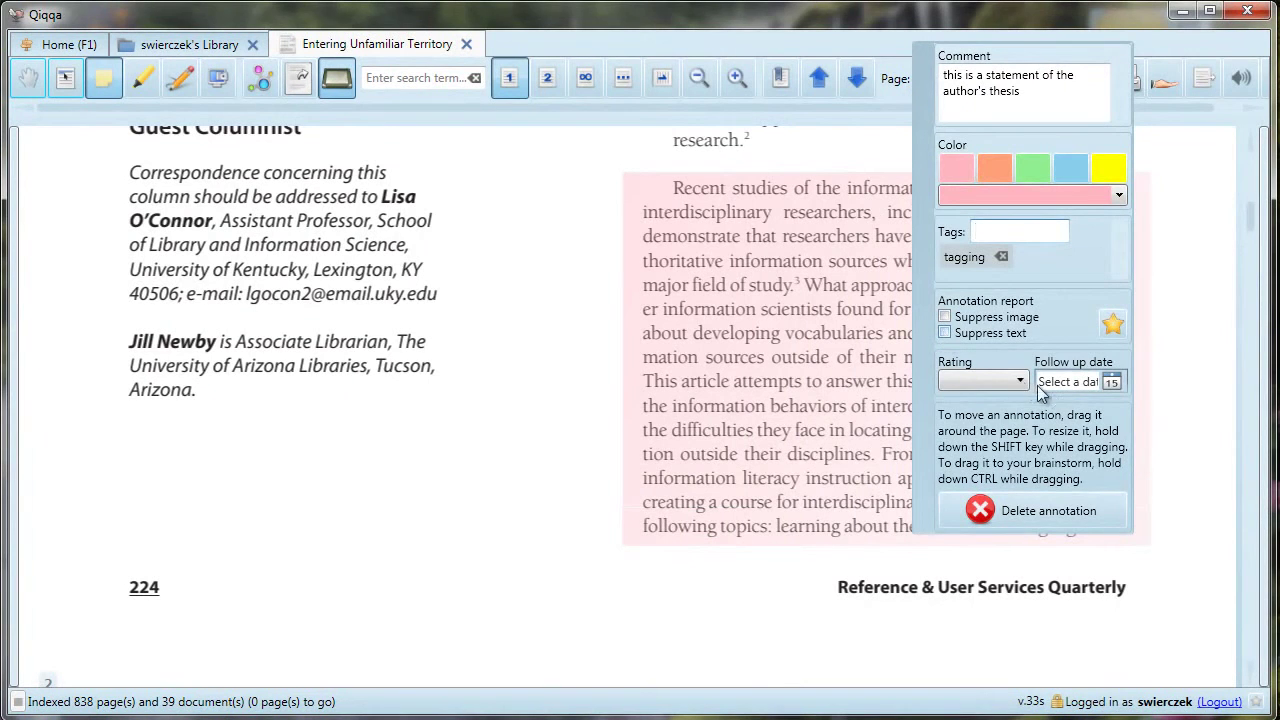
pyautogui.click(1022, 382)
pyautogui.click(1007, 452)
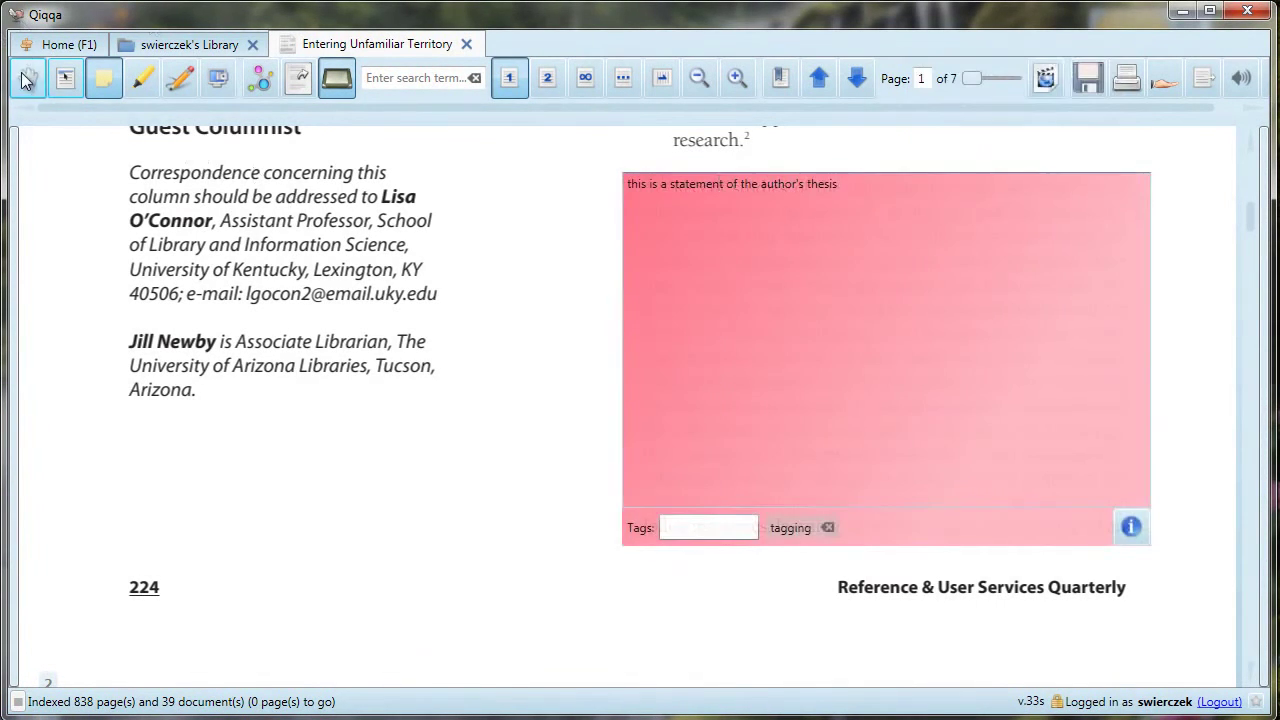
pyautogui.click(27, 80)
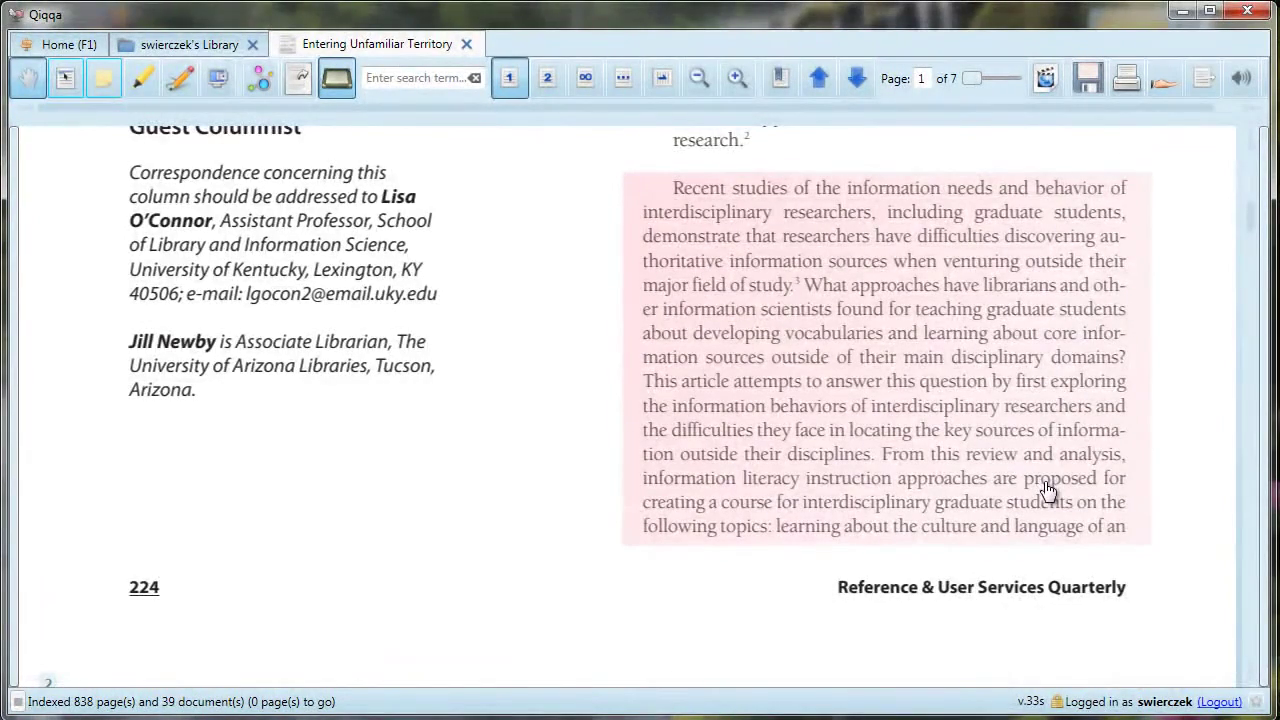
# - Highlight the opening words of the "Challenges of Interdisciplinary Research" section on page 2, up to "interdisciplinary research as"
pyautogui.scroll(-8, 309, 334)
pyautogui.click(141, 82)
pyautogui.moveTo(131, 348); pyautogui.dragTo(572, 350)
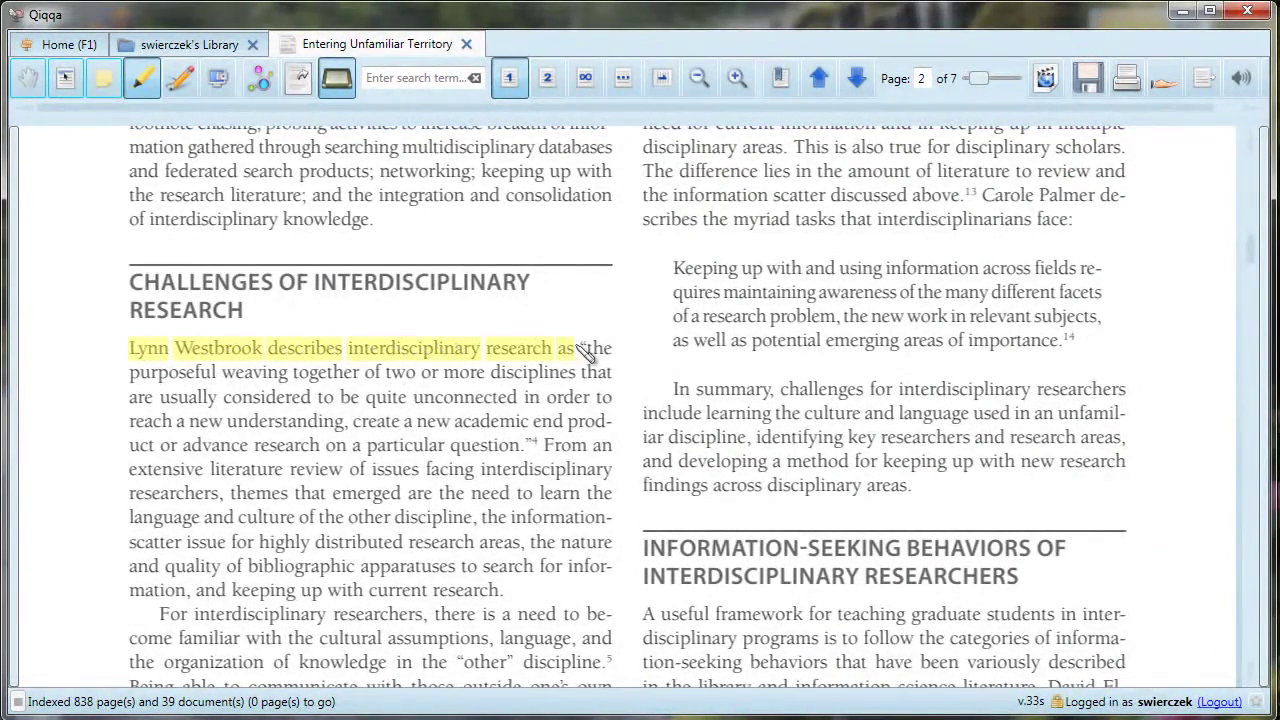
# - Highlight the word "academic" in the same paragraph, clear that highlight, and return to the hand tool
pyautogui.moveTo(454, 422); pyautogui.dragTo(528, 422)
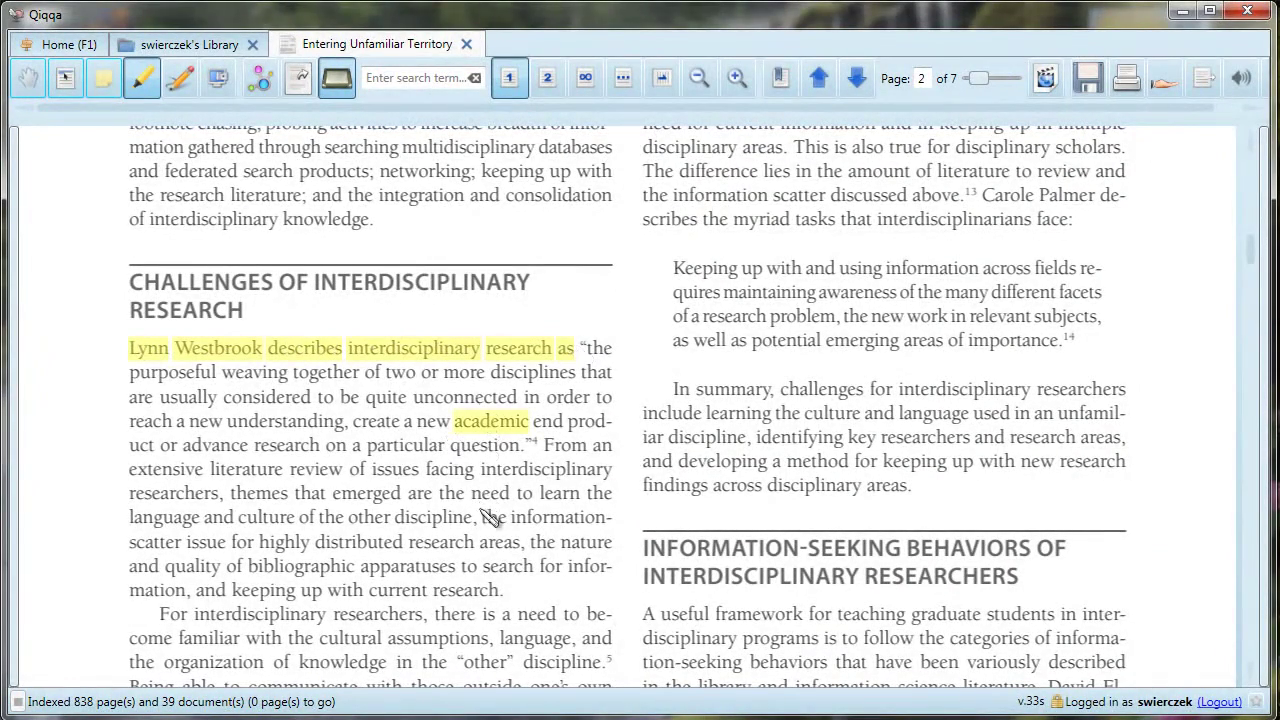
pyautogui.click(510, 422)
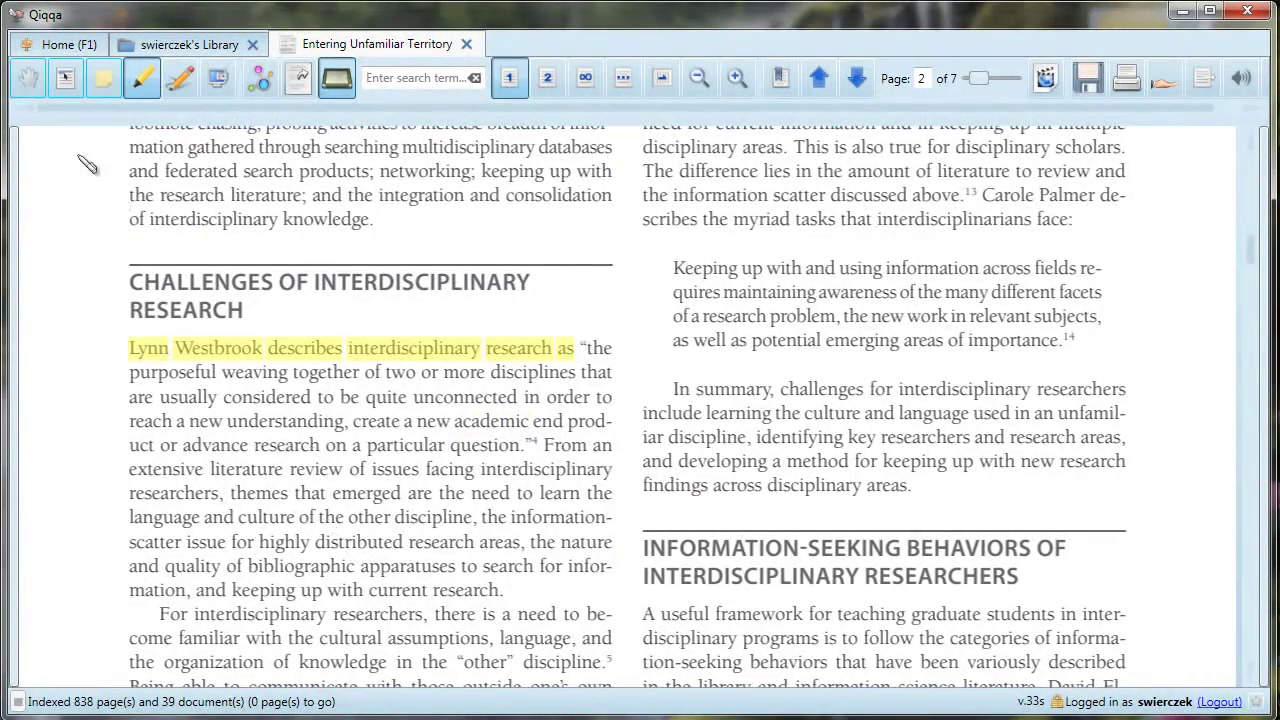
pyautogui.click(23, 86)
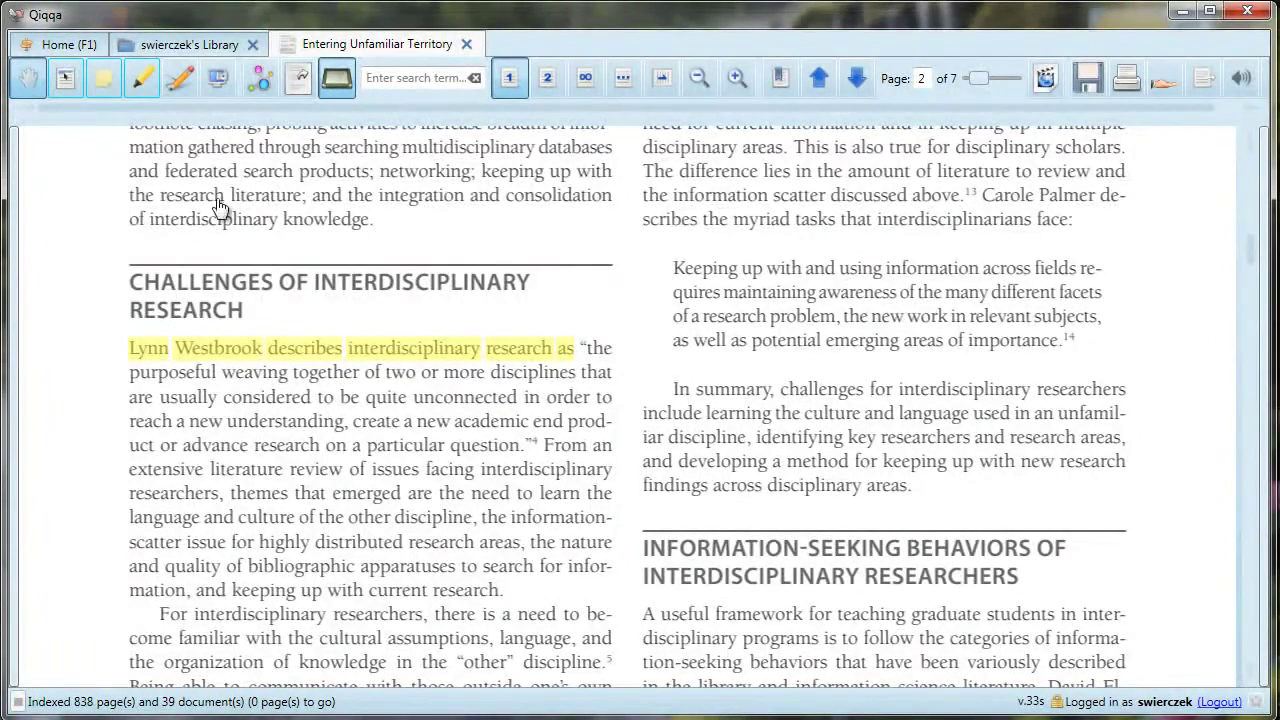
# - Scribble a small freehand ink mark in the margin beside "For interdisciplinary researchers" on page 2, and return to the hand tool
pyautogui.scroll(-5, 362, 425)
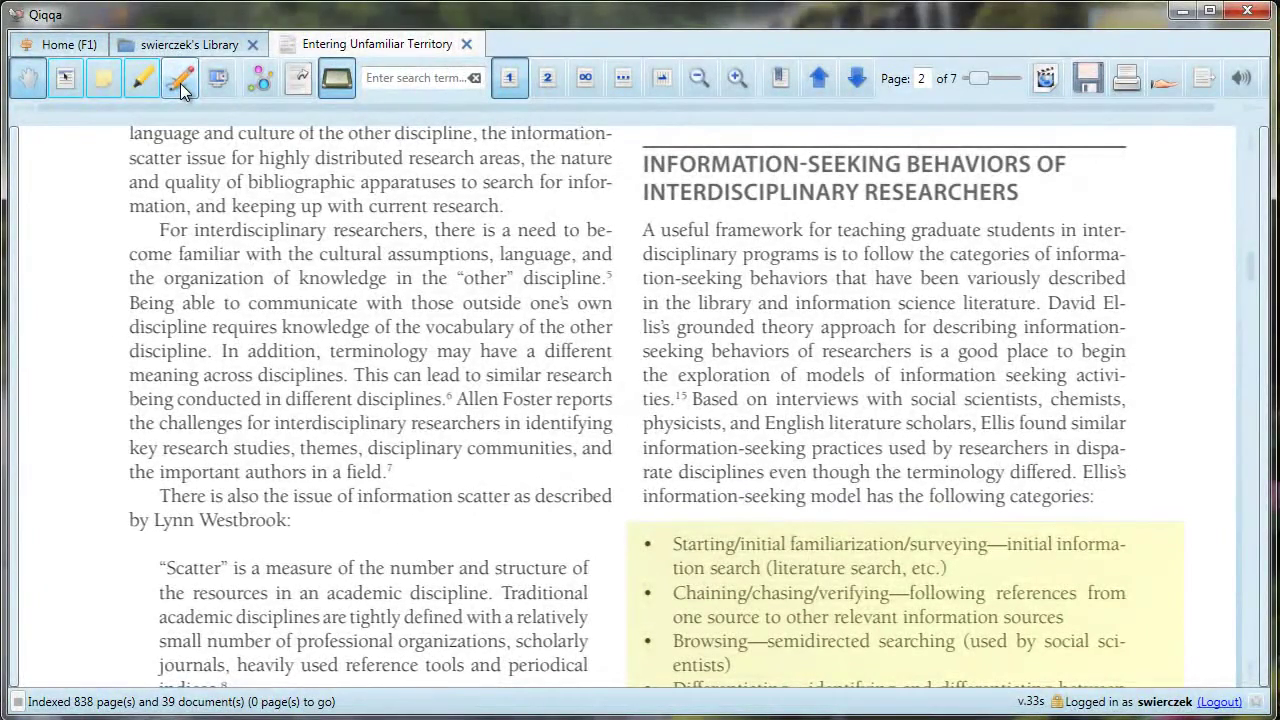
pyautogui.click(181, 88)
pyautogui.moveTo(42, 266)
pyautogui.mouseDown()
pyautogui.moveTo(34, 284)
pyautogui.moveTo(44, 268)
pyautogui.moveTo(66, 286)
pyautogui.moveTo(72, 268)
pyautogui.moveTo(80, 286)
pyautogui.mouseUp()
pyautogui.click(36, 83)
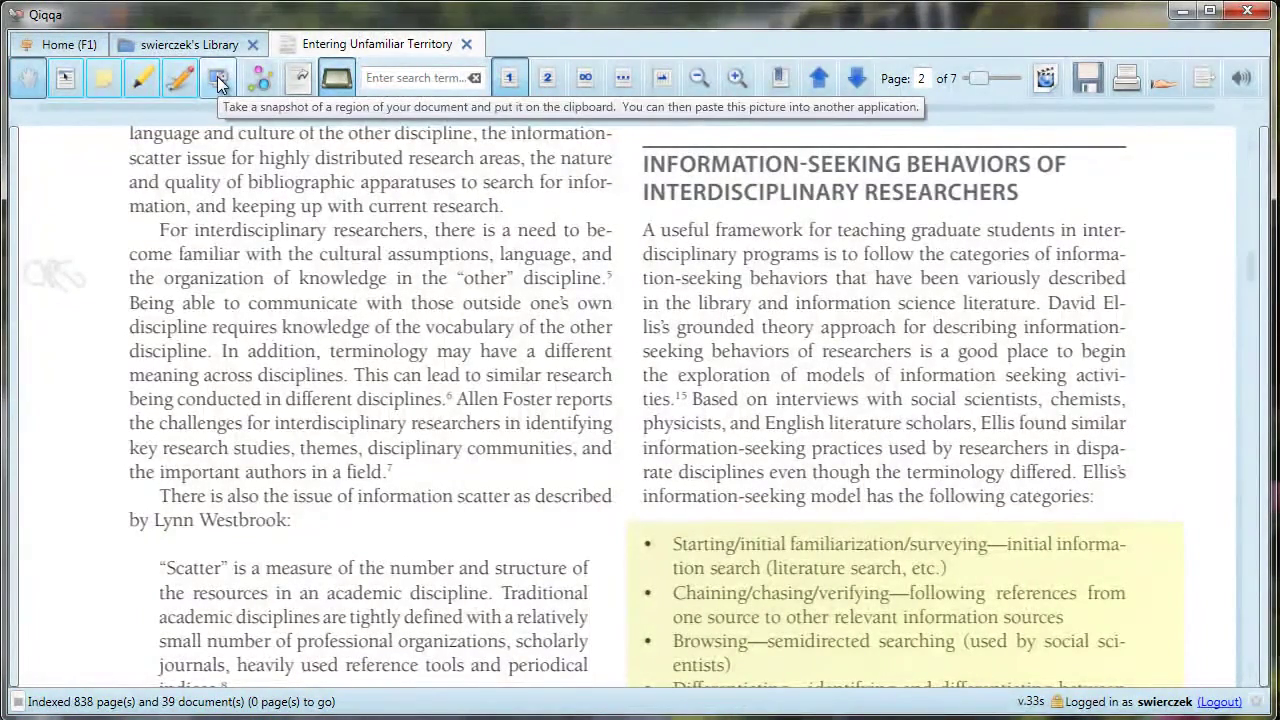
# - Copy a snapshot of the highlighted Opening, Orientation and Consolidation list on page 3, and search the library for documents citing the article
pyautogui.scroll(-3, 450, 270)
pyautogui.scroll(-8, 450, 270)
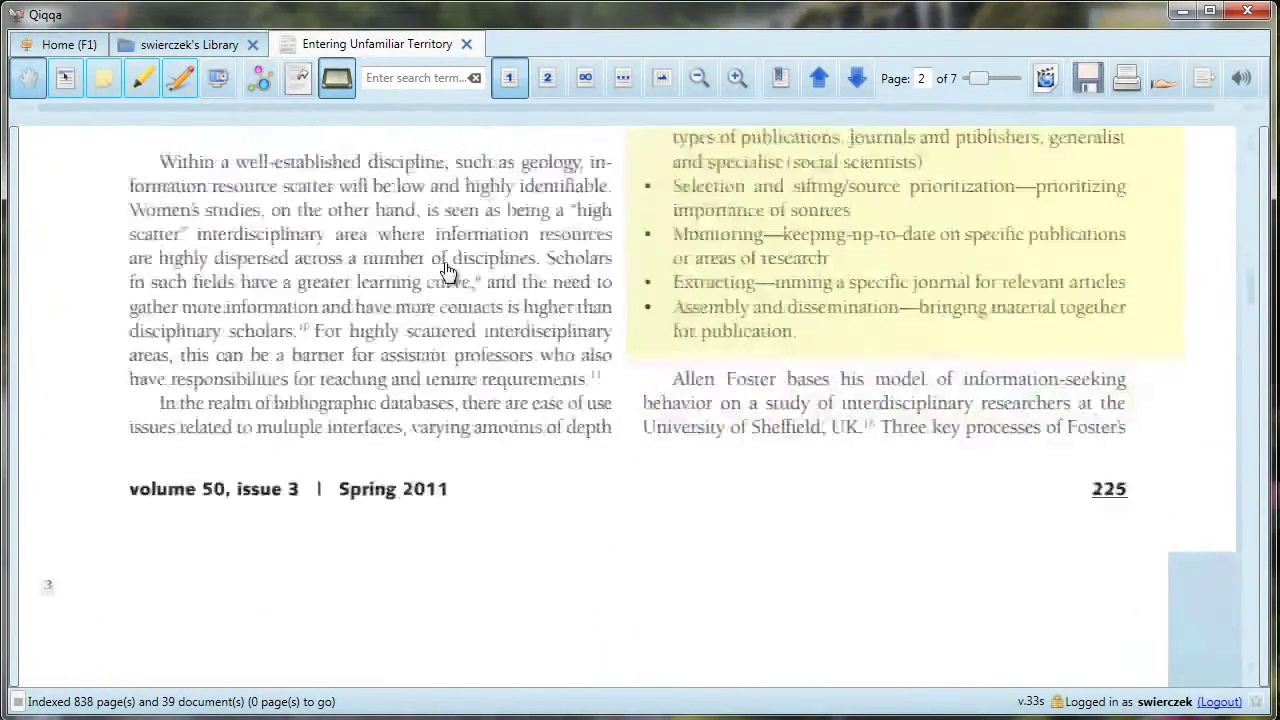
pyautogui.scroll(1, 446, 275)
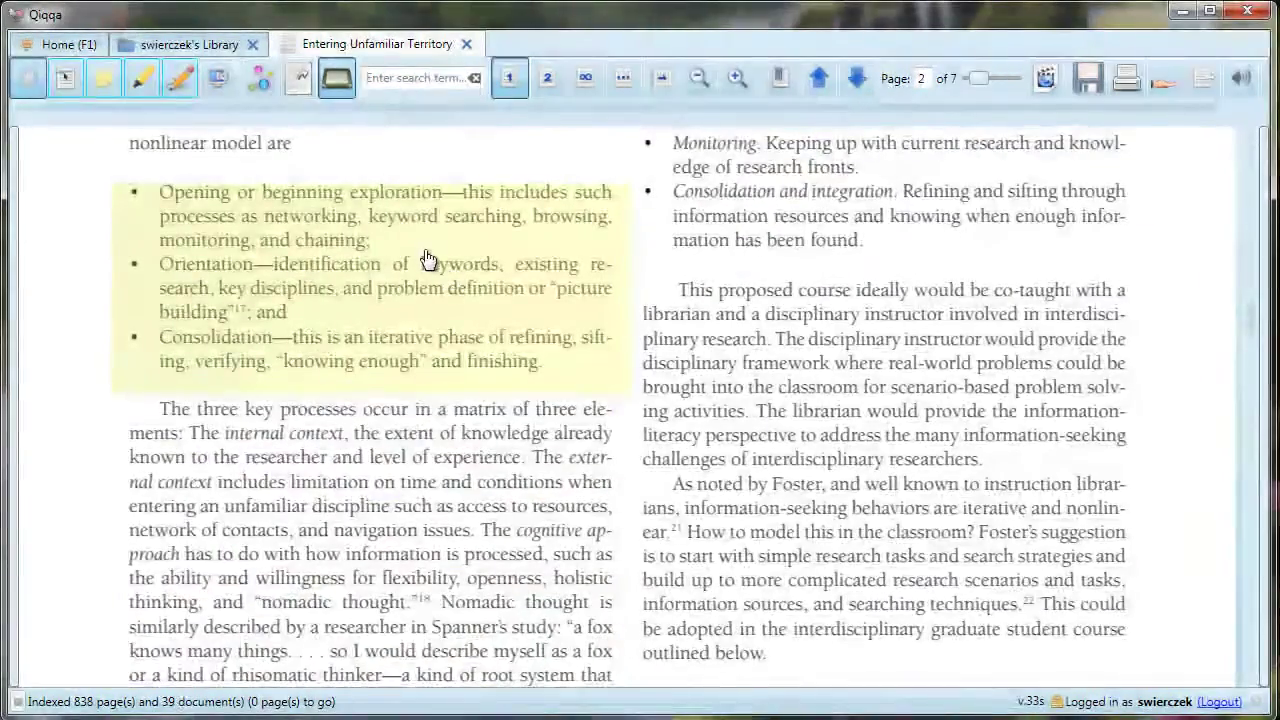
pyautogui.click(214, 77)
pyautogui.moveTo(114, 178); pyautogui.dragTo(629, 377)
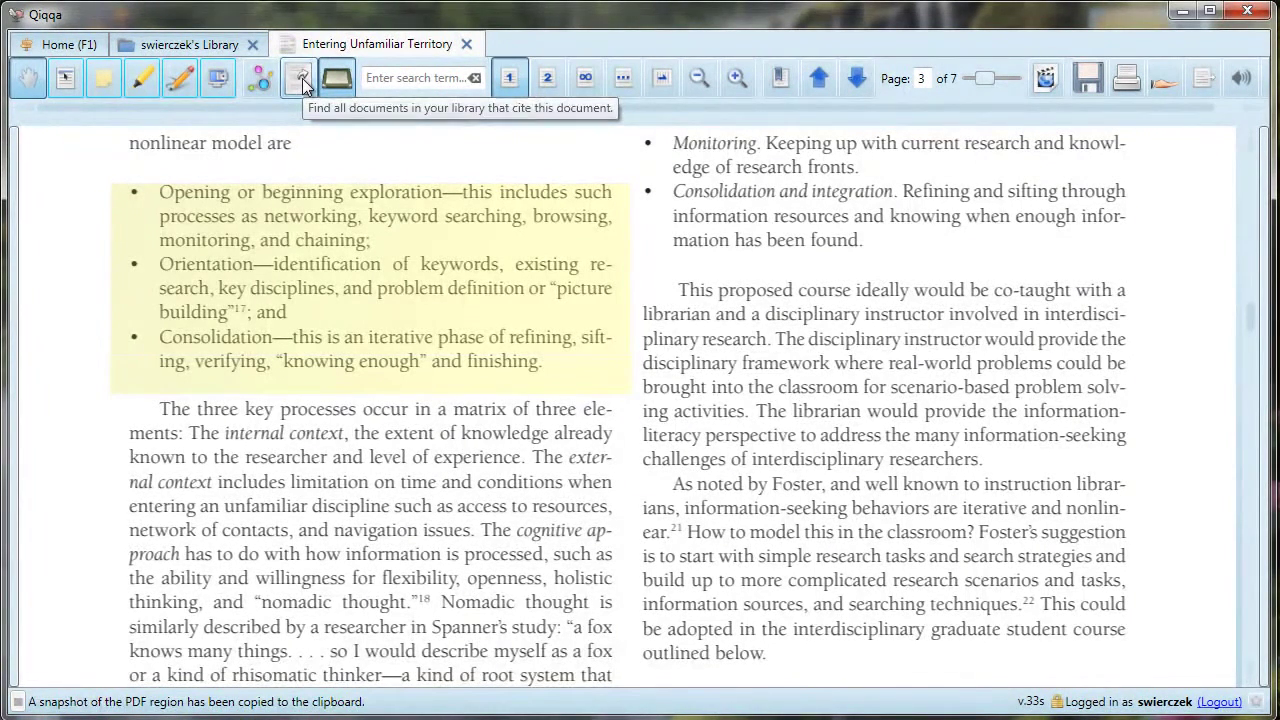
pyautogui.click(300, 79)
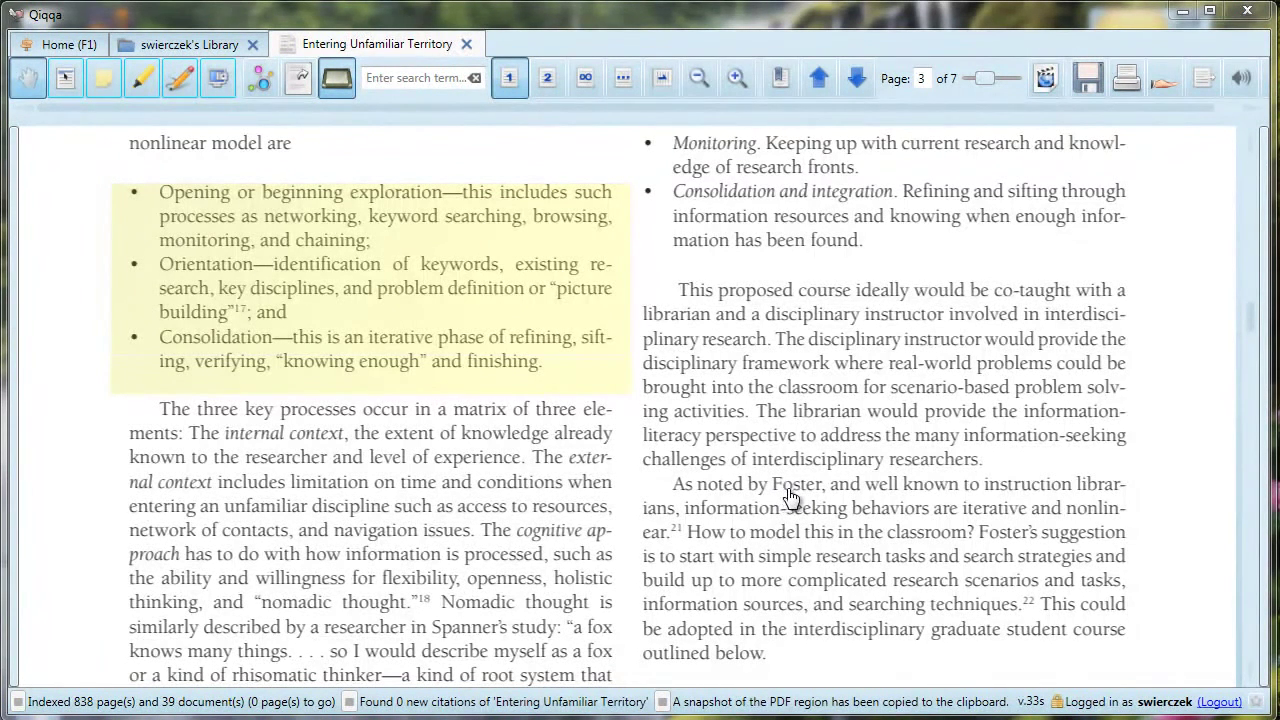
# - View the article two pages at a time, show all its pages at once, and enlarge the view to pages 1 and 2
pyautogui.click(552, 85)
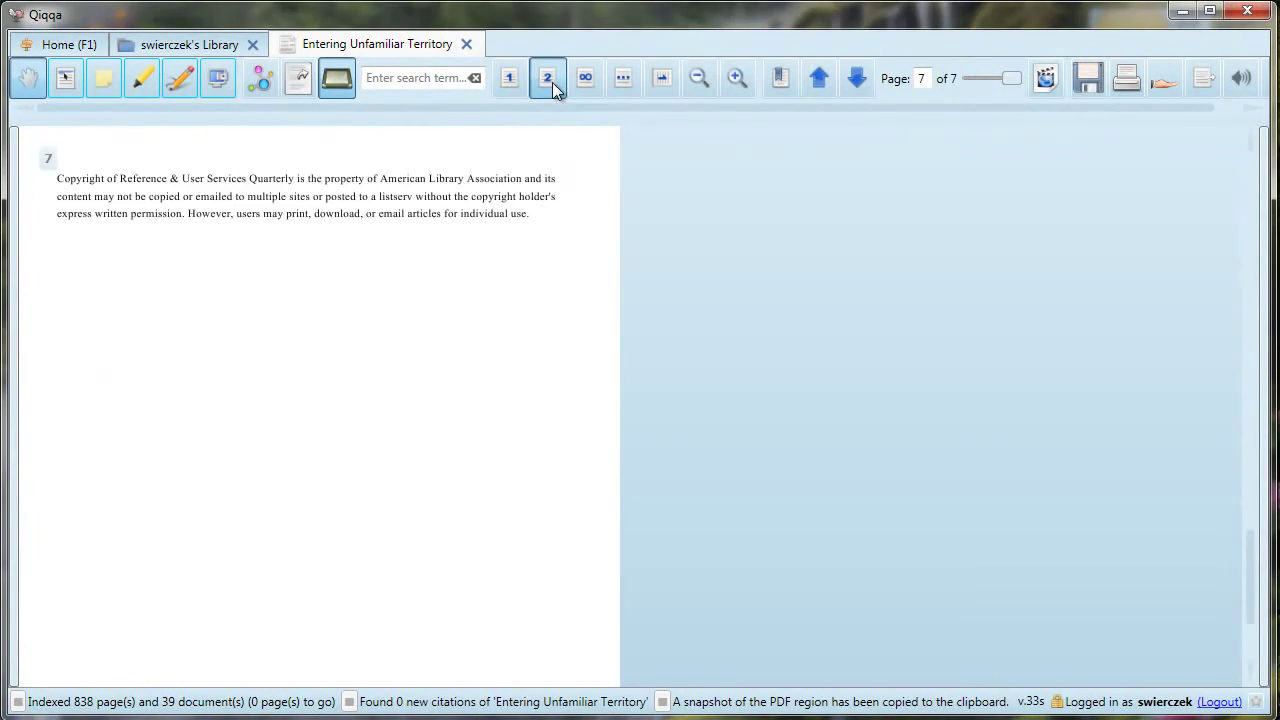
pyautogui.scroll(5, 545, 385)
pyautogui.scroll(15, 545, 385)
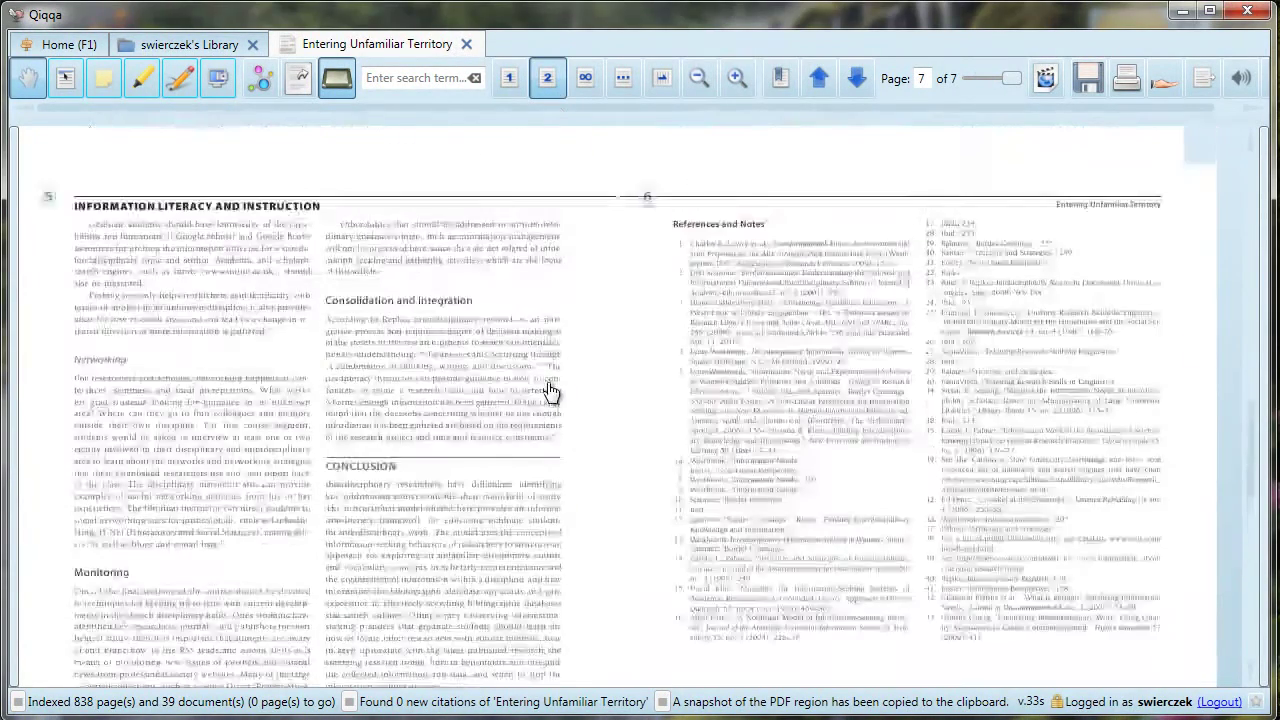
pyautogui.click(588, 86)
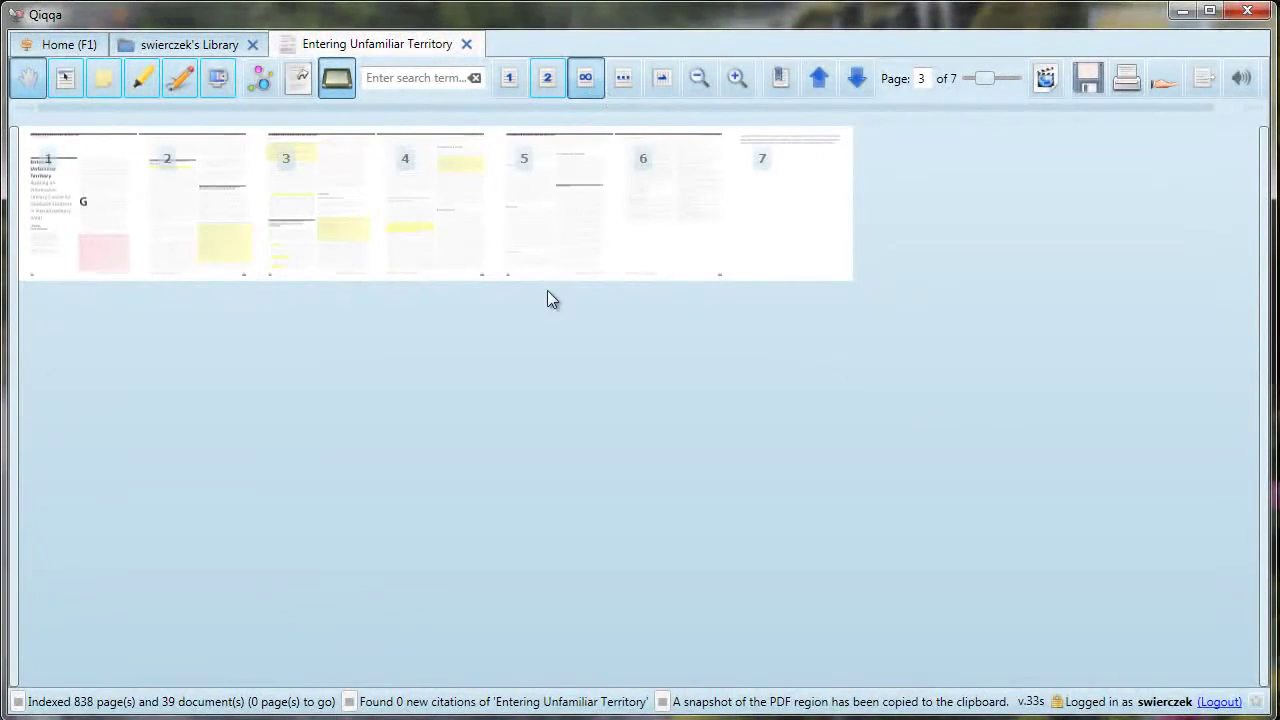
pyautogui.click(238, 251)
pyautogui.doubleClick(238, 251)
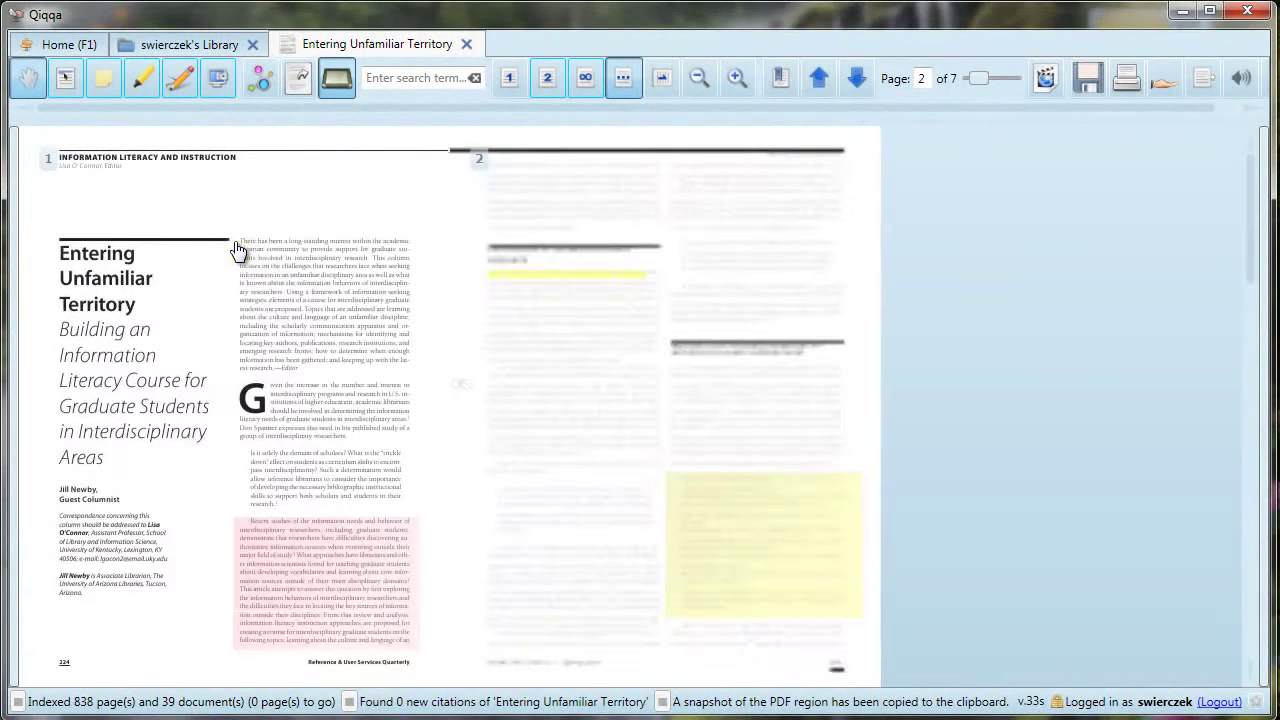
# - Rotate page 2 in quarter turns through a full circle back to upright
pyautogui.click(660, 85)
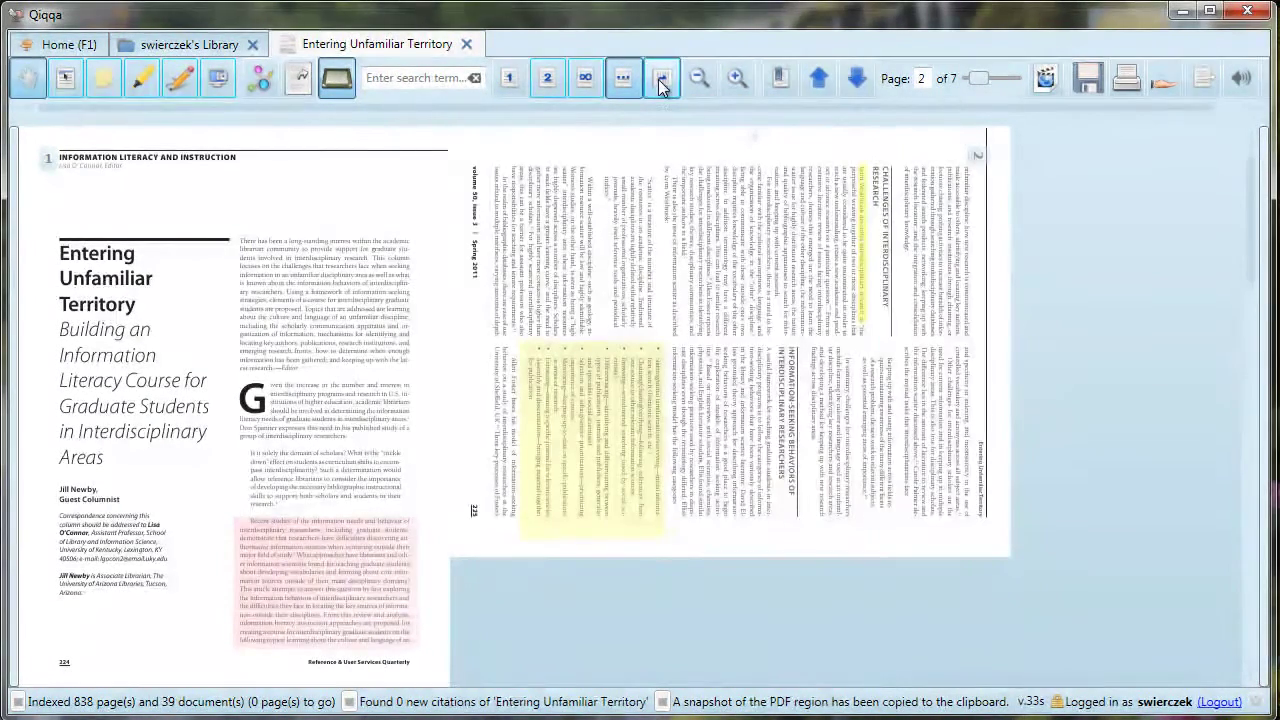
pyautogui.click(660, 86)
pyautogui.click(660, 86)
pyautogui.click(660, 86)
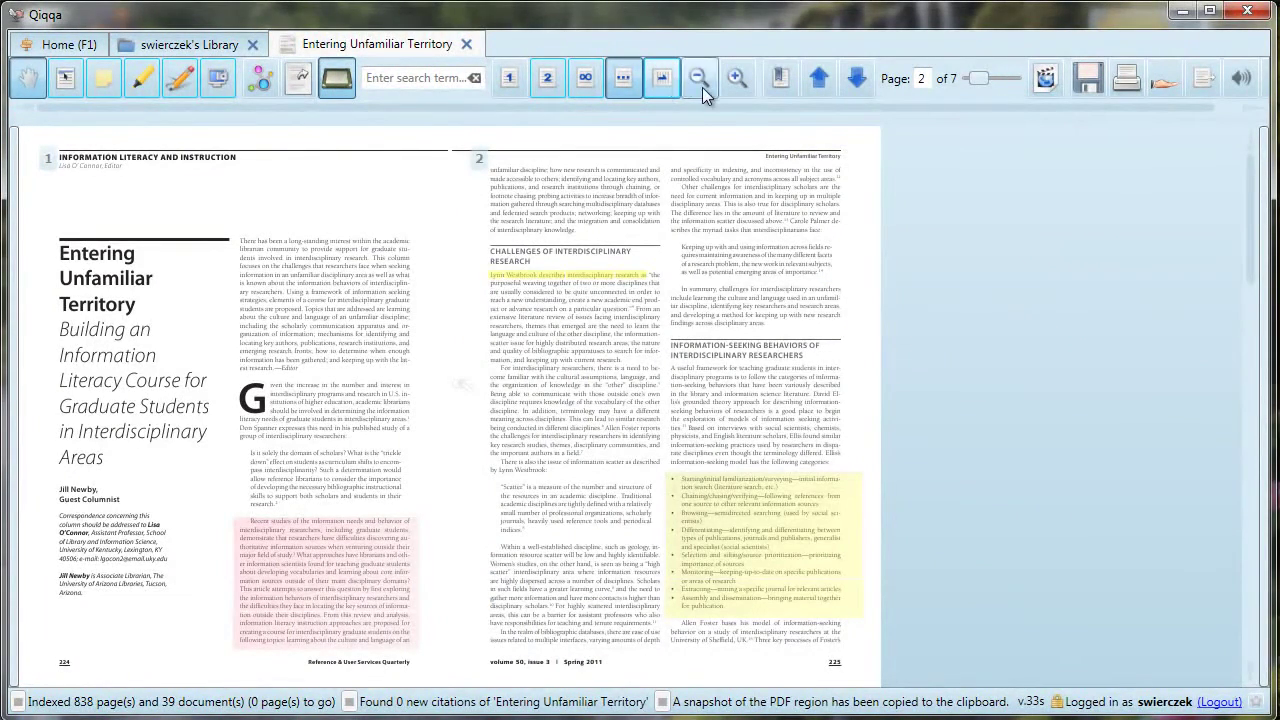
# - Zoom the article out one level and back in two levels
pyautogui.click(702, 87)
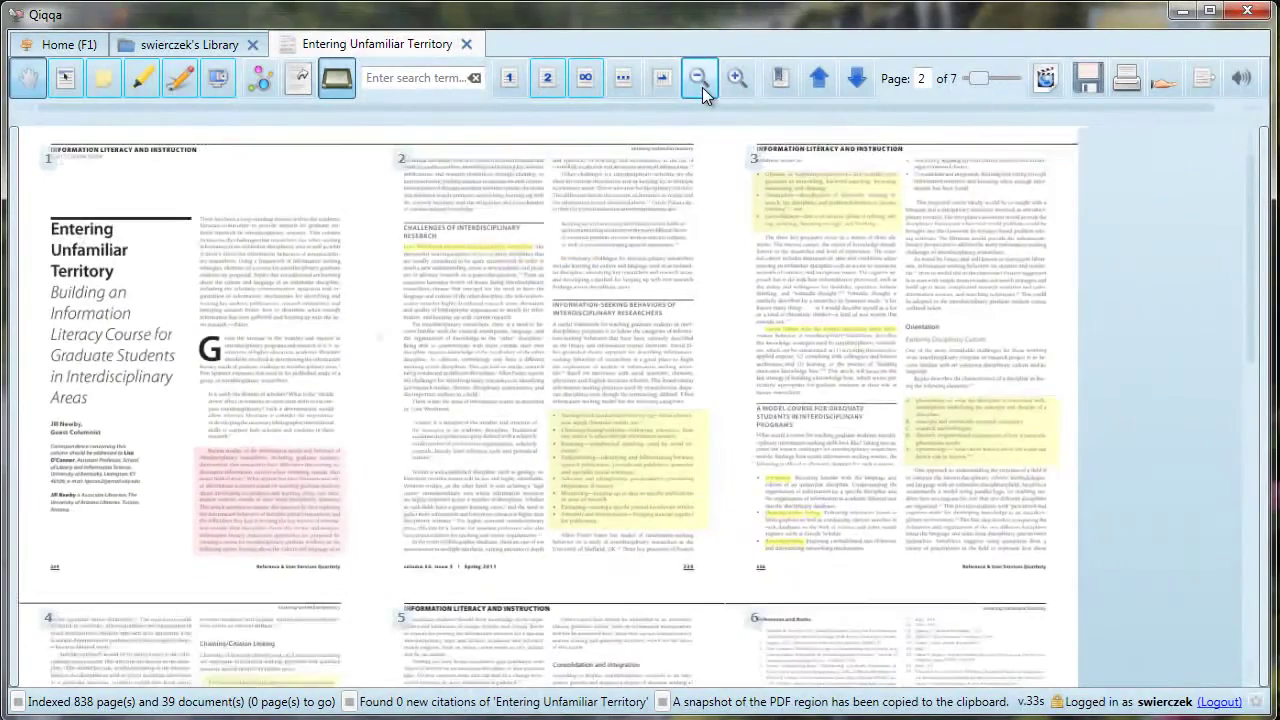
pyautogui.click(736, 78)
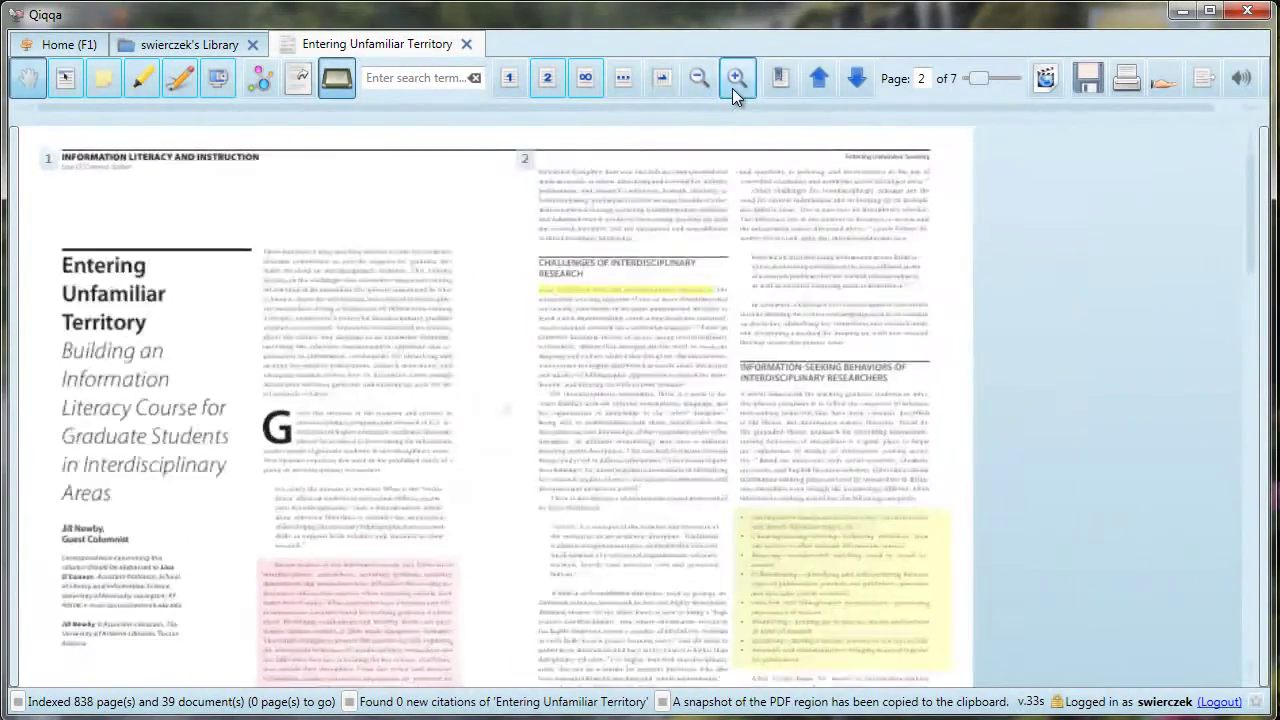
pyautogui.click(736, 80)
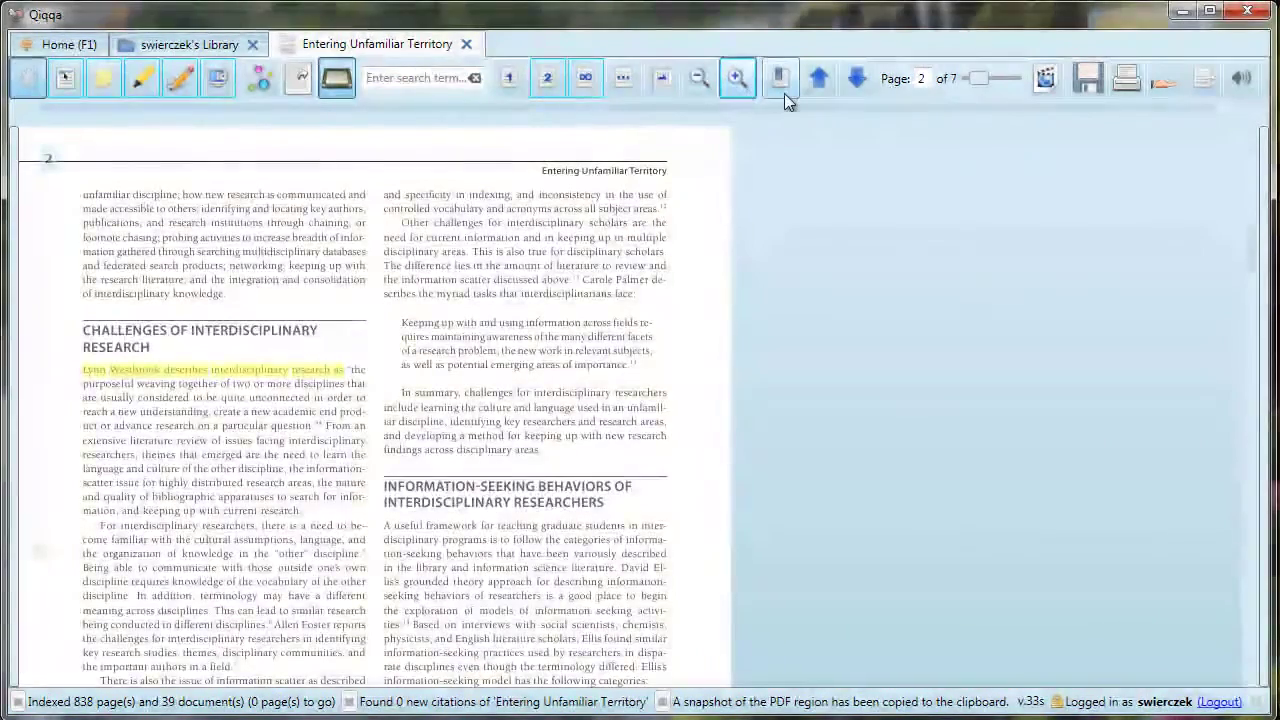
# - Jump to the article's Conclusion section from the bookmarks and sections list, and look through its text
pyautogui.click(781, 82)
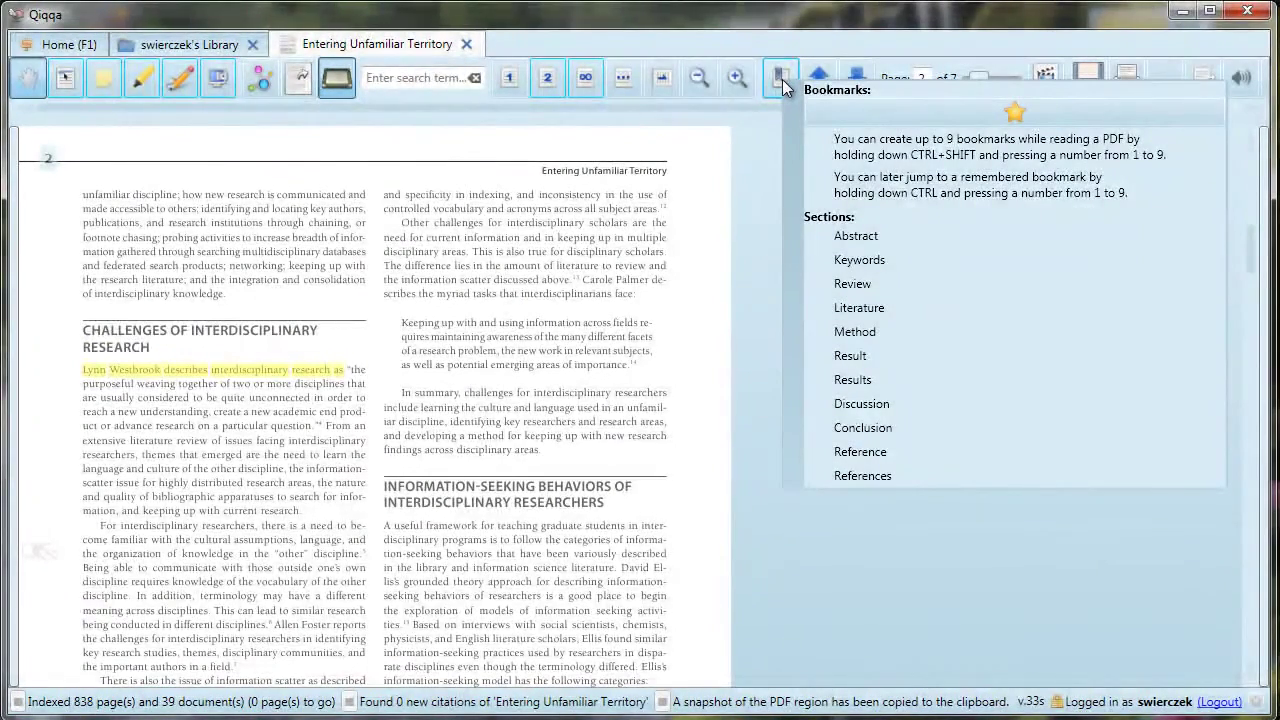
pyautogui.click(880, 428)
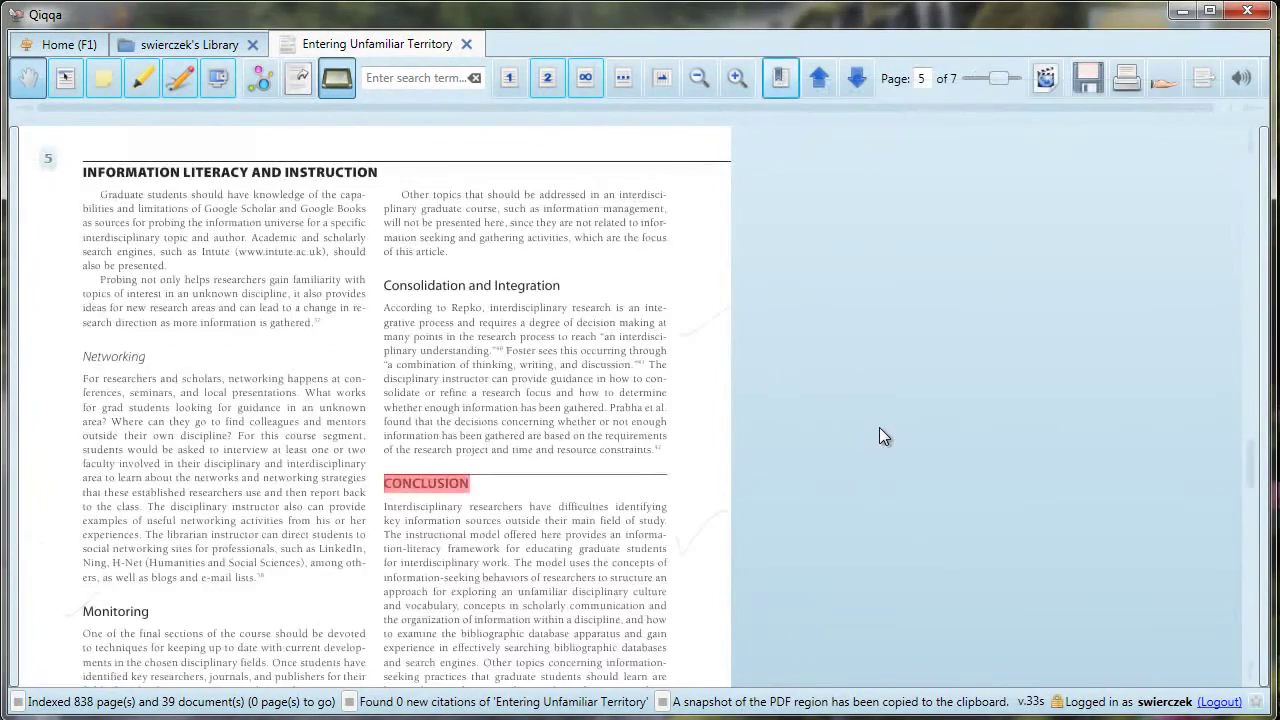
pyautogui.scroll(-5, 543, 494)
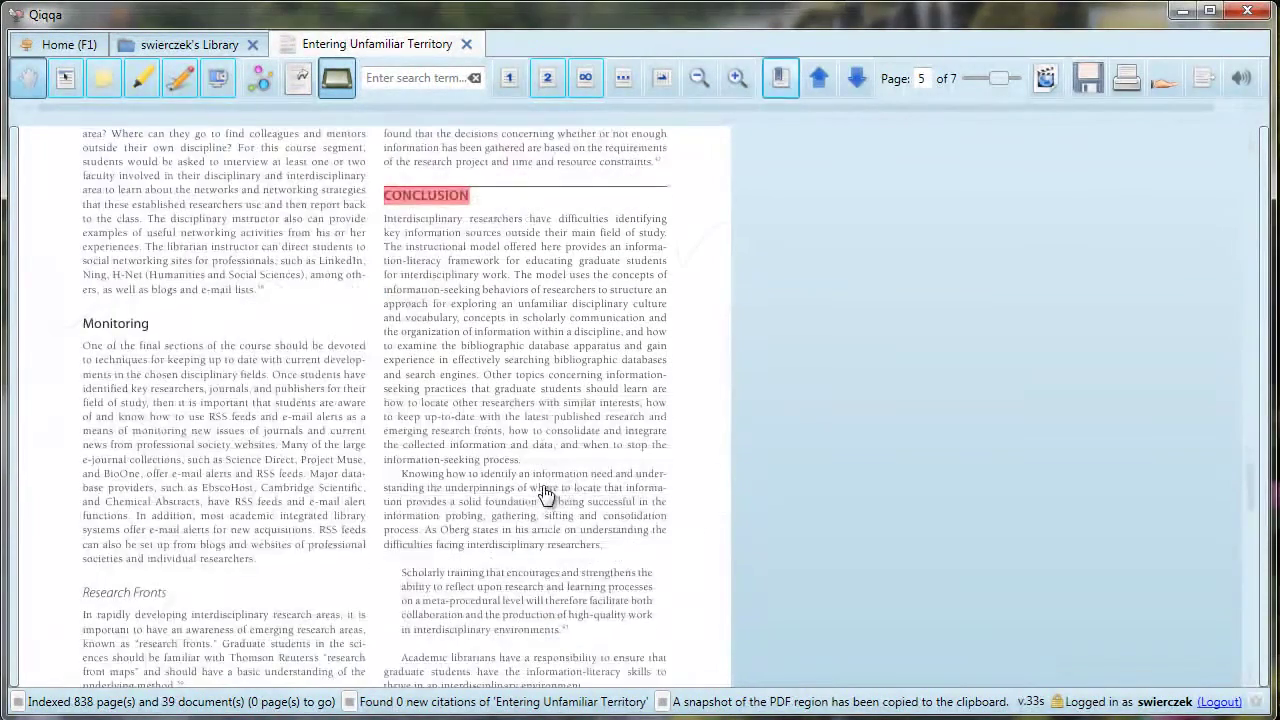
# - Hide the bookmarks list and move through the article's pages, back to page 3 and forward to page 4
pyautogui.click(785, 75)
pyautogui.click(820, 90)
pyautogui.click(820, 90)
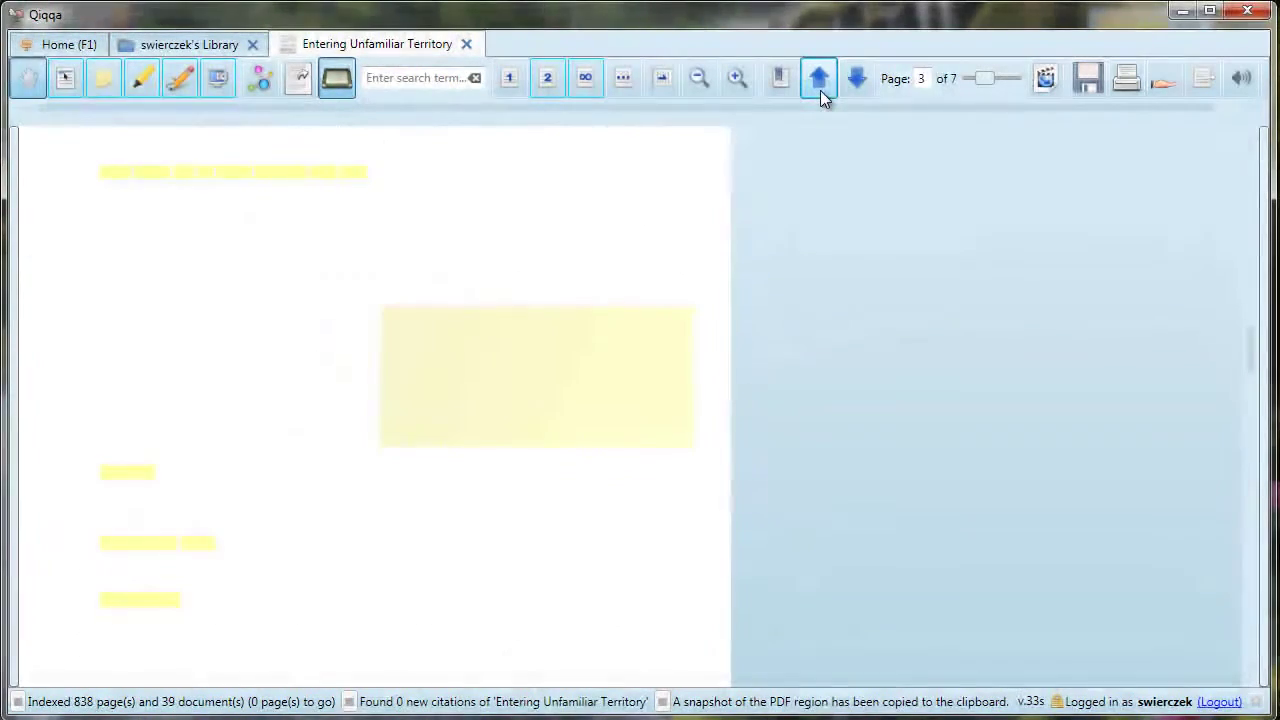
pyautogui.click(856, 87)
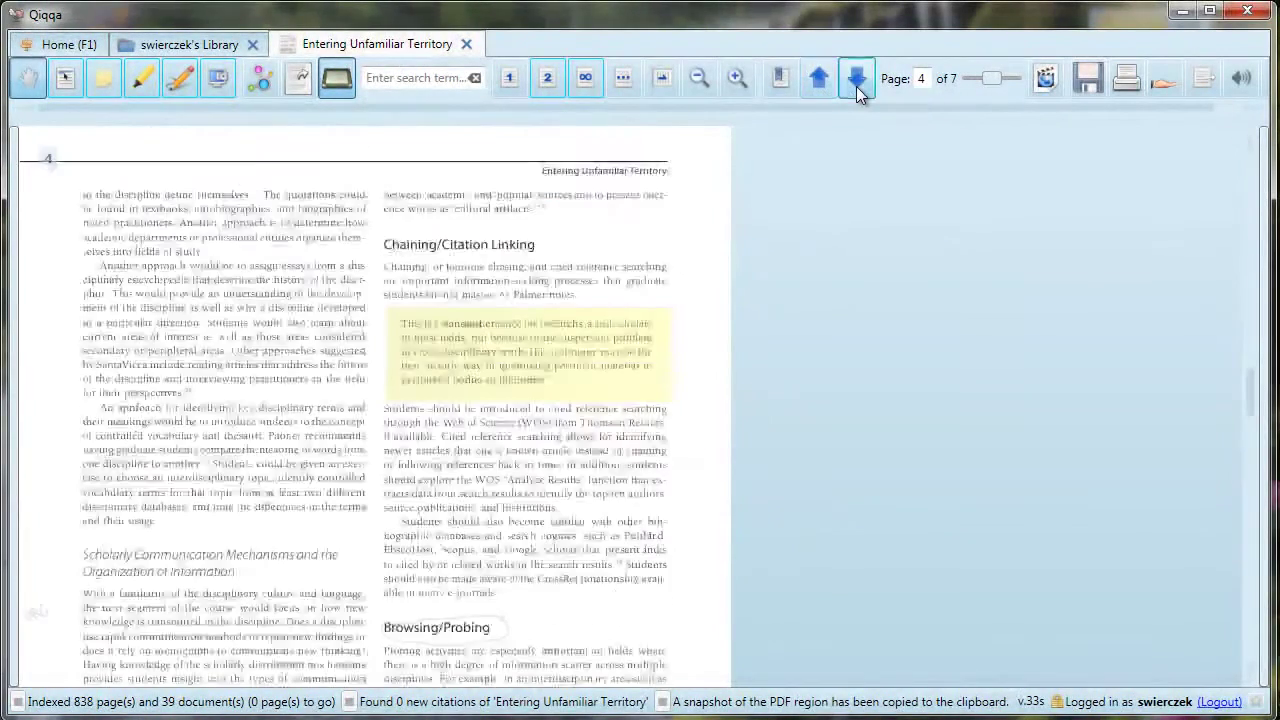
pyautogui.moveTo(995, 77); pyautogui.dragTo(984, 76)
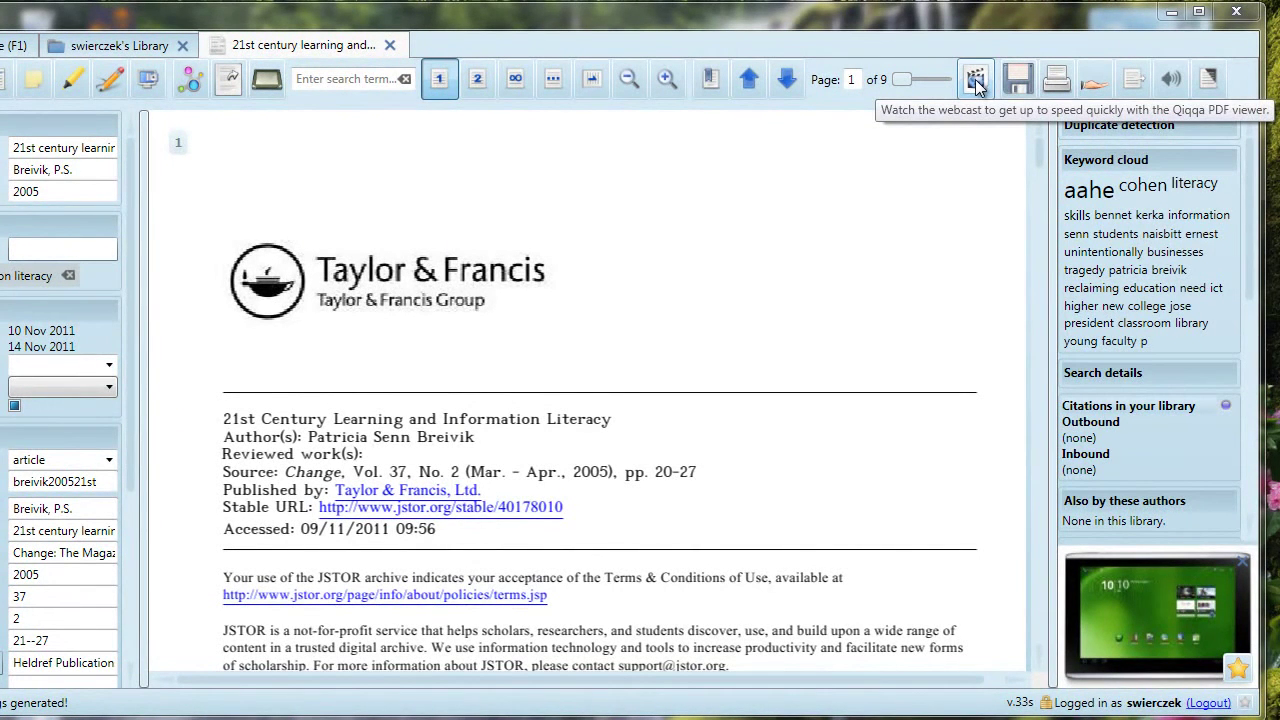
# - Share the 21st century learning and information literacy article through a download link and dismiss the sharing dialog
pyautogui.click(1026, 88)
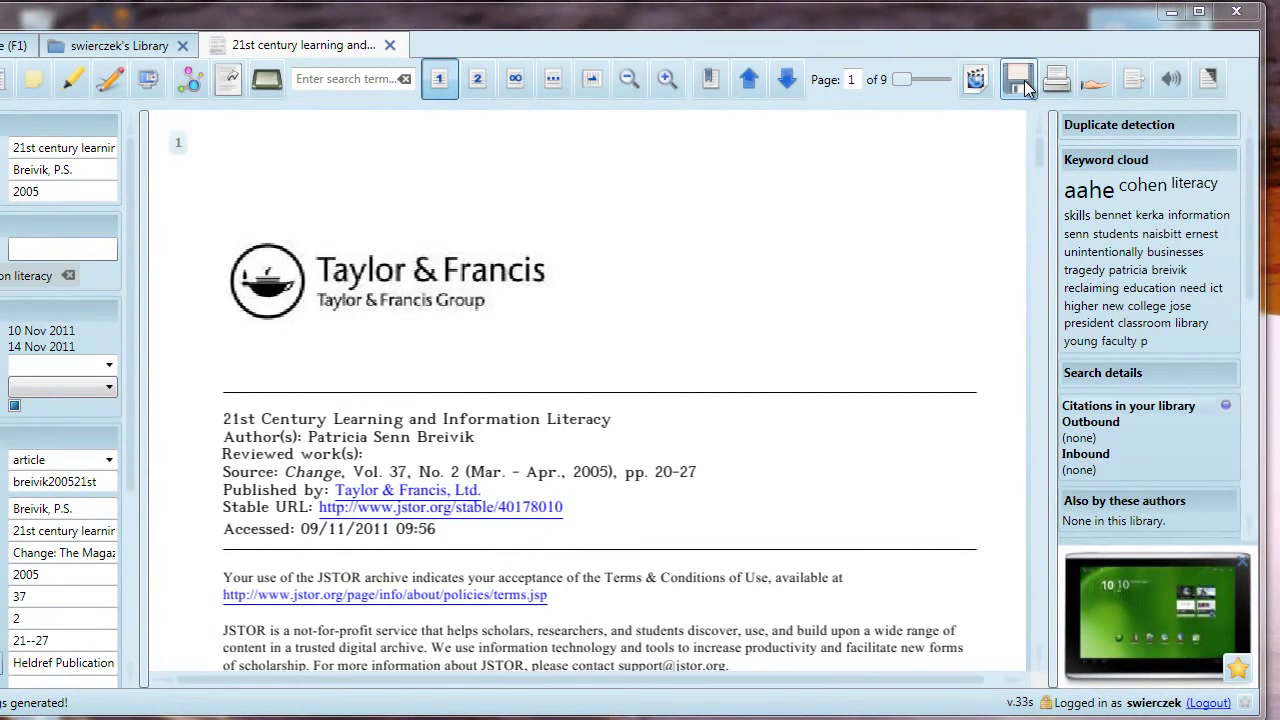
pyautogui.click(1093, 88)
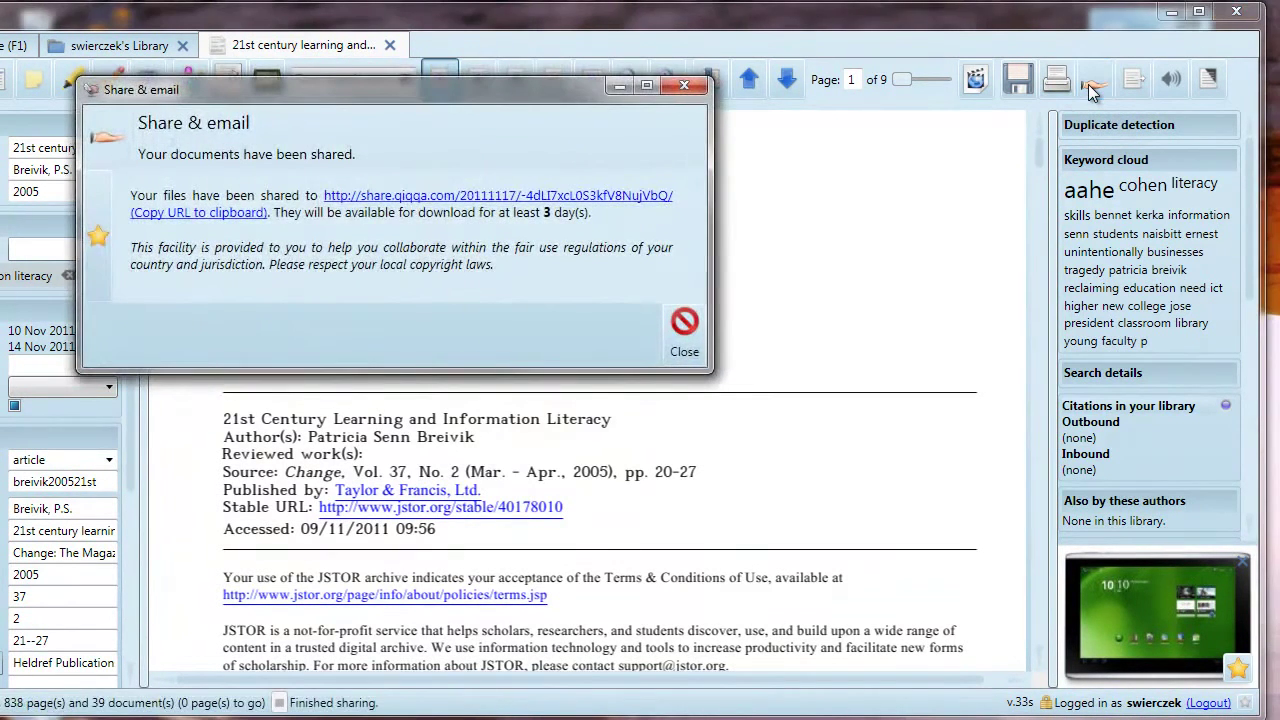
pyautogui.click(681, 326)
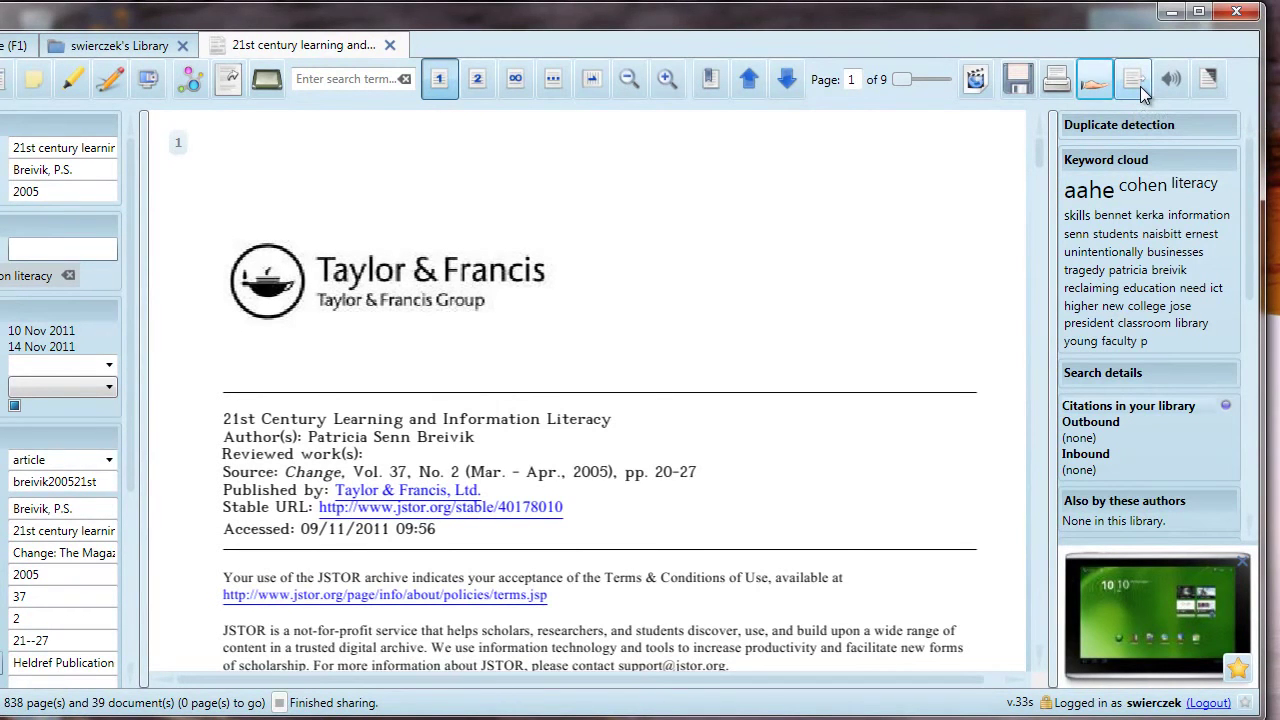
# - Invert the page colours to white text on black and restore them, twice
pyautogui.click(1207, 80)
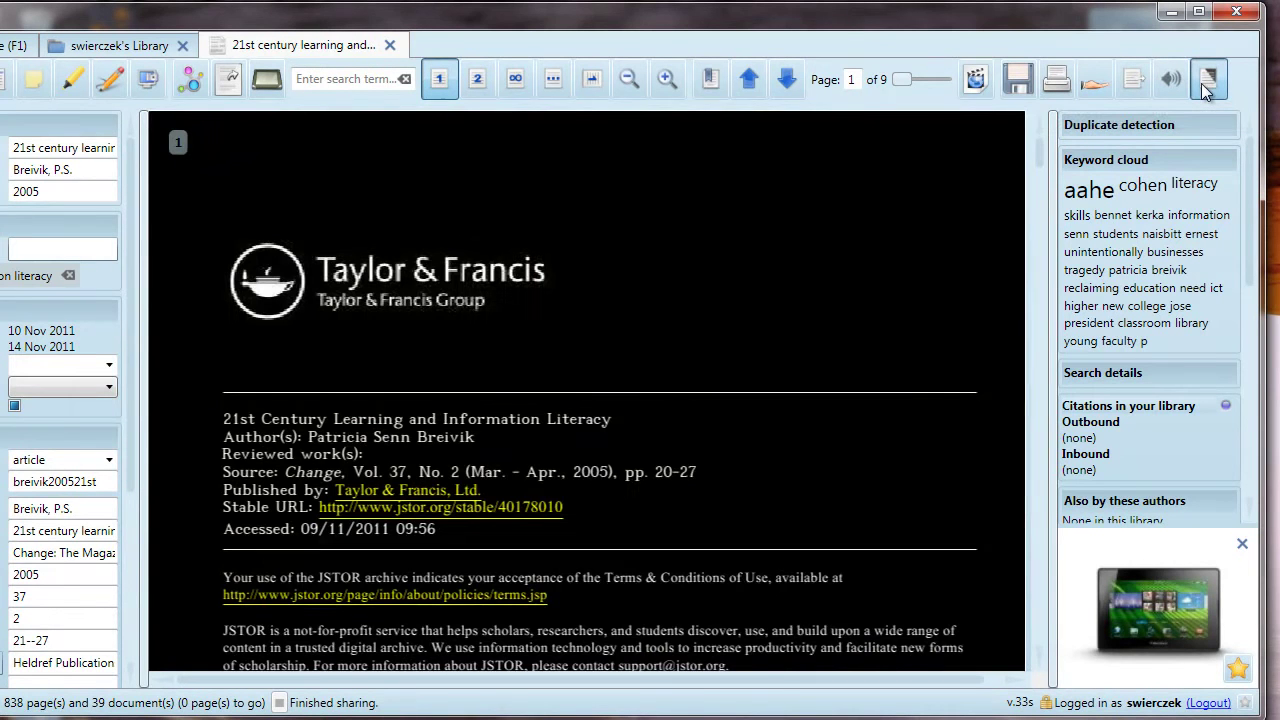
pyautogui.click(1207, 80)
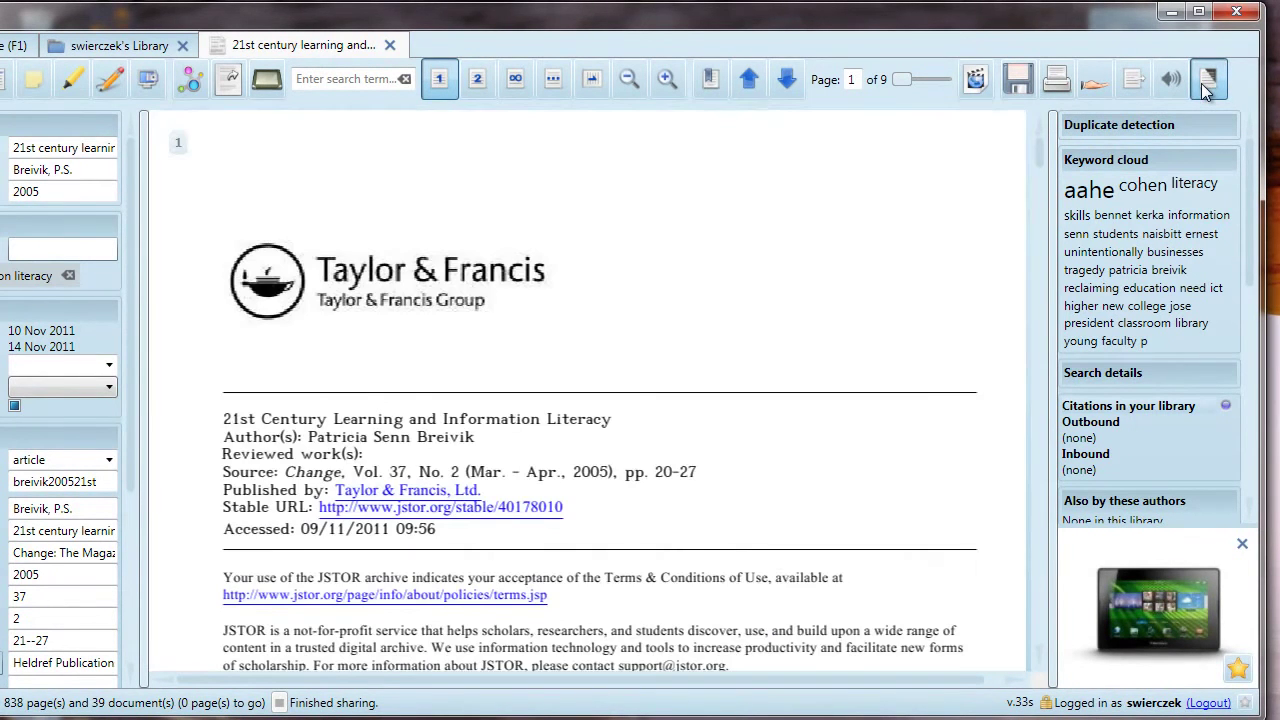
pyautogui.click(1207, 82)
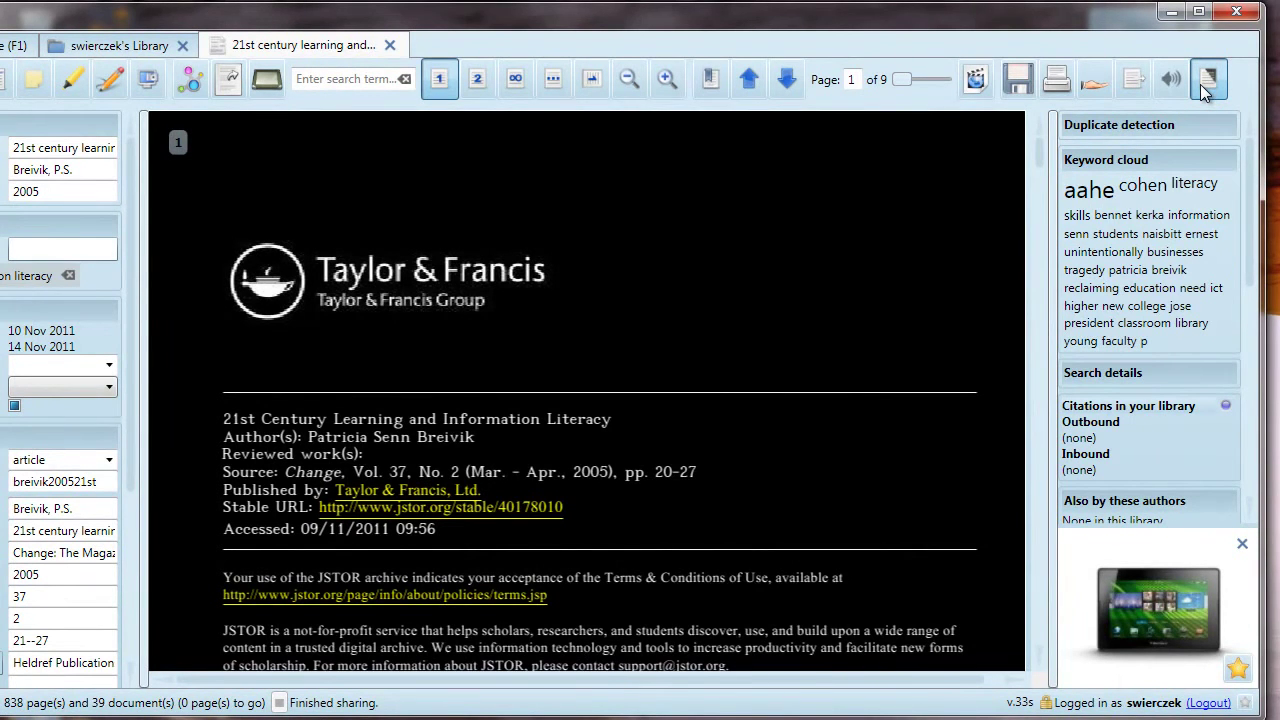
pyautogui.click(1207, 82)
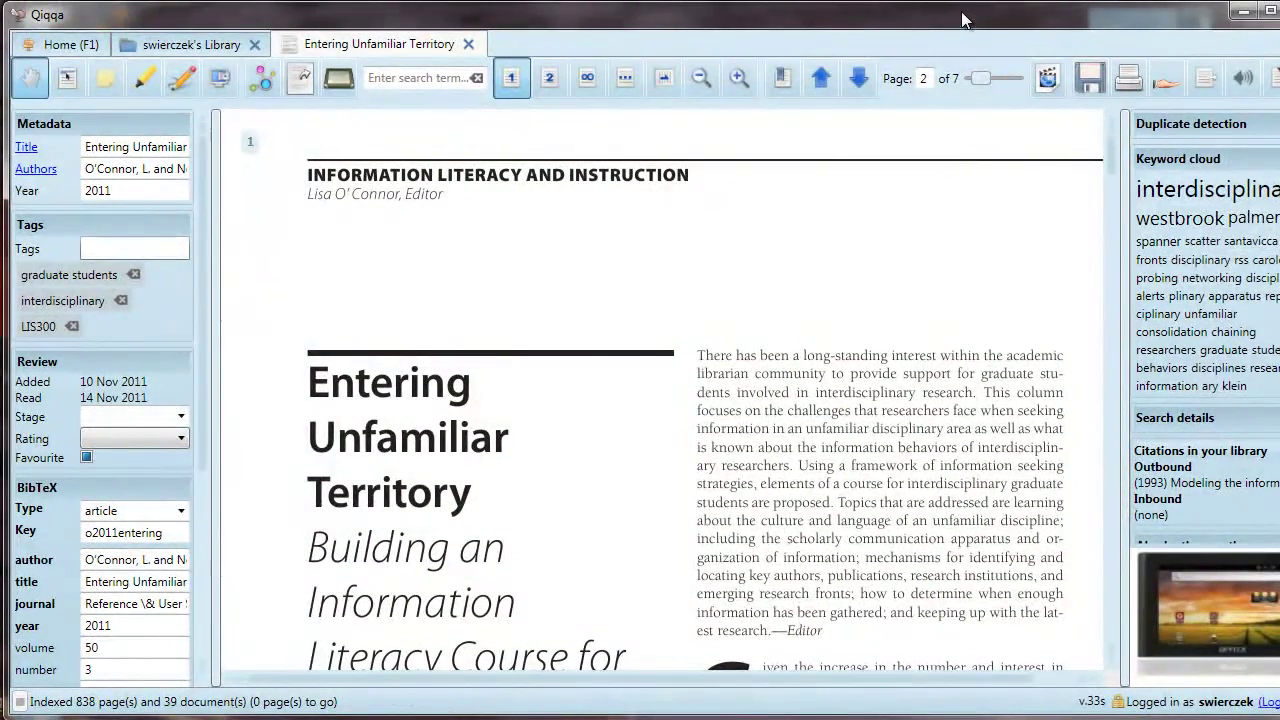
# - Close the Entering Unfamiliar Territory article and filter the library by the tag interdisciplinary
pyautogui.click(469, 44)
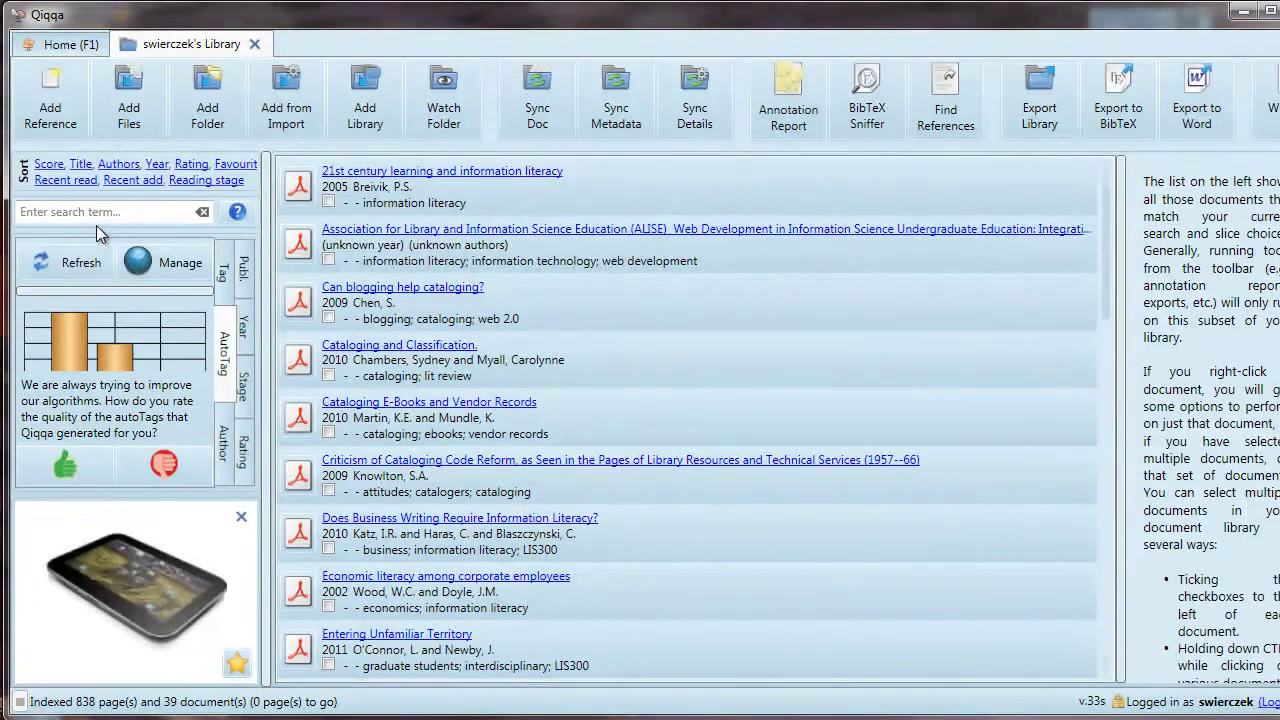
pyautogui.click(230, 268)
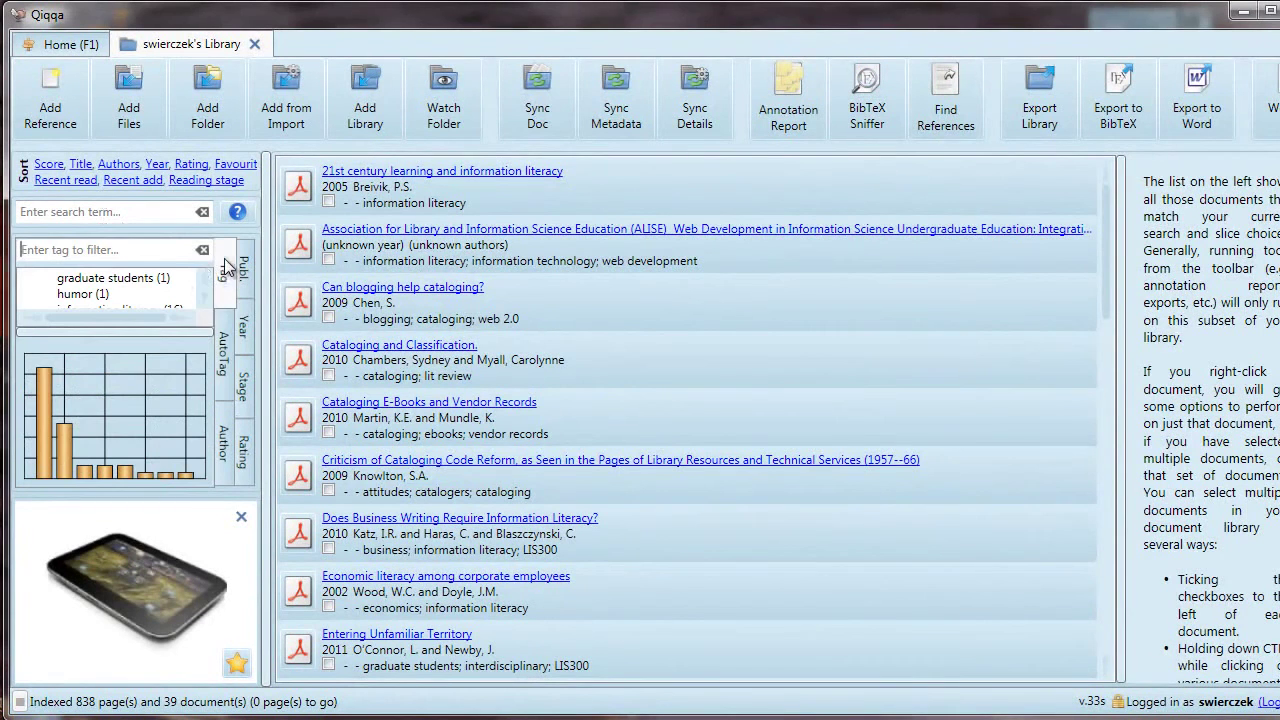
pyautogui.scroll(-3, 207, 296)
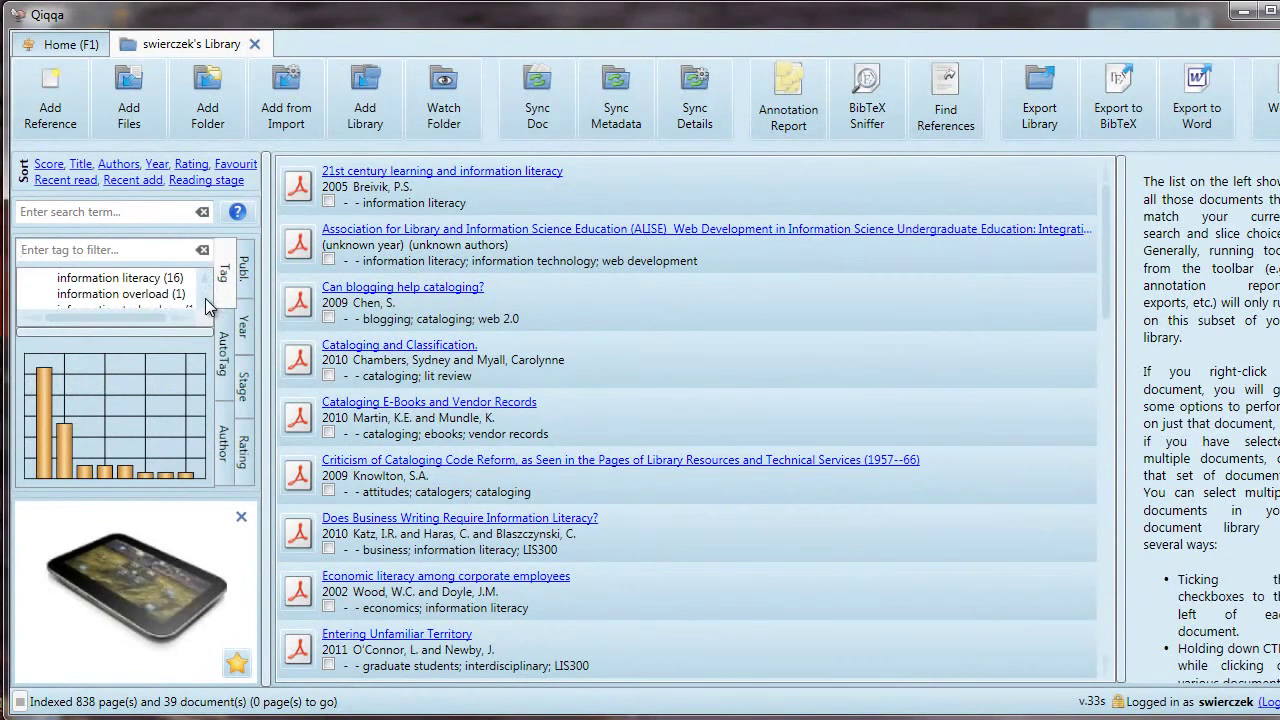
pyautogui.scroll(-1, 207, 305)
pyautogui.click(158, 294)
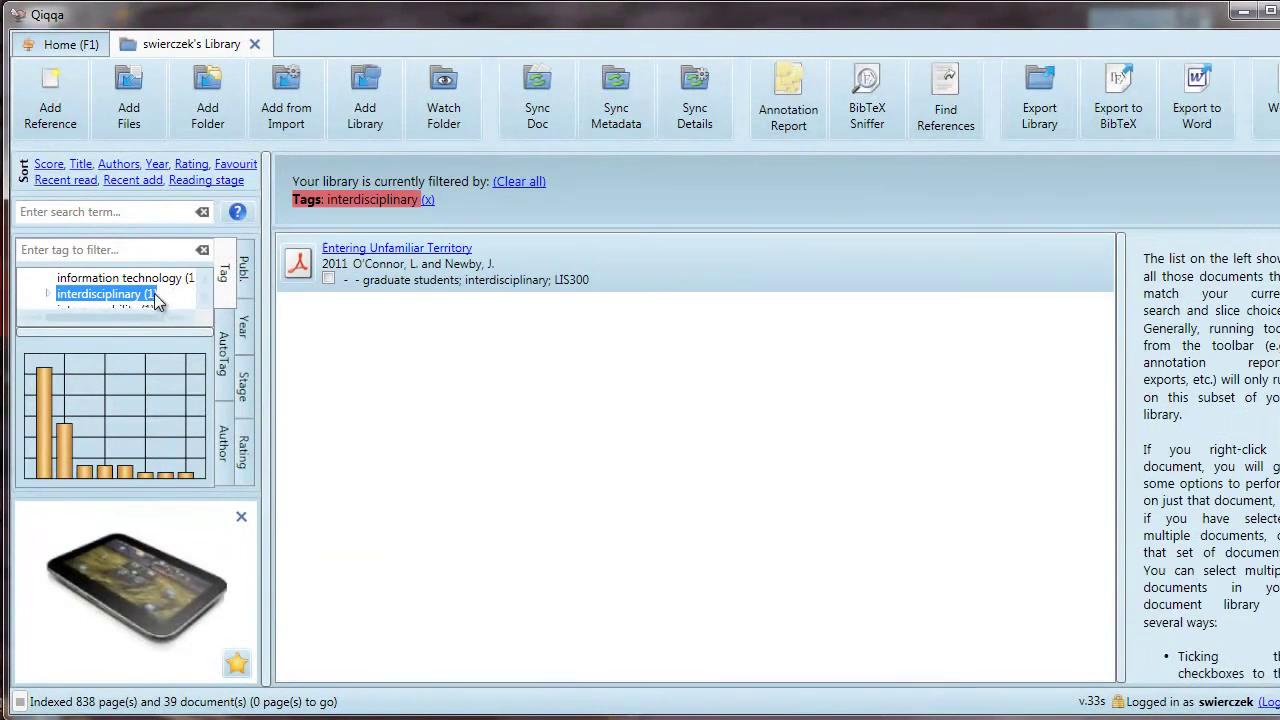
# - Remove the tag filter and search the library for "interdisciplinary"
pyautogui.click(427, 200)
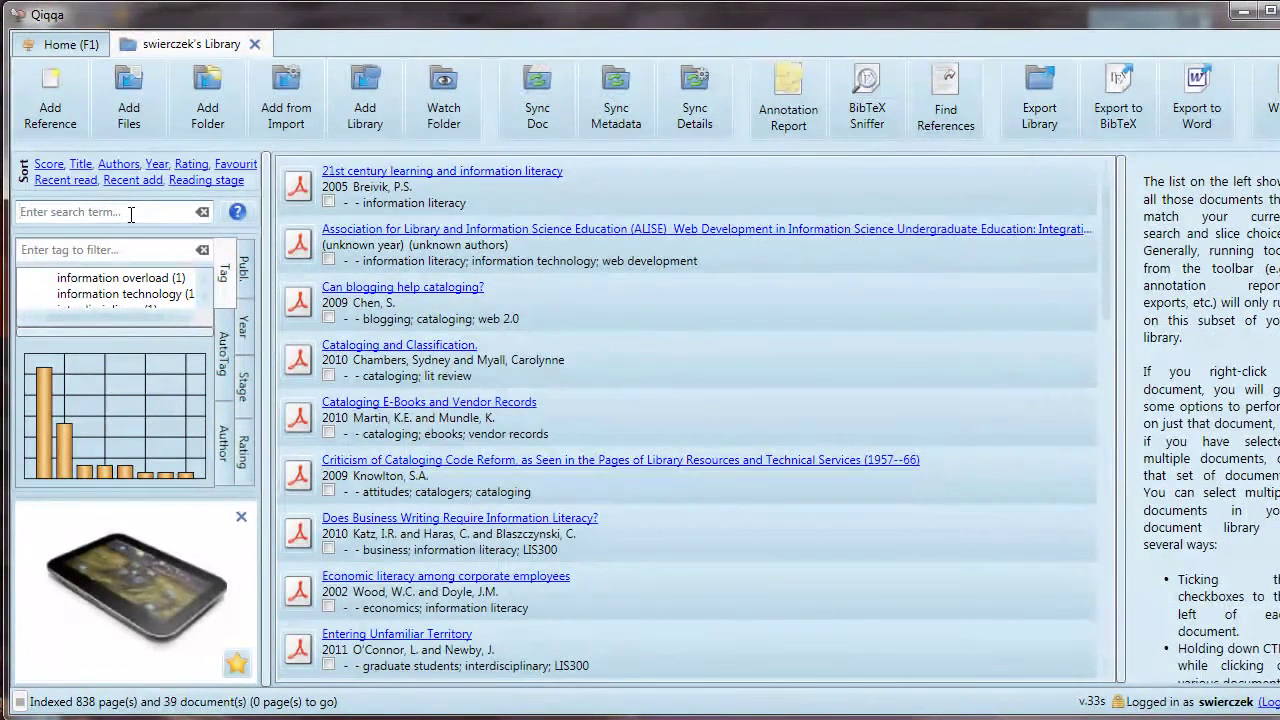
pyautogui.write('interdisciplinary')
pyautogui.press('Return')
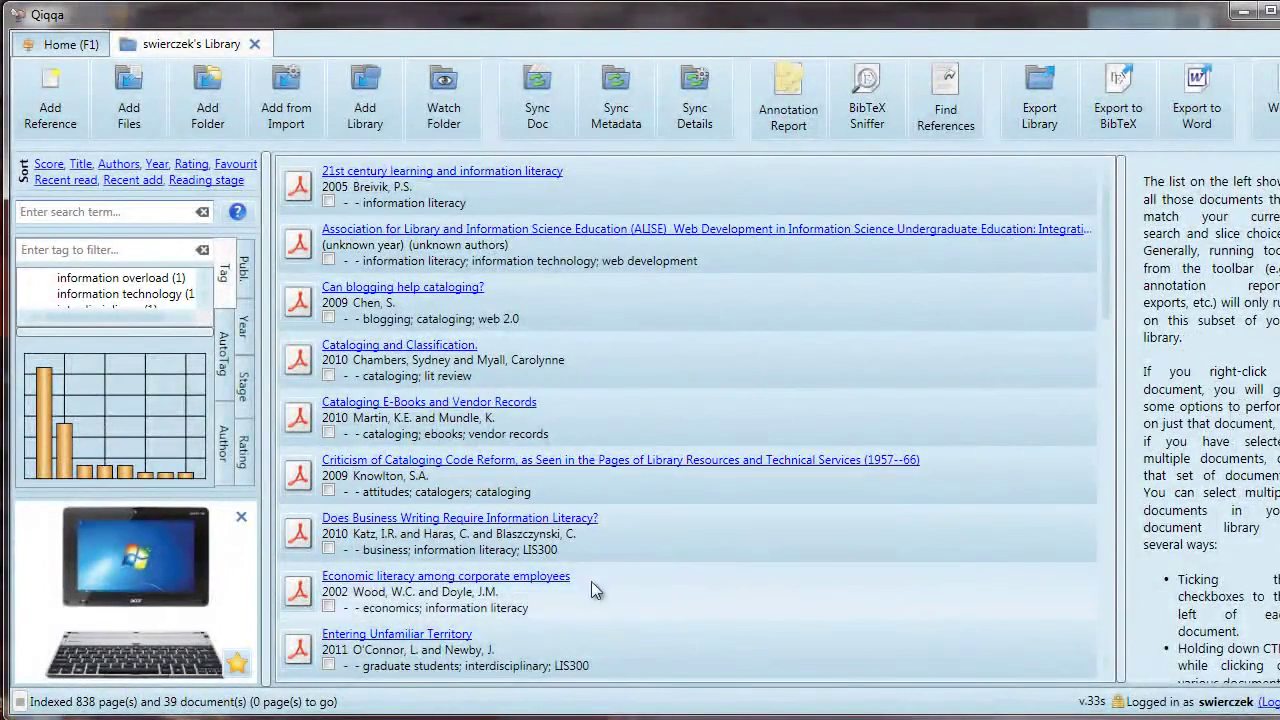
# - Tick the Entering Unfamiliar Territory document and look through the rest of the library's document list
pyautogui.click(328, 665)
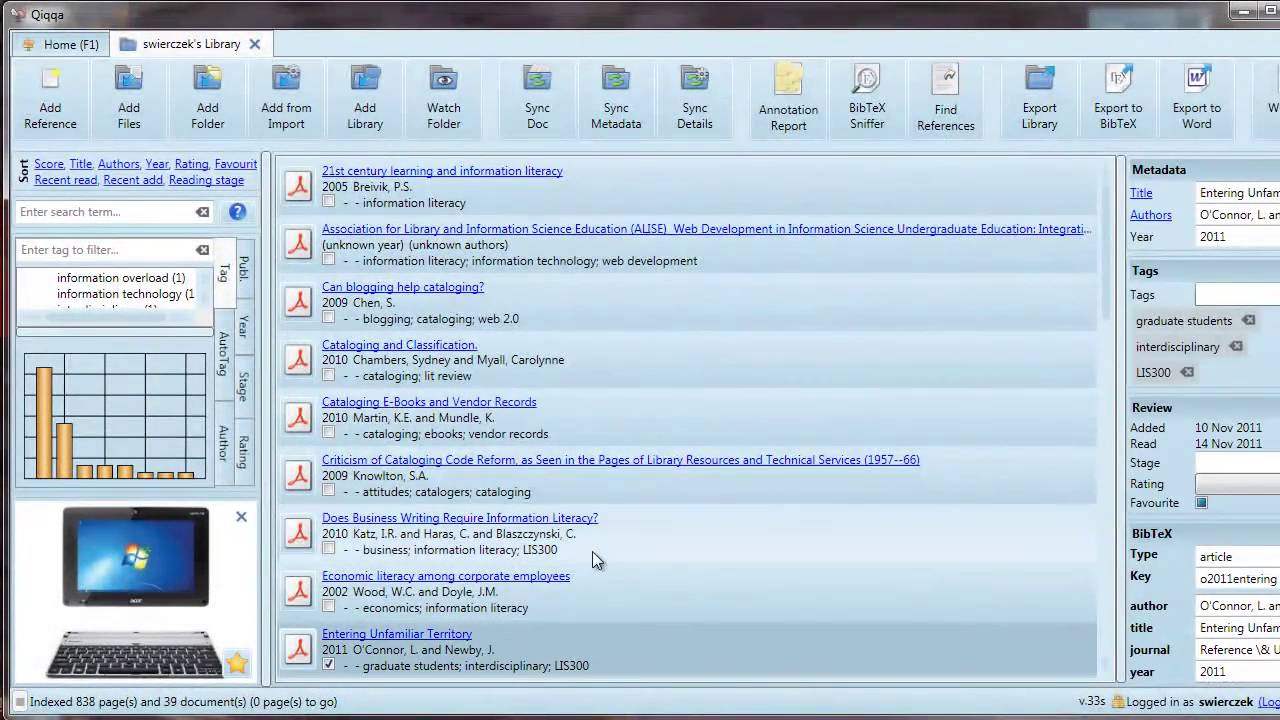
pyautogui.scroll(-2, 735, 564)
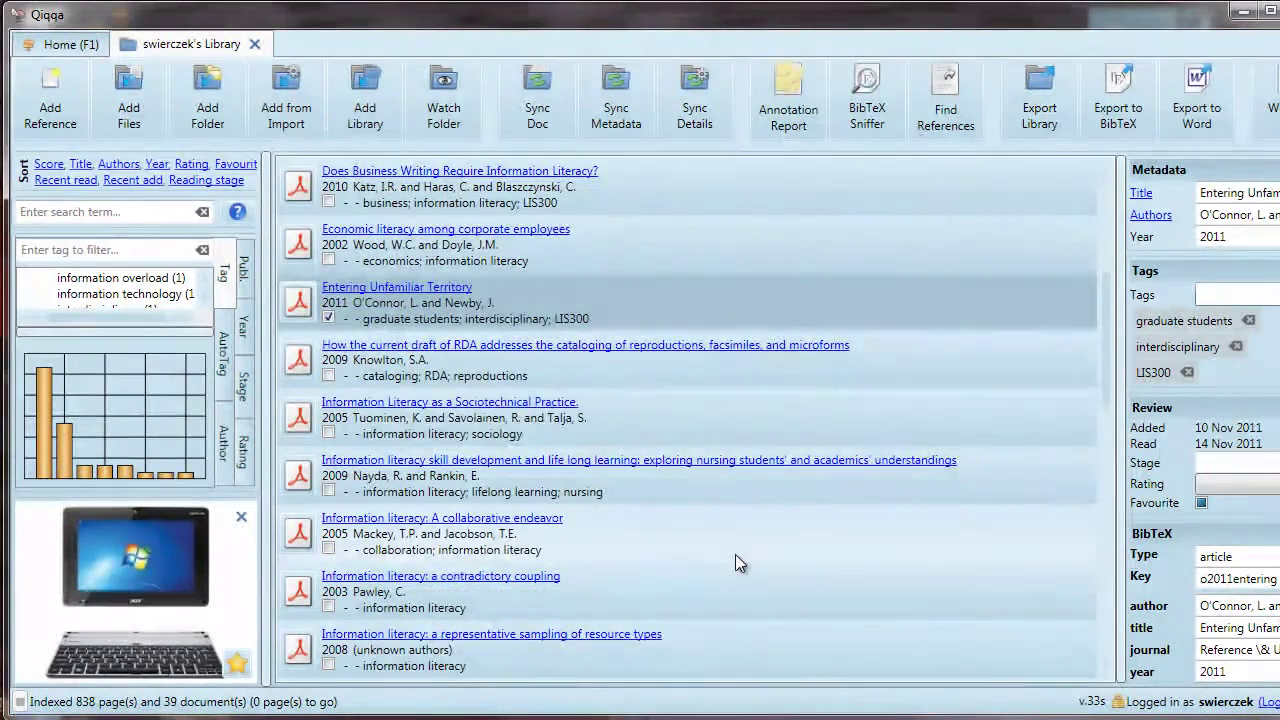
pyautogui.scroll(-1, 736, 557)
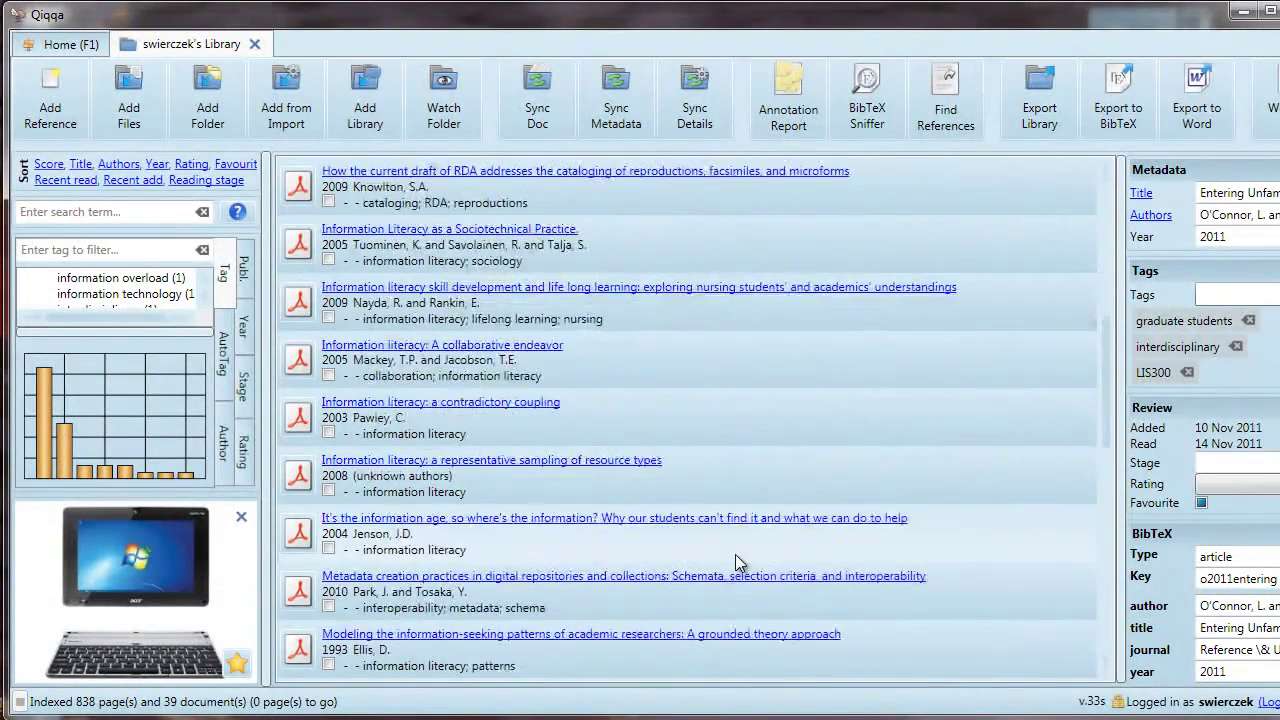
pyautogui.scroll(-2, 736, 557)
pyautogui.scroll(-1, 735, 556)
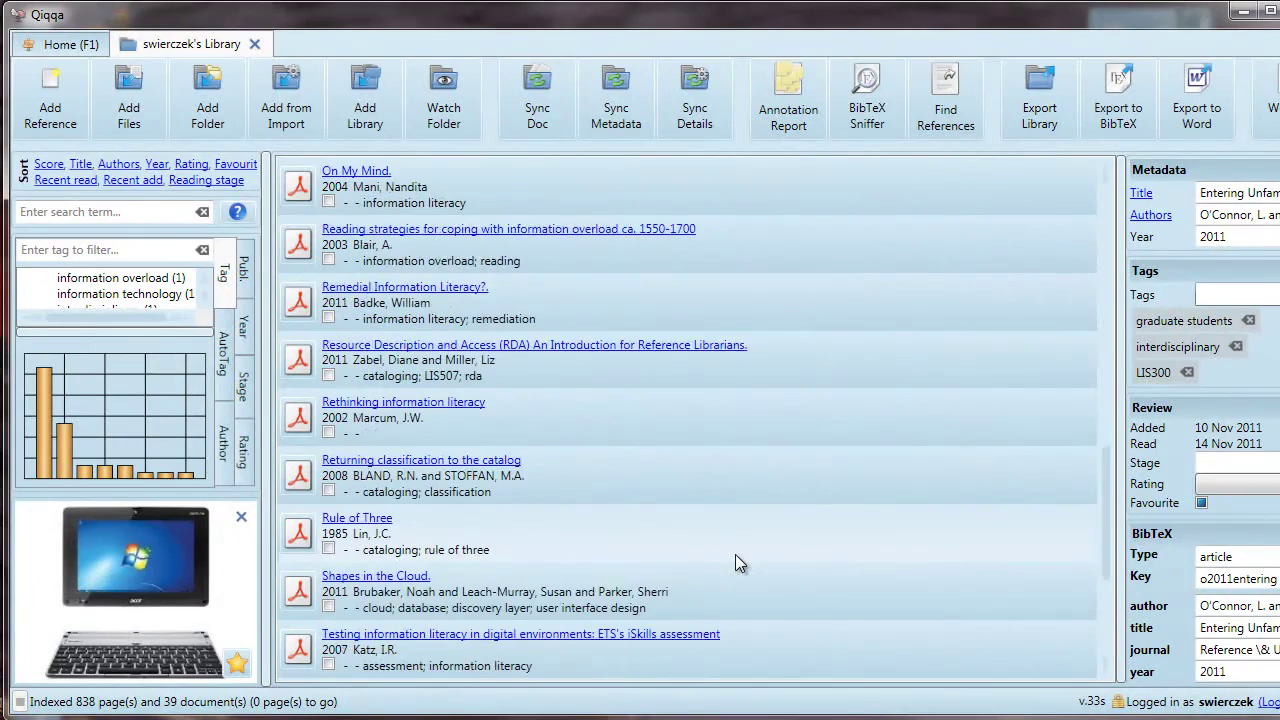
pyautogui.scroll(-1, 735, 556)
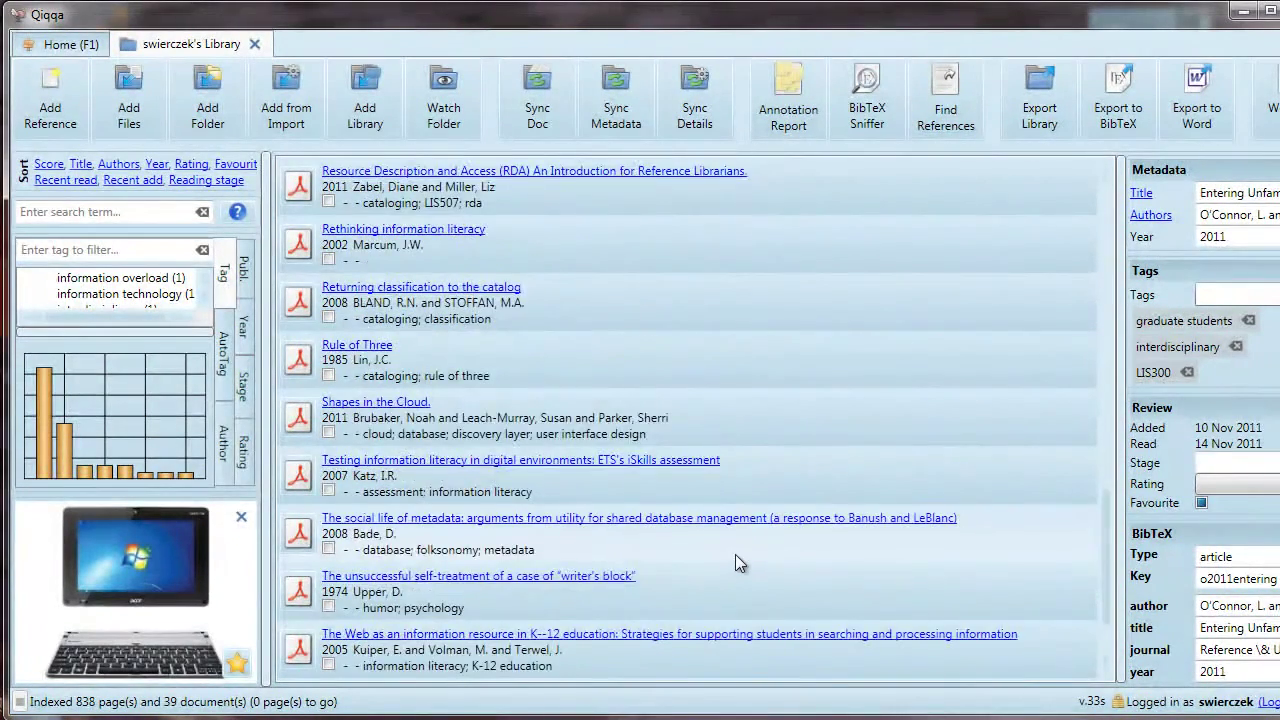
pyautogui.scroll(8, 735, 555)
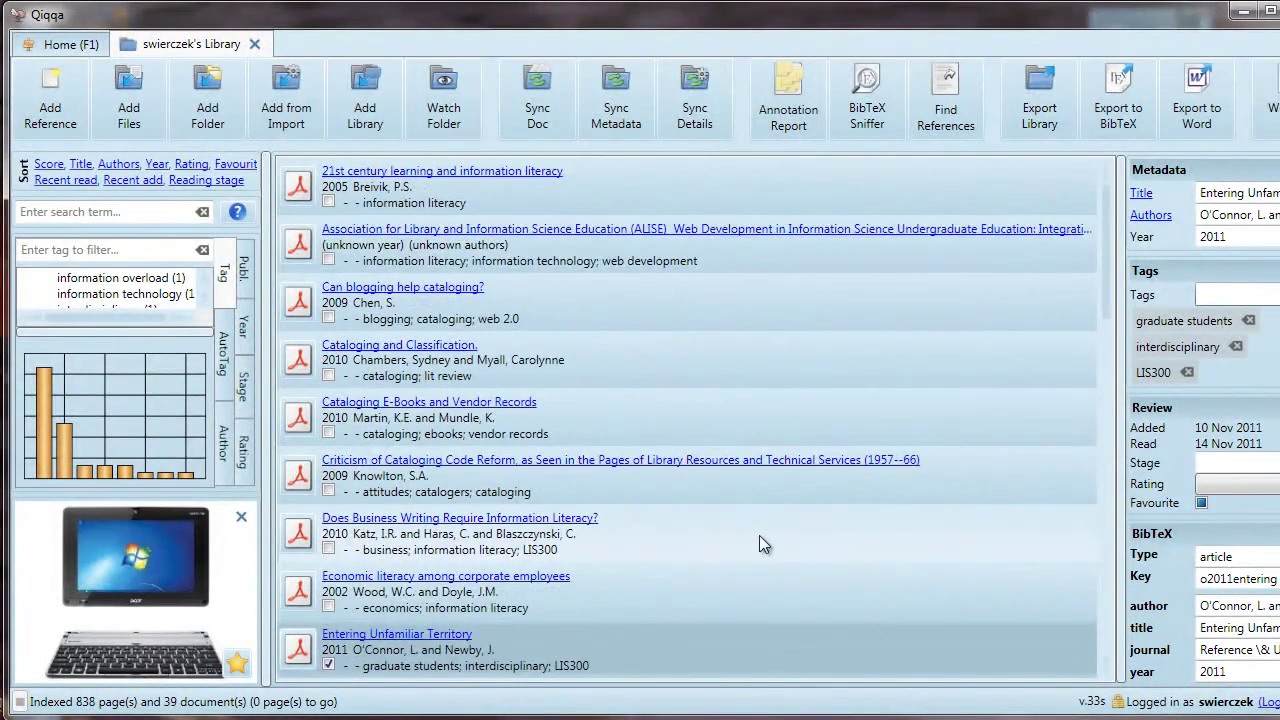
# - Generate an annotation report with all annotation tags selected
pyautogui.click(790, 100)
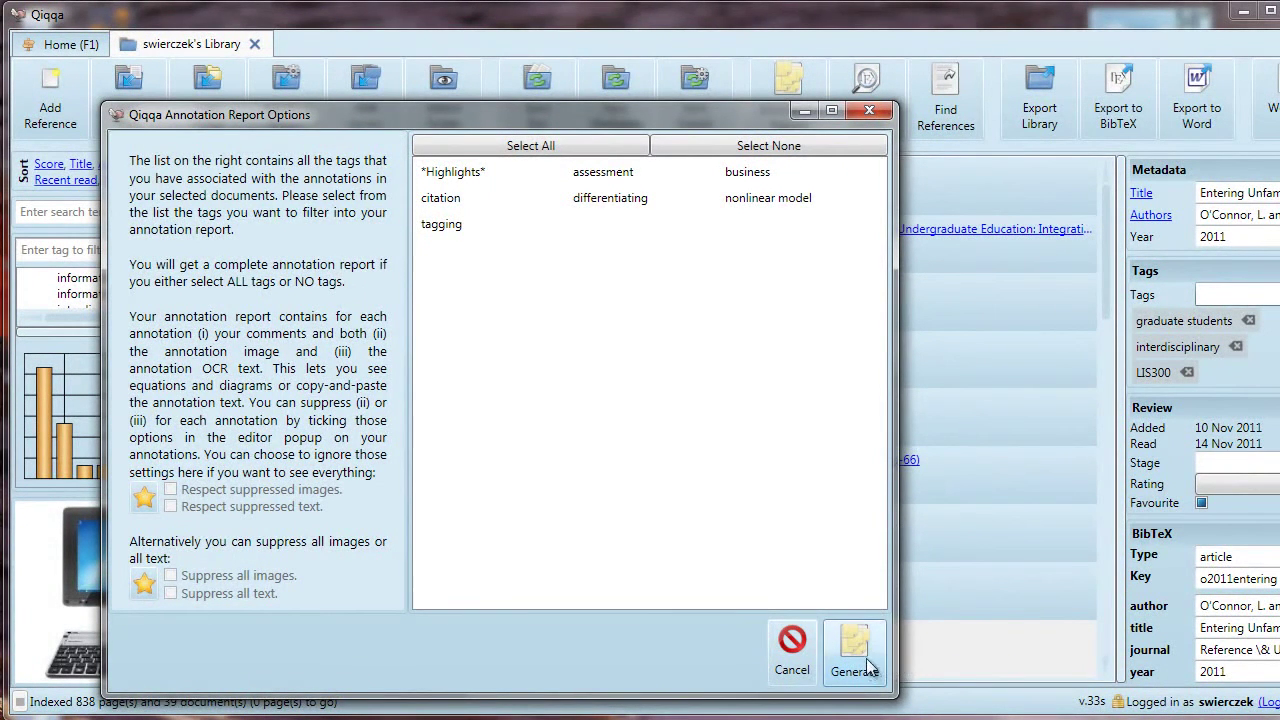
pyautogui.click(577, 147)
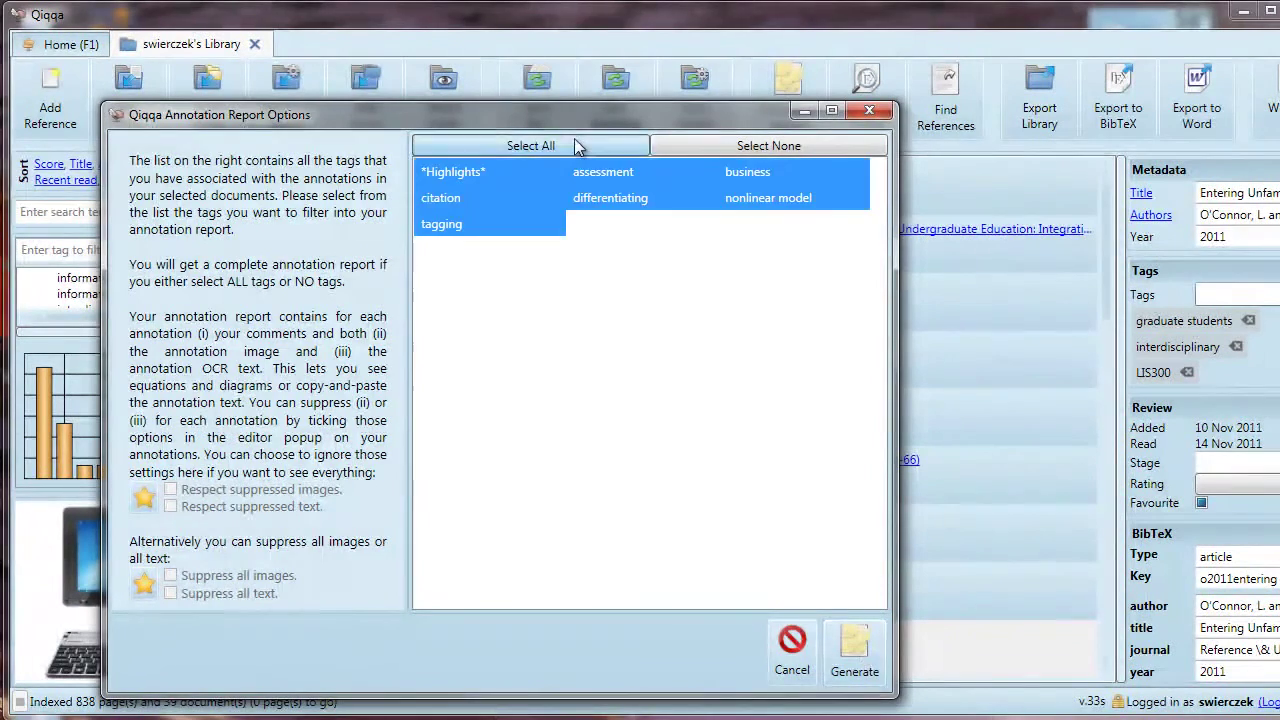
pyautogui.click(856, 660)
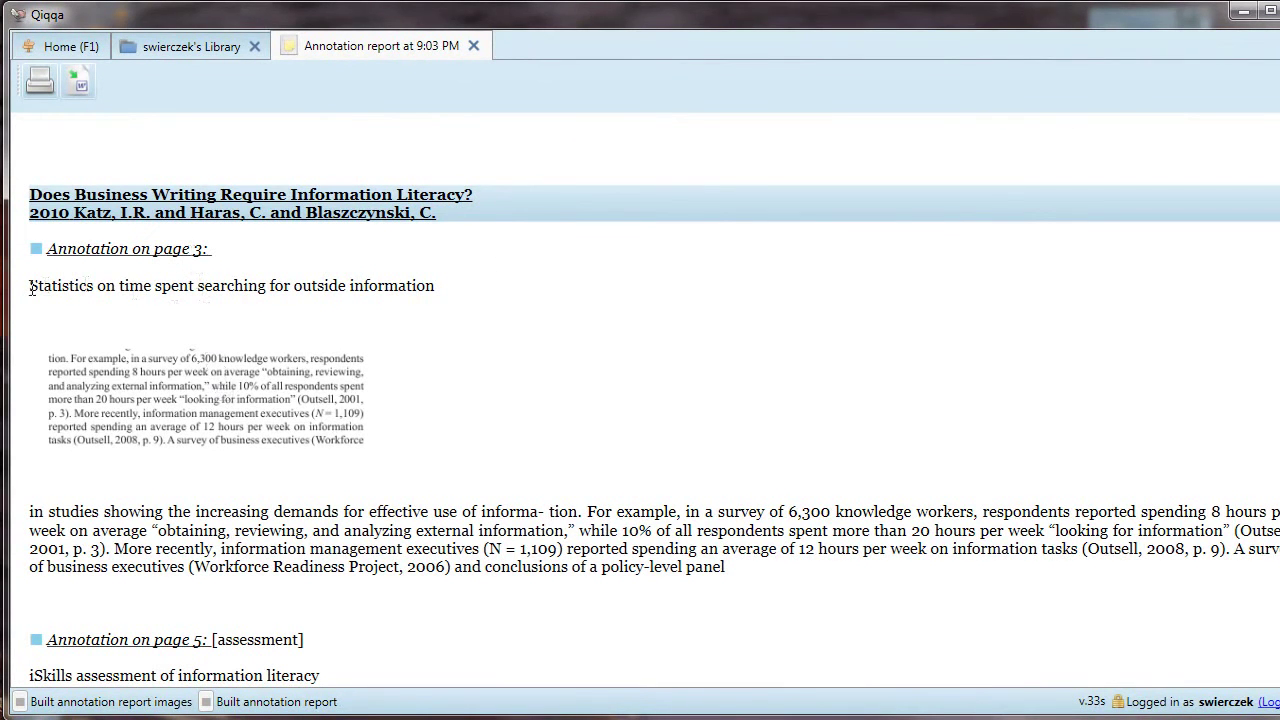
# - Examine the report's comments, page images and extracted text for Does Business Writing Require Information Literacy?, through the page 12 highlights
pyautogui.moveTo(29, 286); pyautogui.dragTo(484, 286)
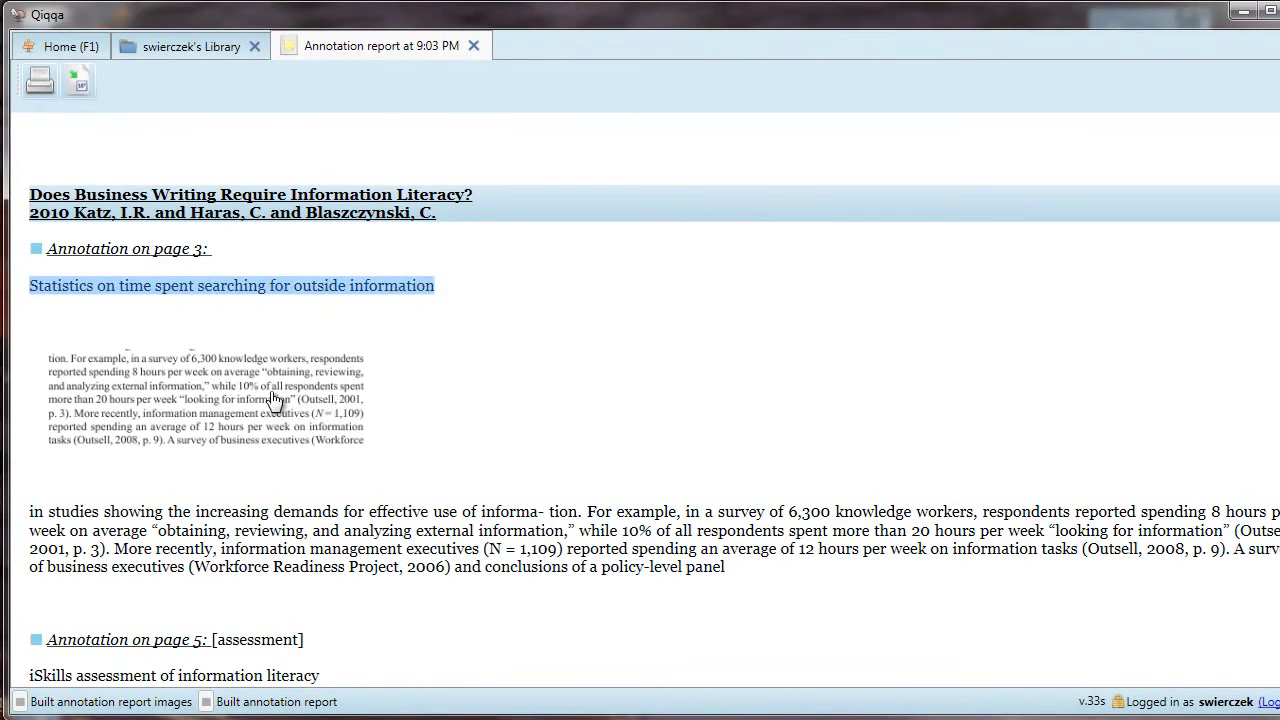
pyautogui.click(397, 545)
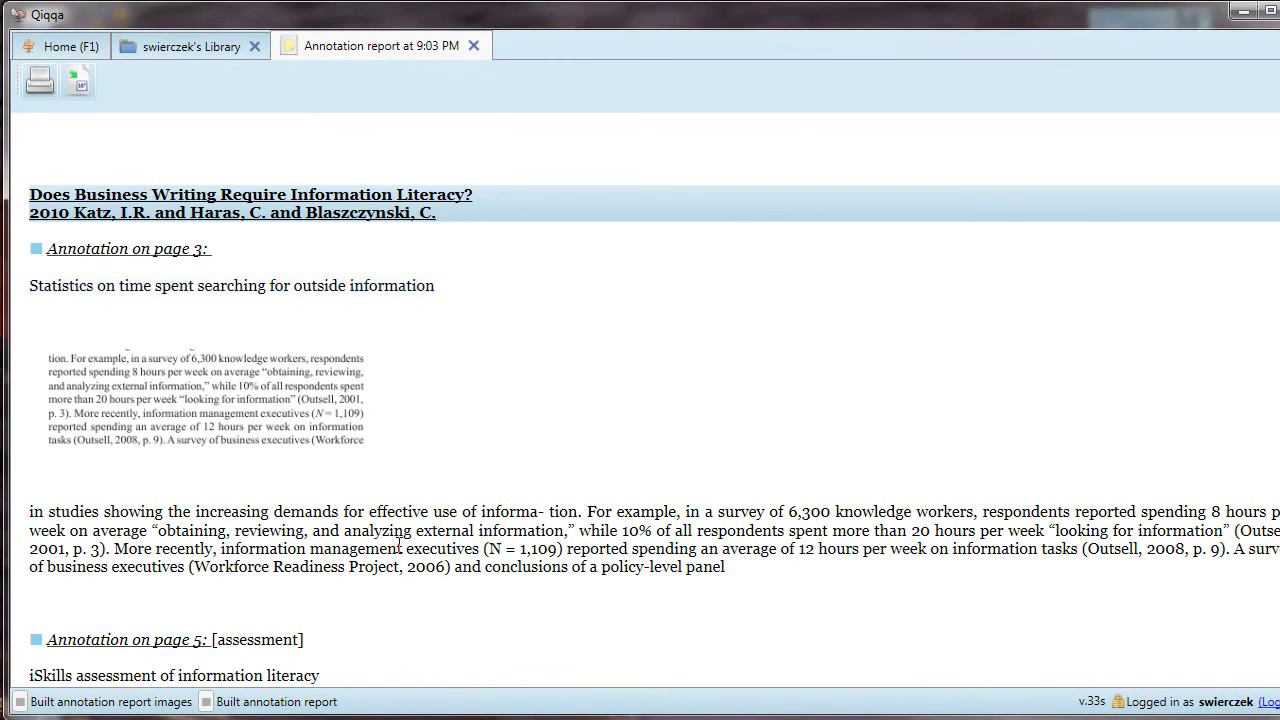
pyautogui.scroll(-1, 397, 545)
pyautogui.moveTo(748, 500); pyautogui.dragTo(3, 458)
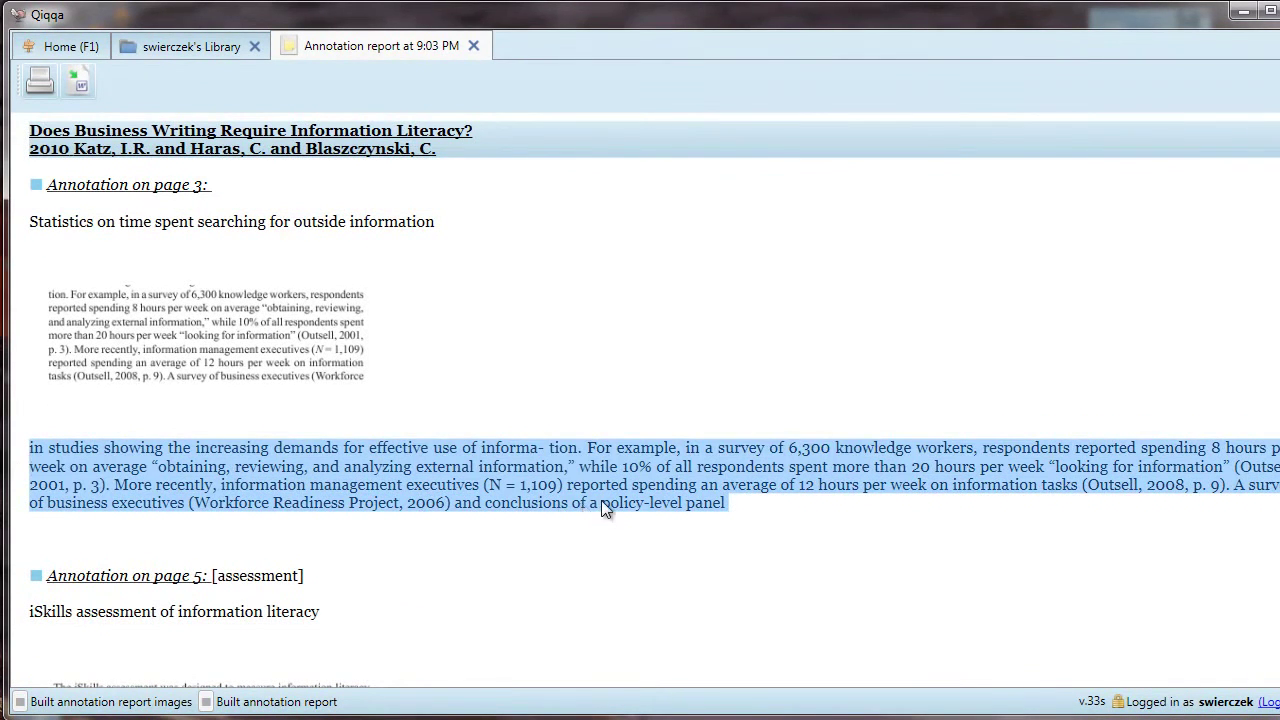
pyautogui.click(748, 530)
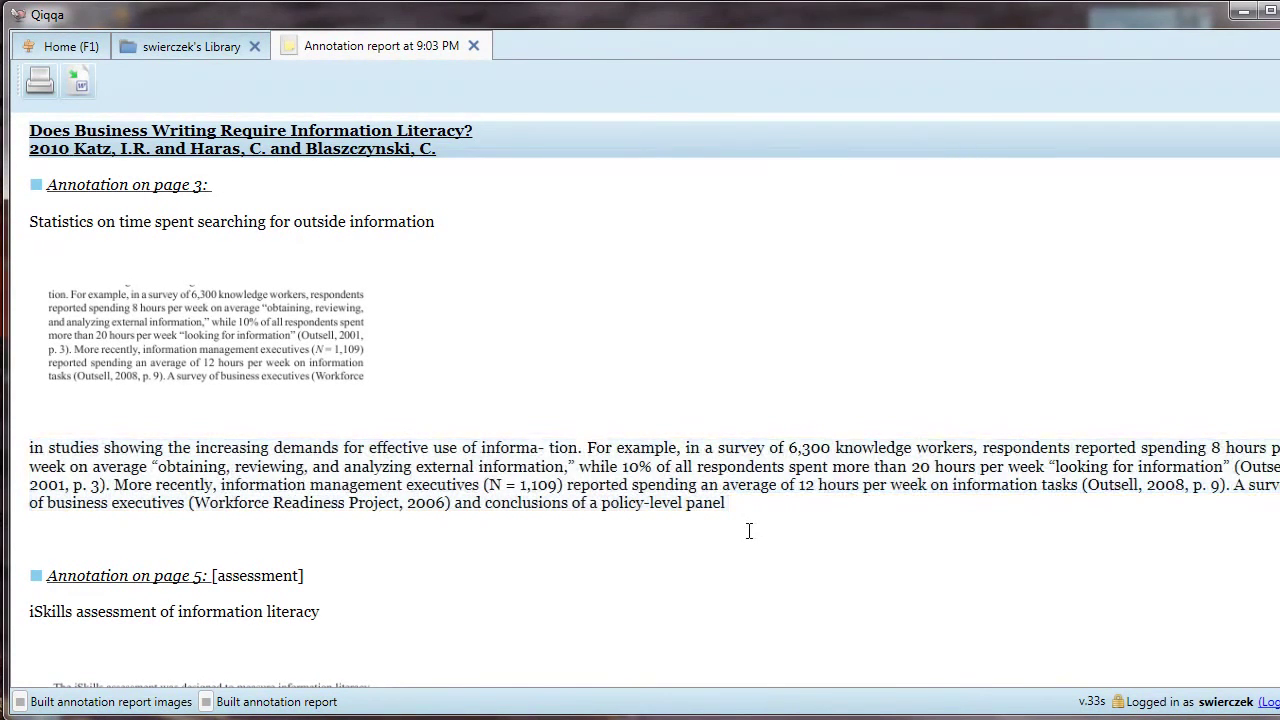
pyautogui.scroll(-4, 669, 557)
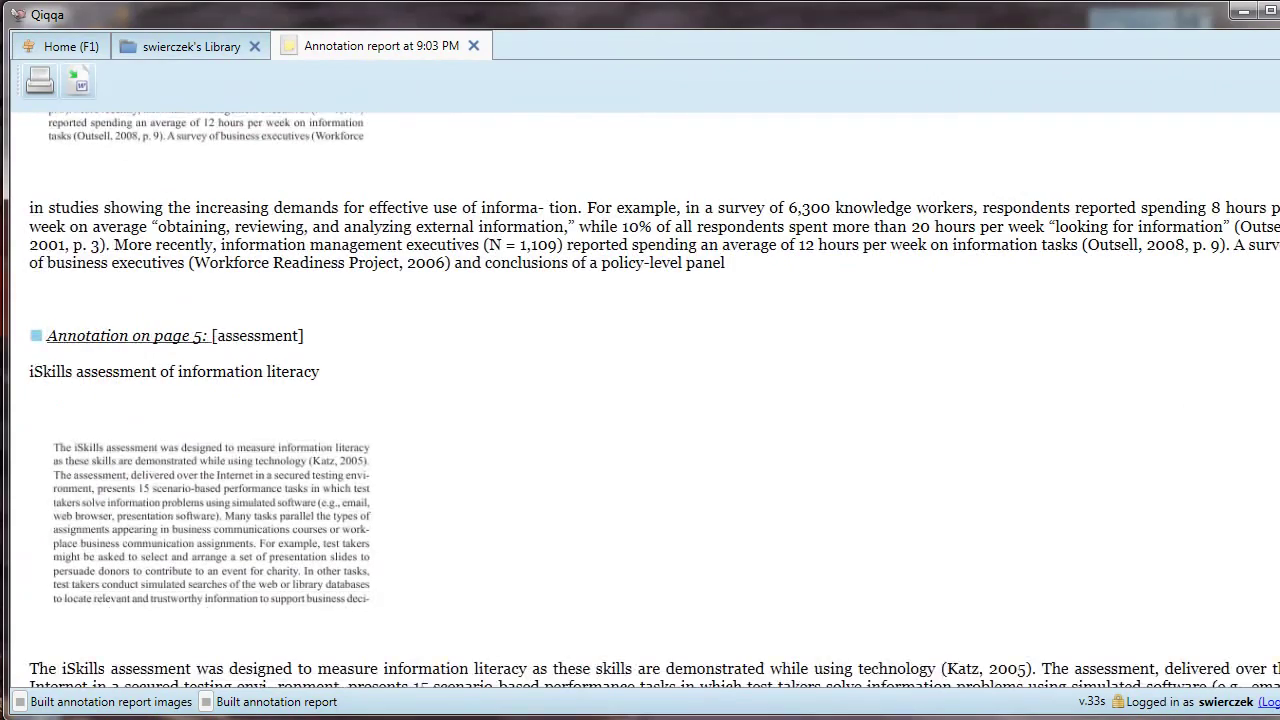
pyautogui.scroll(-15, 654, 400)
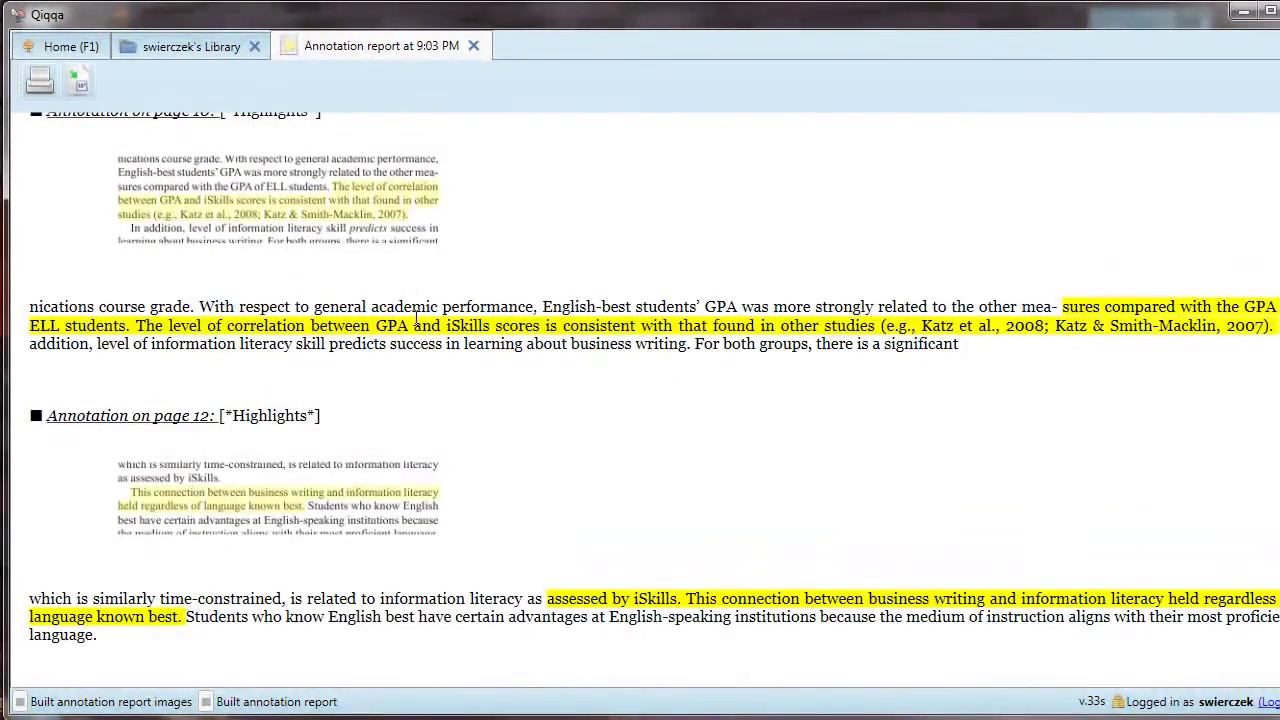
# - Open the source article from the report's page 12 highlight image and look over the highlighted passages there
pyautogui.click(295, 502)
pyautogui.scroll(-5, 567, 487)
pyautogui.scroll(9, 570, 484)
pyautogui.scroll(3, 572, 481)
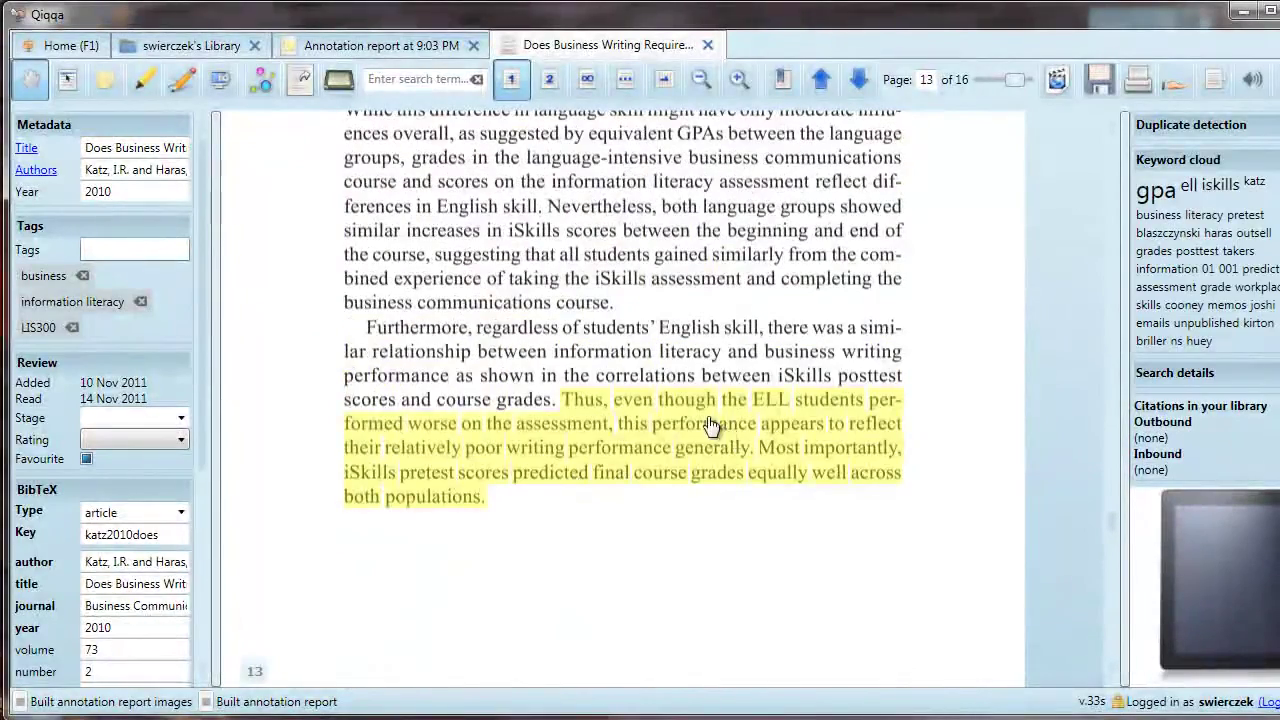
# - Return to the annotation report and look through the remaining highlights down to the Entering Unfamiliar Territory annotations
pyautogui.click(406, 49)
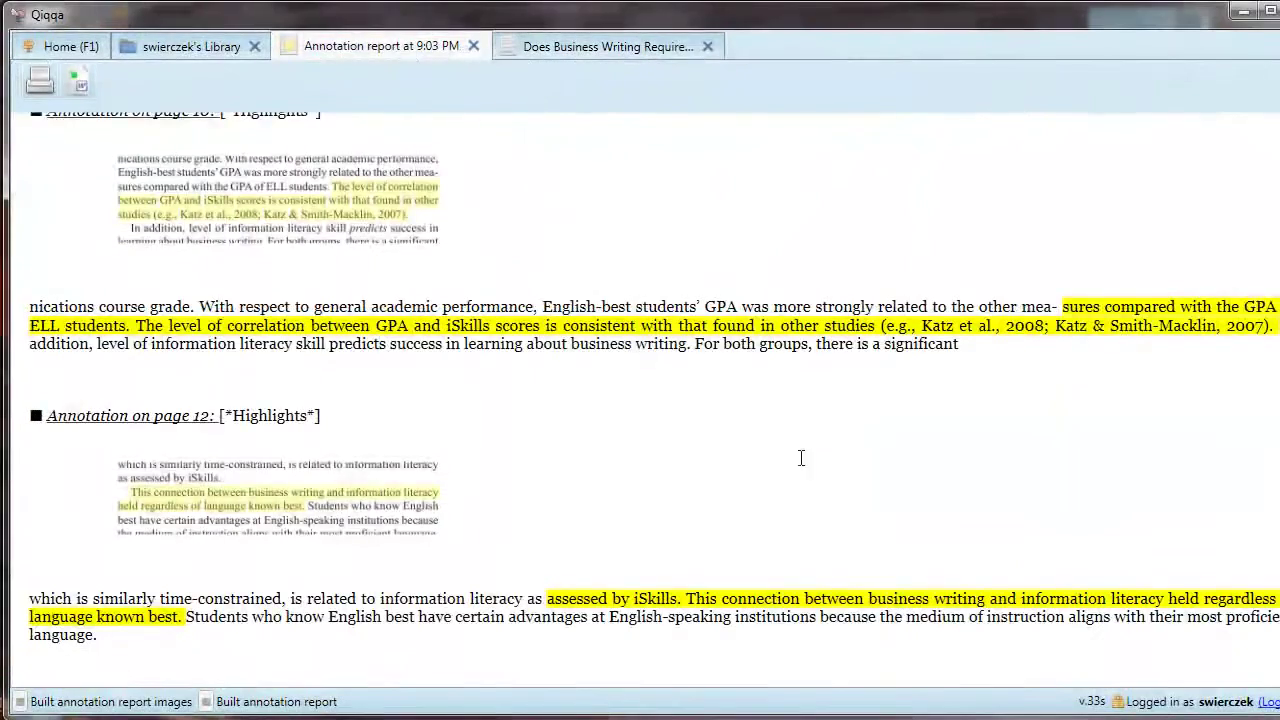
pyautogui.scroll(-1, 810, 476)
pyautogui.scroll(-5, 808, 477)
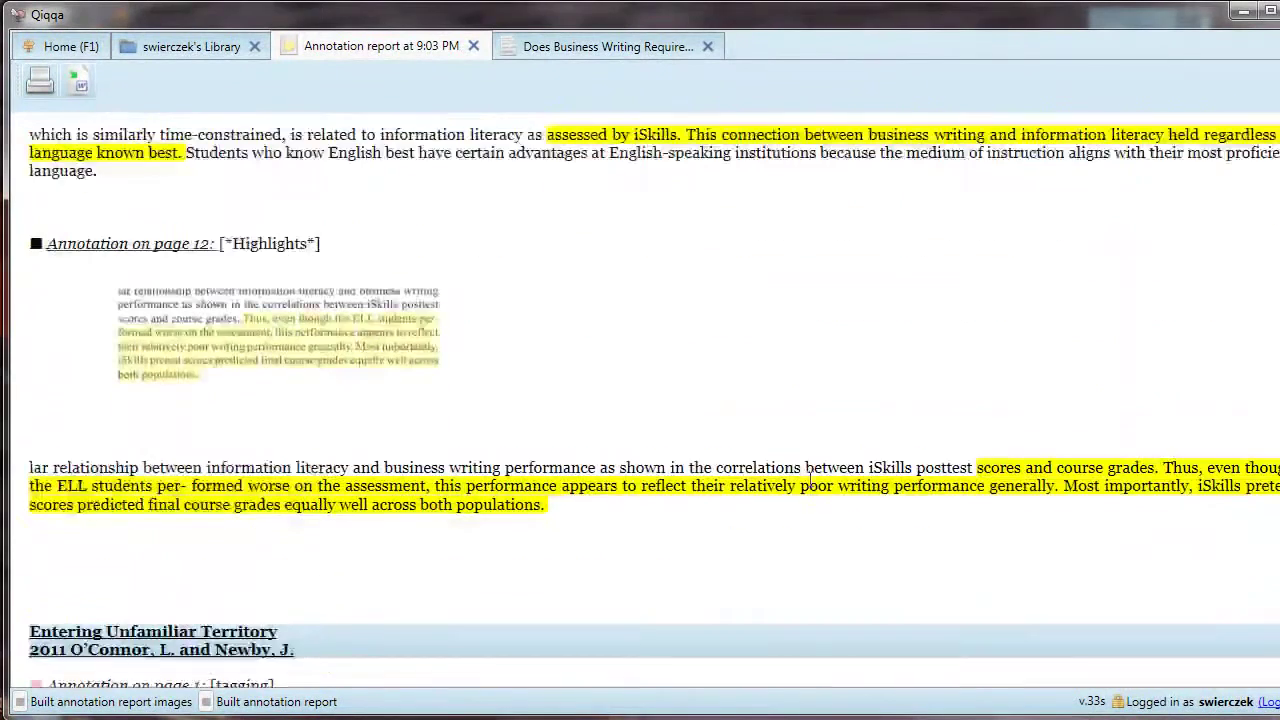
pyautogui.scroll(-3, 796, 463)
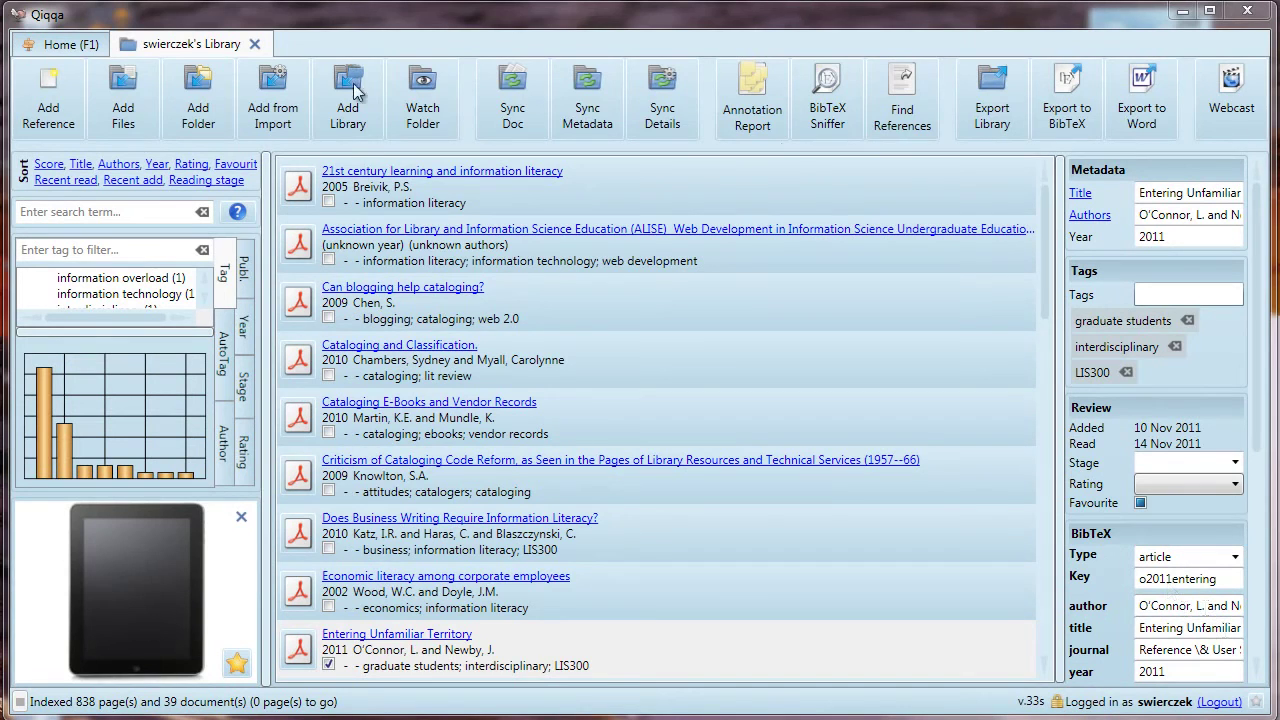
# - Open the library's online copy from the home page and look over the web library's document list
pyautogui.click(68, 50)
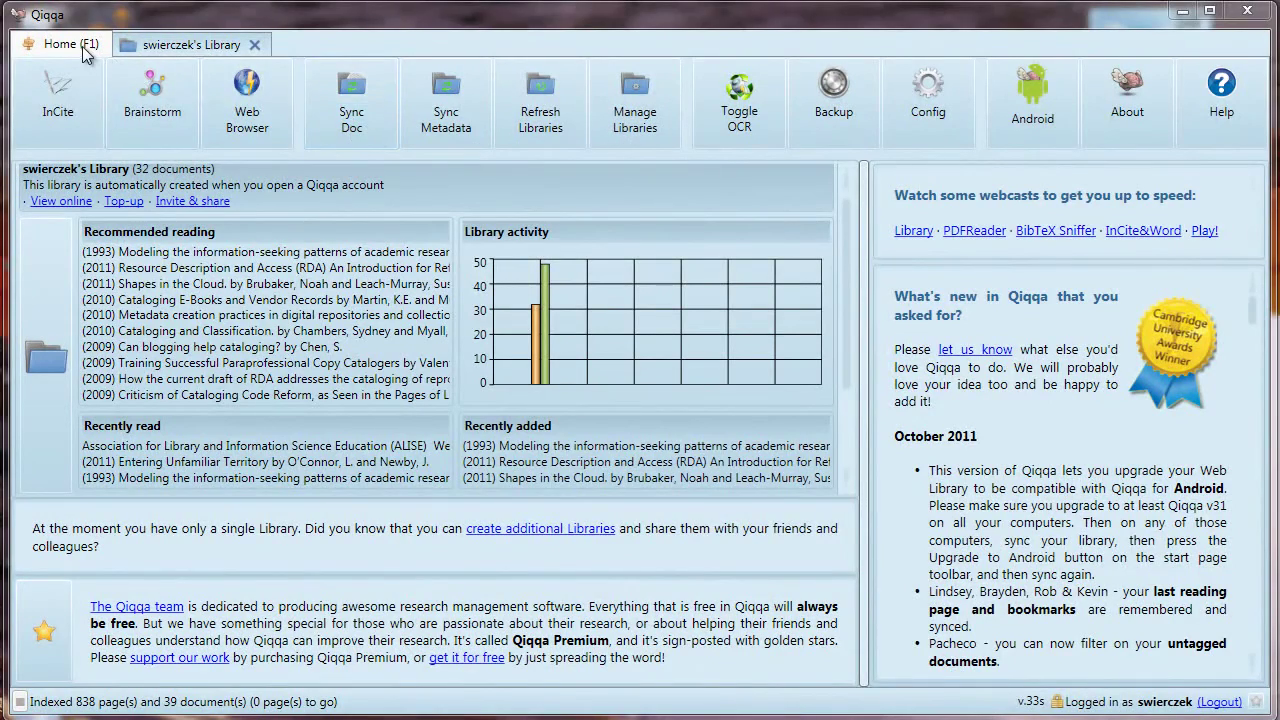
pyautogui.click(58, 201)
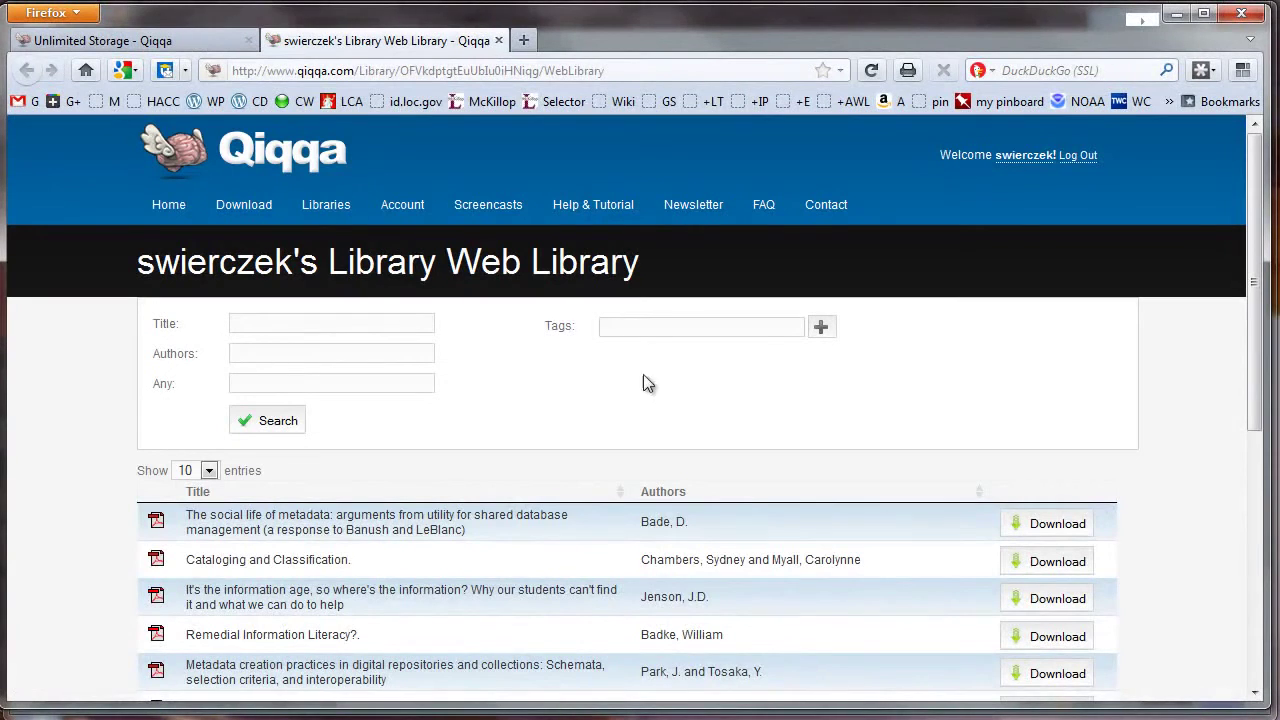
pyautogui.scroll(-2, 1158, 422)
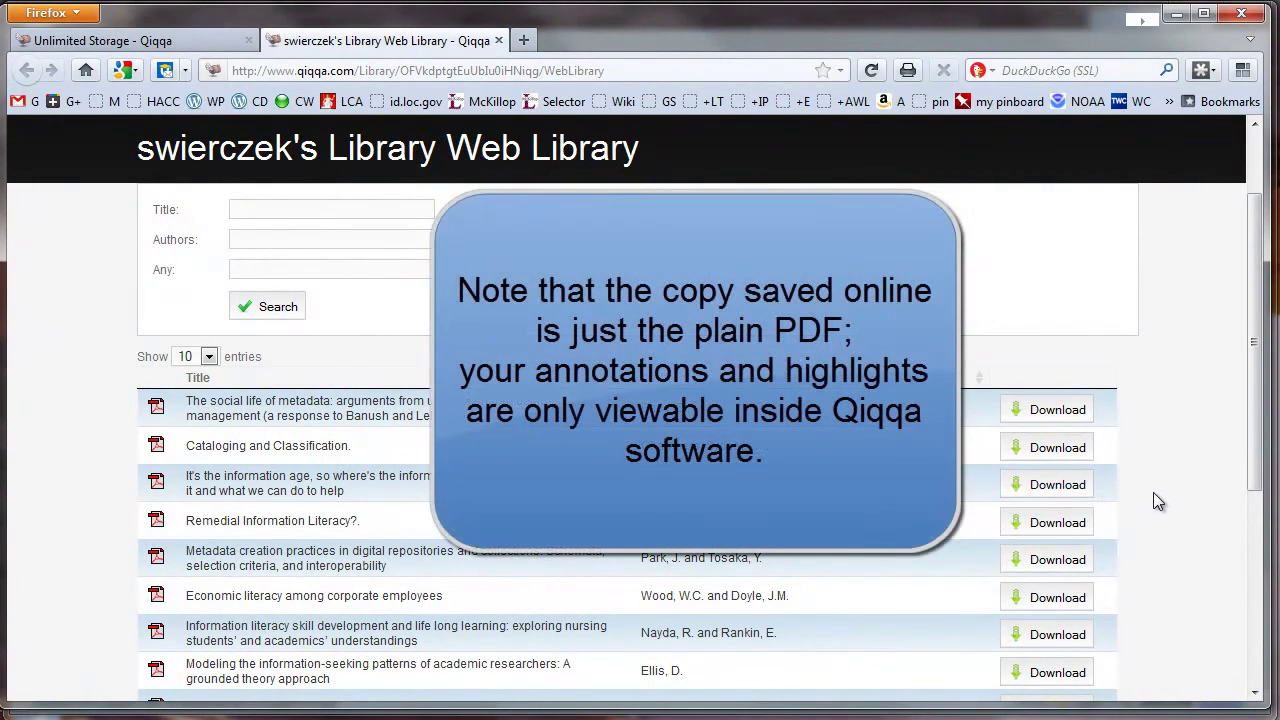
pyautogui.scroll(2, 1154, 493)
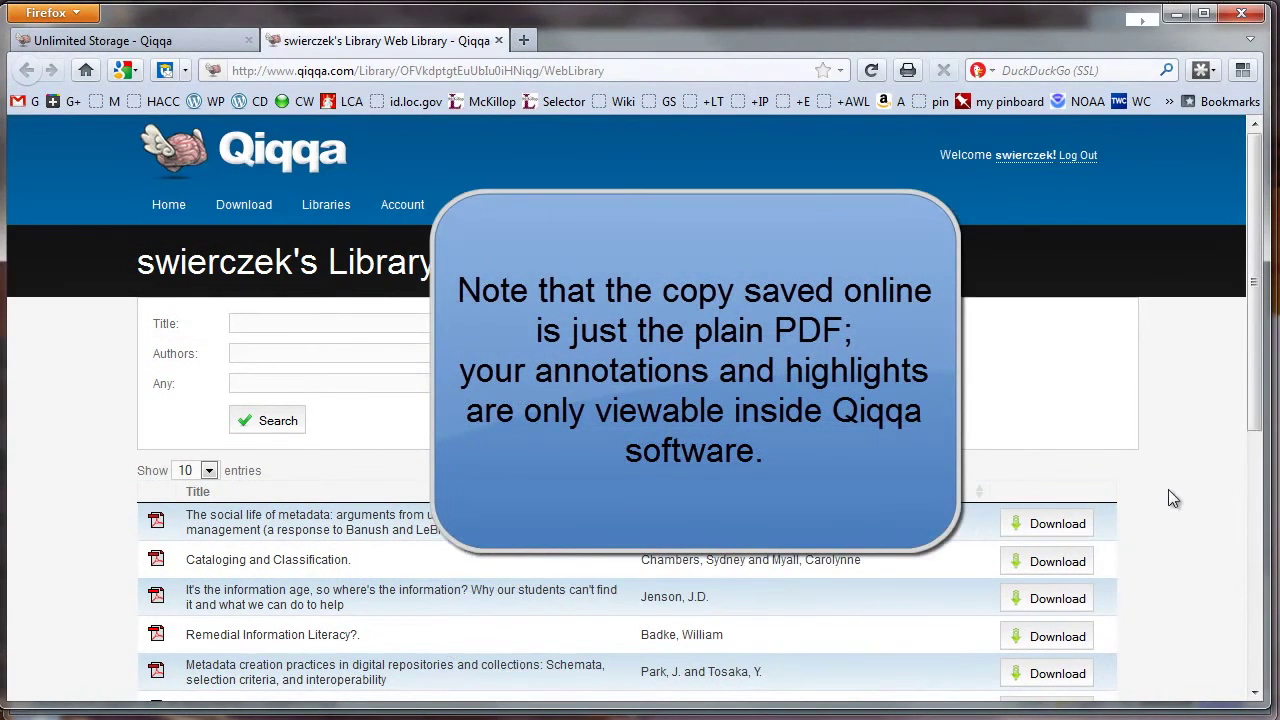
# - Open the library's storage top-up page from the account's libraries page and bring up the details on unlimited storage
pyautogui.click(326, 207)
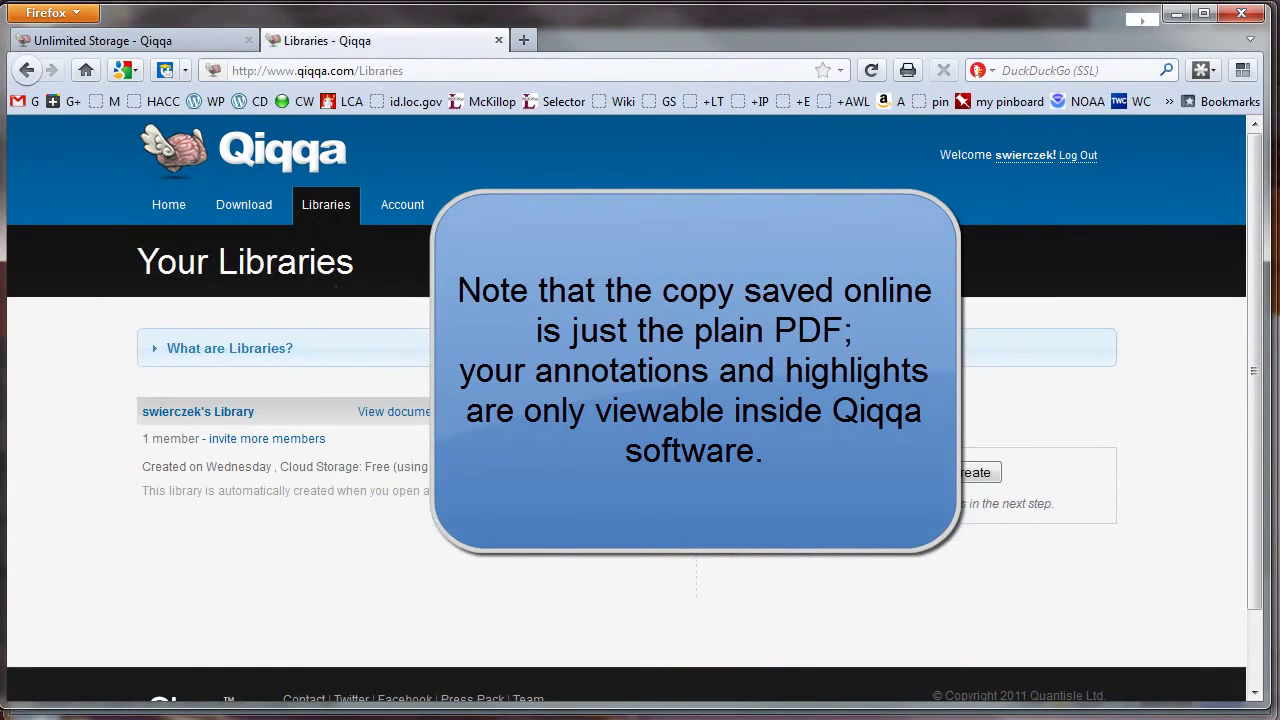
pyautogui.click(550, 468)
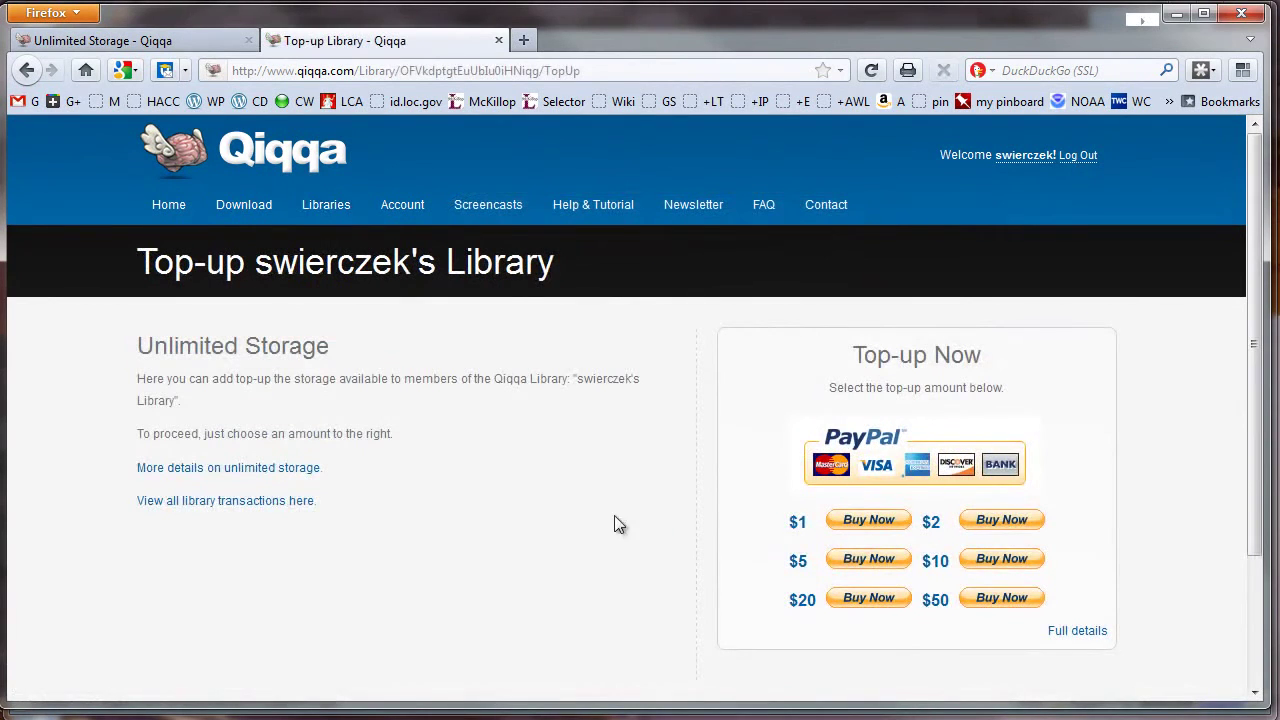
pyautogui.click(268, 468)
# - Examine the Unlimited Storage page's cost section, marking the monthly price examples, and look over its summary of storage limits
pyautogui.scroll(-3, 579, 510)
pyautogui.scroll(-4, 584, 518)
pyautogui.moveTo(211, 378); pyautogui.dragTo(160, 378)
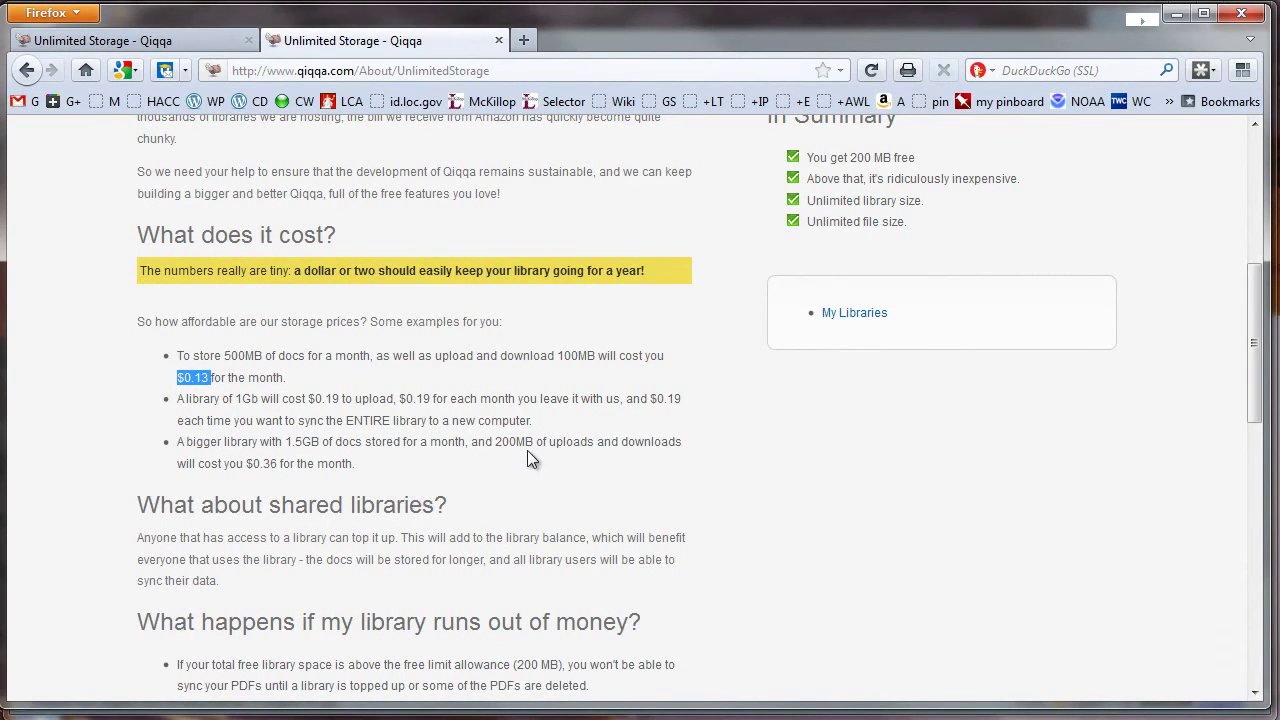
pyautogui.moveTo(281, 465); pyautogui.dragTo(223, 465)
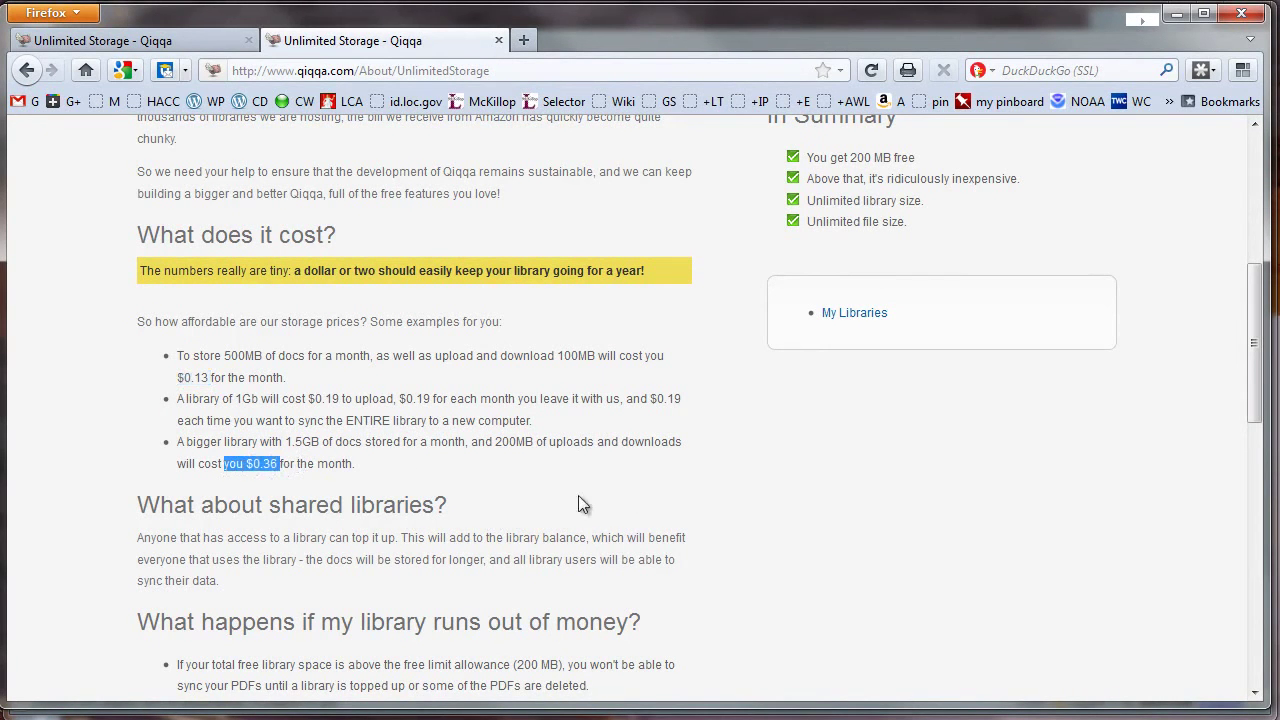
pyautogui.click(754, 495)
pyautogui.scroll(4, 753, 494)
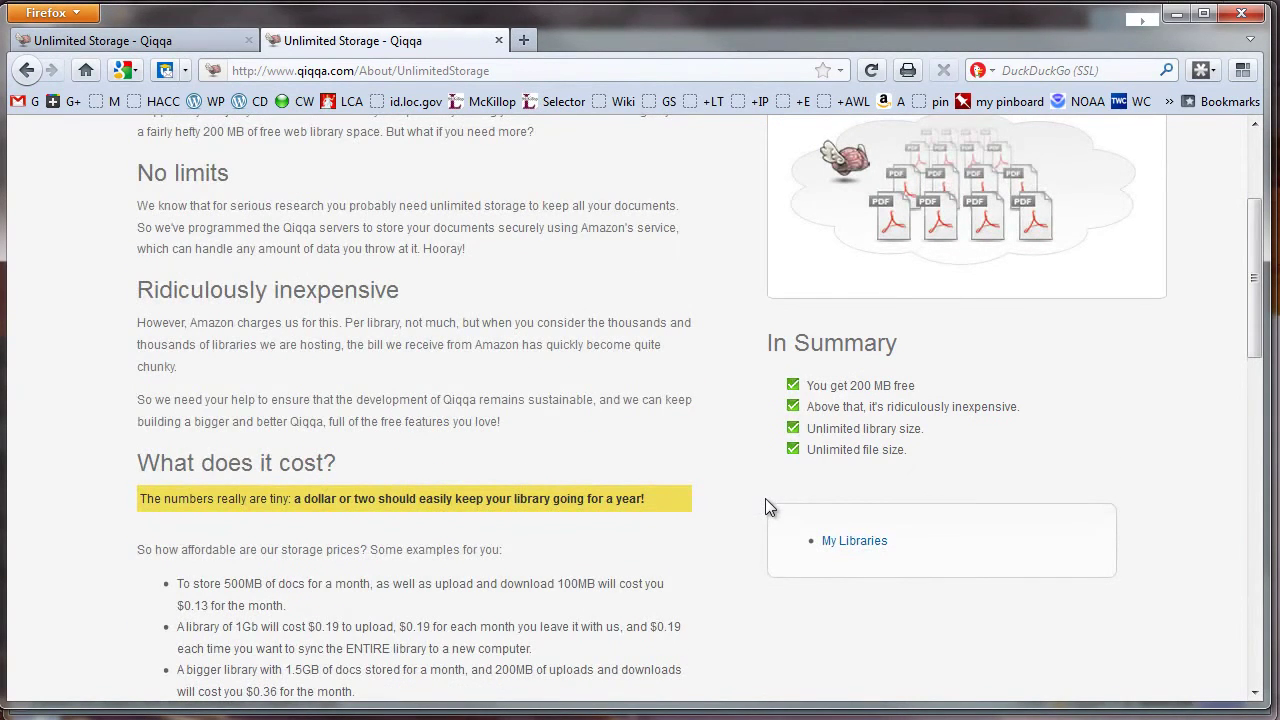
pyautogui.scroll(-2, 767, 500)
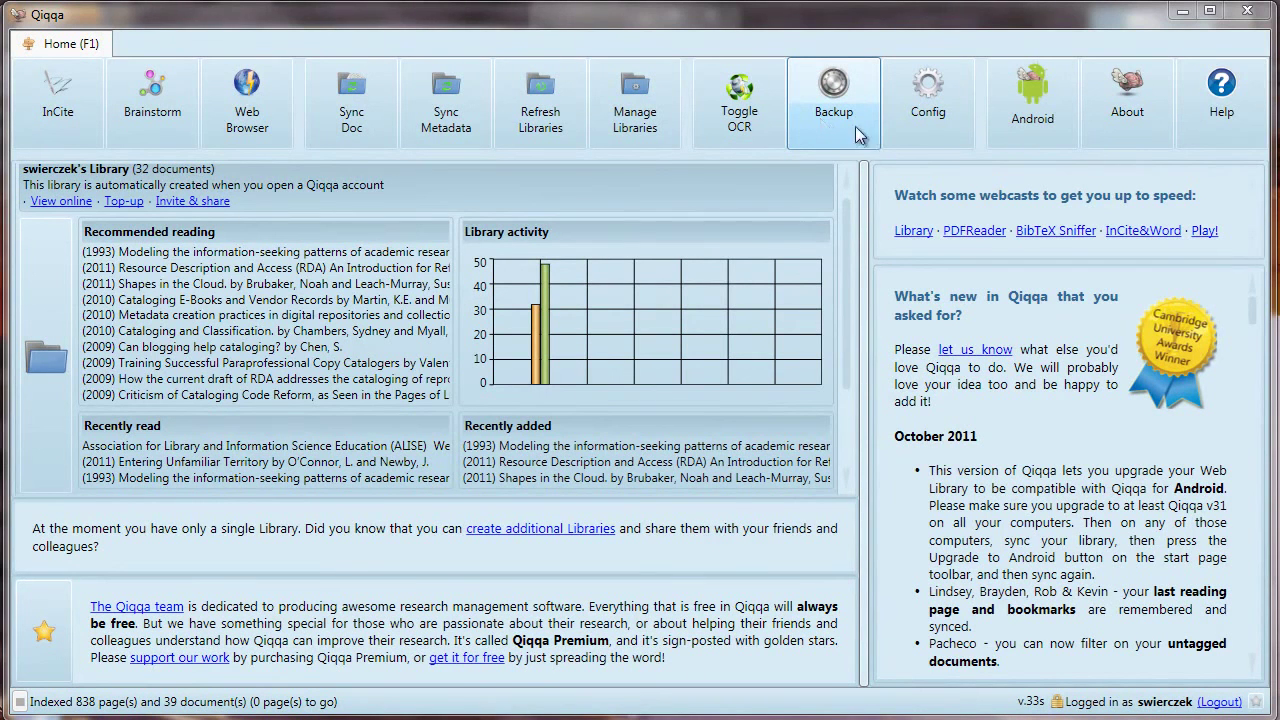
pyautogui.click(857, 129)
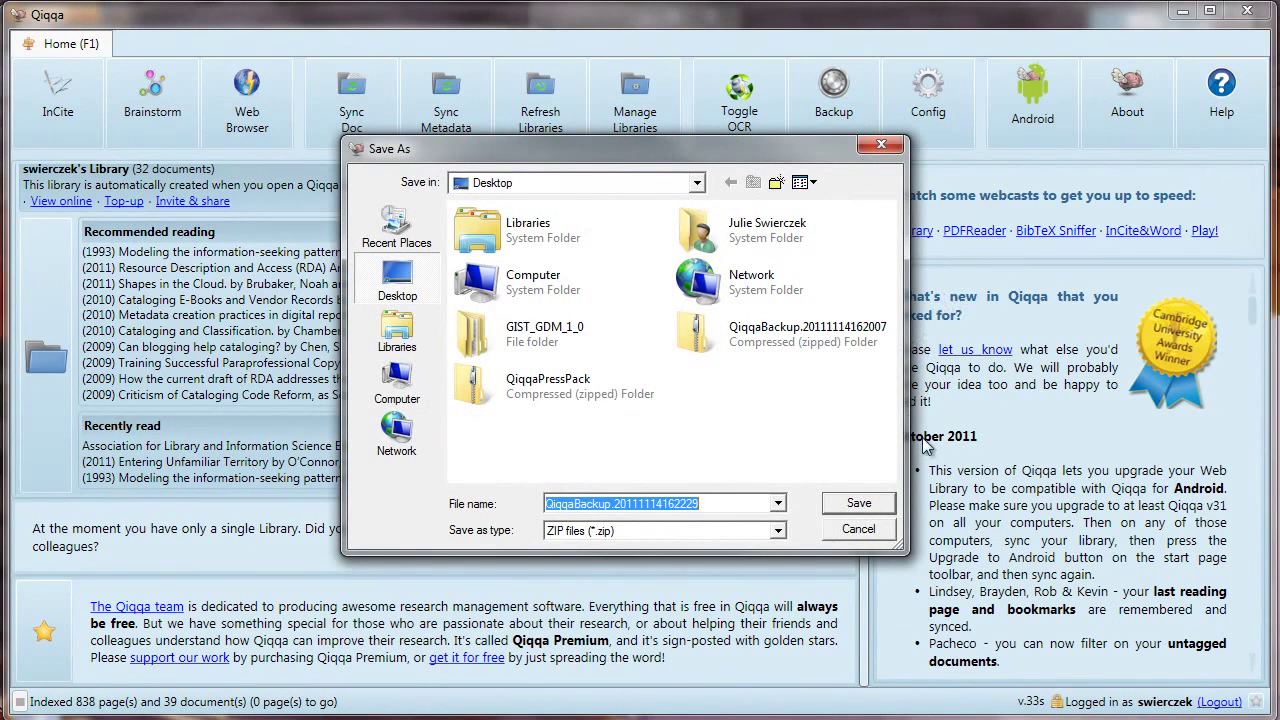
pyautogui.click(884, 537)
pyautogui.click(789, 574)
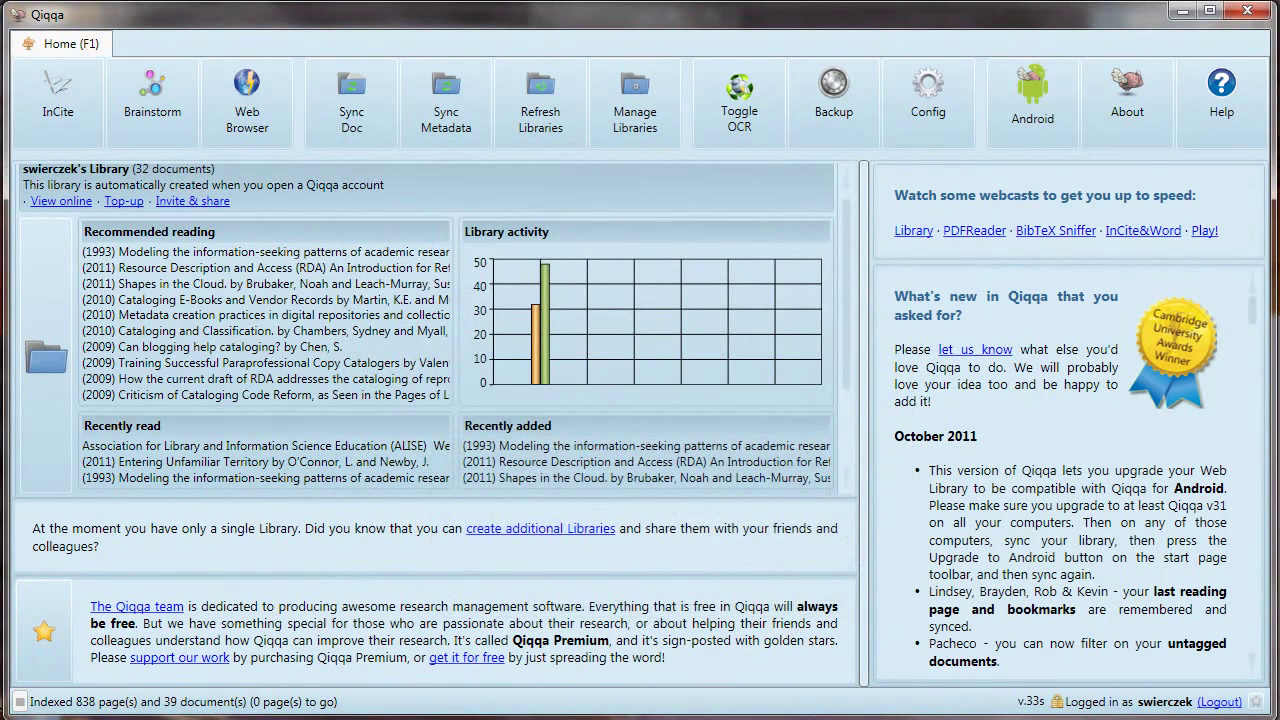
# - Bring up the Desktop and AppData Local folder windows and open the Qiqqa data folder inside Quantisle
pyautogui.click(170, 718)
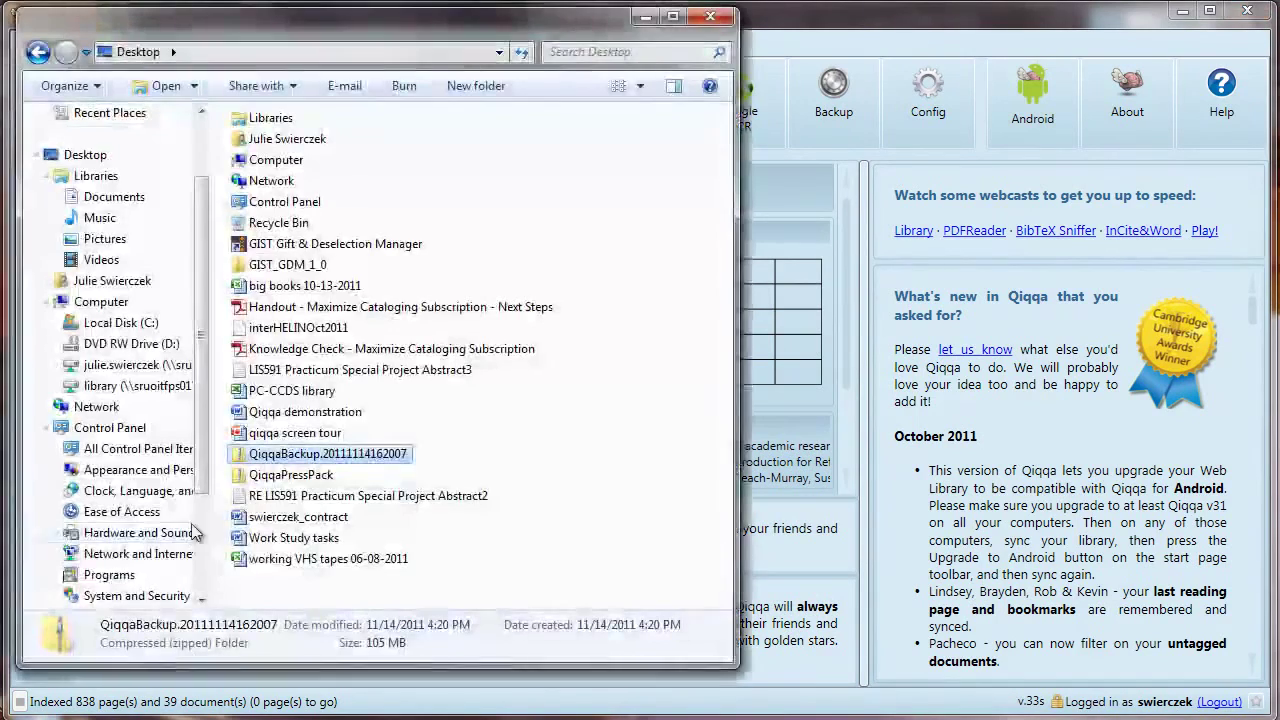
pyautogui.click(560, 718)
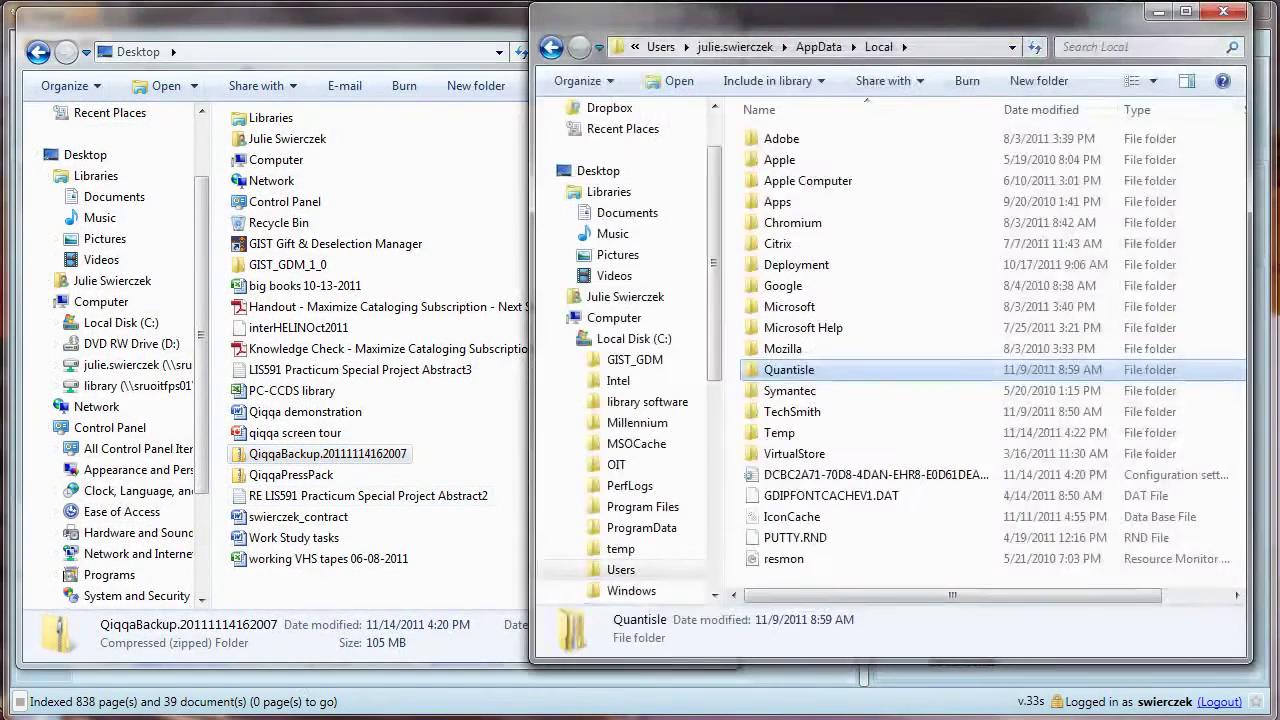
pyautogui.moveTo(849, 372)
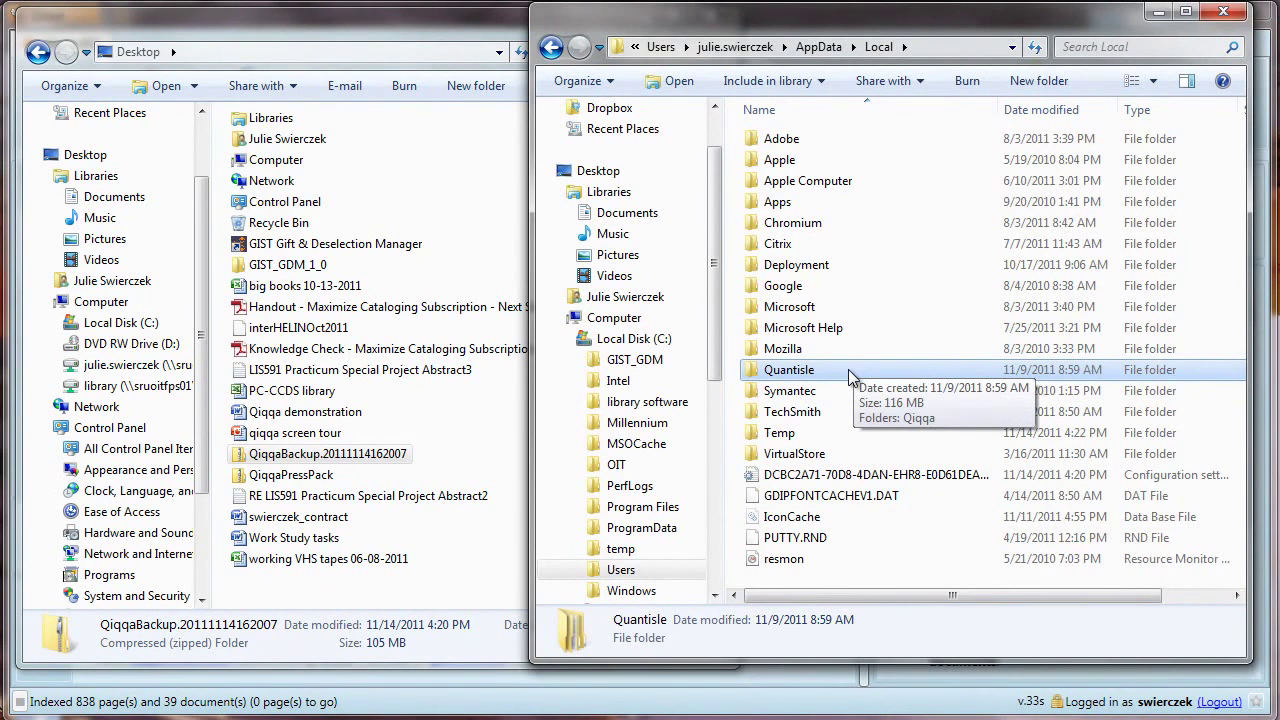
pyautogui.doubleClick(848, 369)
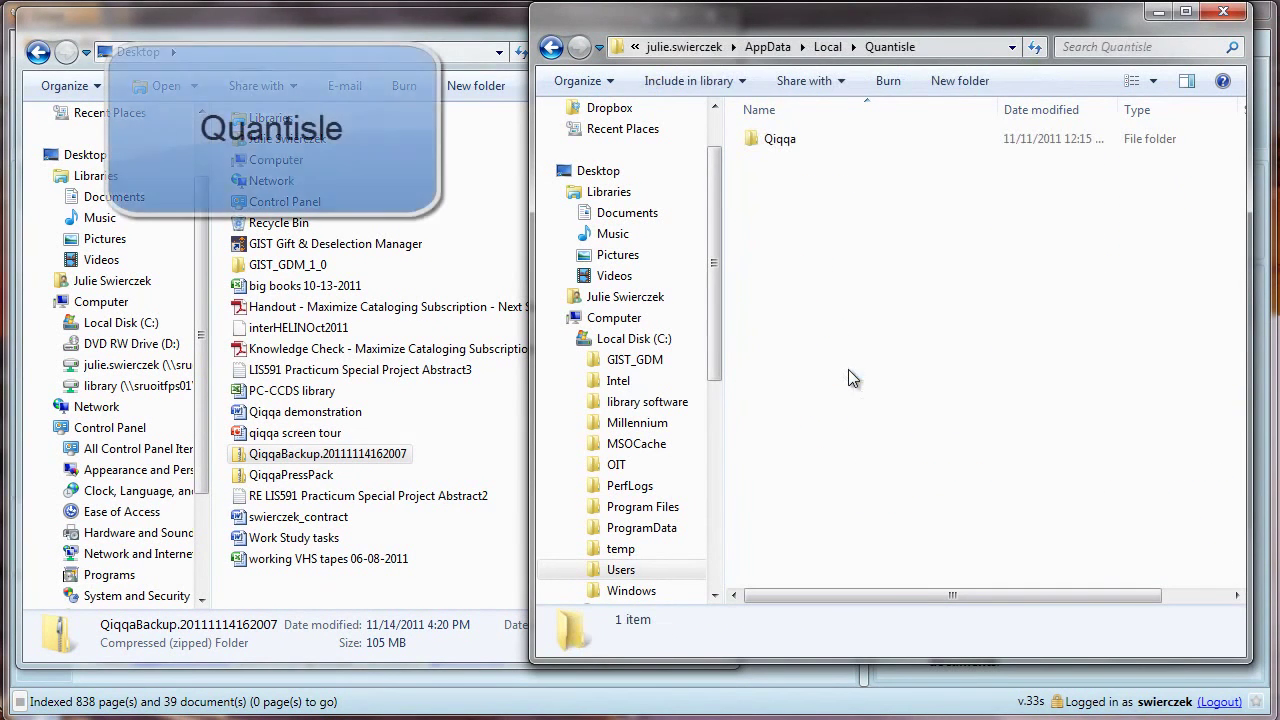
pyautogui.doubleClick(804, 139)
# - Copy the user data folder from the Qiqqa folder of the QiqqaBackup.20111114162007 archive and select its counterpart in the Quantisle Qiqqa folder
pyautogui.doubleClick(327, 453)
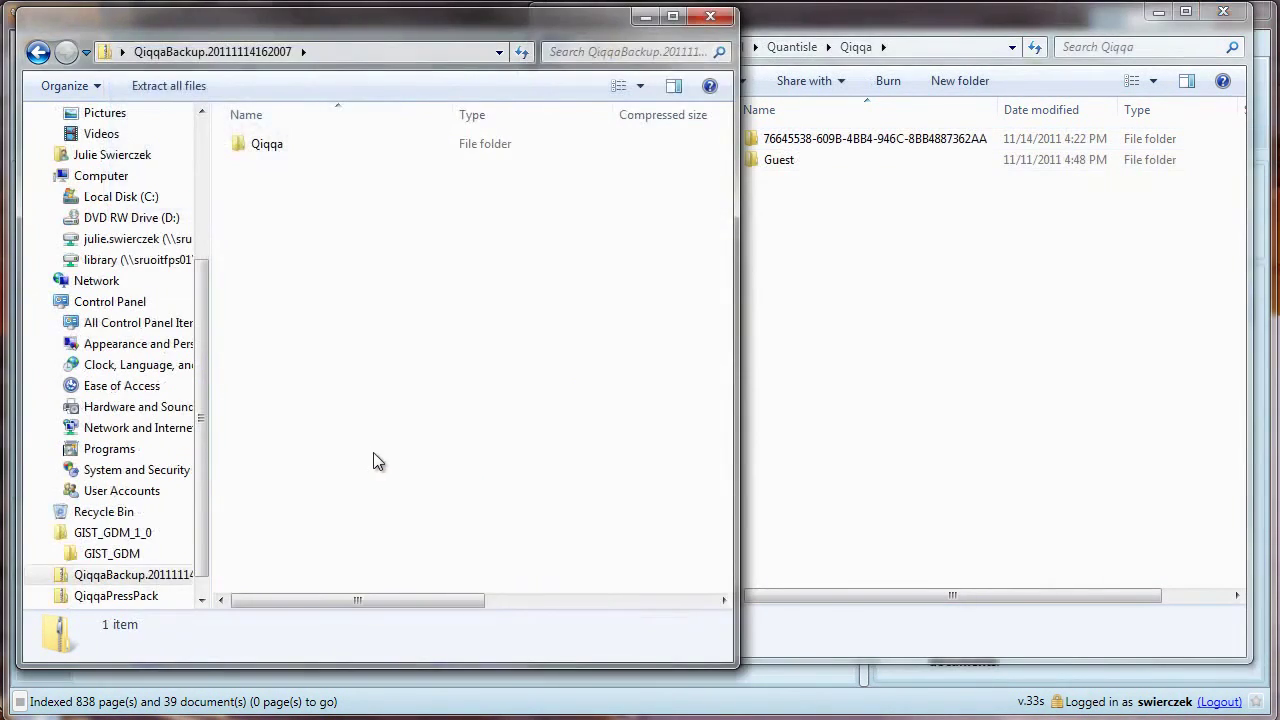
pyautogui.doubleClick(266, 144)
pyautogui.click(322, 145)
pyautogui.rightClick(322, 146)
pyautogui.click(400, 228)
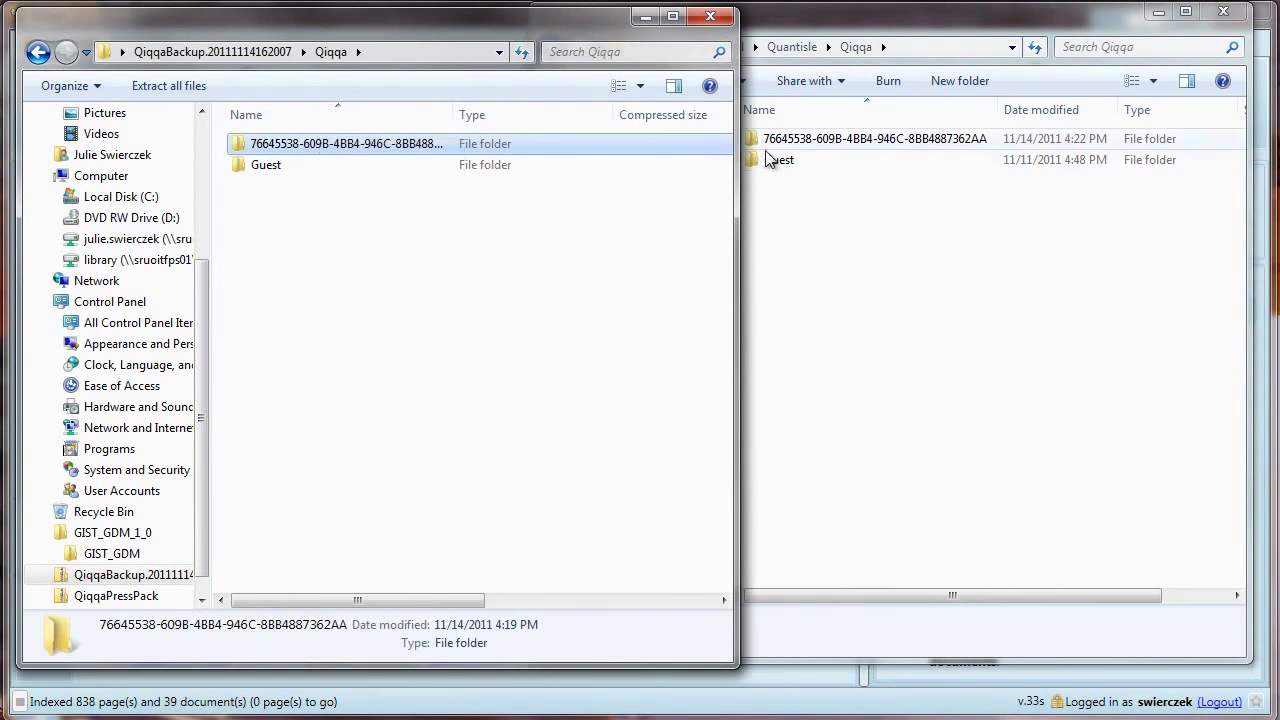
pyautogui.click(787, 142)
pyautogui.rightClick(787, 144)
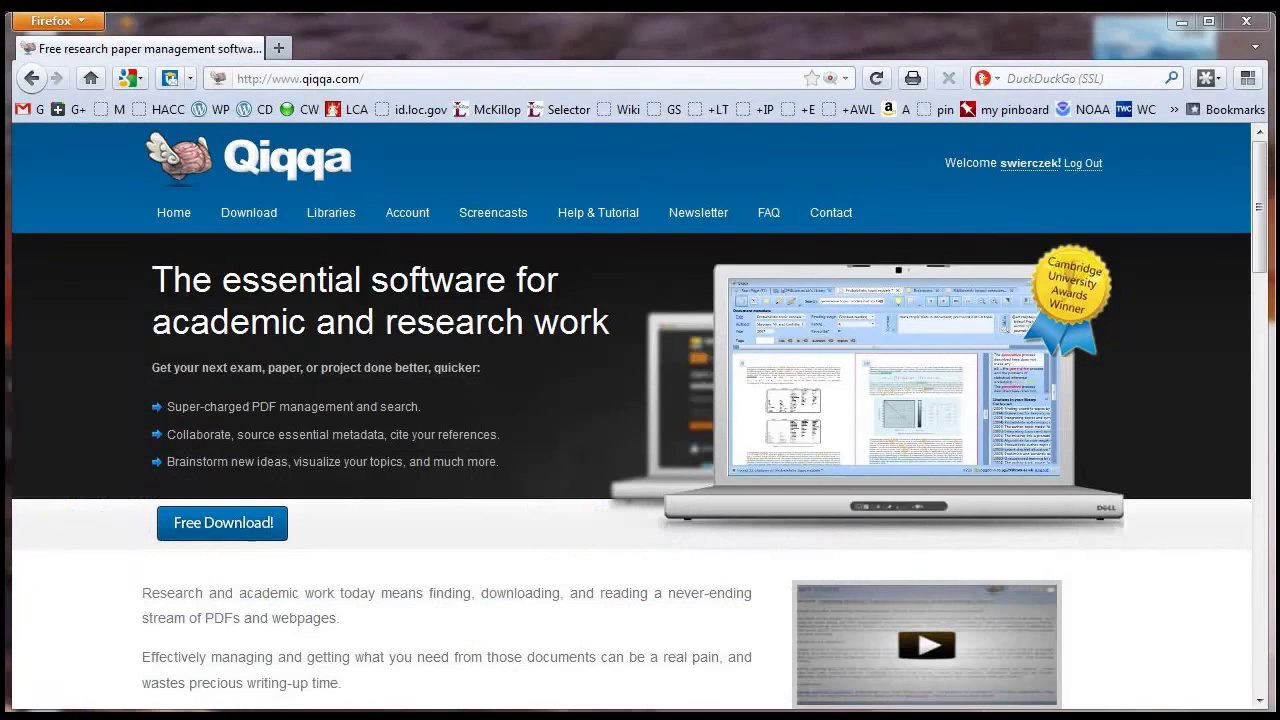